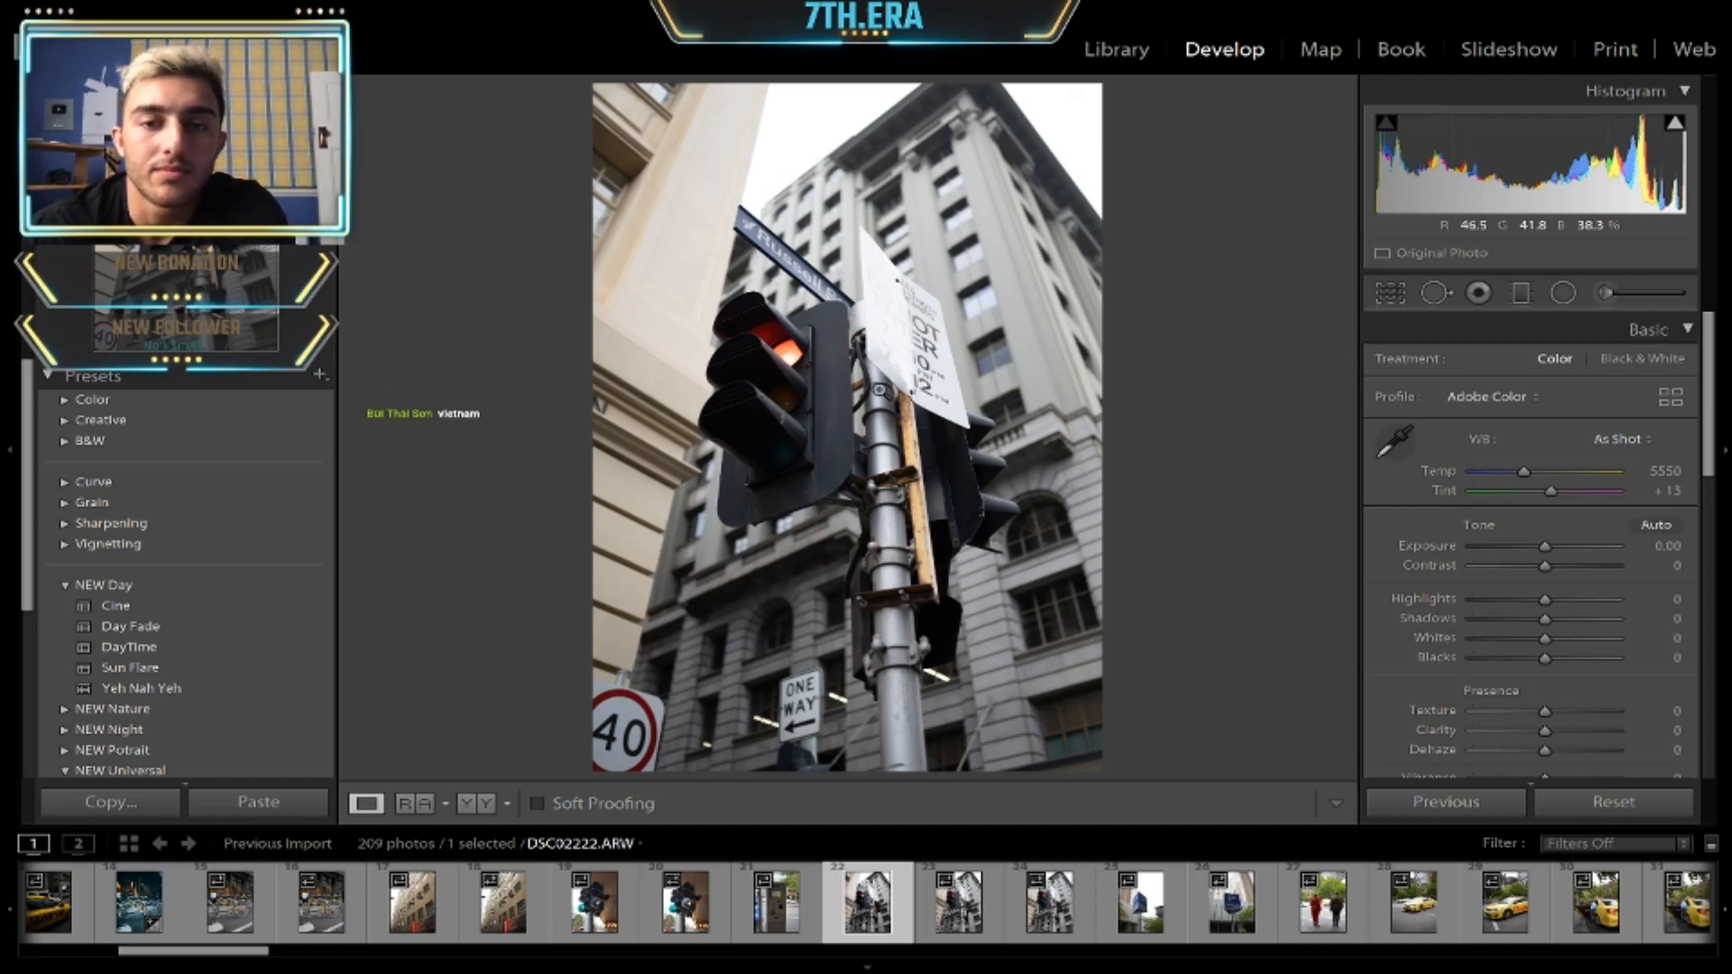
# - Inspect the traffic light photo up close, apply the Grainy preset to it and set its exposure to +0.08
pyautogui.click(879, 388)
pyautogui.click(878, 386)
pyautogui.click(717, 336)
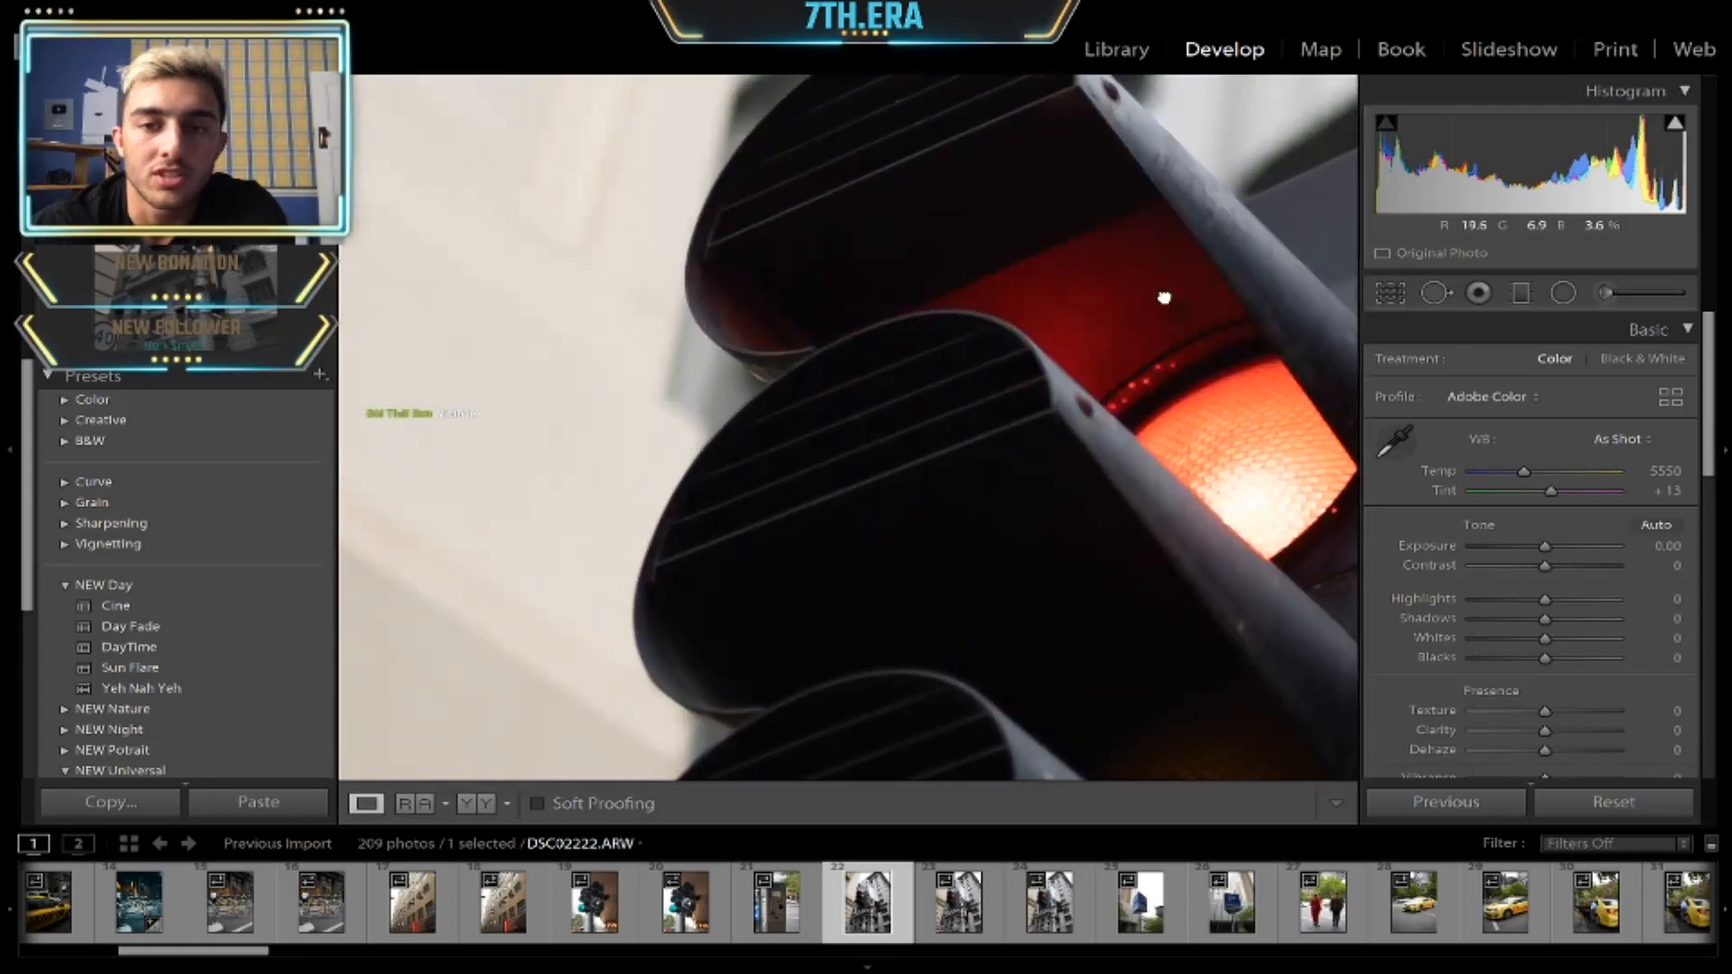
pyautogui.moveTo(1164, 298); pyautogui.dragTo(658, 425)
pyautogui.click(759, 530)
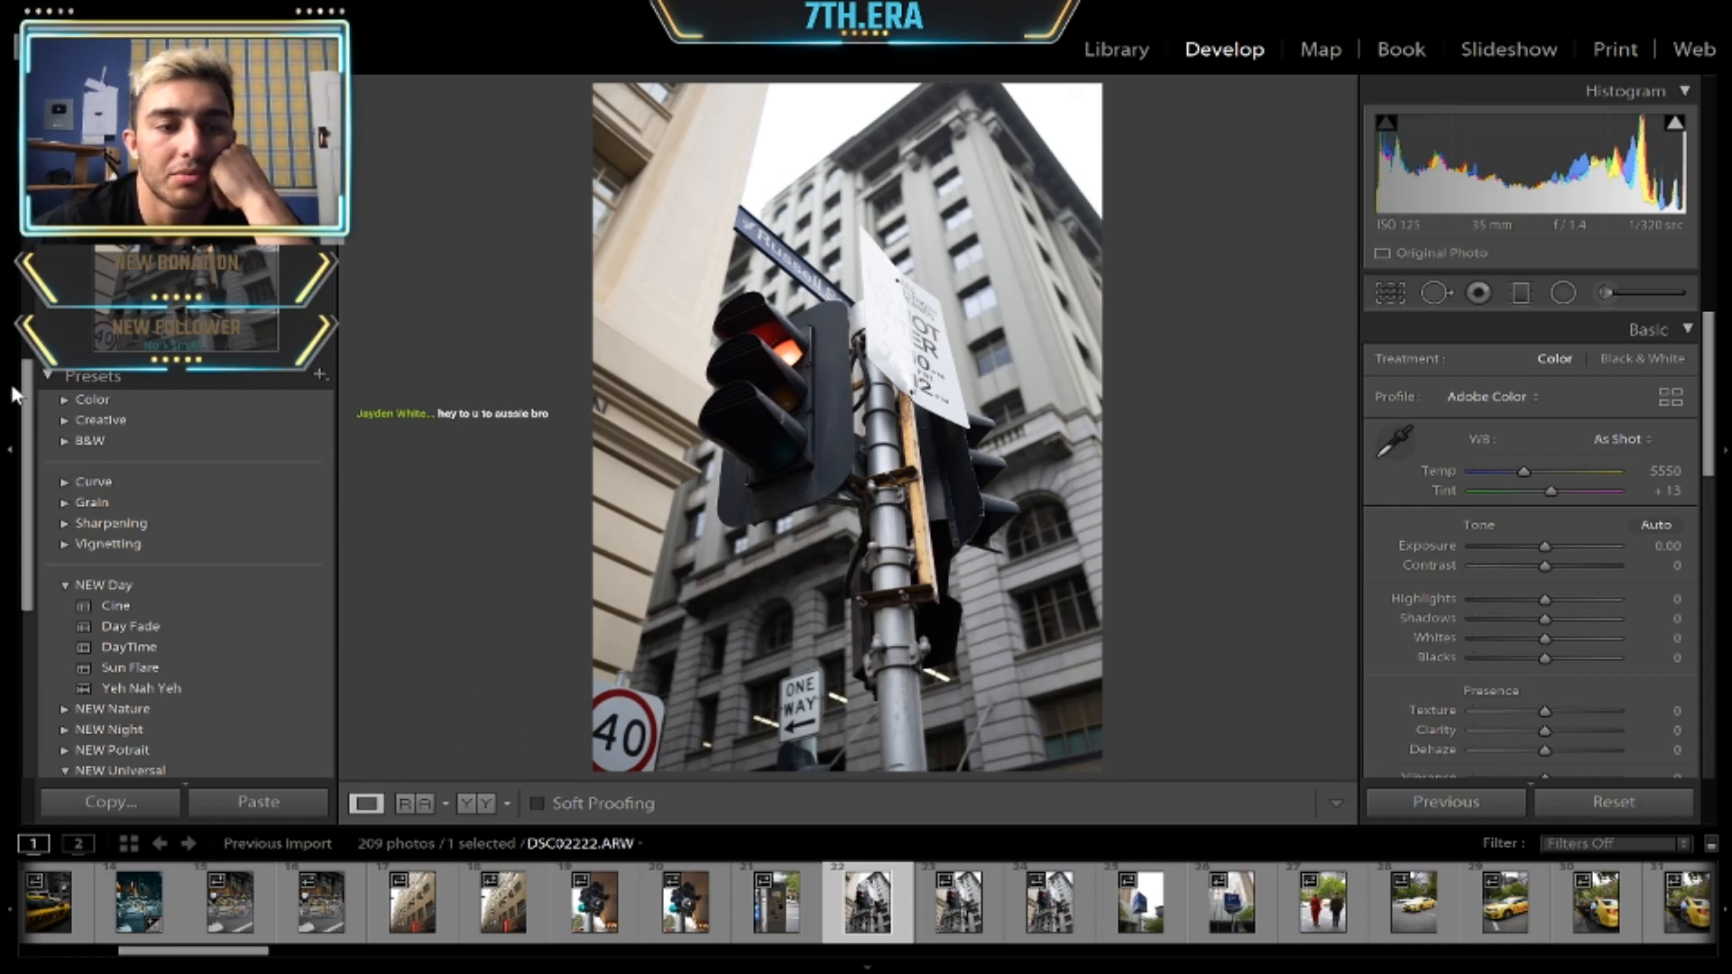
pyautogui.scroll(-2, 34, 460)
pyautogui.moveTo(33, 460); pyautogui.dragTo(39, 559)
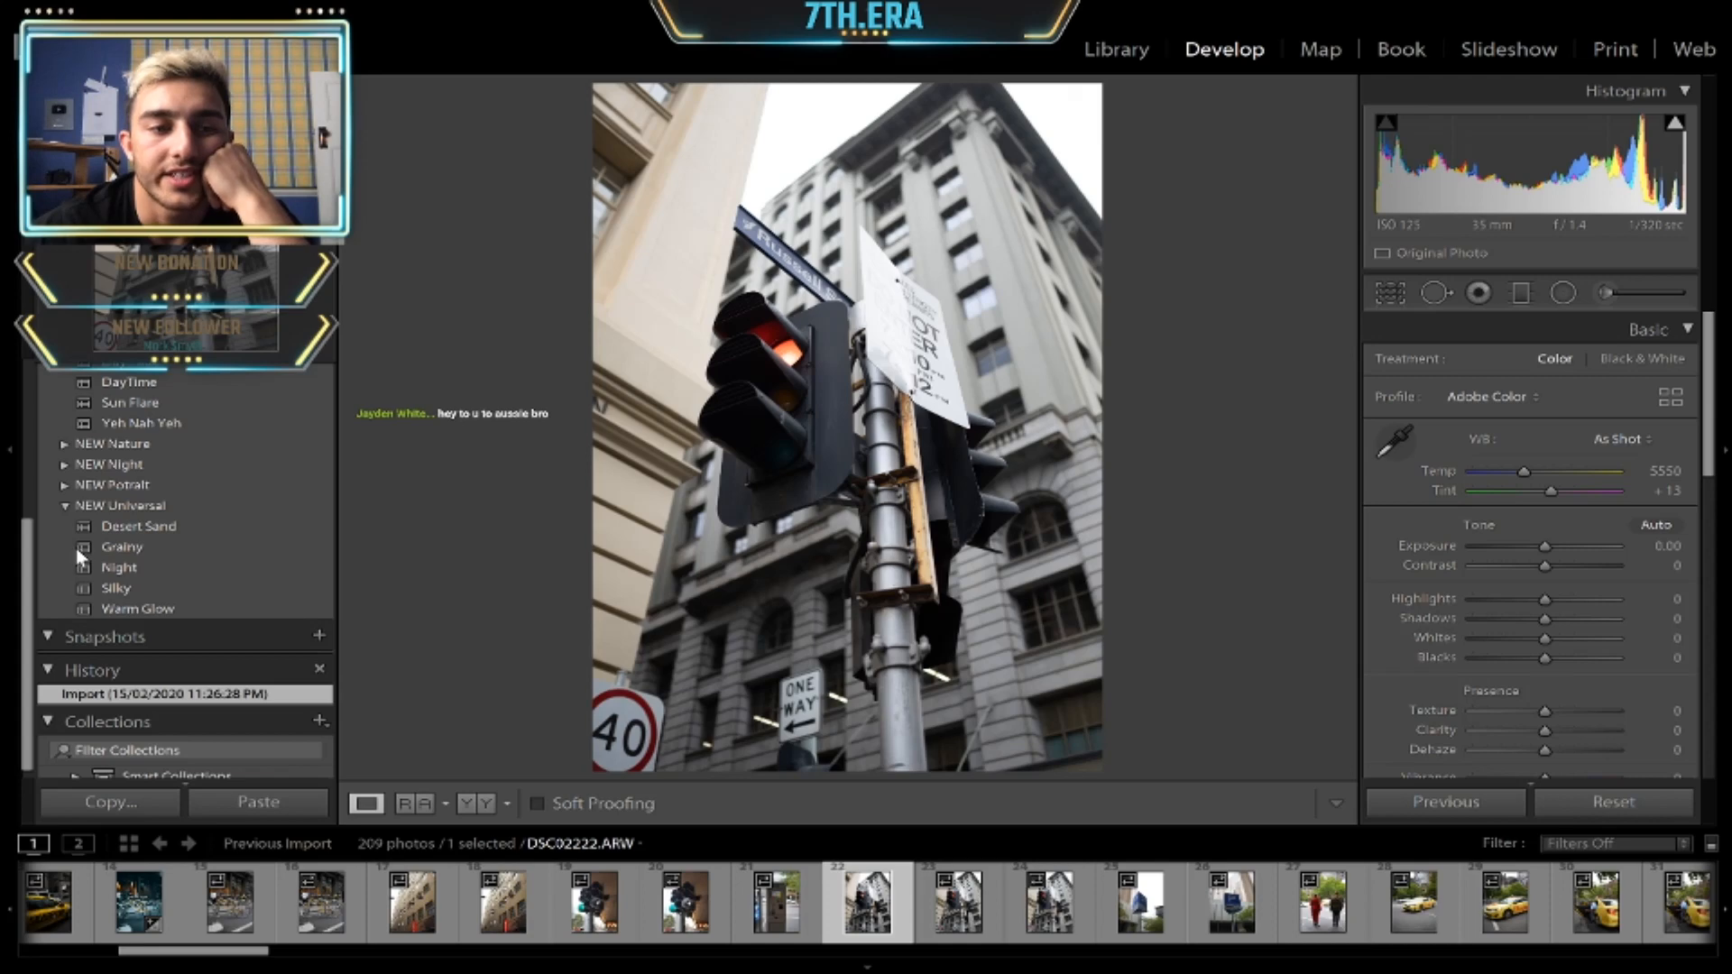
pyautogui.click(77, 549)
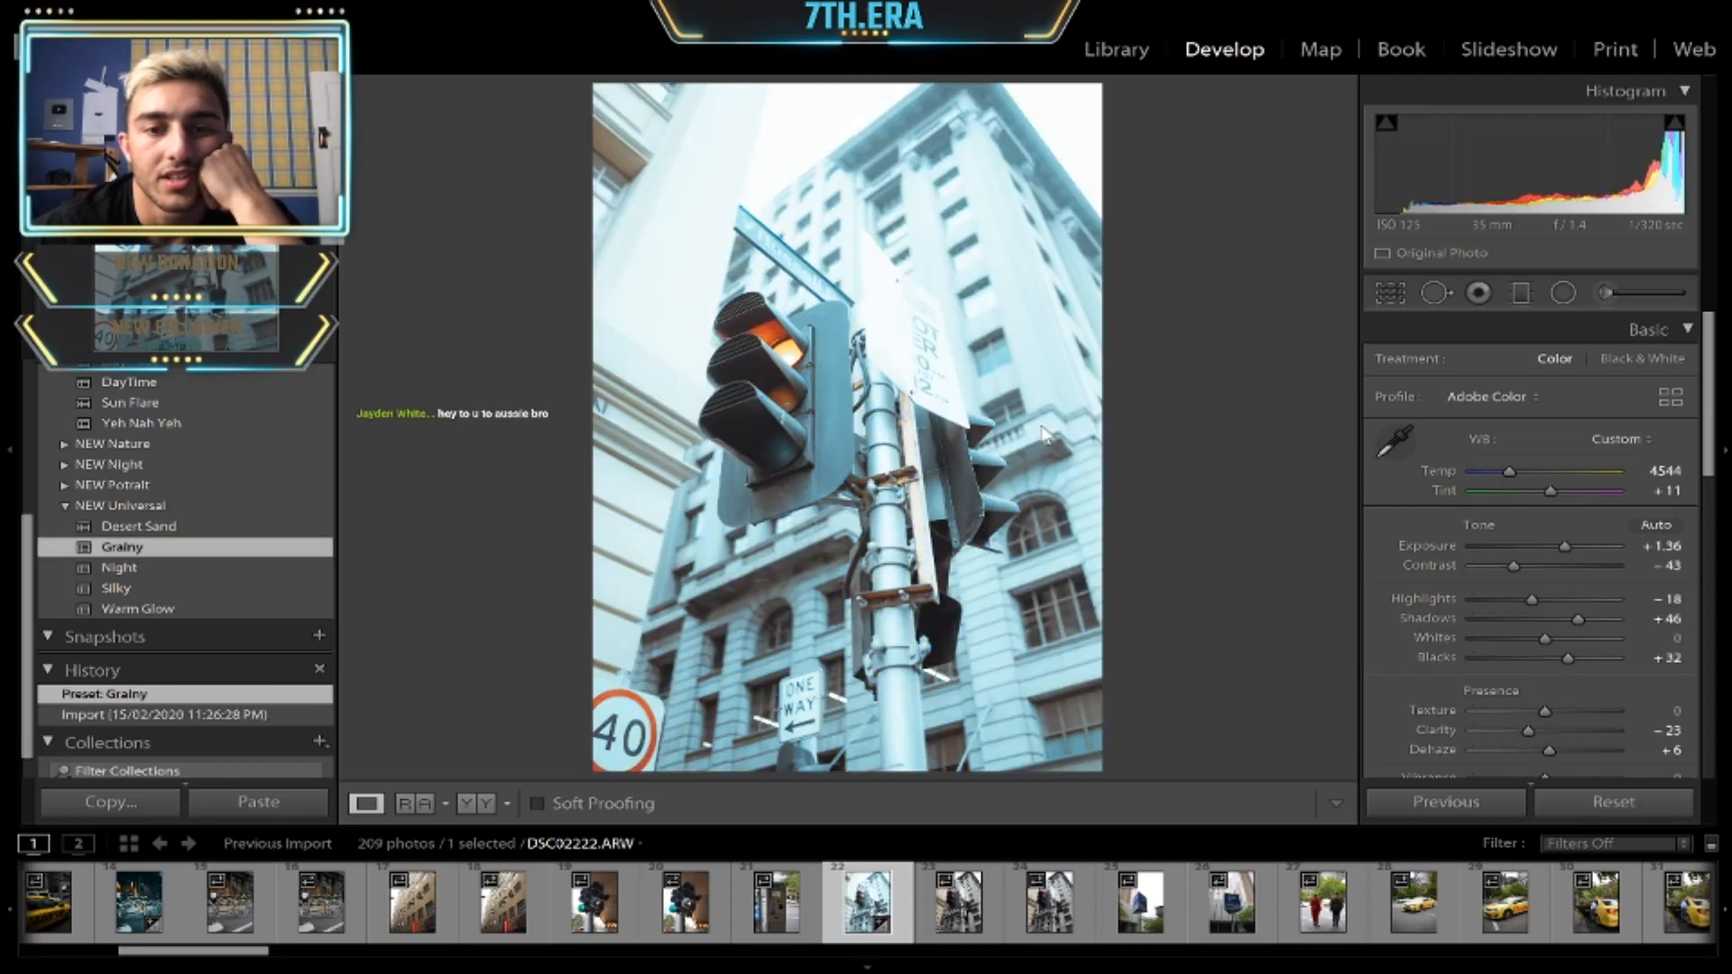
pyautogui.click(1543, 545)
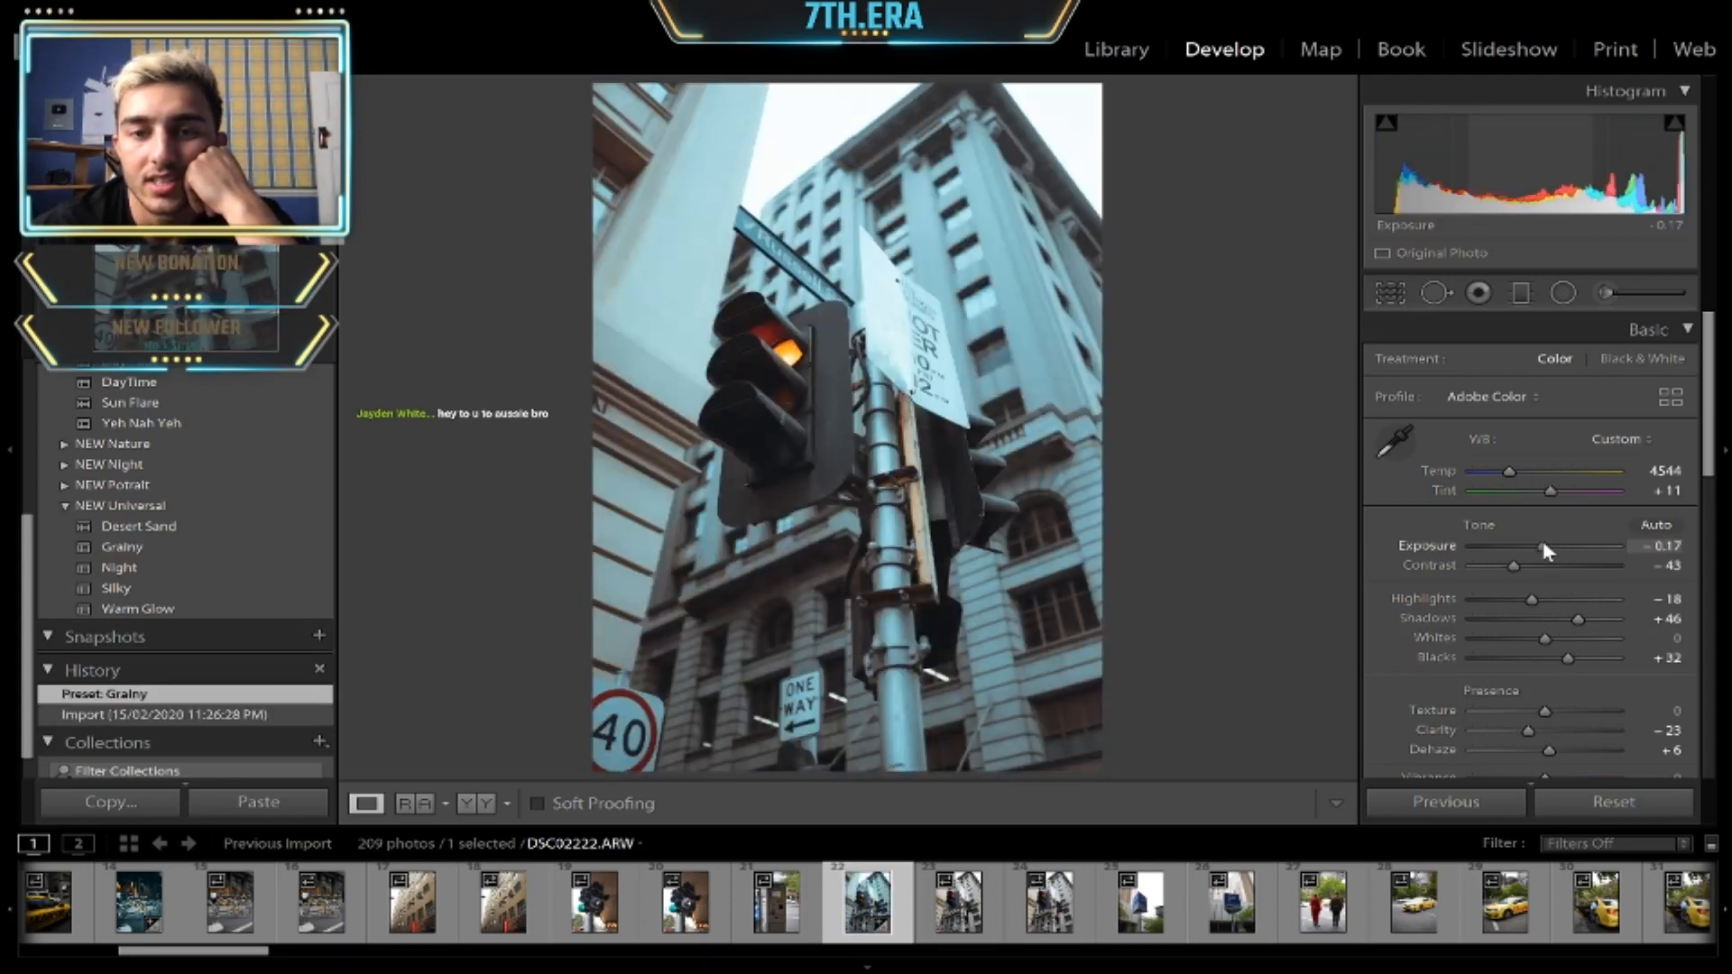
pyautogui.moveTo(1543, 545); pyautogui.dragTo(1547, 546)
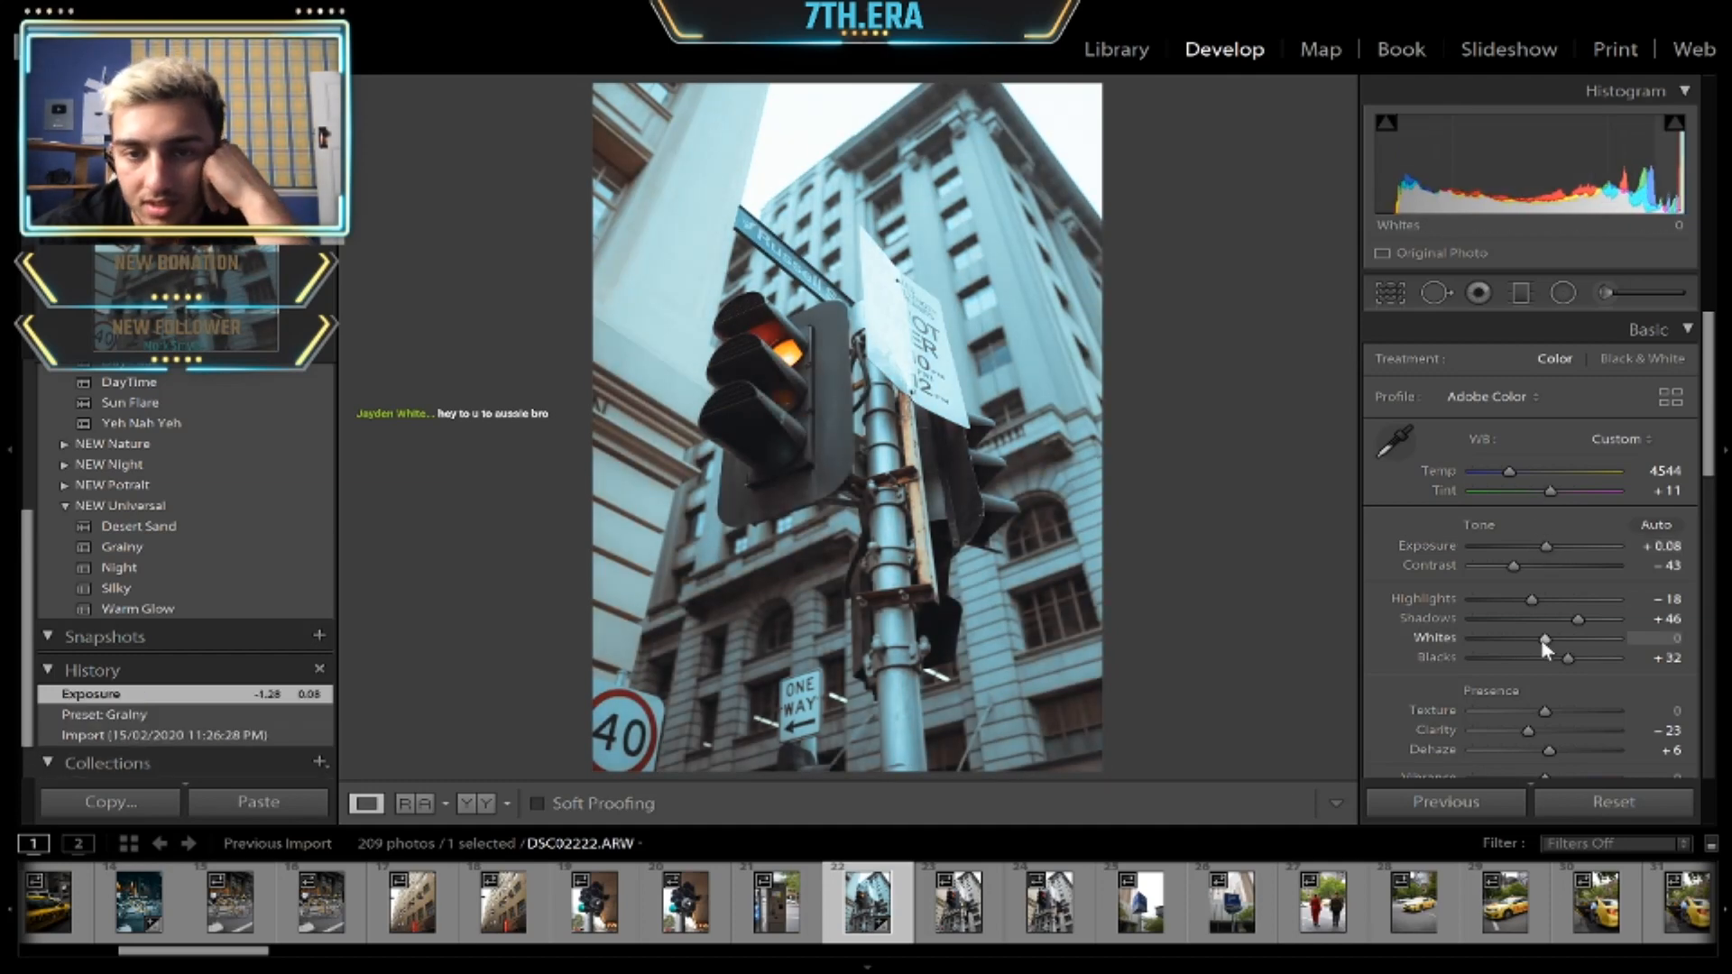
# - Expand the Split Toning settings and set the highlights saturation to 11
pyautogui.scroll(-5, 1542, 642)
pyautogui.scroll(5, 1543, 650)
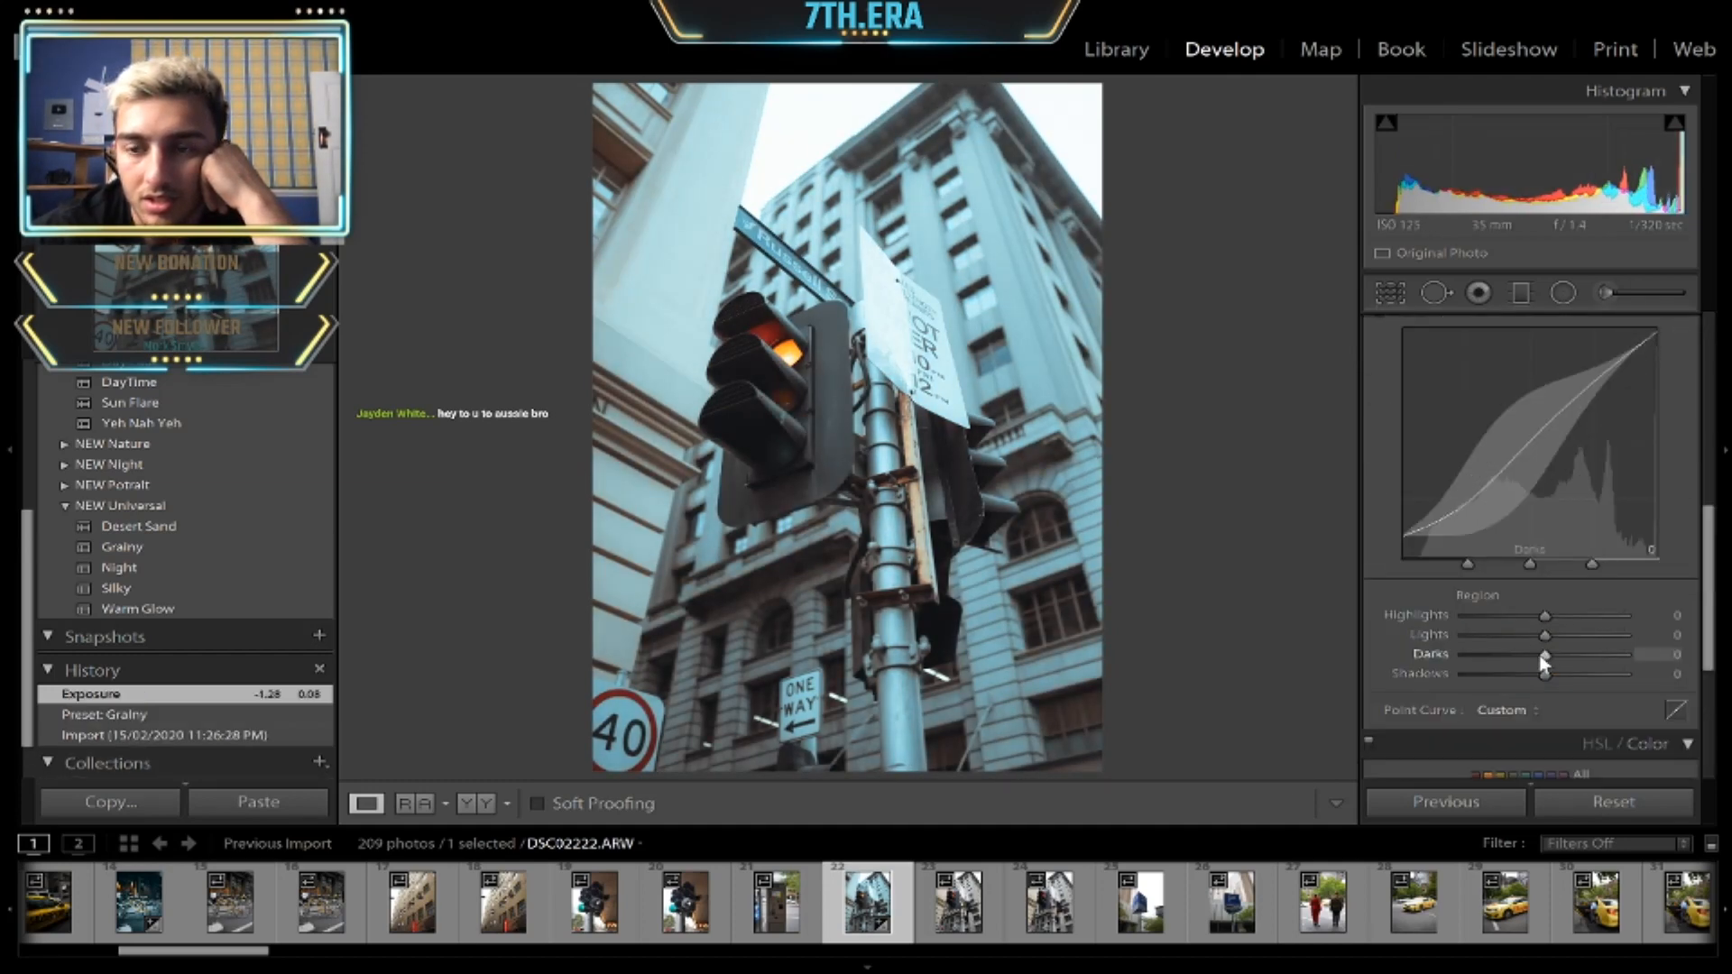
pyautogui.scroll(-3, 1539, 655)
pyautogui.scroll(-2, 1535, 603)
pyautogui.click(1599, 597)
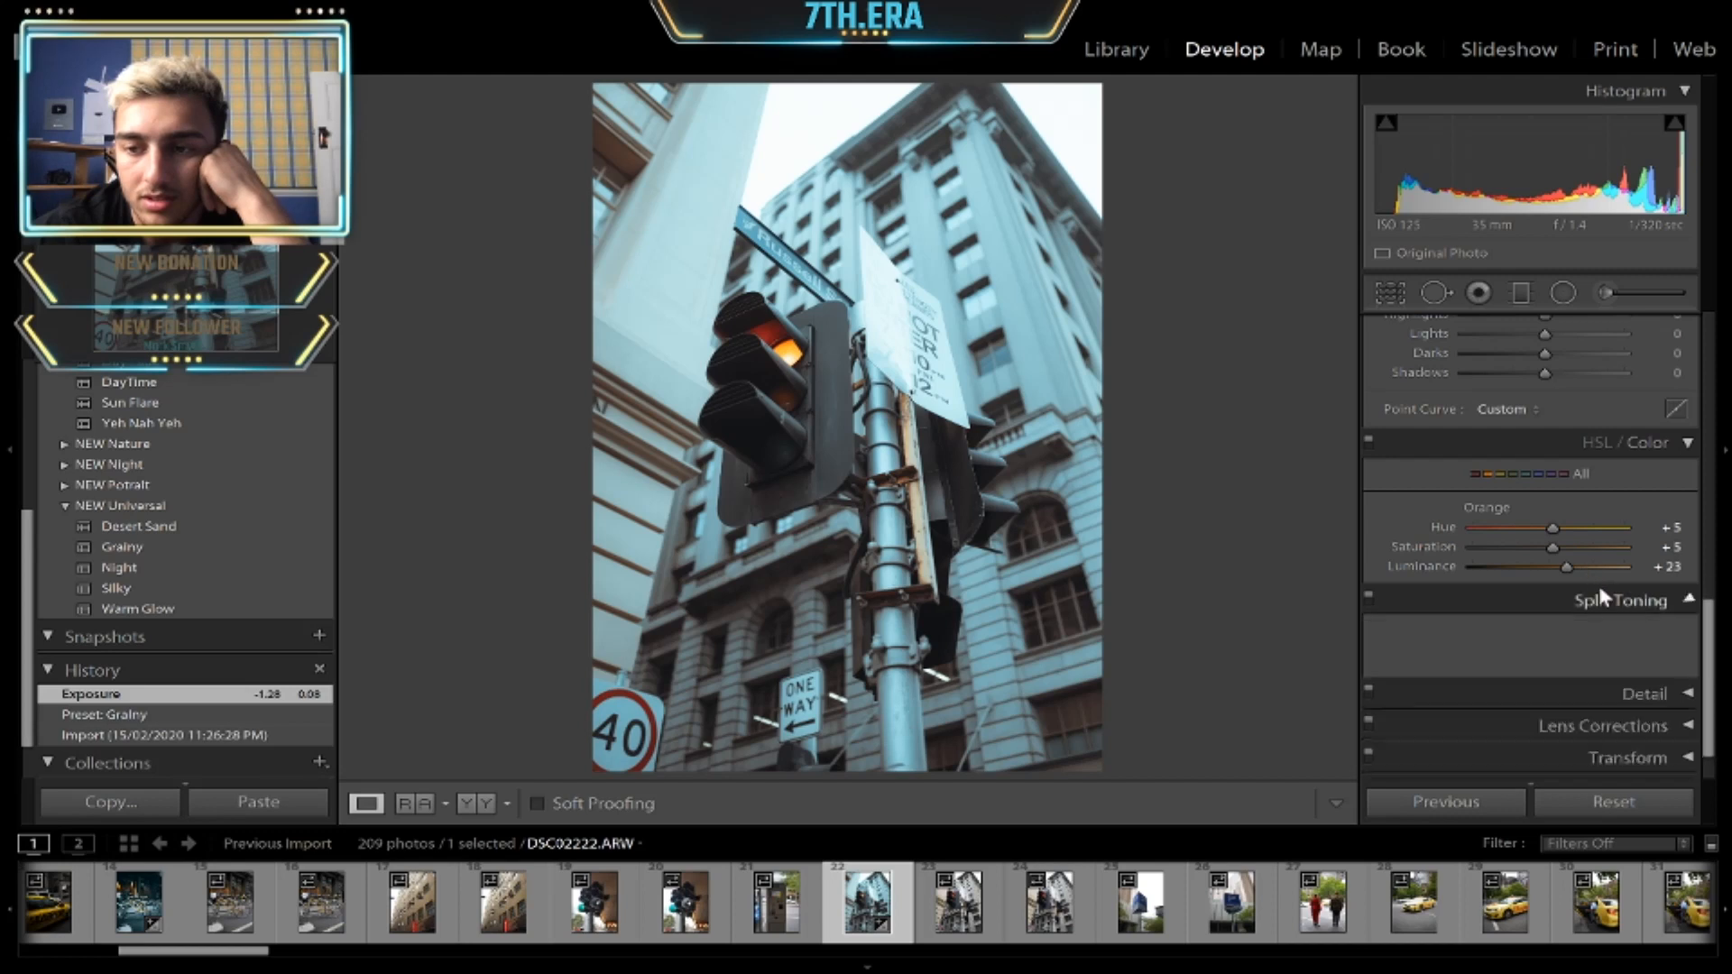
pyautogui.moveTo(1483, 652); pyautogui.dragTo(1489, 653)
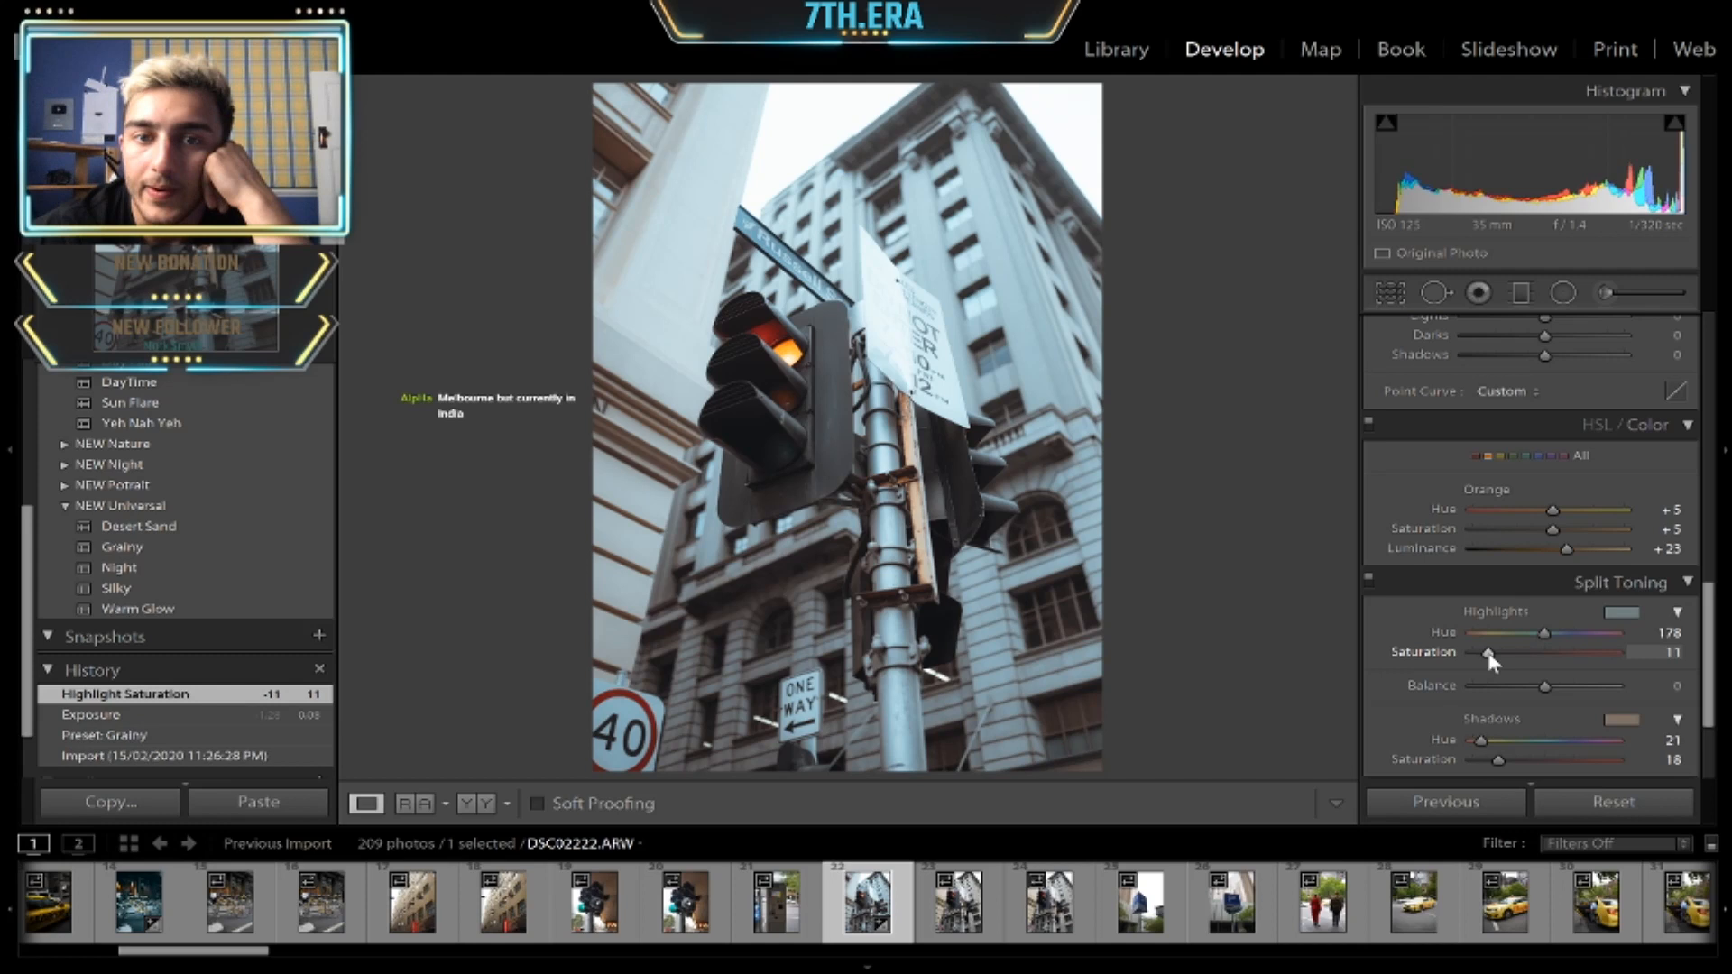
# - Set the Orange colour's saturation to +60 and its hue to -14
pyautogui.click(1595, 530)
pyautogui.click(1508, 510)
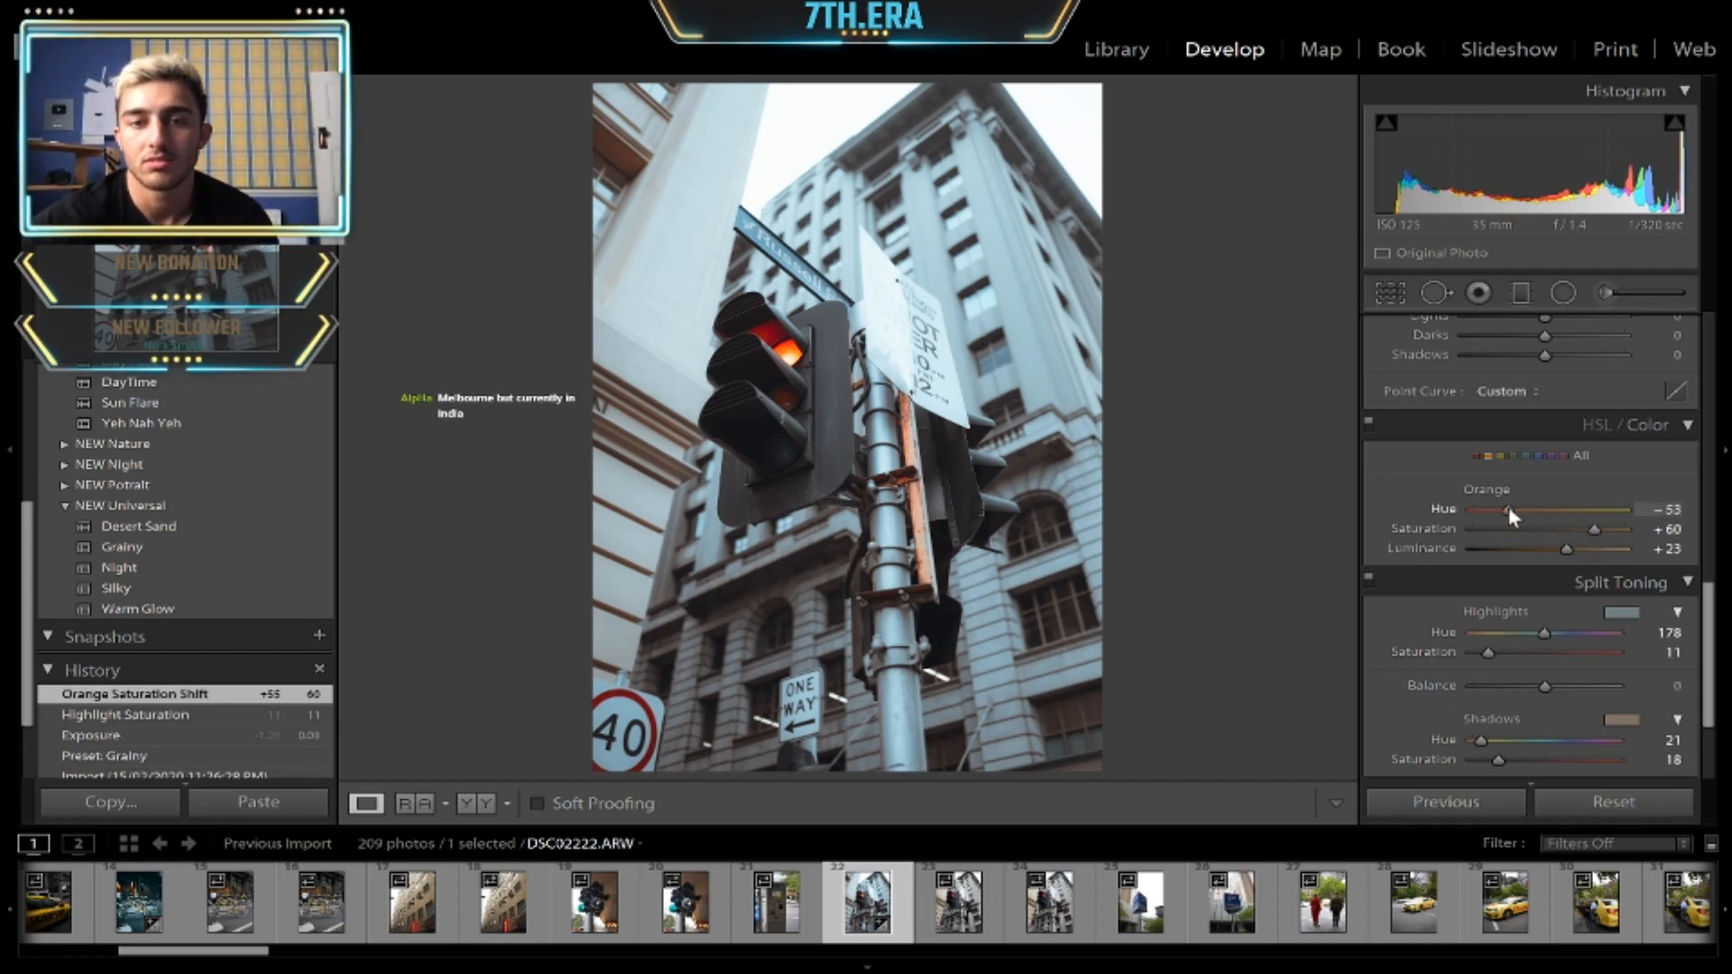
pyautogui.moveTo(1508, 506); pyautogui.dragTo(1536, 501)
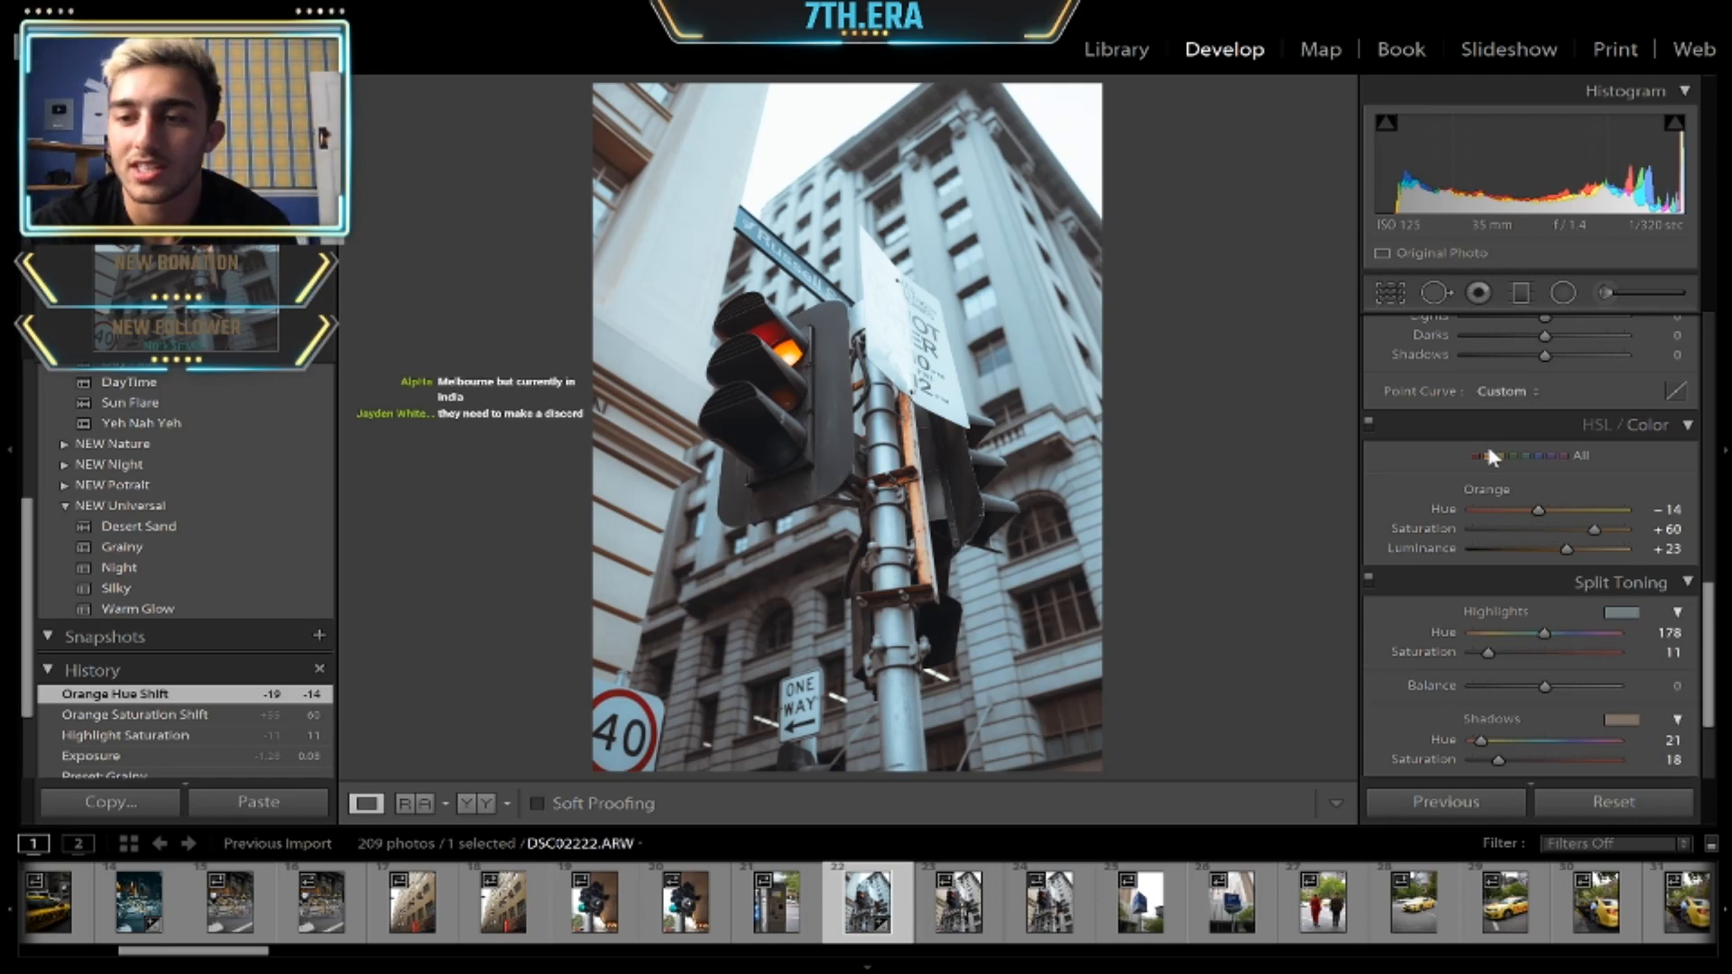
# - Lower the Orange saturation slightly and set the Red saturation to +60
pyautogui.click(1488, 459)
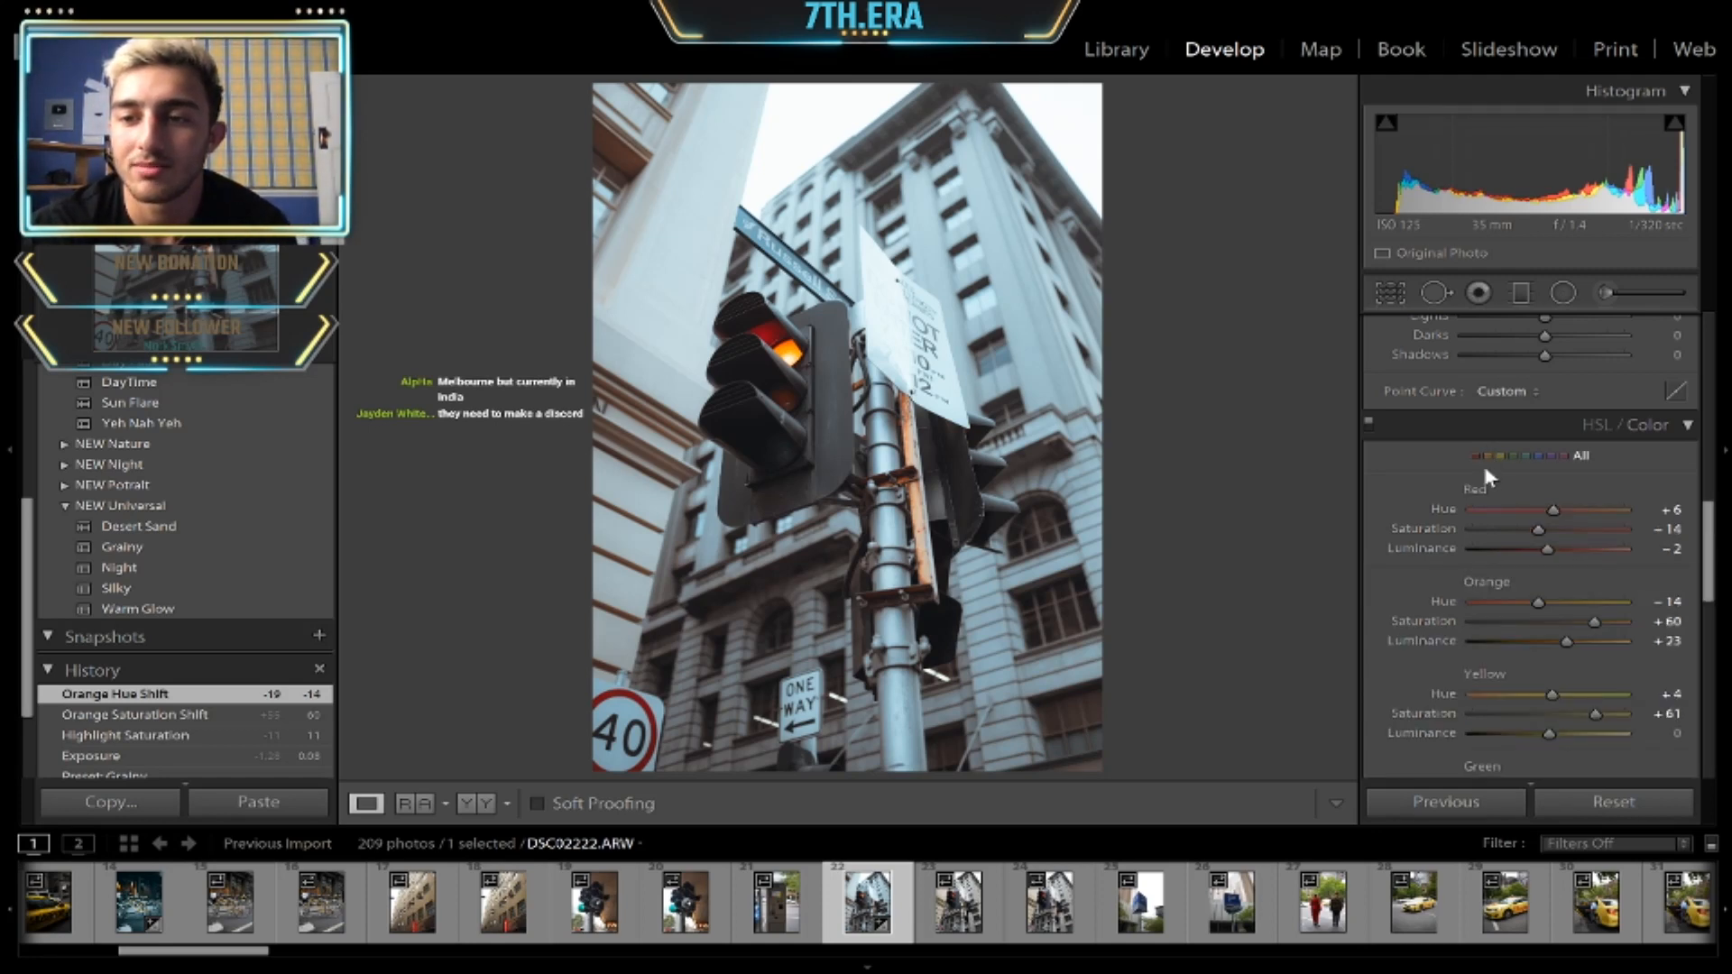
pyautogui.click(1487, 453)
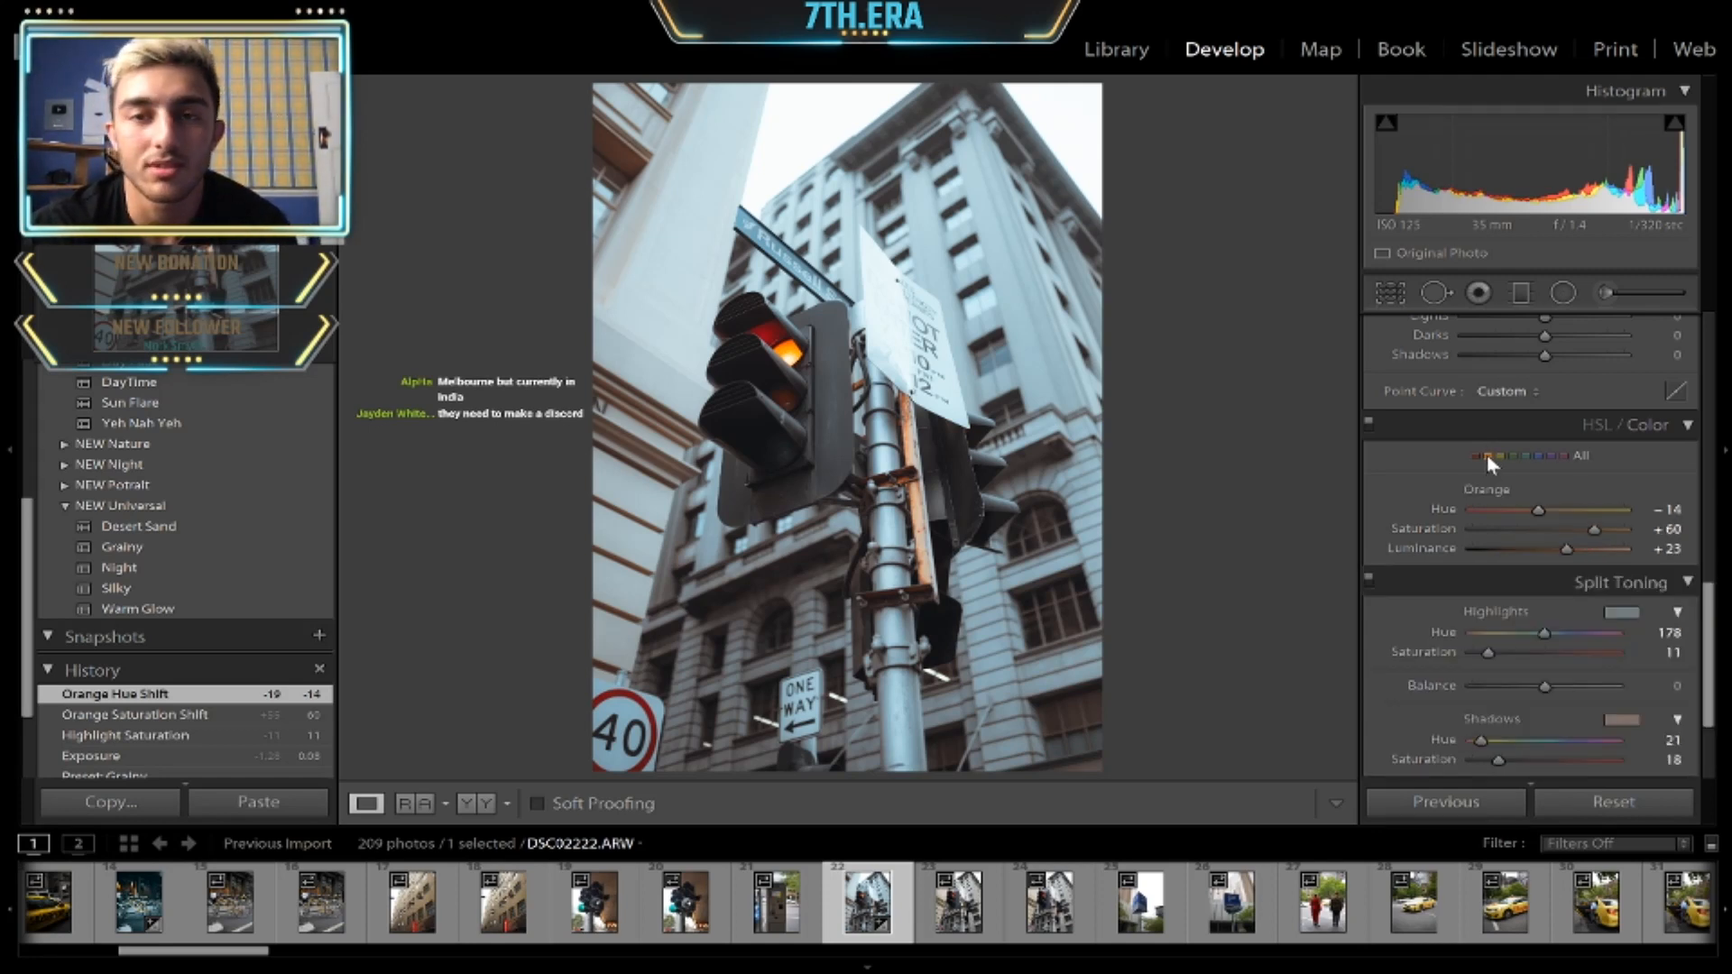
pyautogui.click(1562, 533)
pyautogui.click(1562, 534)
pyautogui.click(1562, 533)
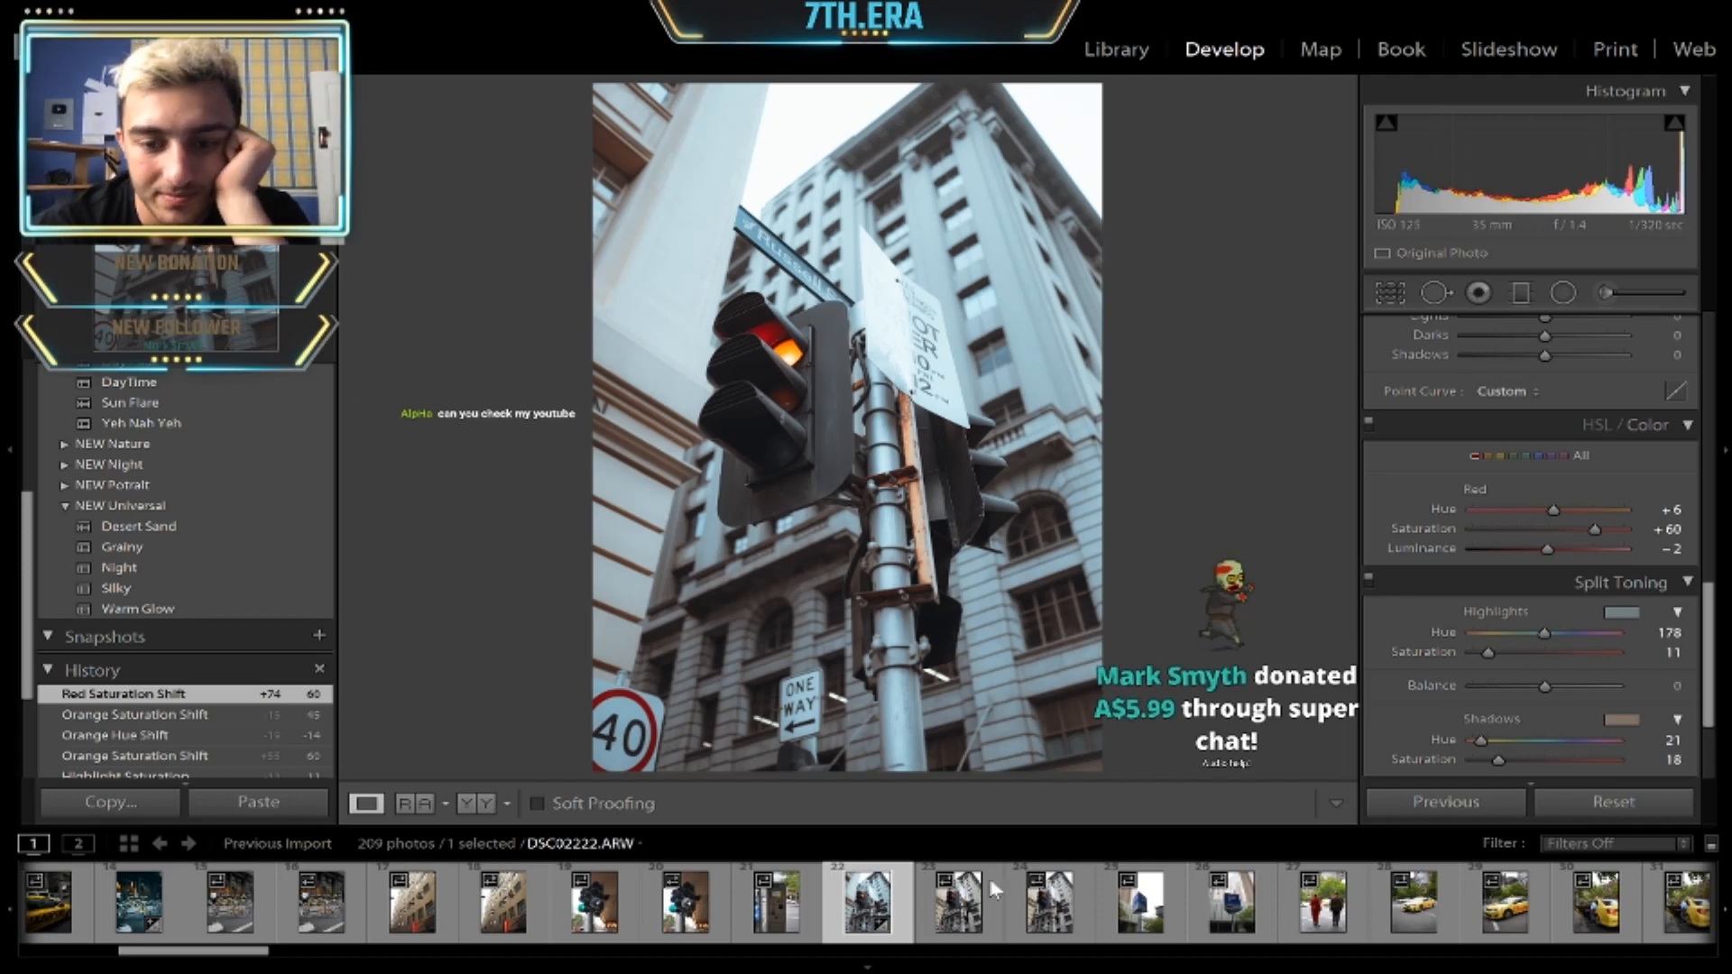
# - Apply the Desert Sand preset to the parking sign photo DSC02225.ARW and set its exposure to -0.42
pyautogui.click(1142, 903)
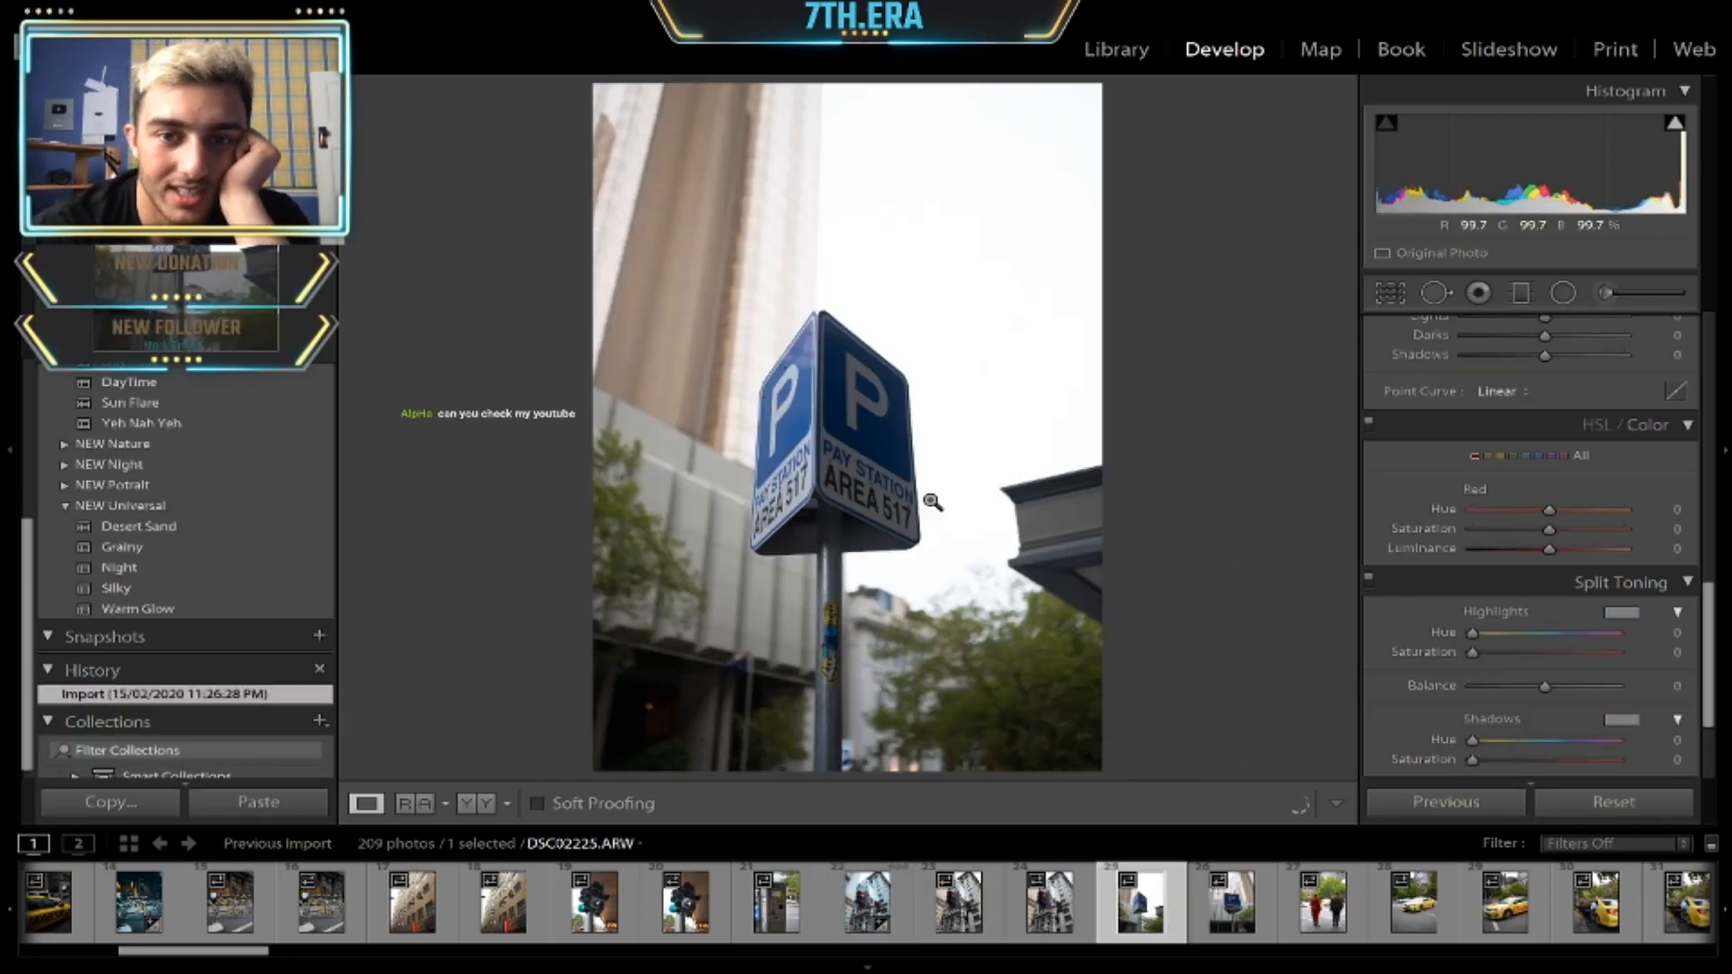
pyautogui.click(240, 527)
pyautogui.scroll(-3, 1617, 455)
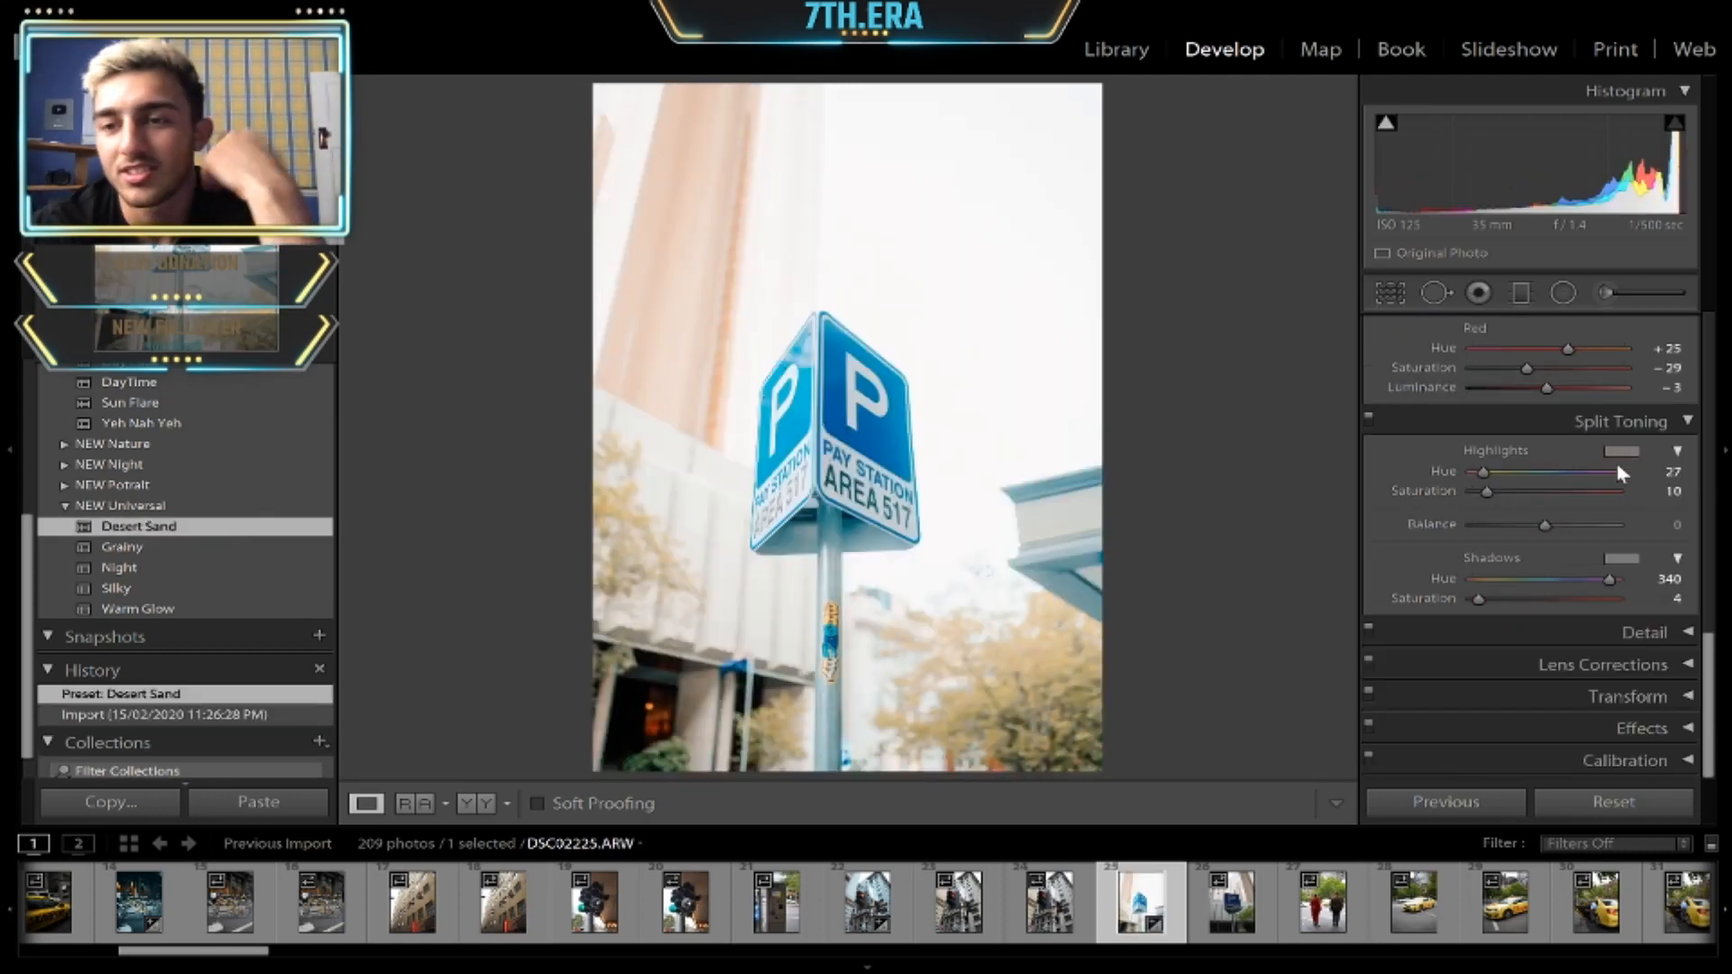
pyautogui.scroll(4, 1579, 469)
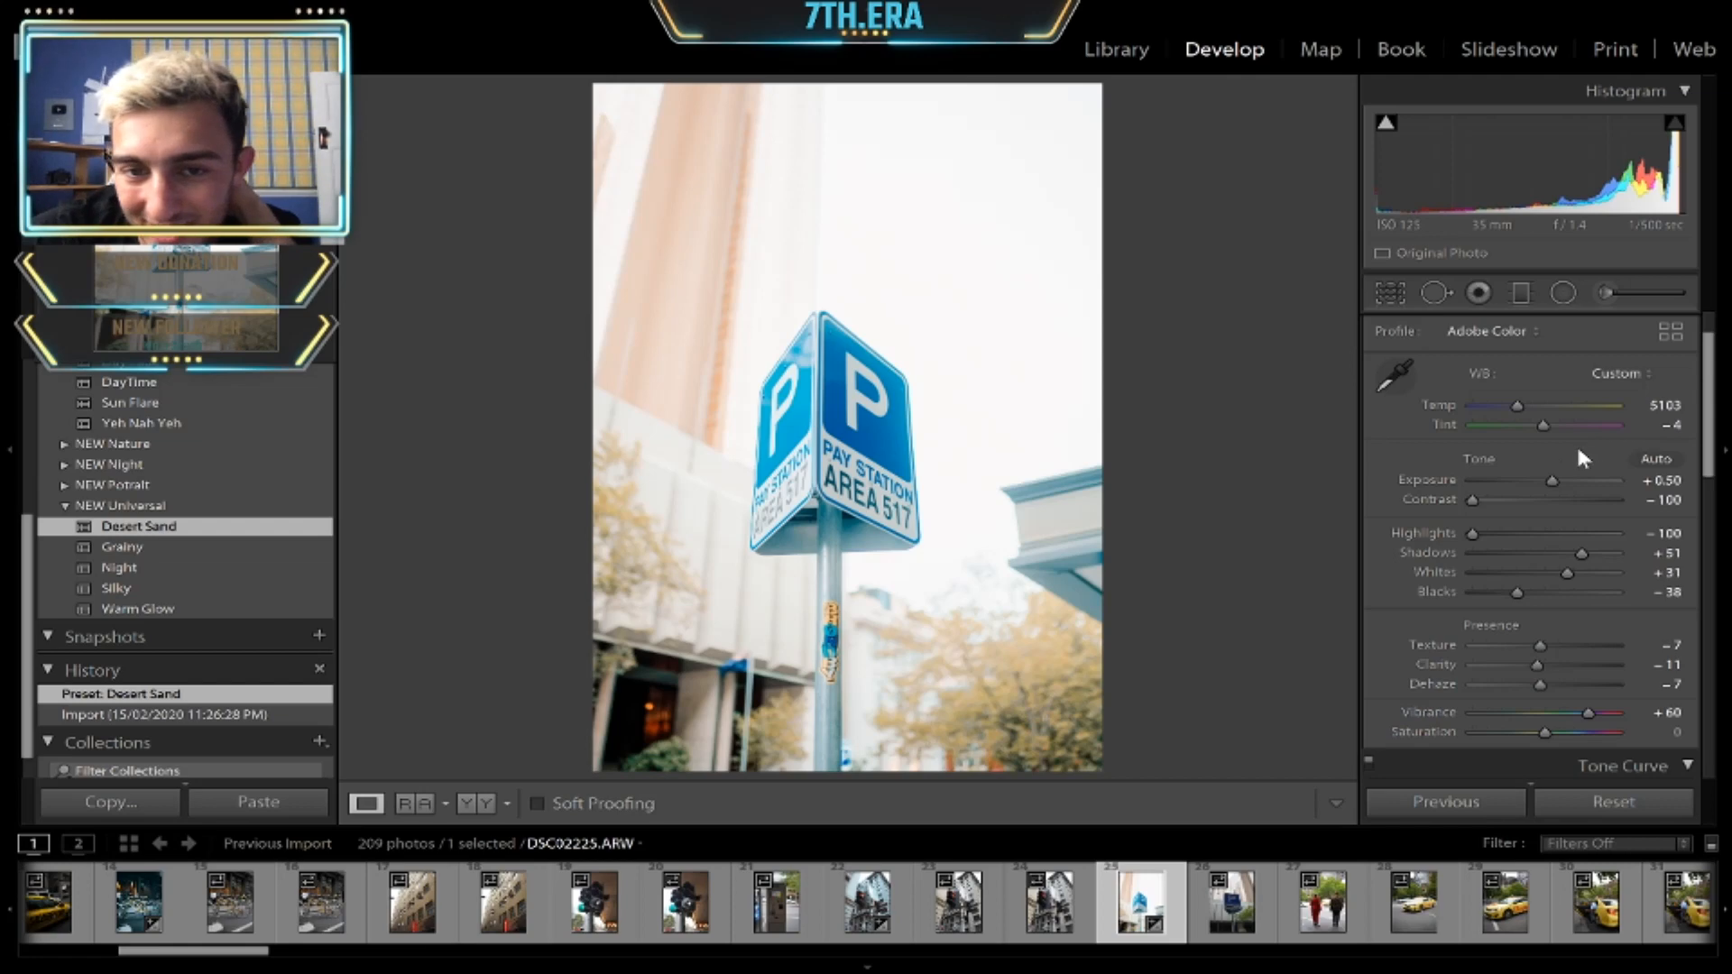
pyautogui.moveTo(1525, 478); pyautogui.dragTo(1539, 478)
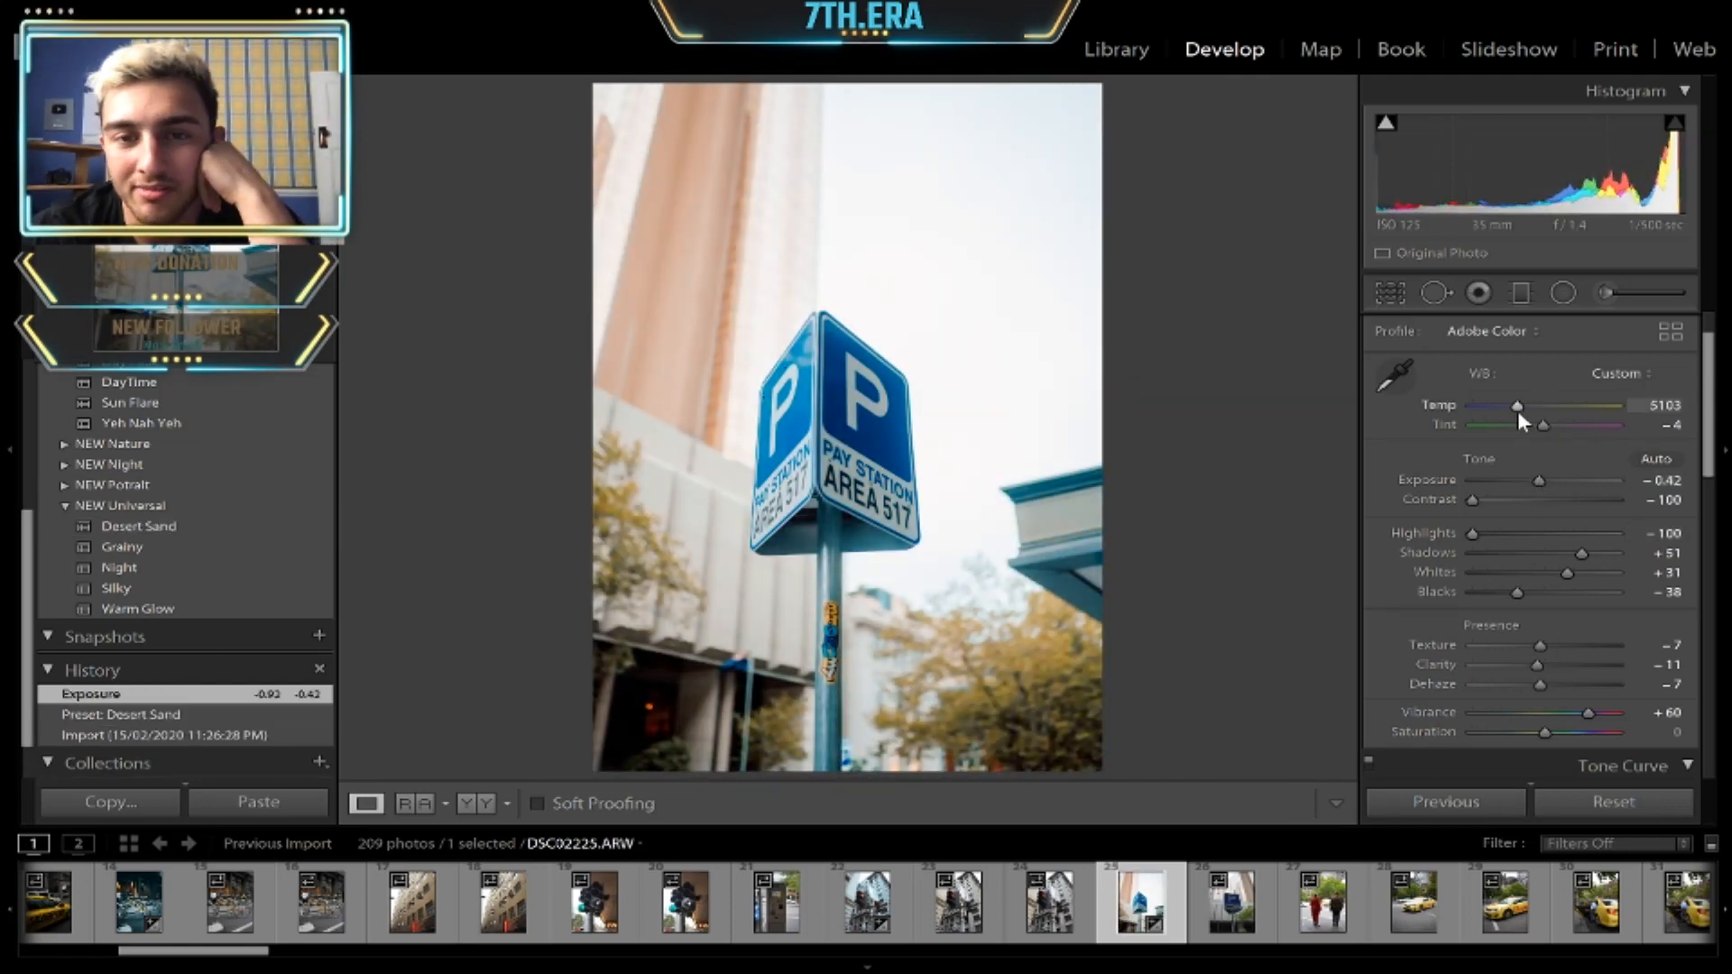
# - Select the photo DSC02227.ARW of the two women and expand the NEW Potrait, NEW Nature and NEW Night preset groups
pyautogui.click(1220, 894)
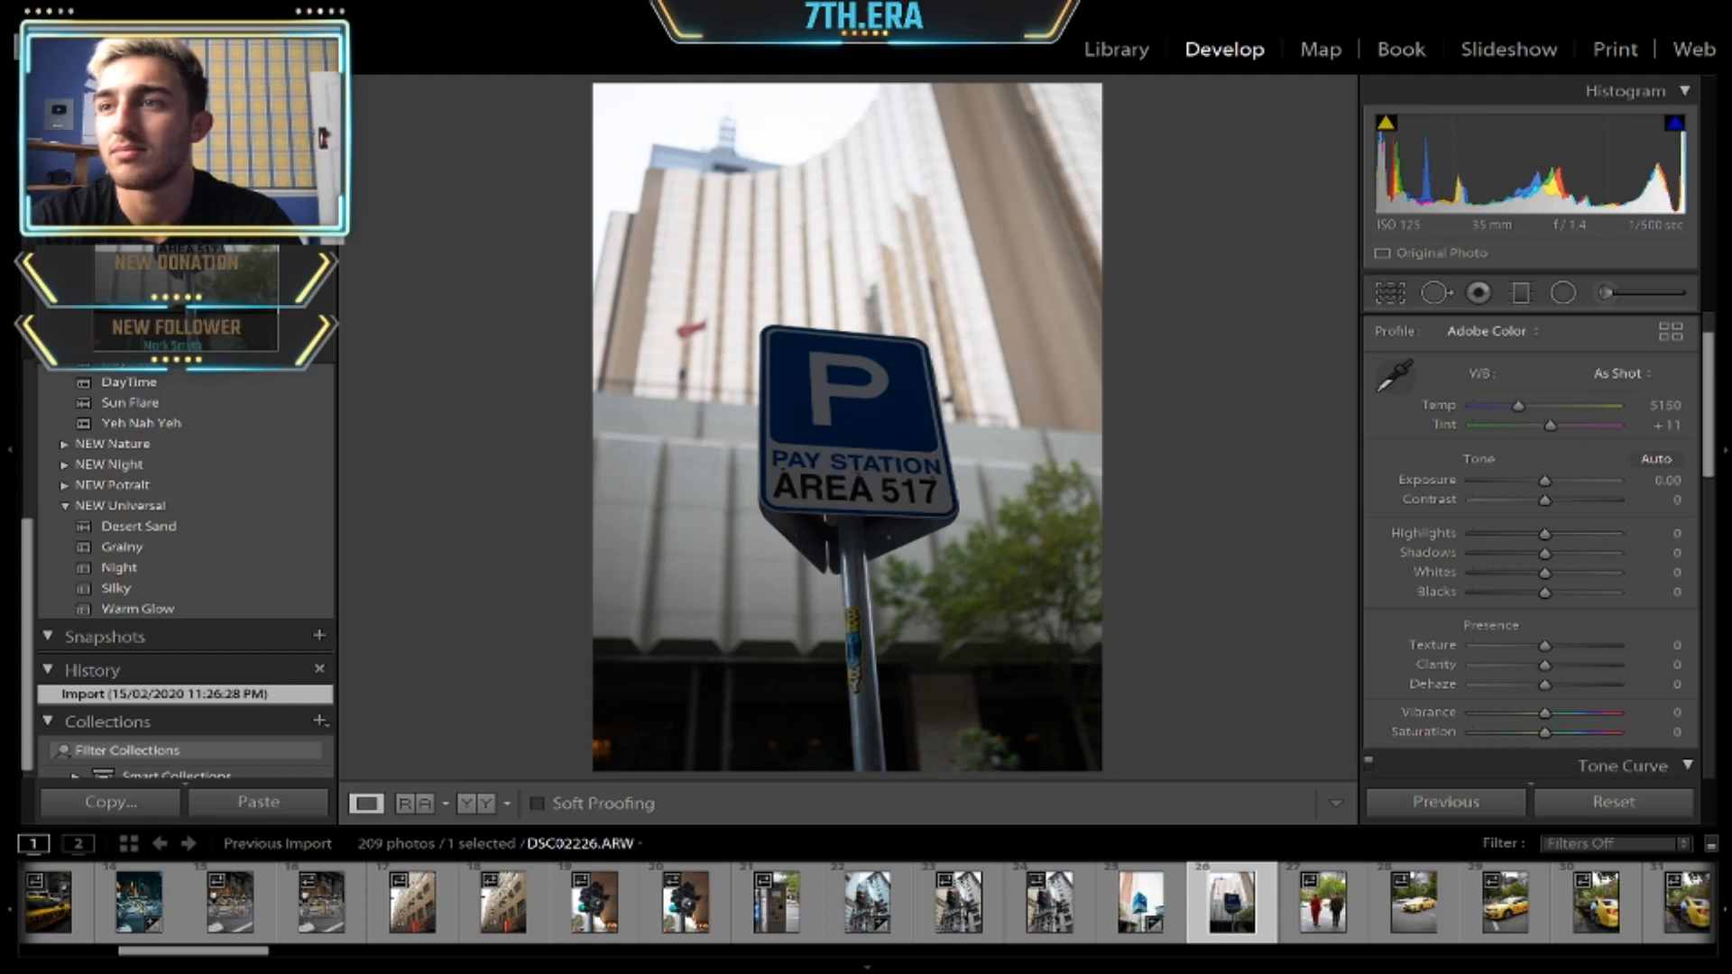
pyautogui.click(1354, 905)
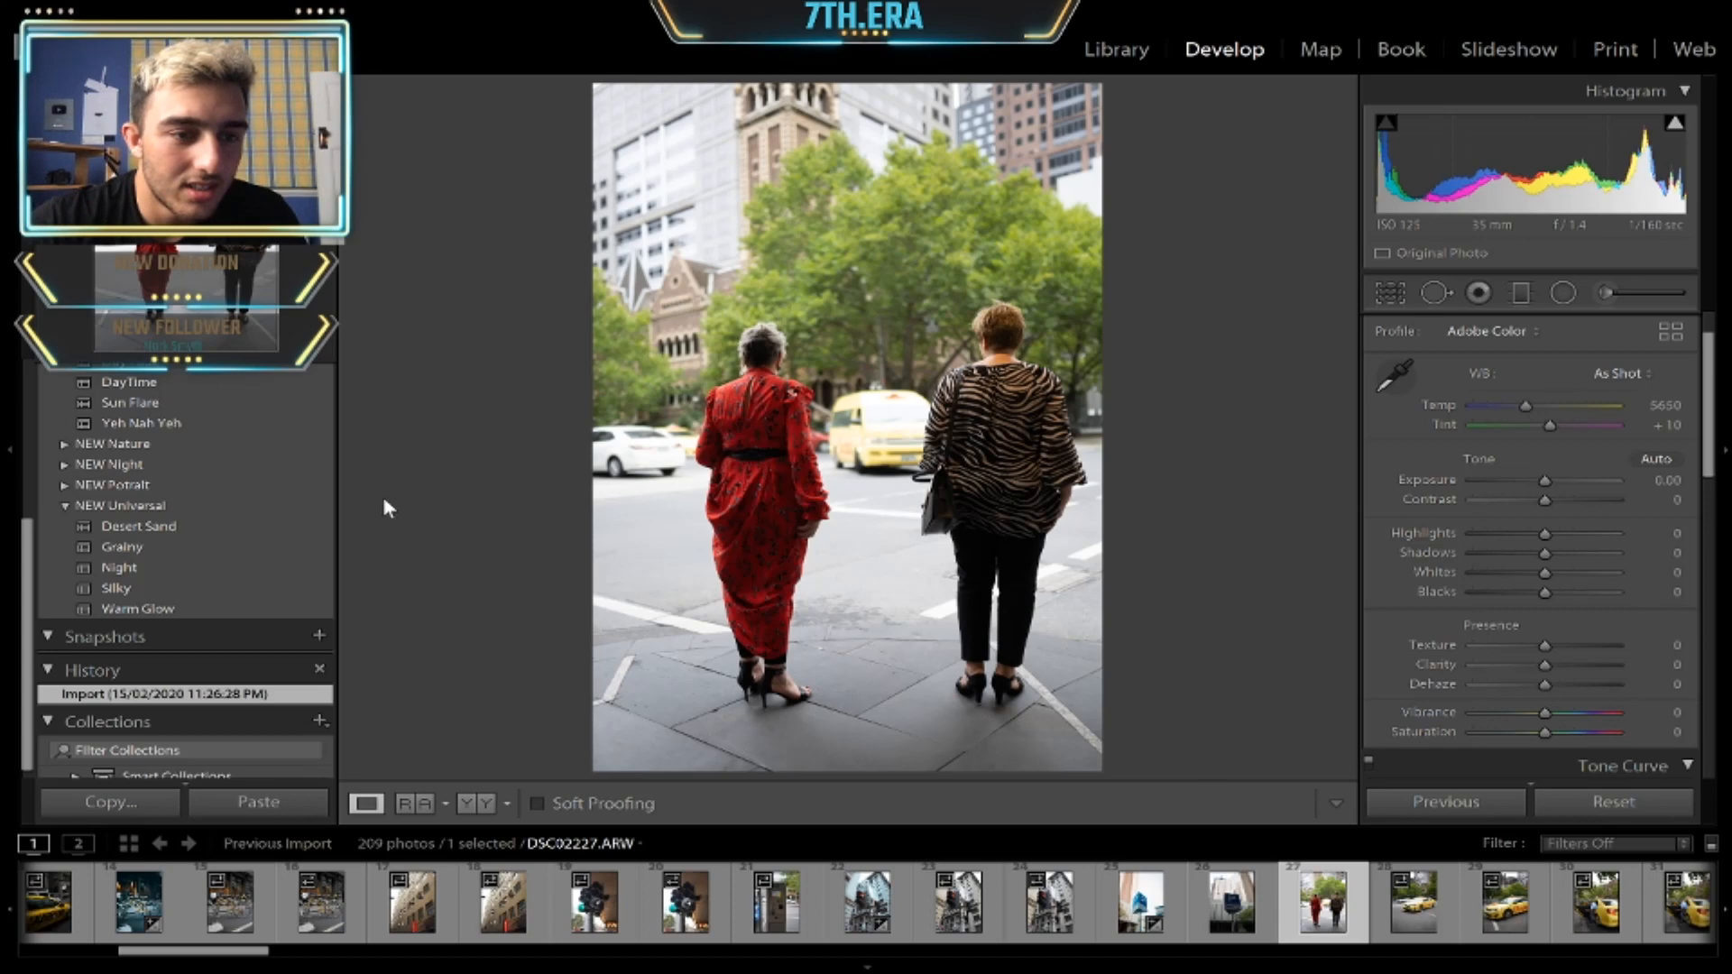
pyautogui.click(794, 420)
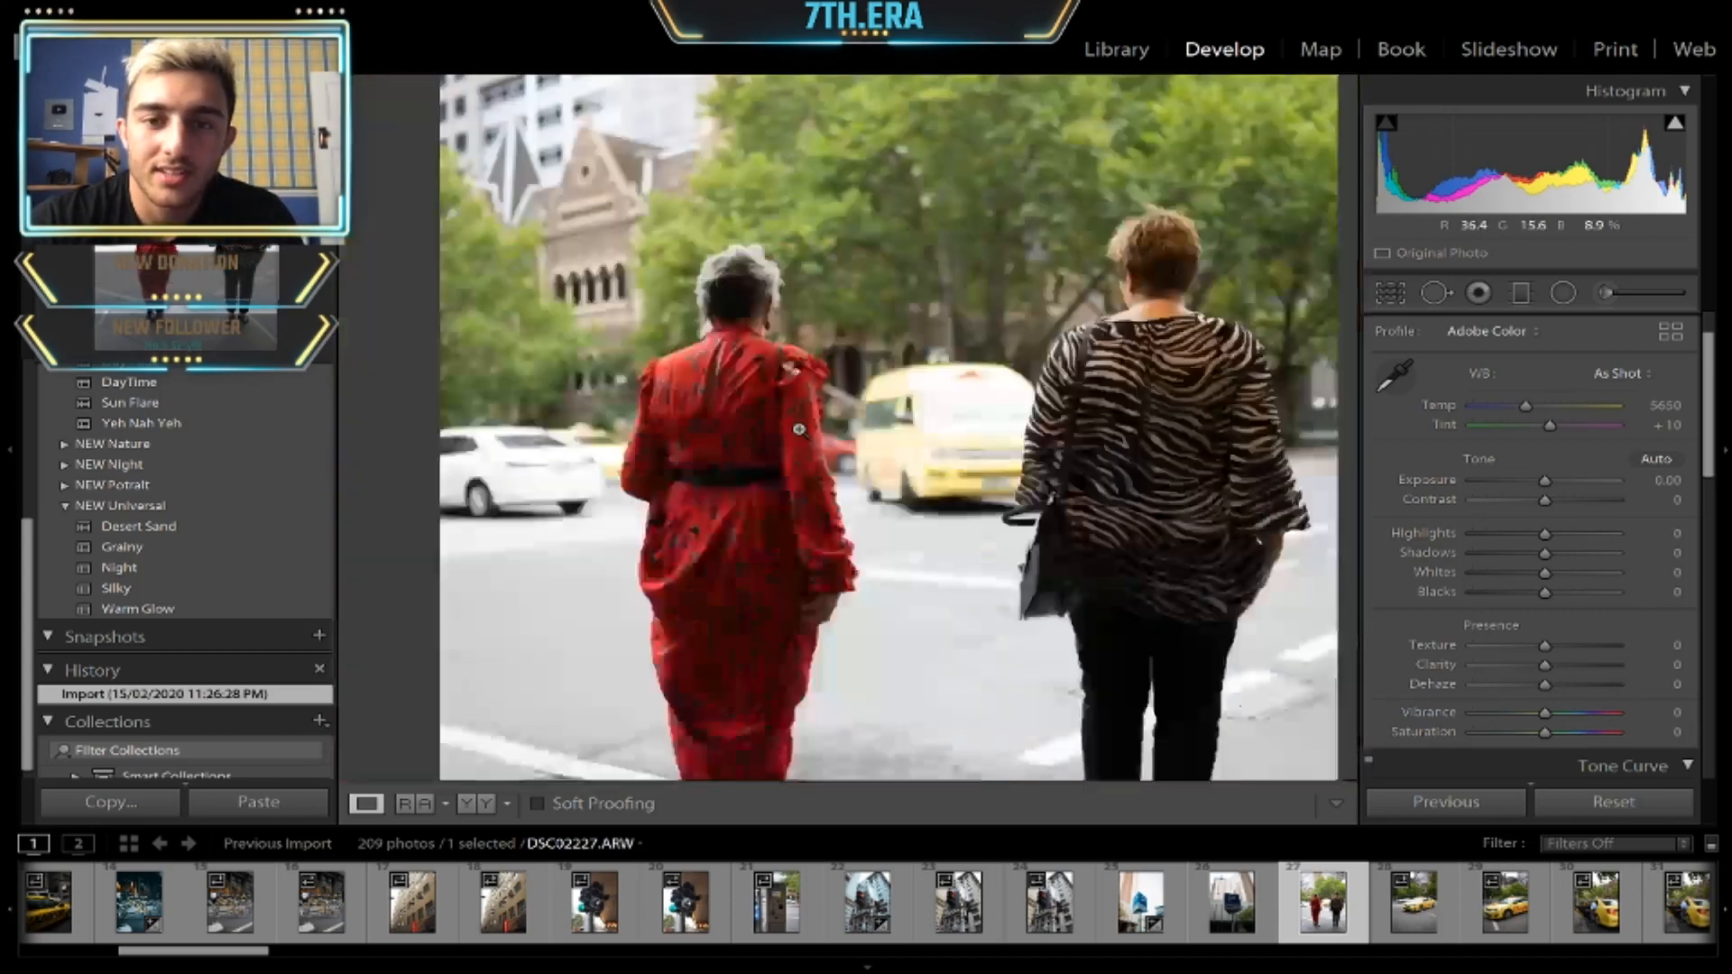
pyautogui.click(800, 430)
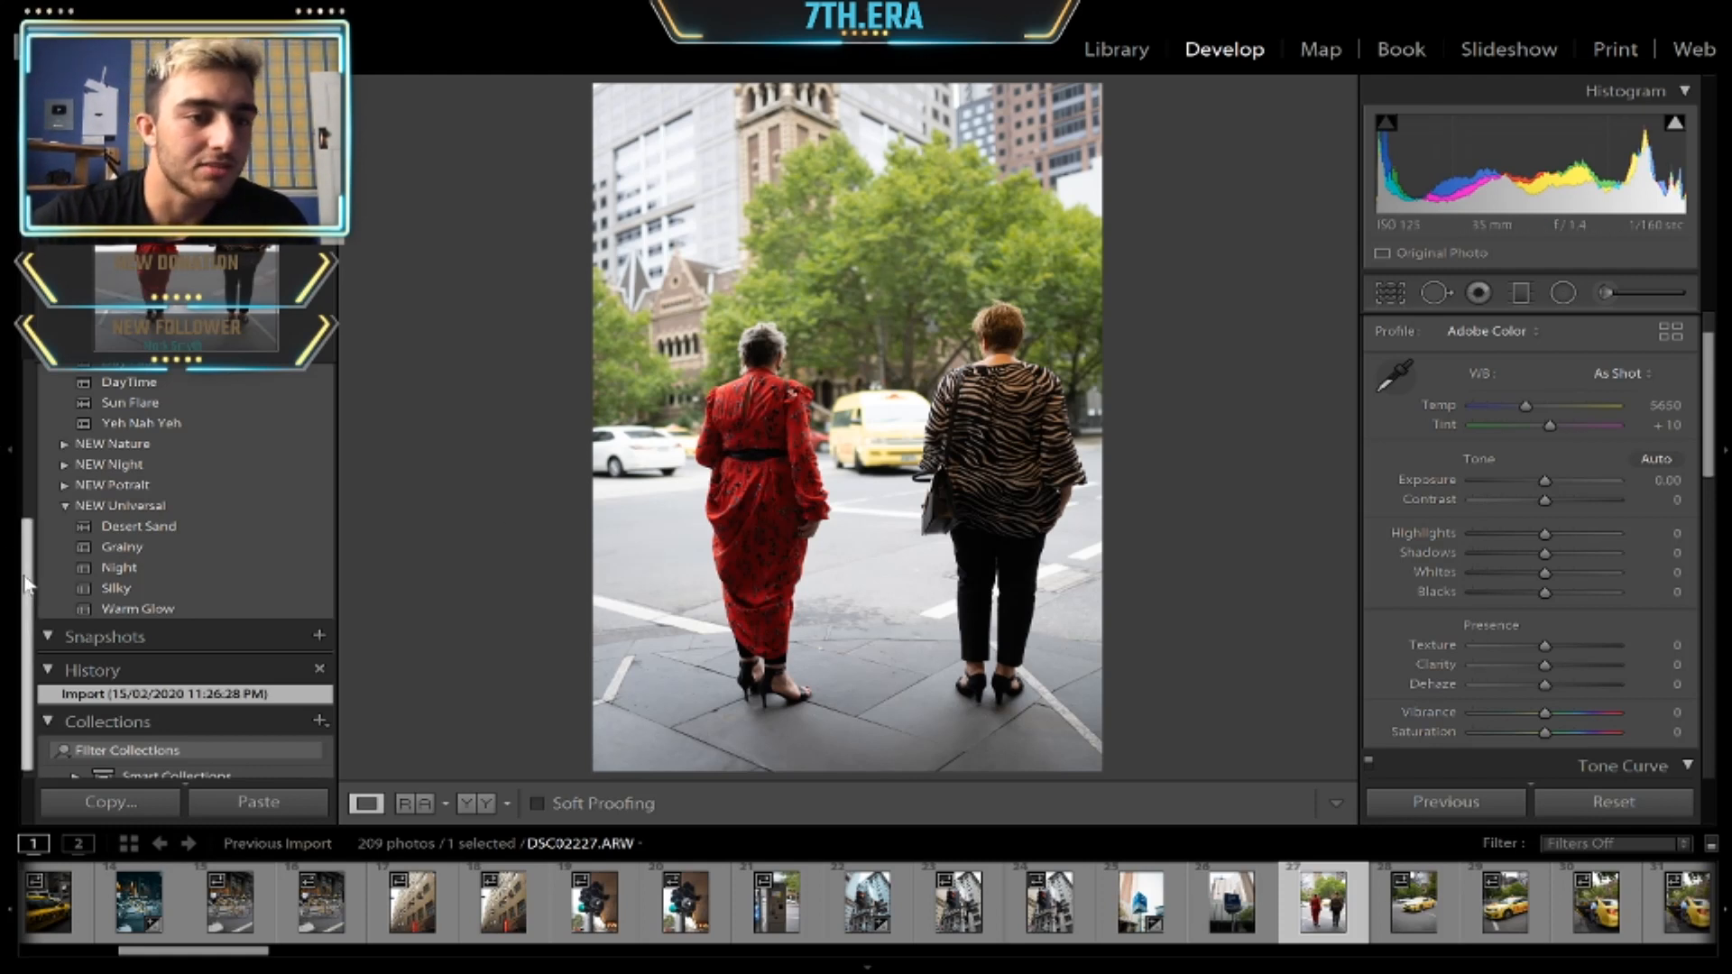
pyautogui.scroll(2, 25, 585)
pyautogui.click(66, 513)
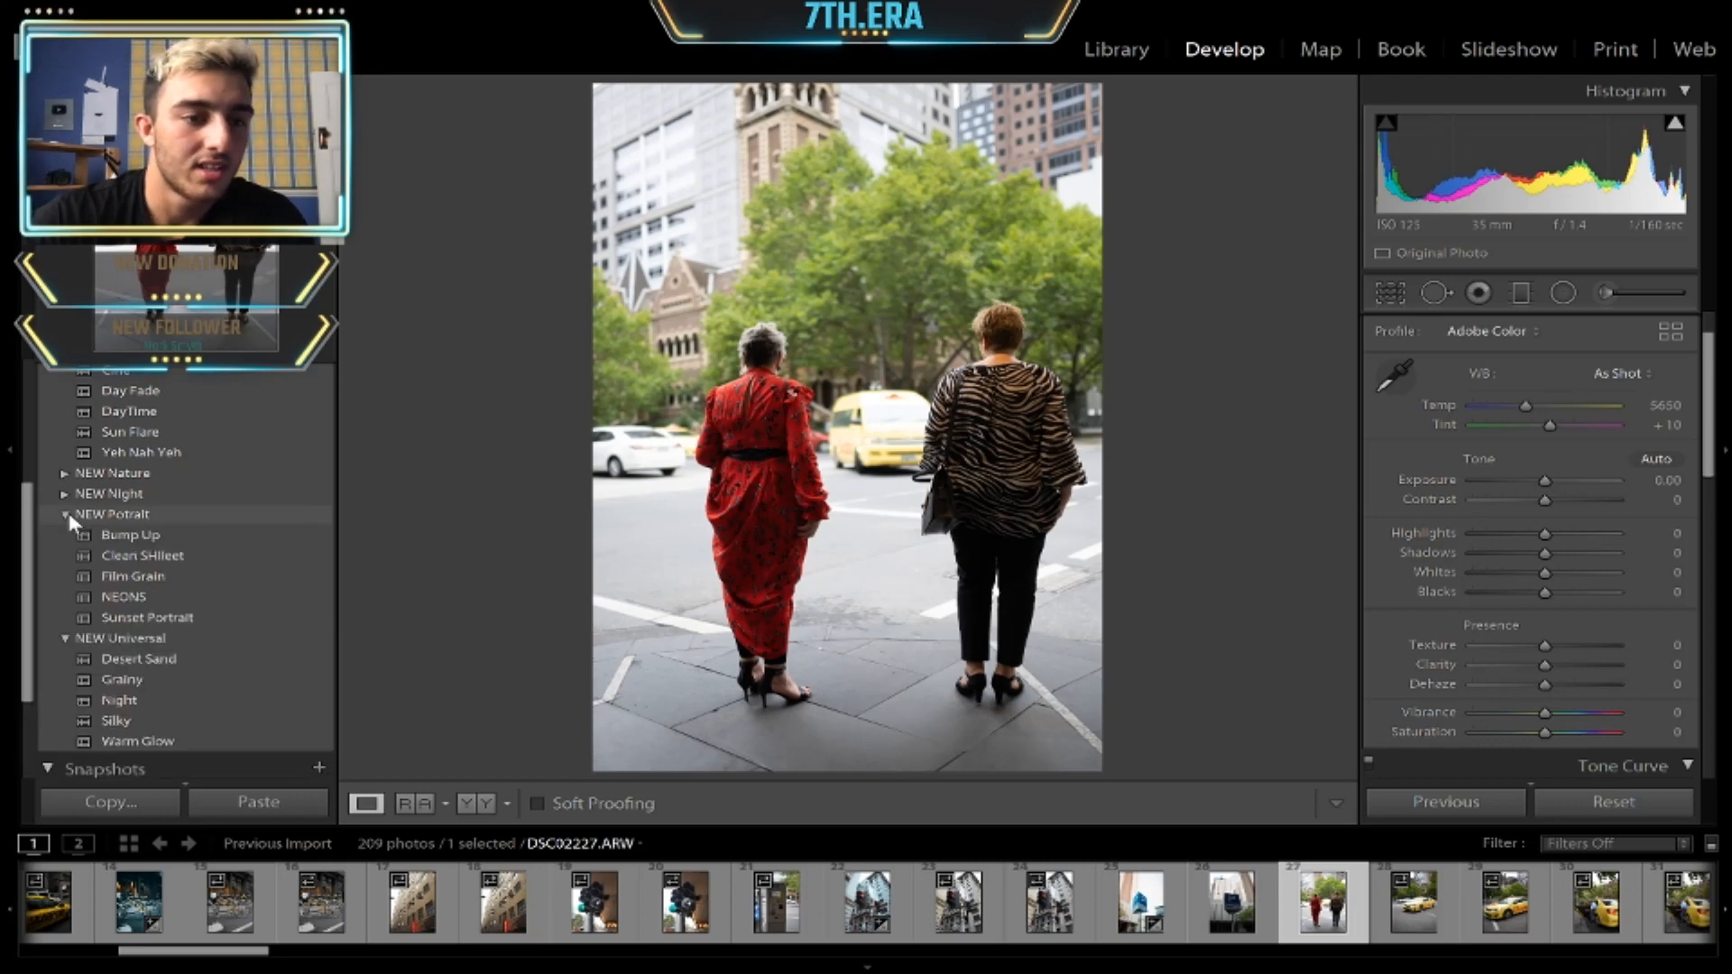
pyautogui.click(66, 474)
pyautogui.click(60, 595)
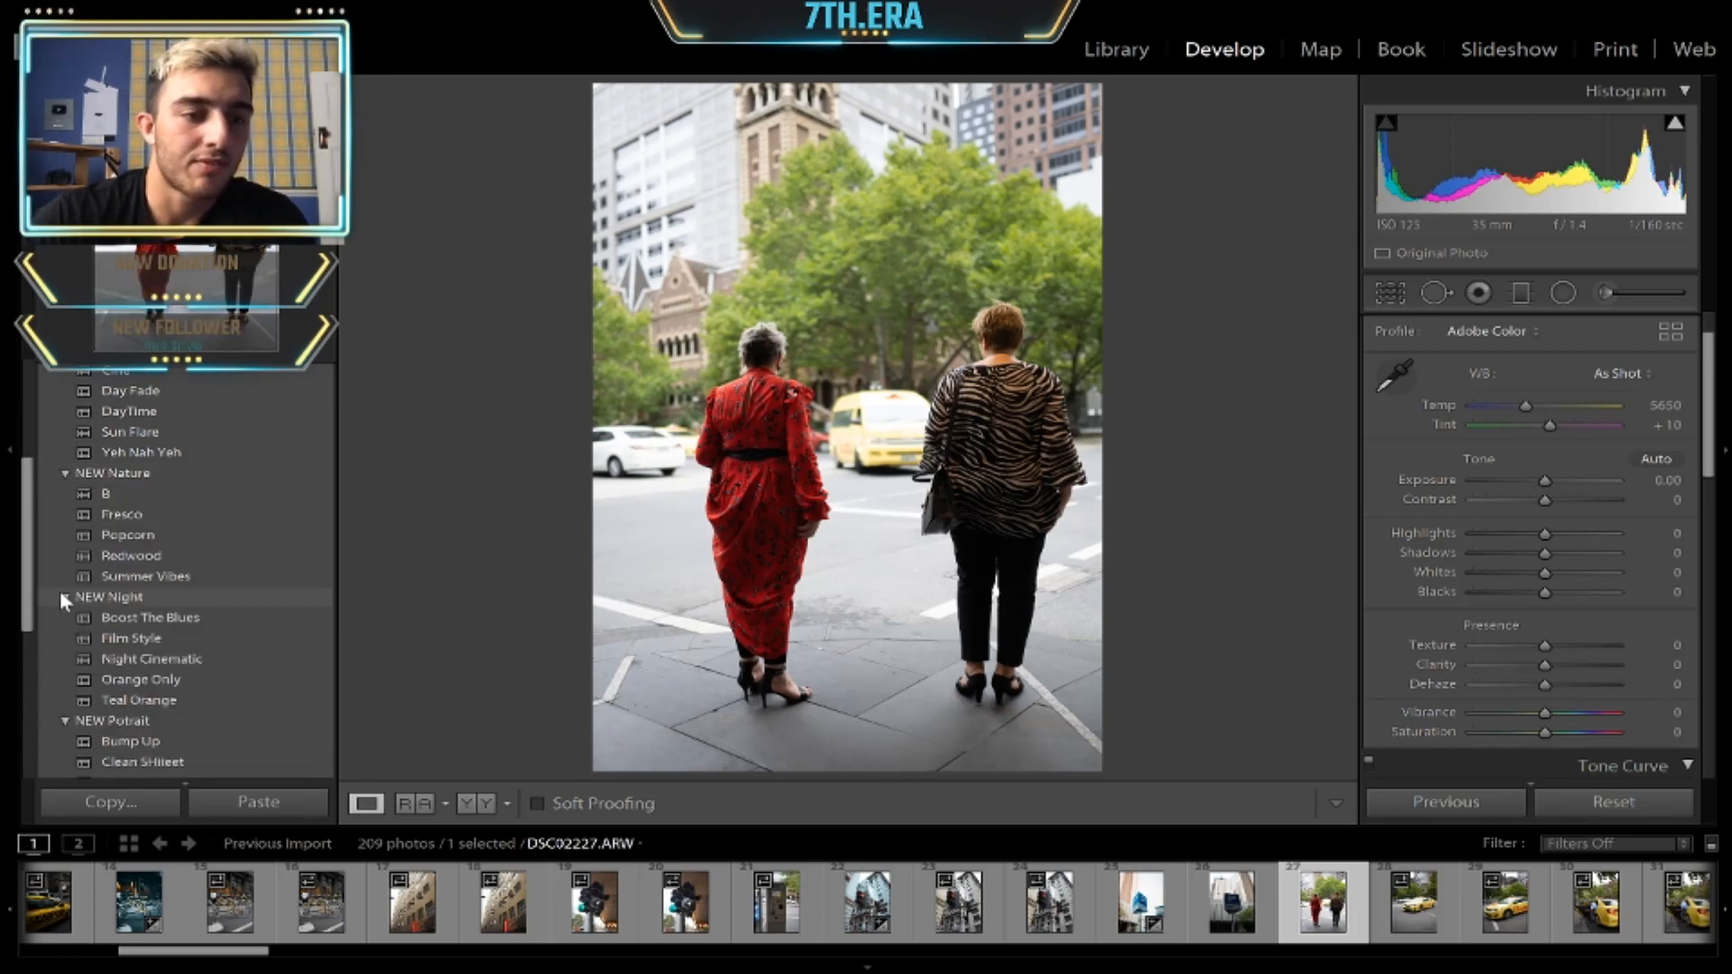
# - Apply the NEONS preset from the NEW Potrait group to the photo of the two women
pyautogui.click(18, 547)
pyautogui.click(19, 552)
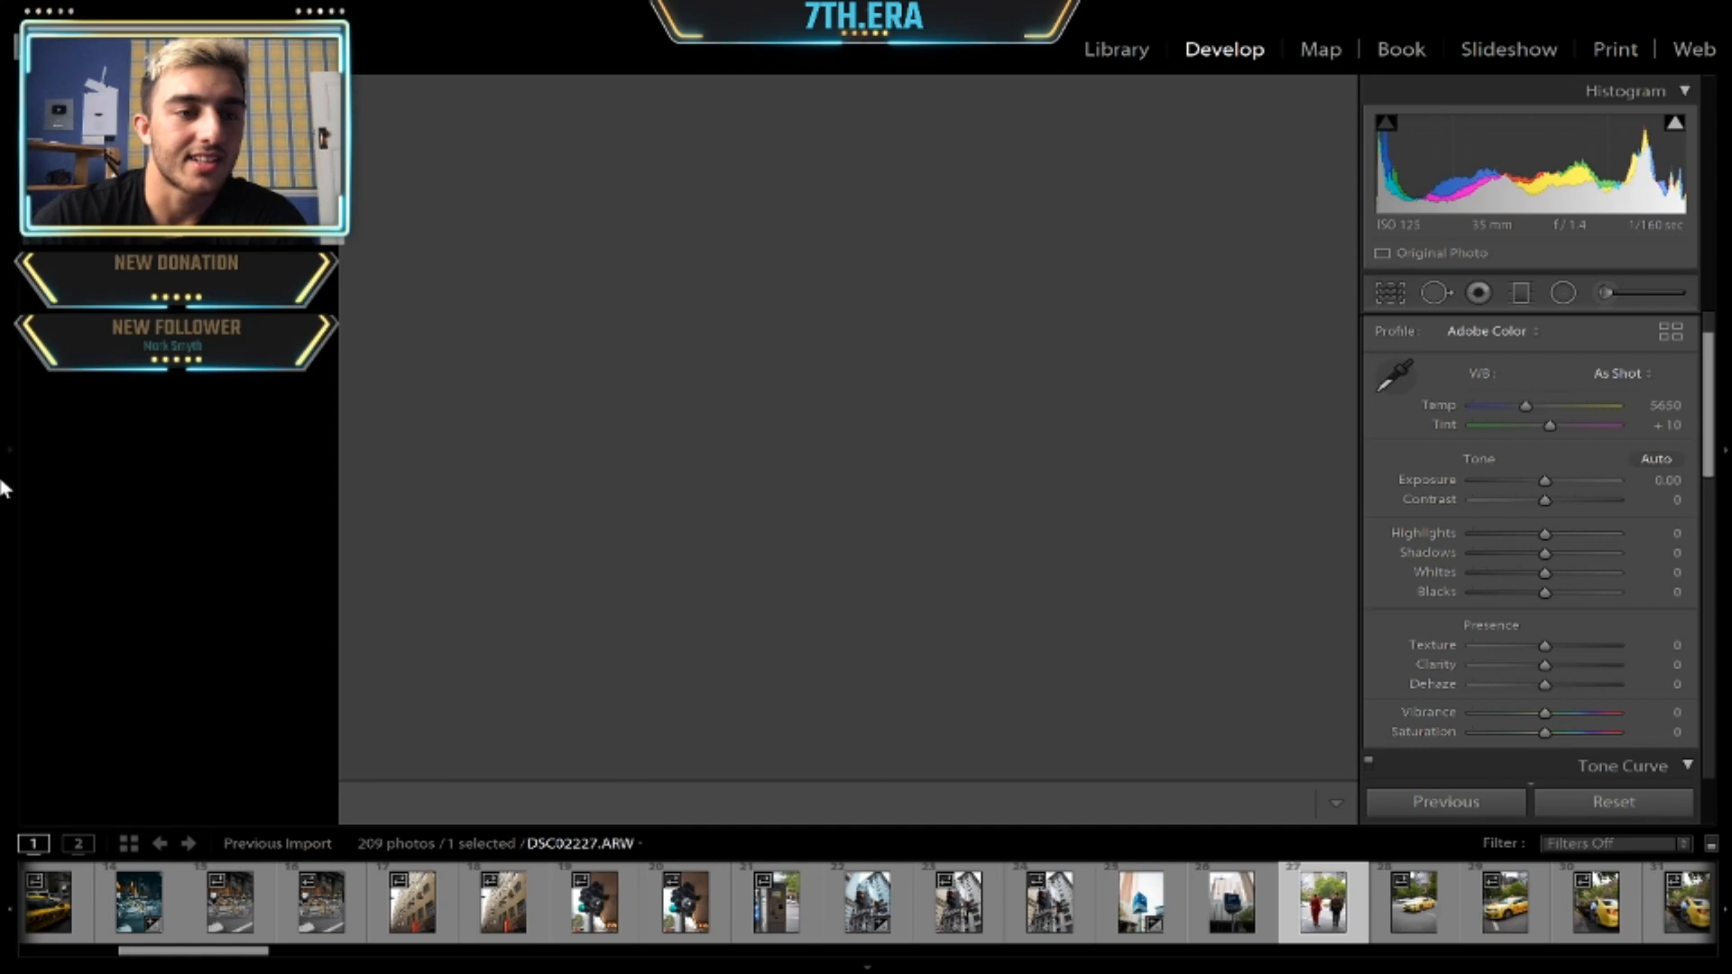
pyautogui.scroll(-5, 33, 530)
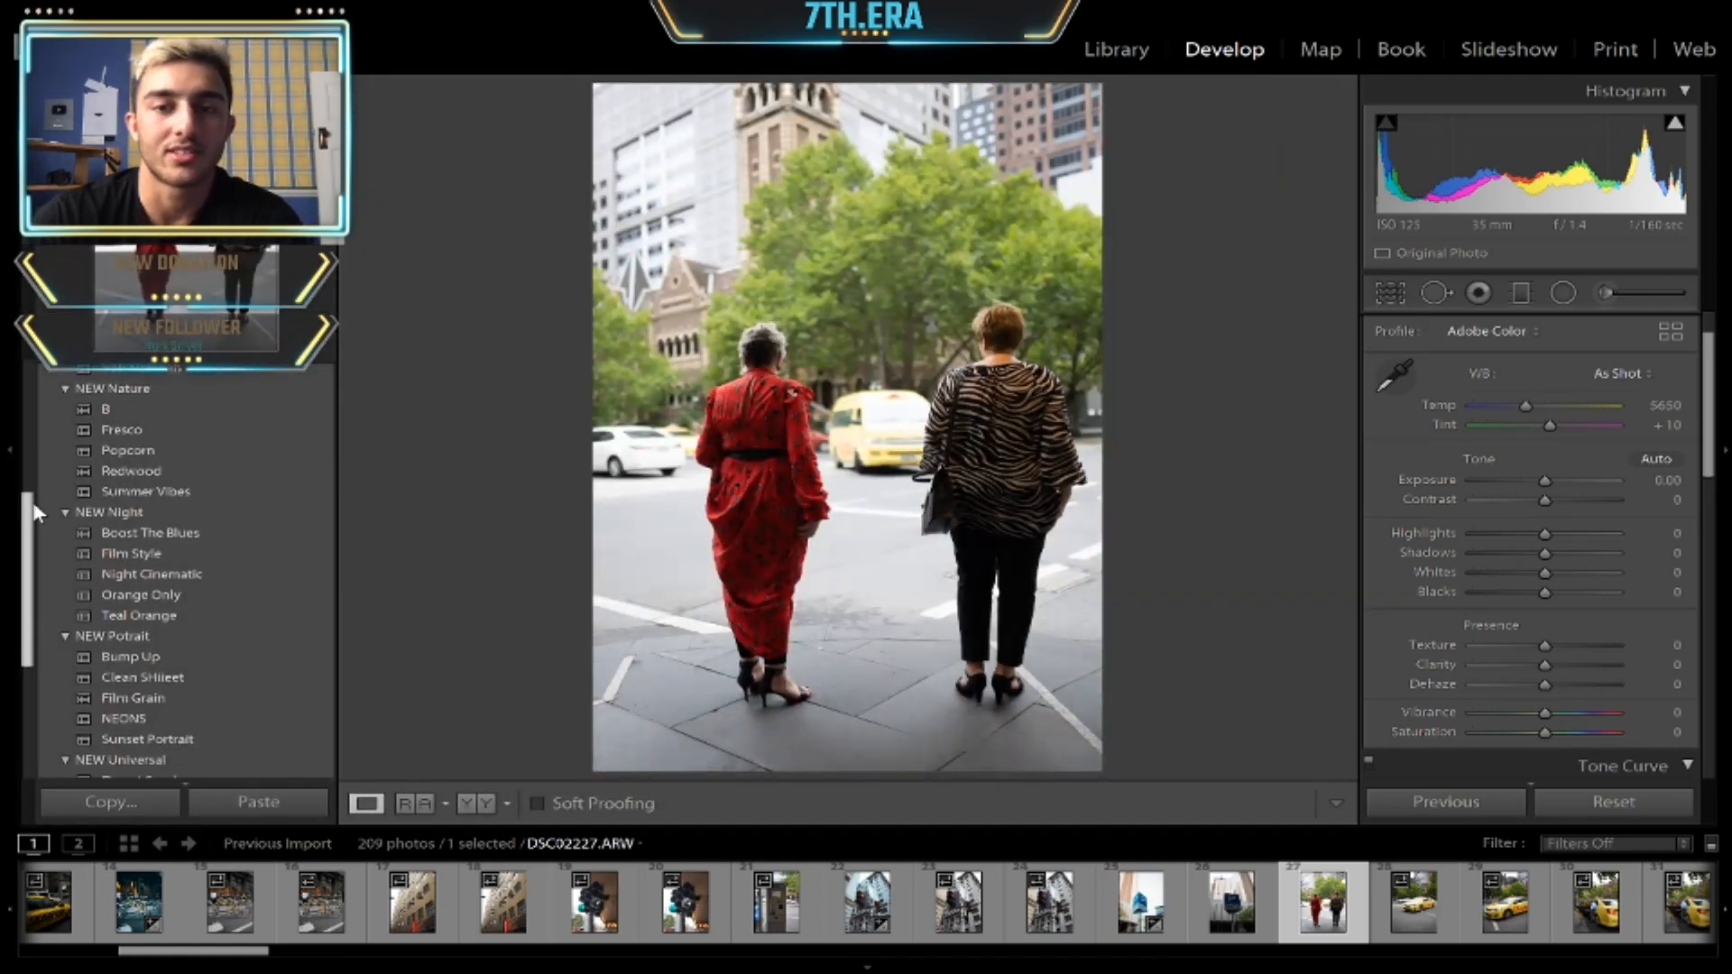
pyautogui.moveTo(34, 526); pyautogui.dragTo(28, 563)
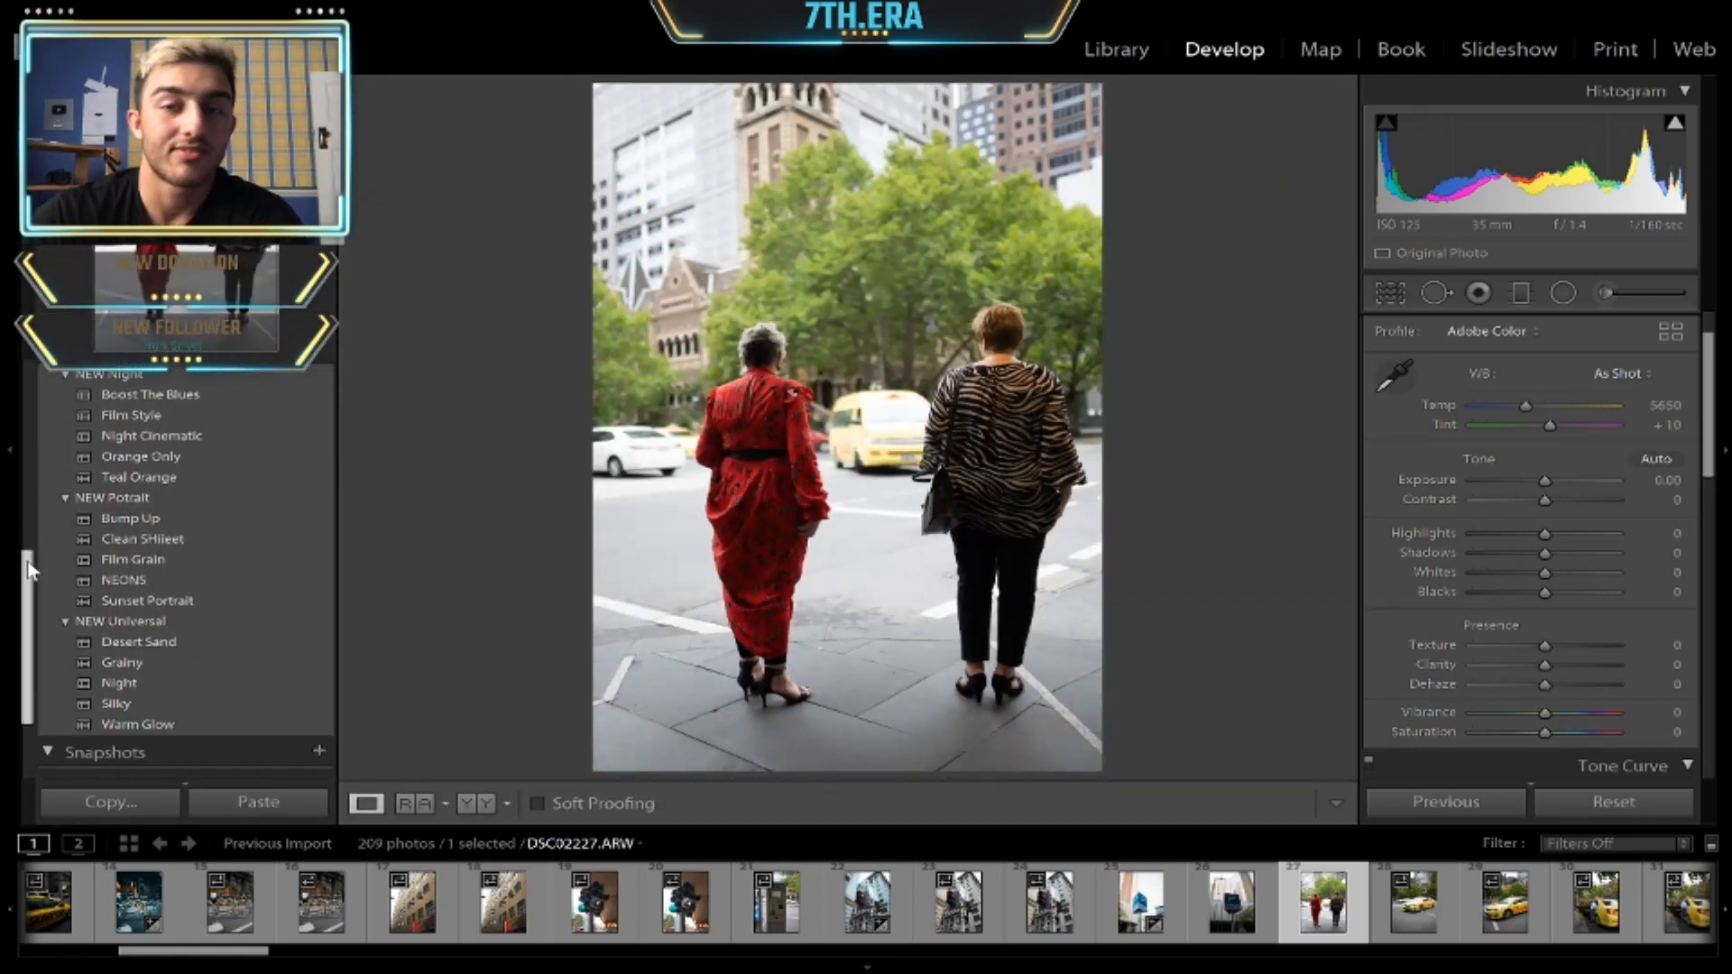
pyautogui.click(83, 581)
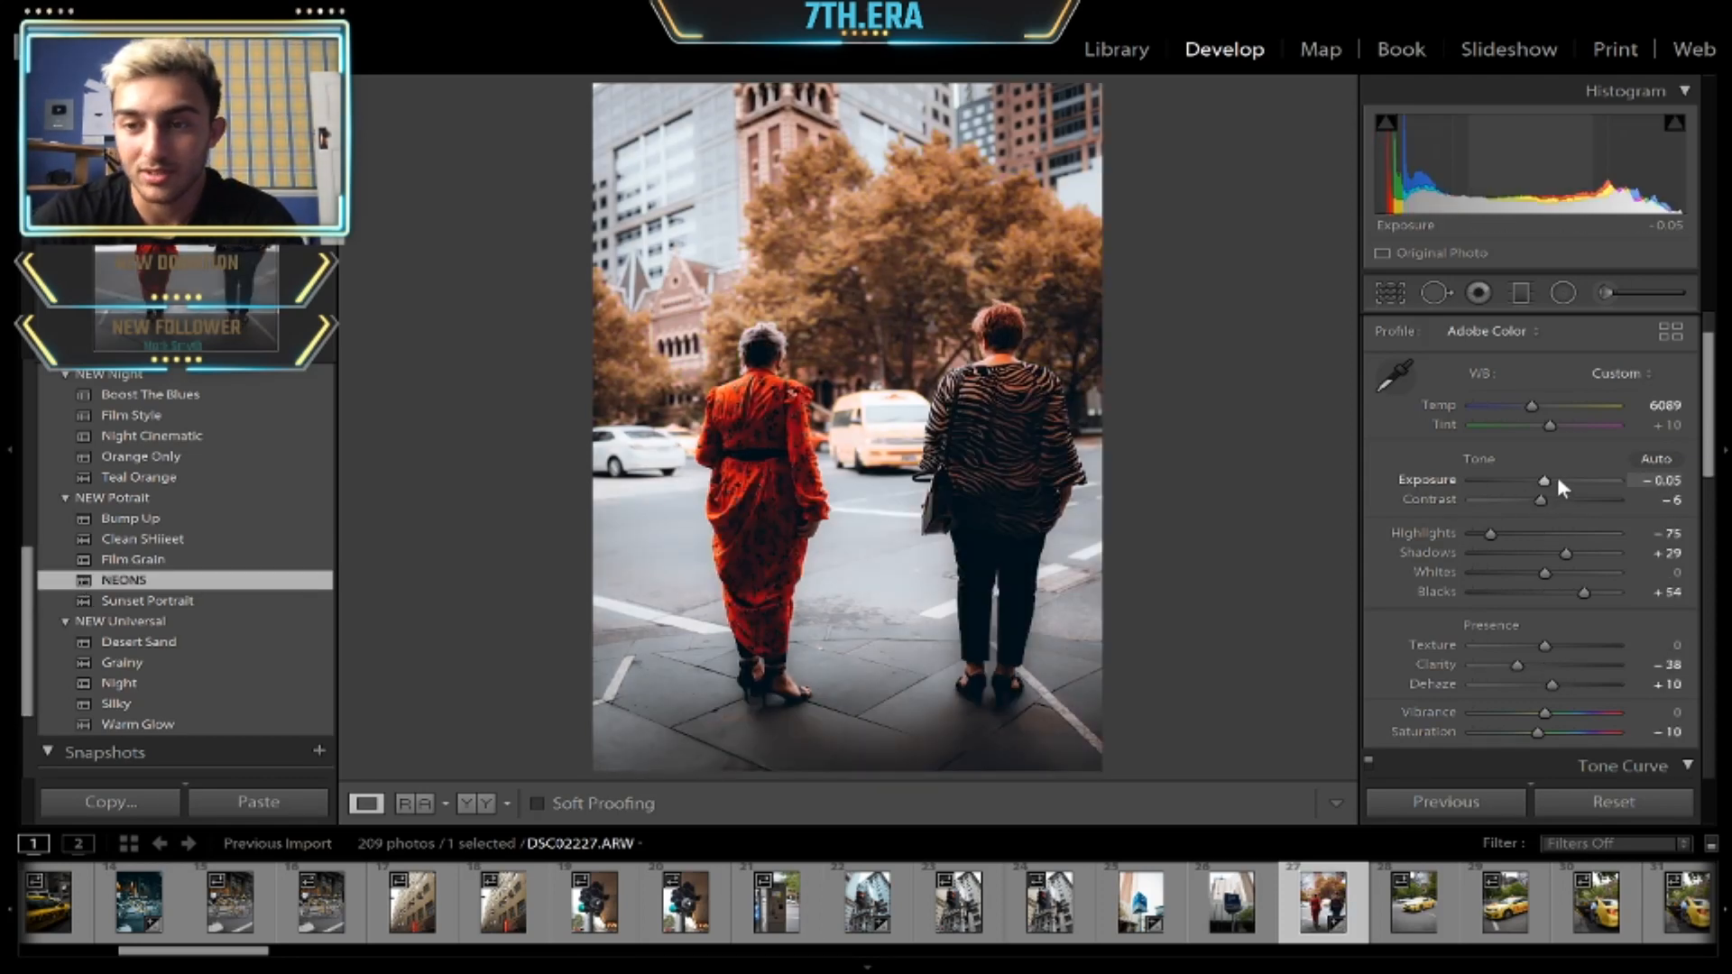
# - Set the photo's exposure to +0.75, contrast to -59 and white balance temperature to 4583
pyautogui.moveTo(1546, 478); pyautogui.dragTo(1557, 472)
pyautogui.click(1501, 499)
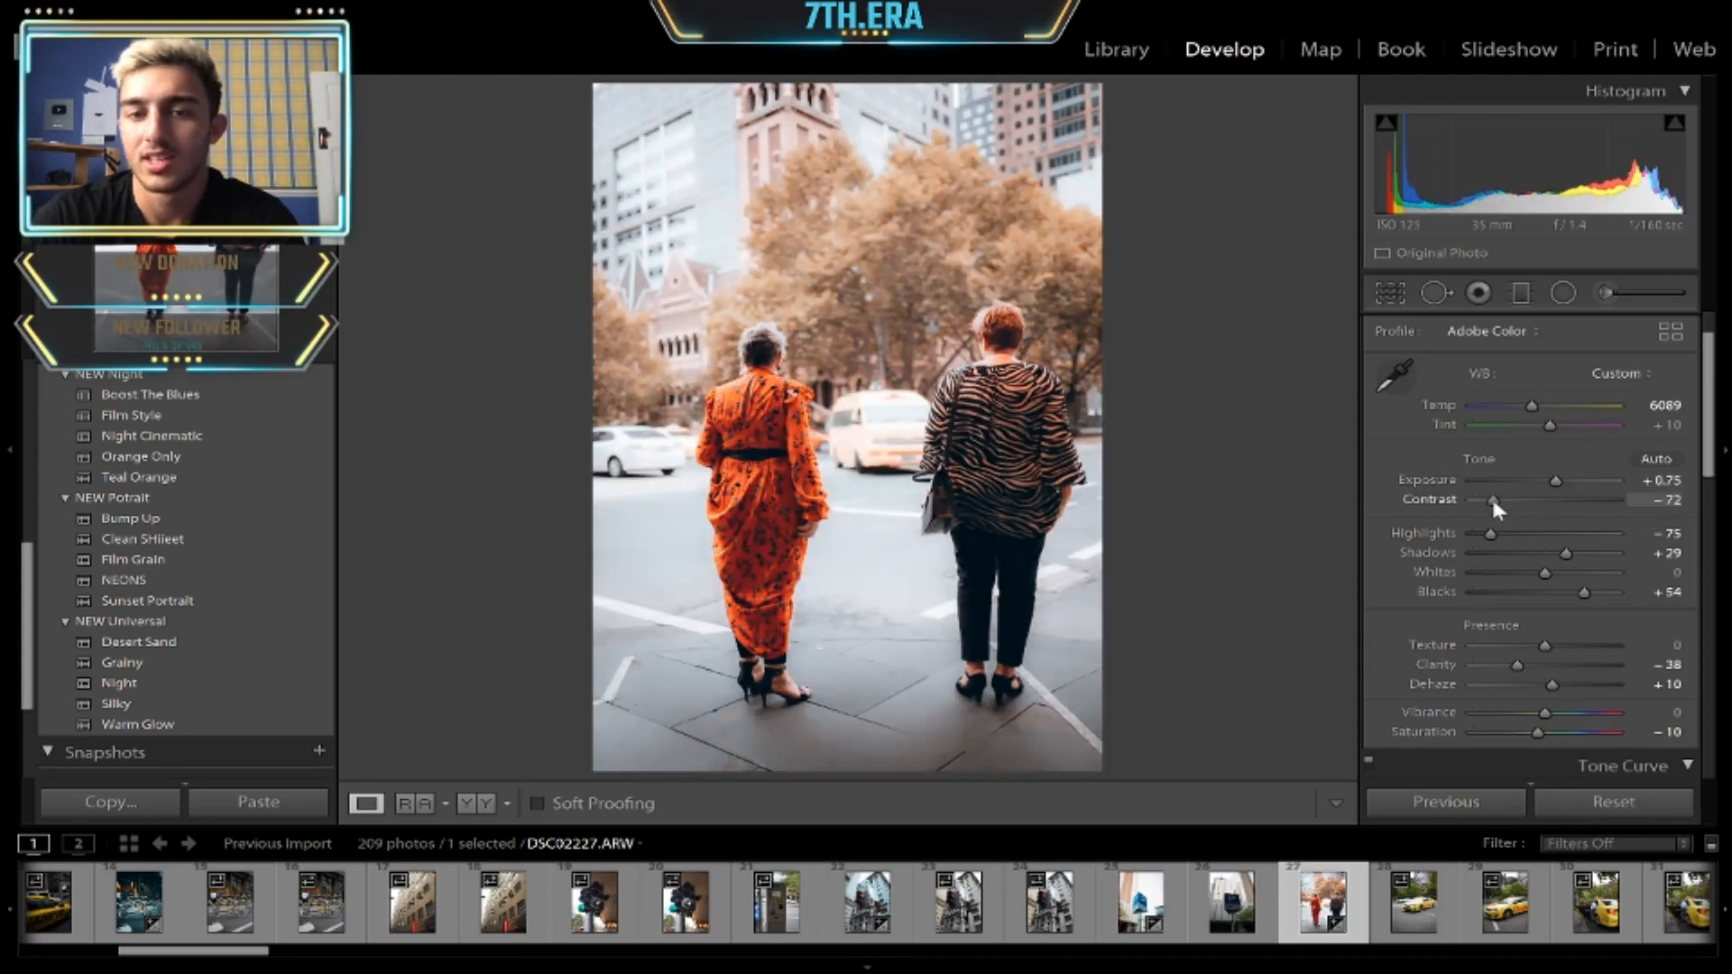
pyautogui.moveTo(1531, 394); pyautogui.dragTo(1514, 404)
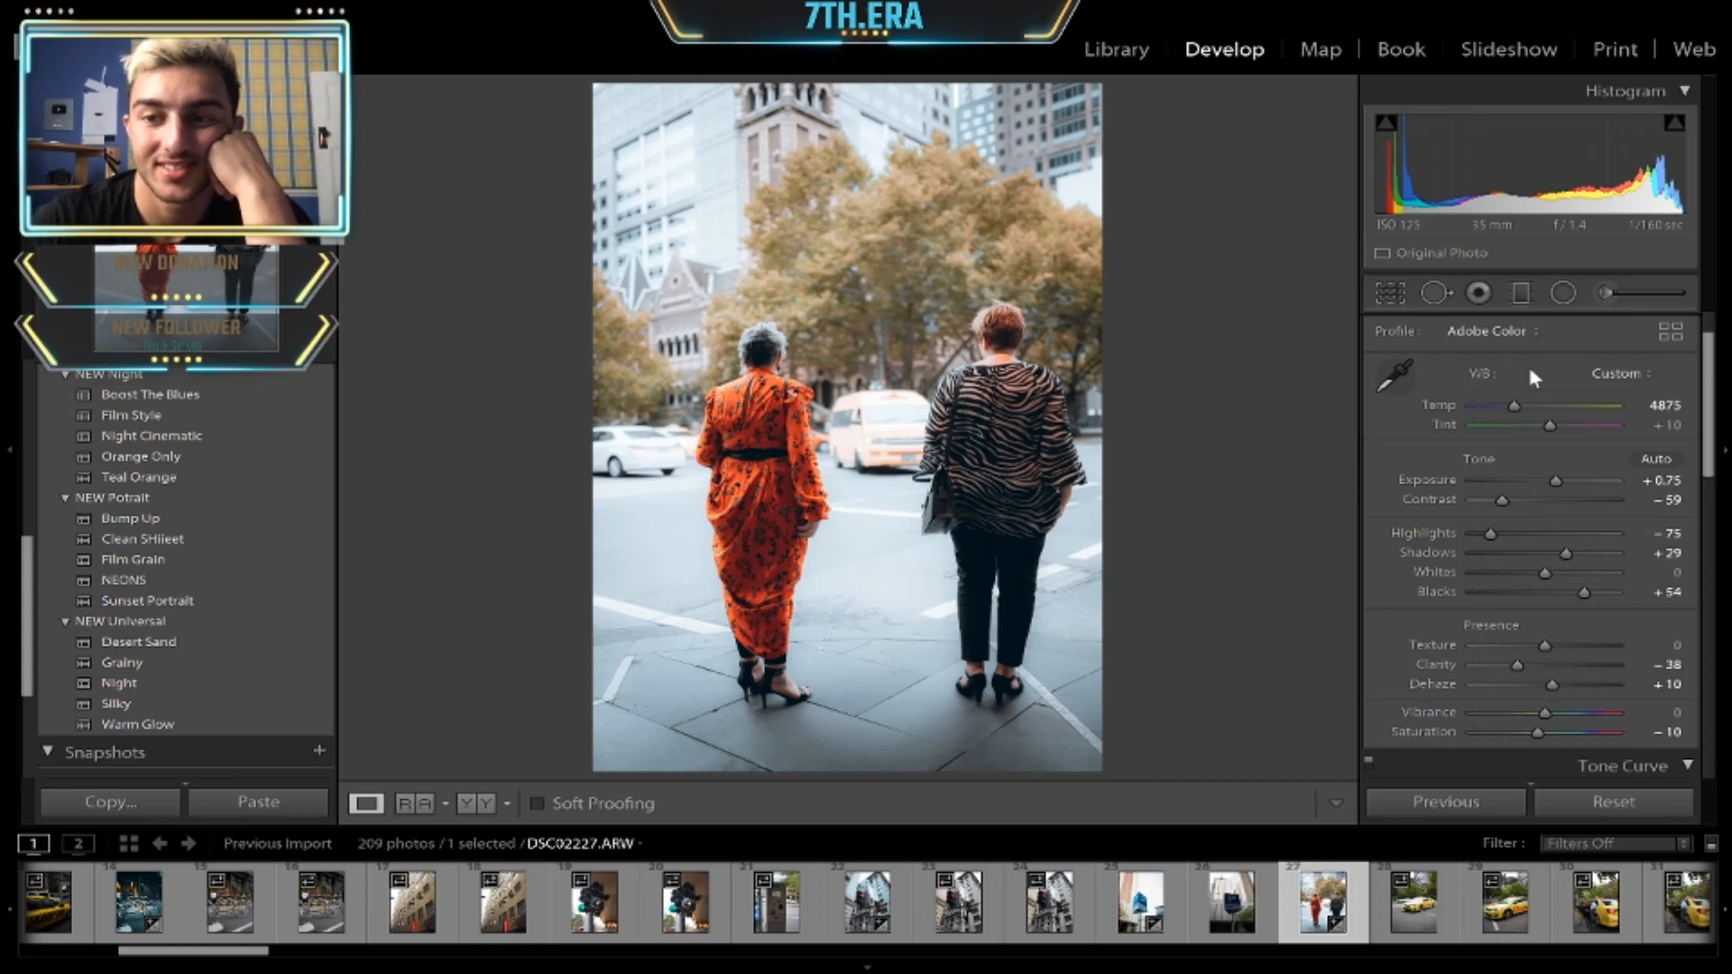
pyautogui.moveTo(1515, 405); pyautogui.dragTo(1501, 401)
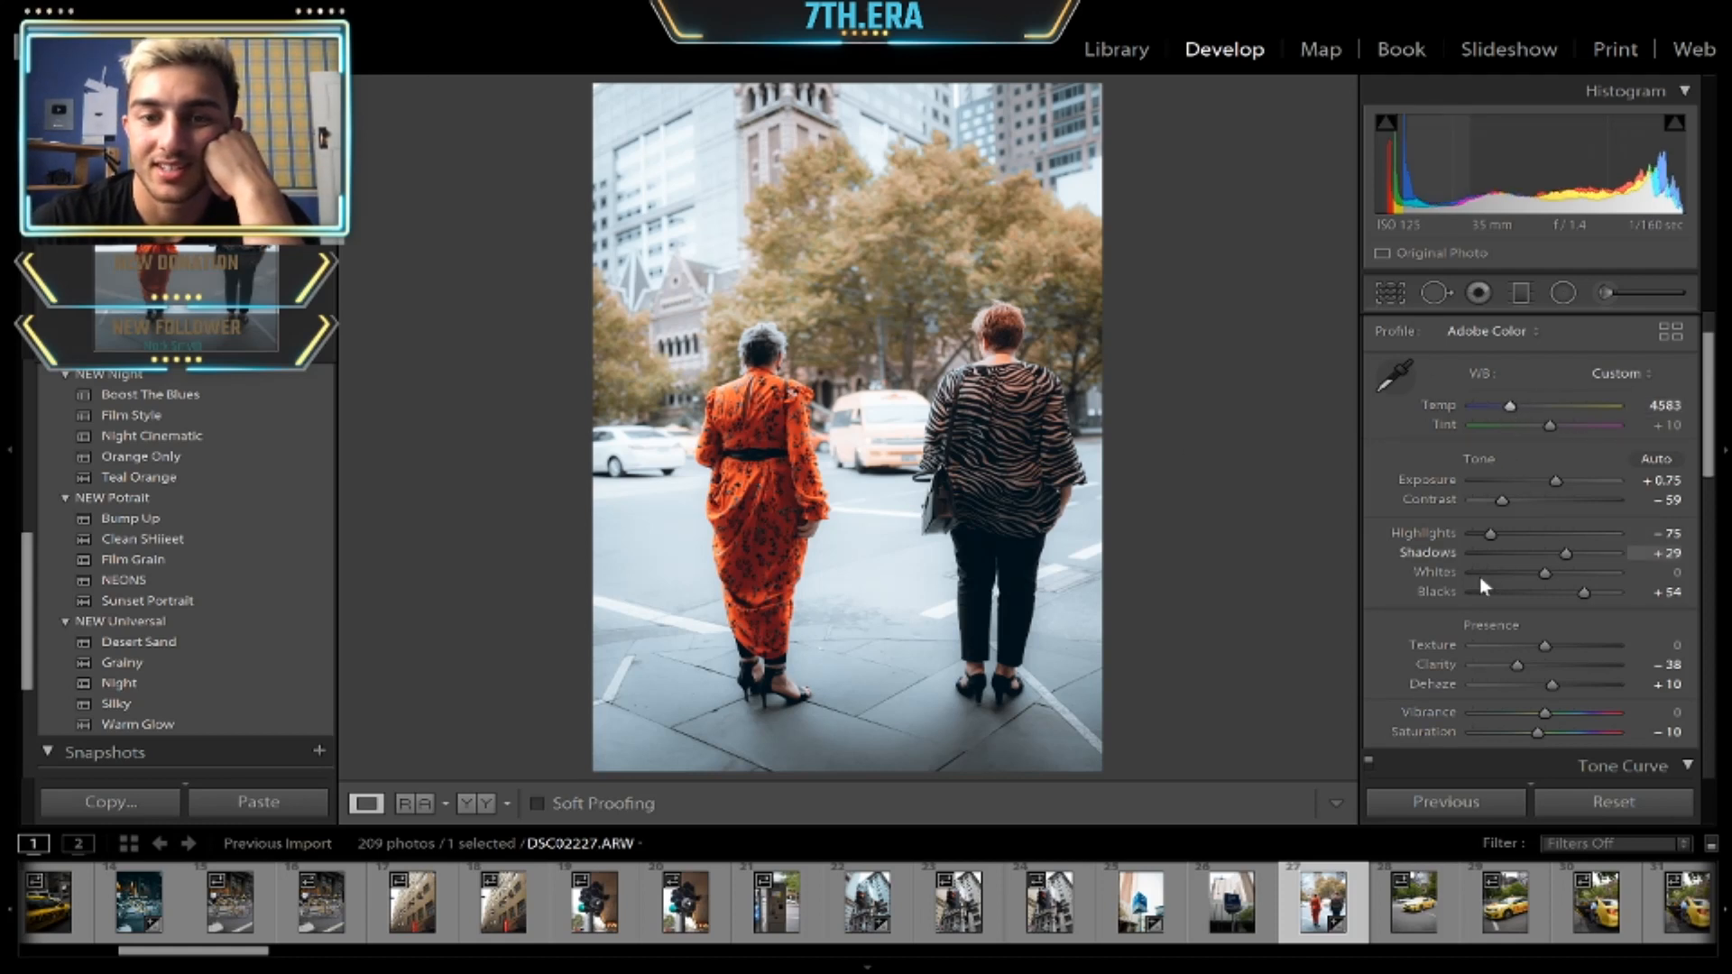
# - Set the Red colour's hue to -40 and its saturation to -16
pyautogui.scroll(1, 1485, 587)
pyautogui.scroll(-10, 1391, 624)
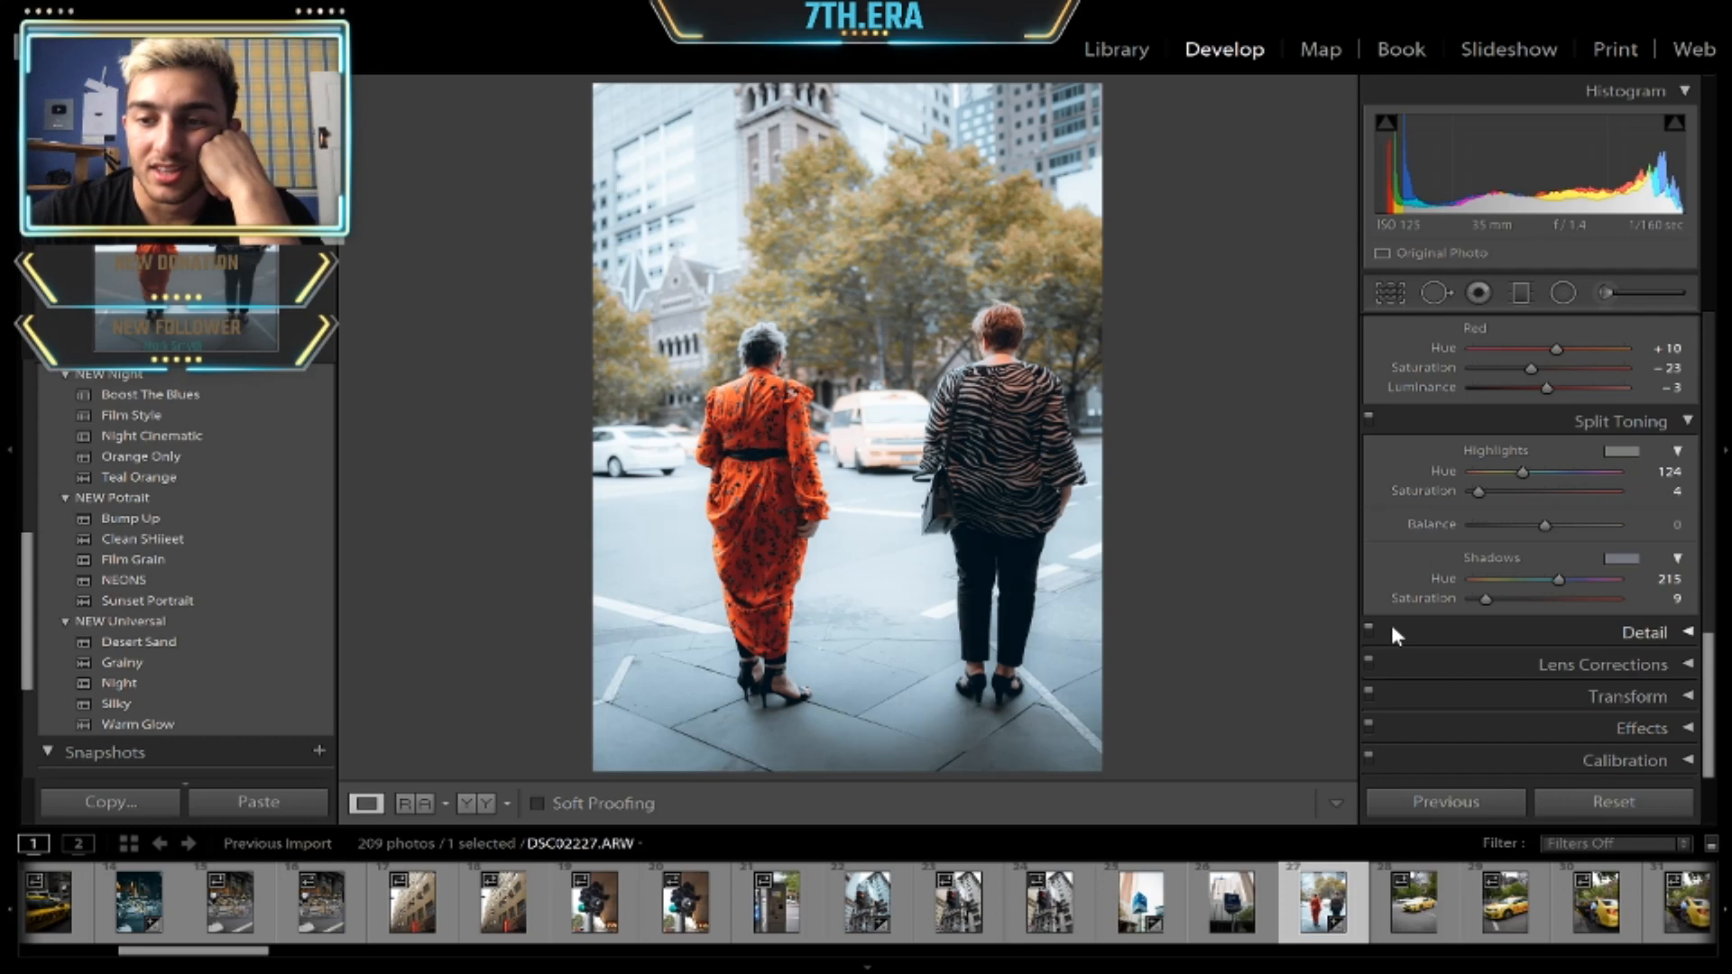
pyautogui.click(1556, 368)
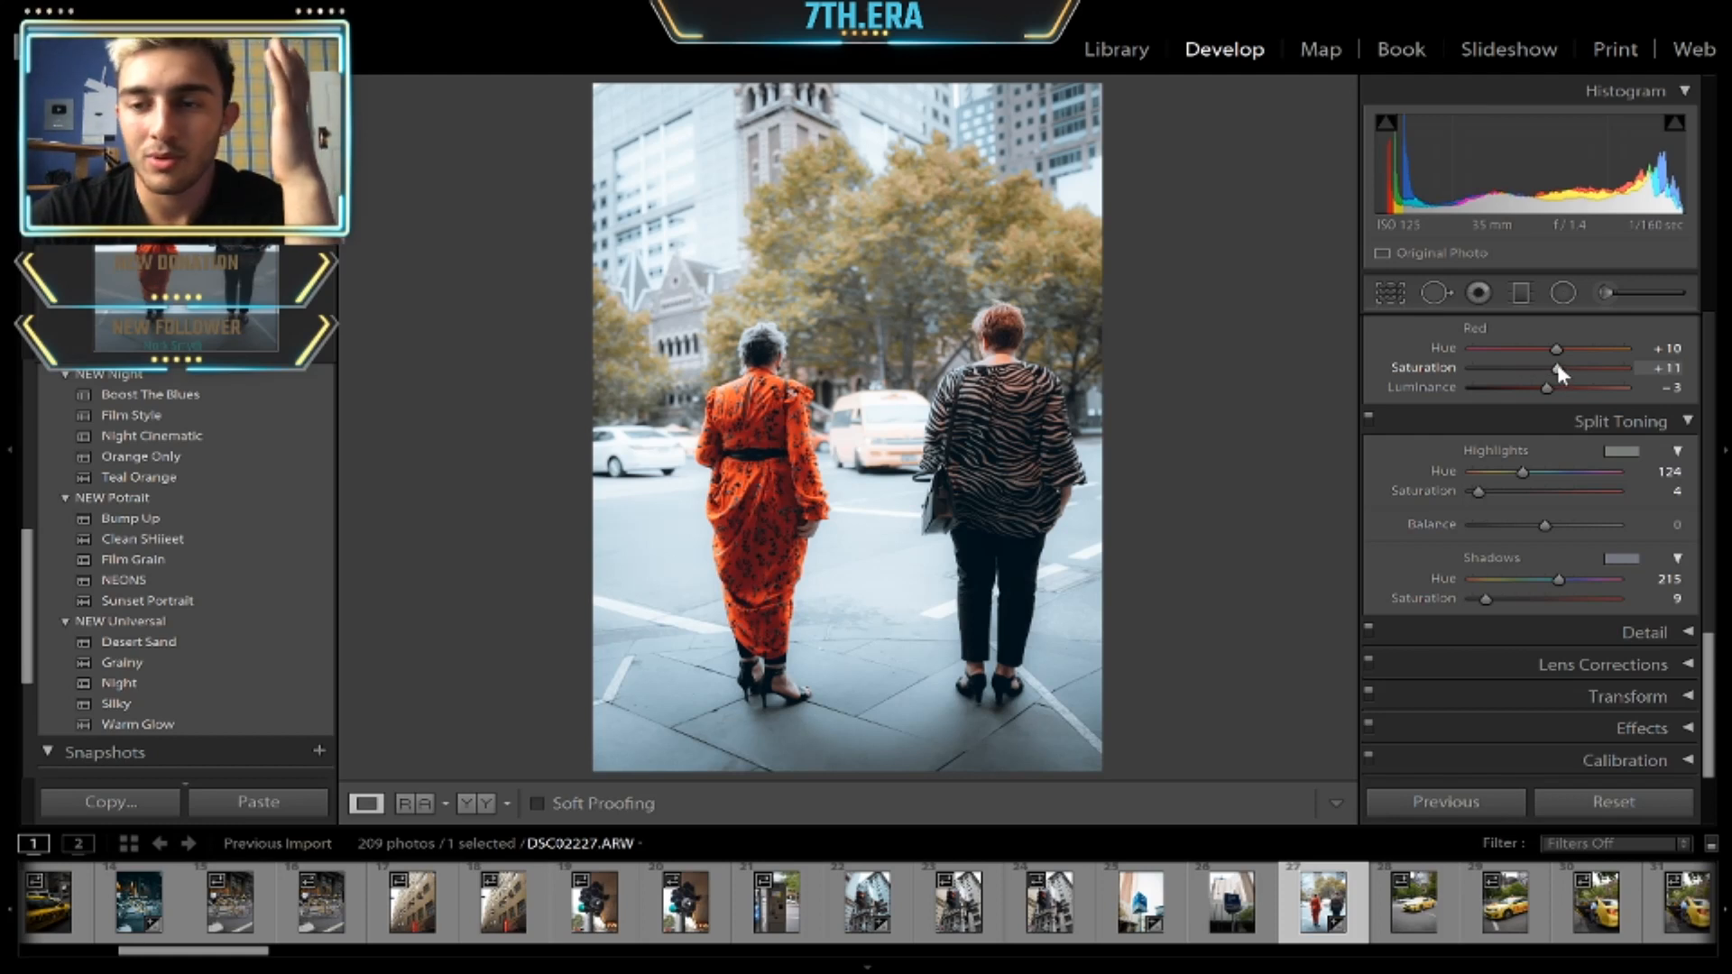
pyautogui.click(1532, 348)
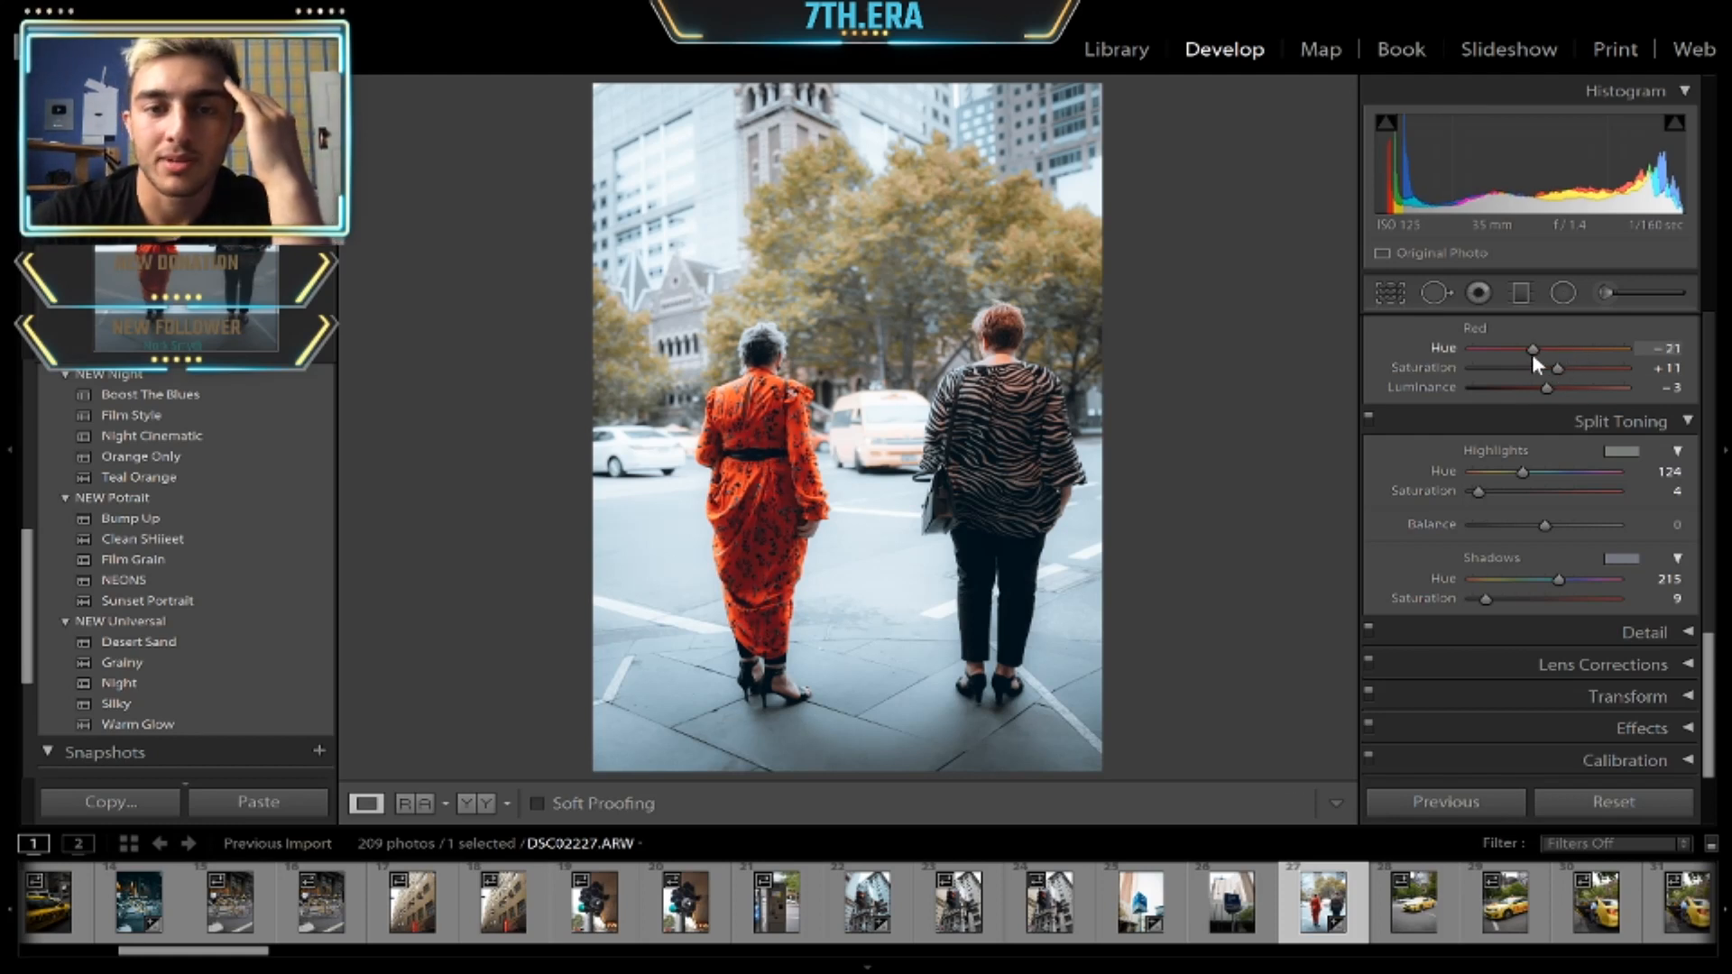
pyautogui.moveTo(1532, 354)
pyautogui.mouseDown()
pyautogui.moveTo(1483, 376)
pyautogui.moveTo(1535, 369)
pyautogui.mouseUp()
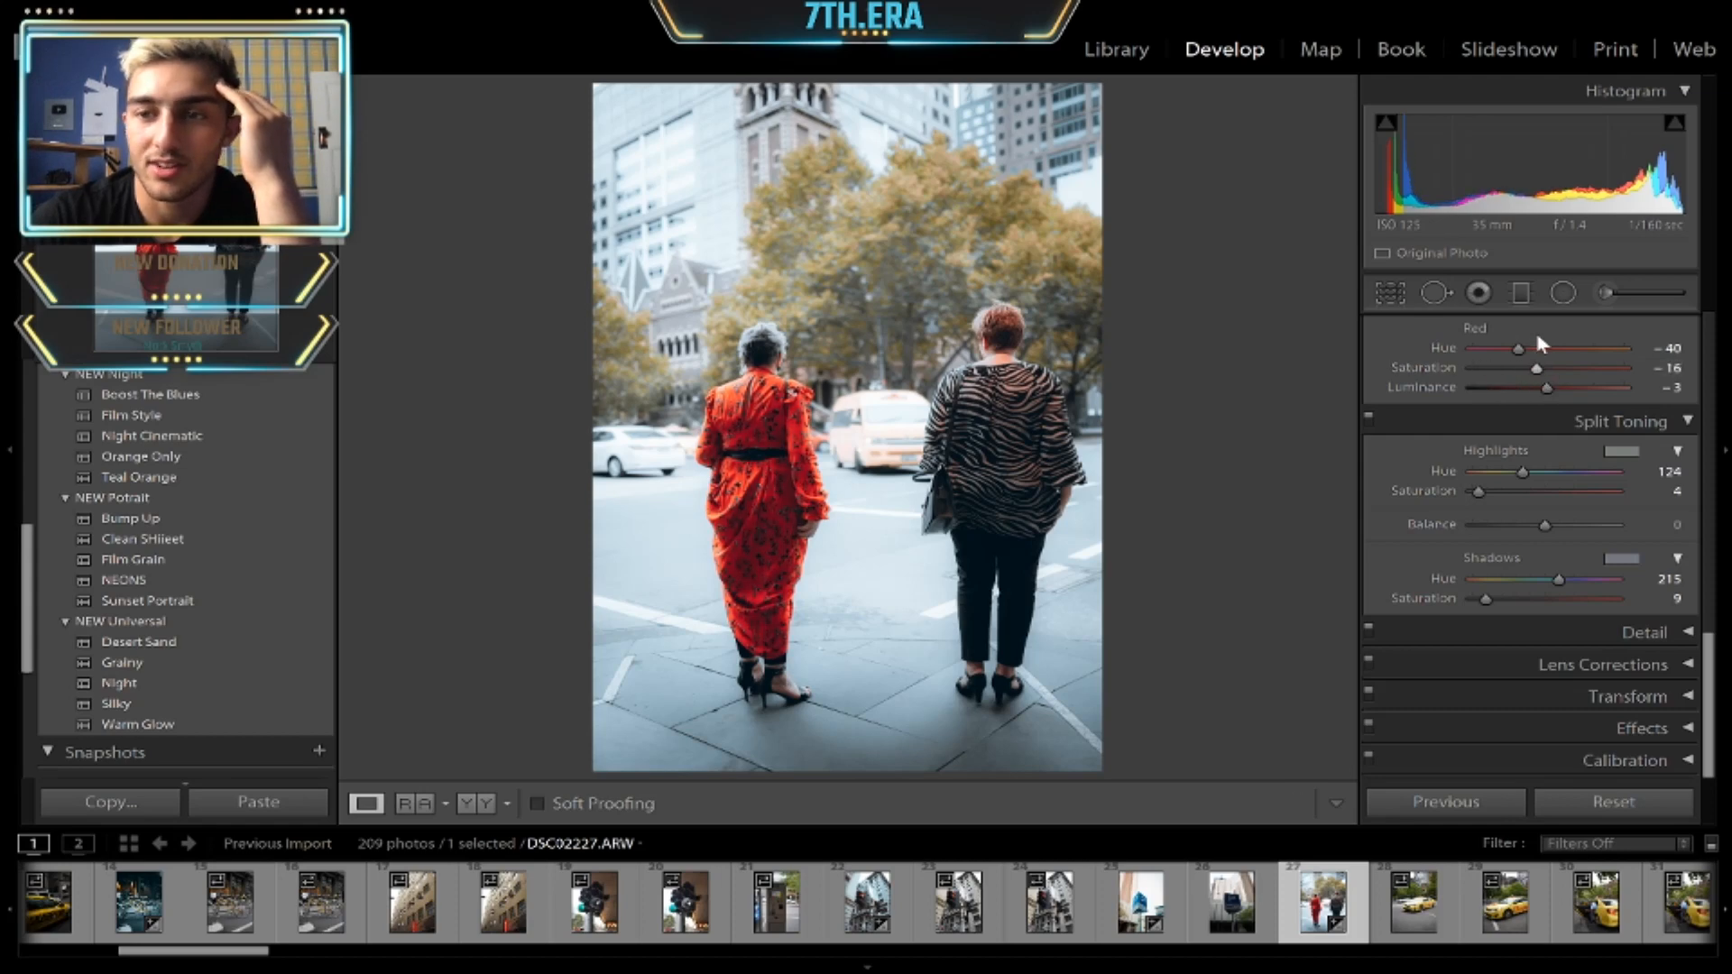
# - Compare the edited photo of the two women with its original version
pyautogui.scroll(3, 1540, 350)
pyautogui.press('\\')
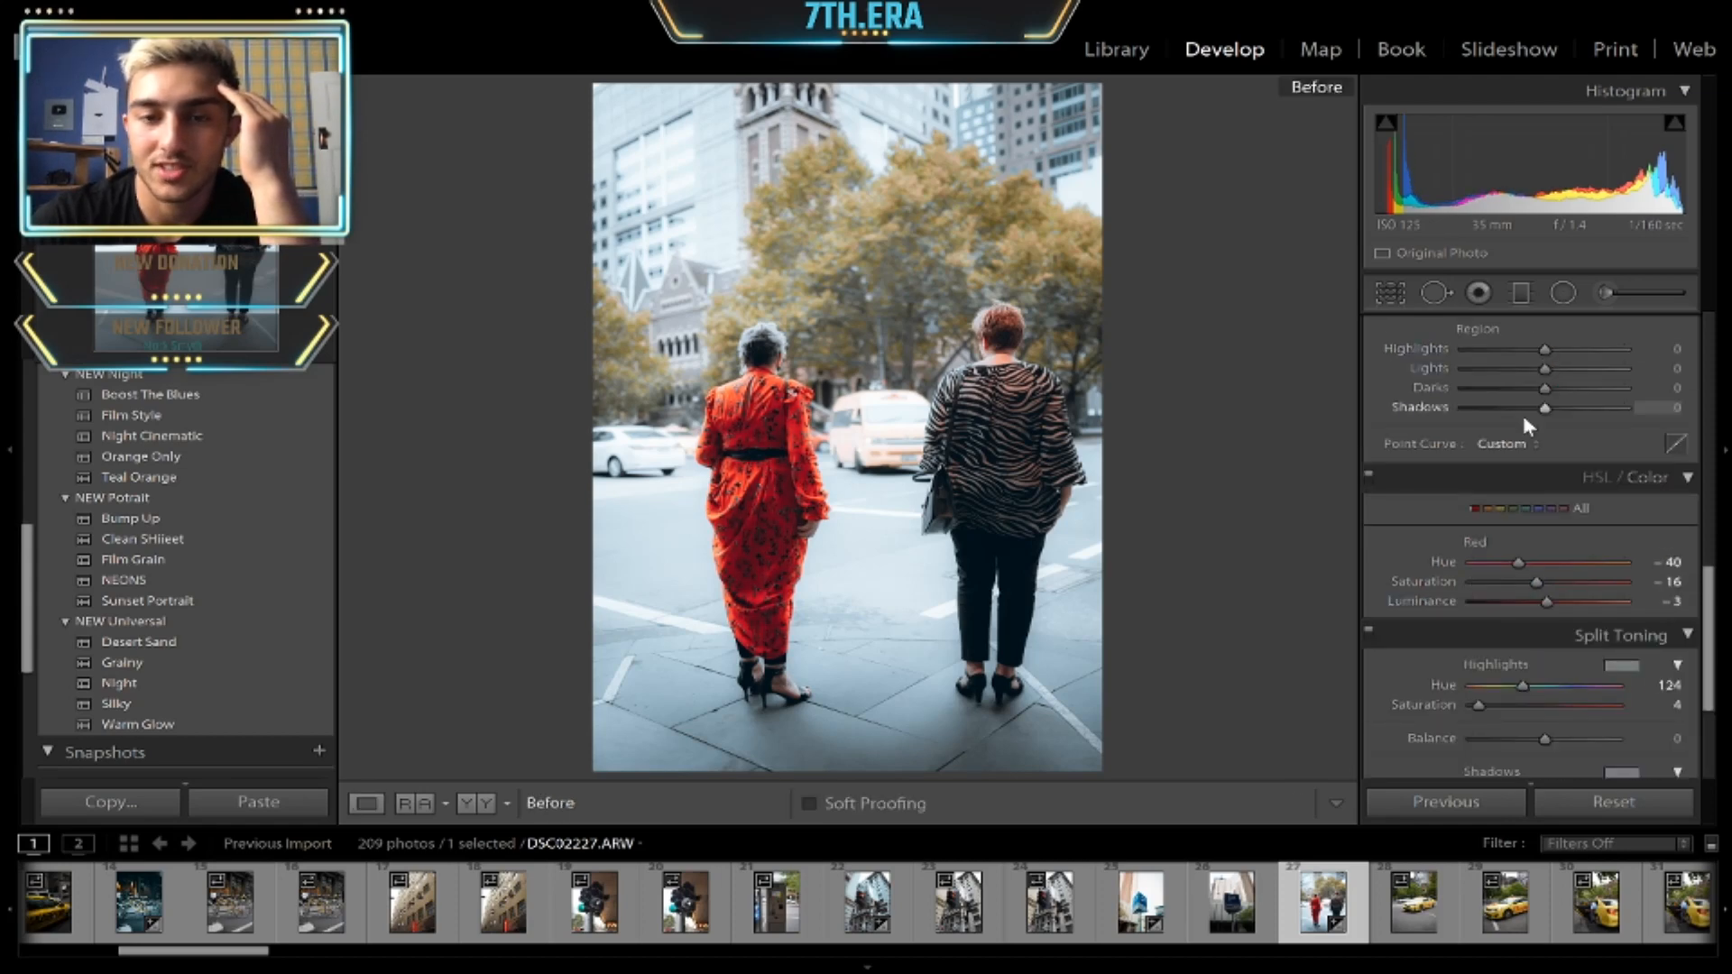
pyautogui.press('\\')
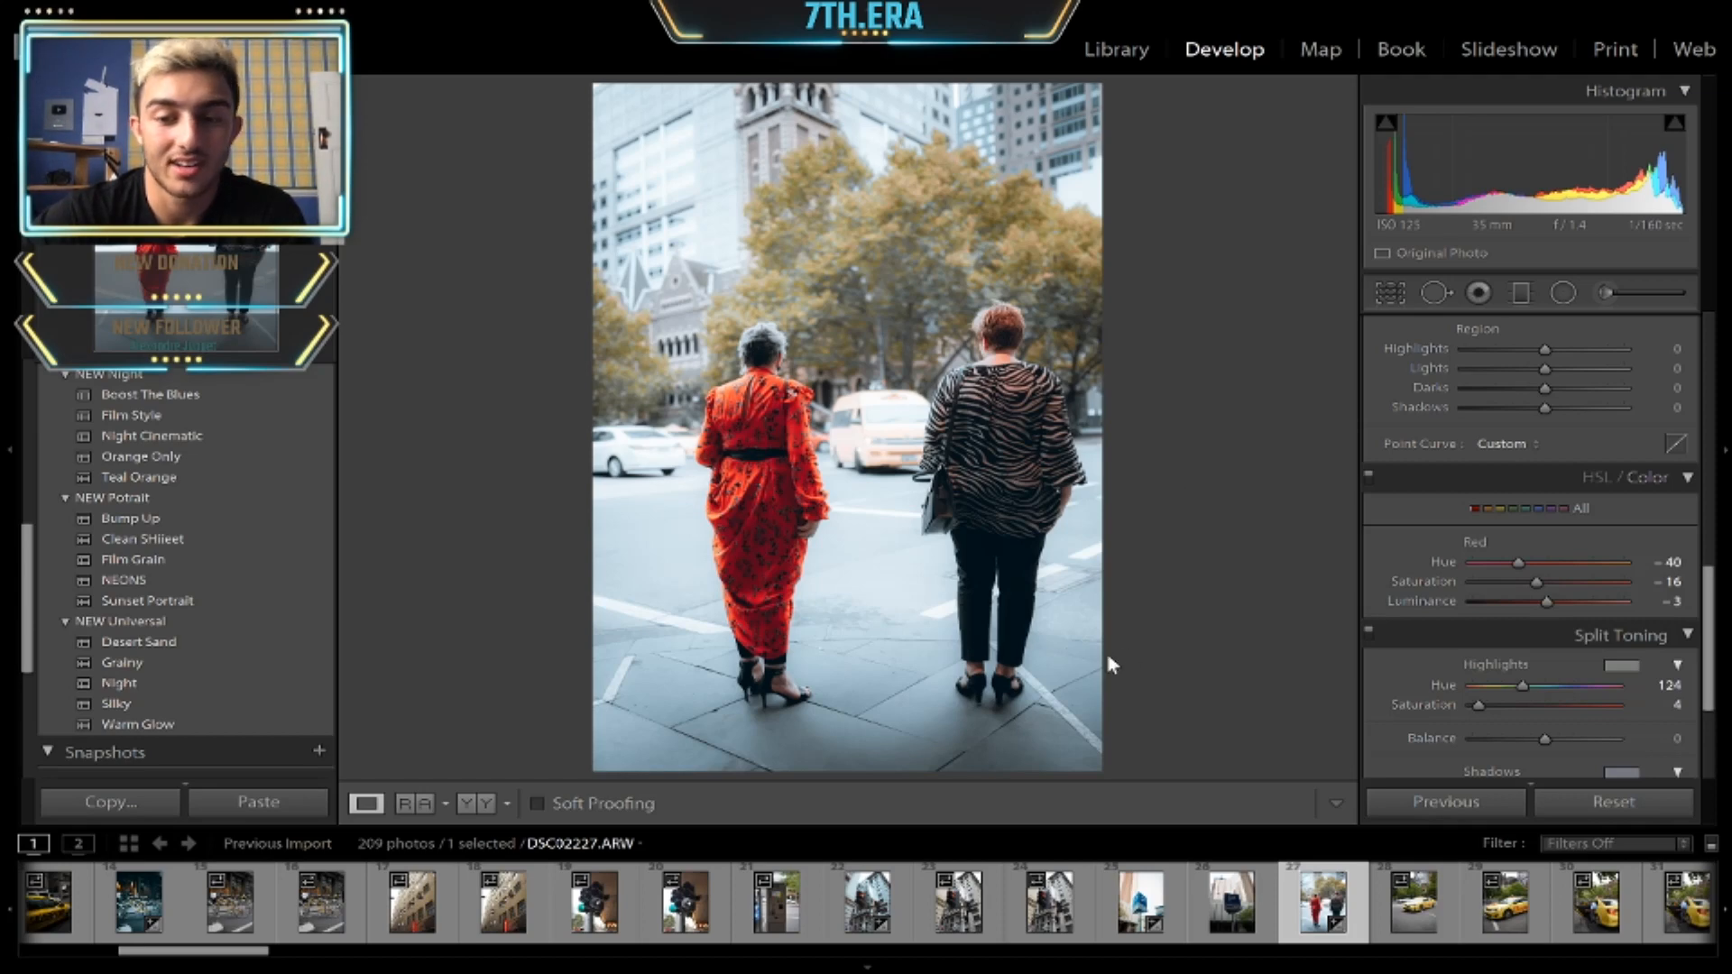
# - Apply the Film Grain preset to DSC02230.ARW, the man getting out of the yellow taxi, and set its exposure to +1.17
pyautogui.click(1415, 910)
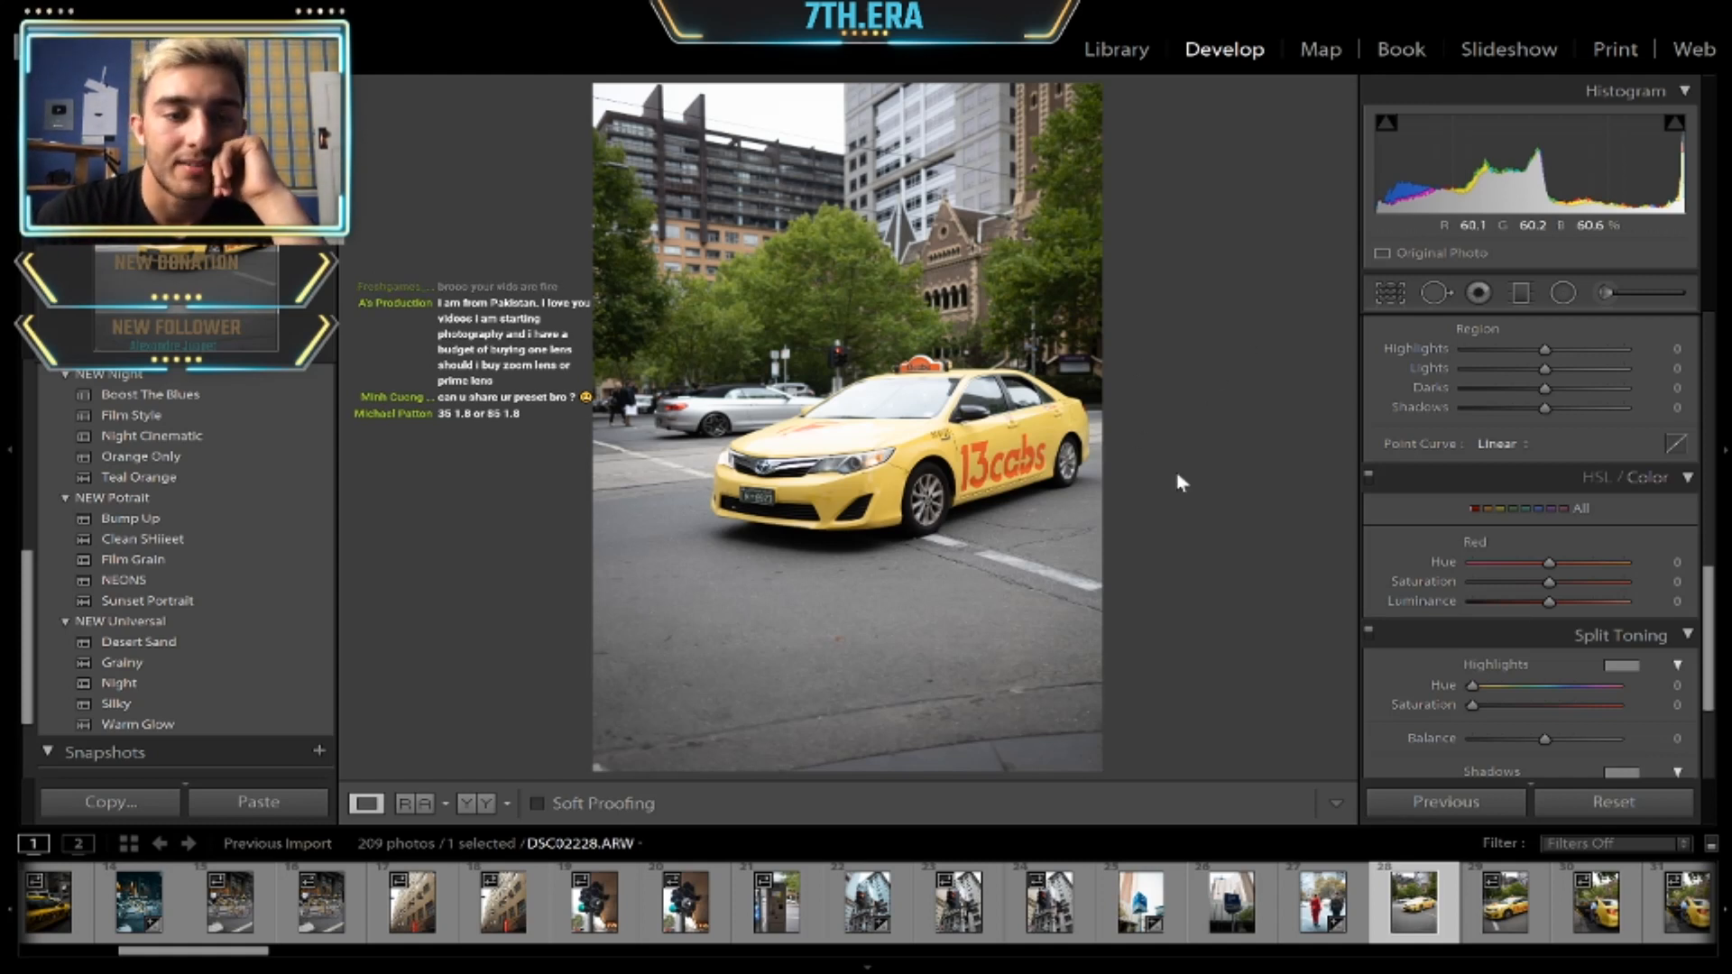
pyautogui.press('Right')
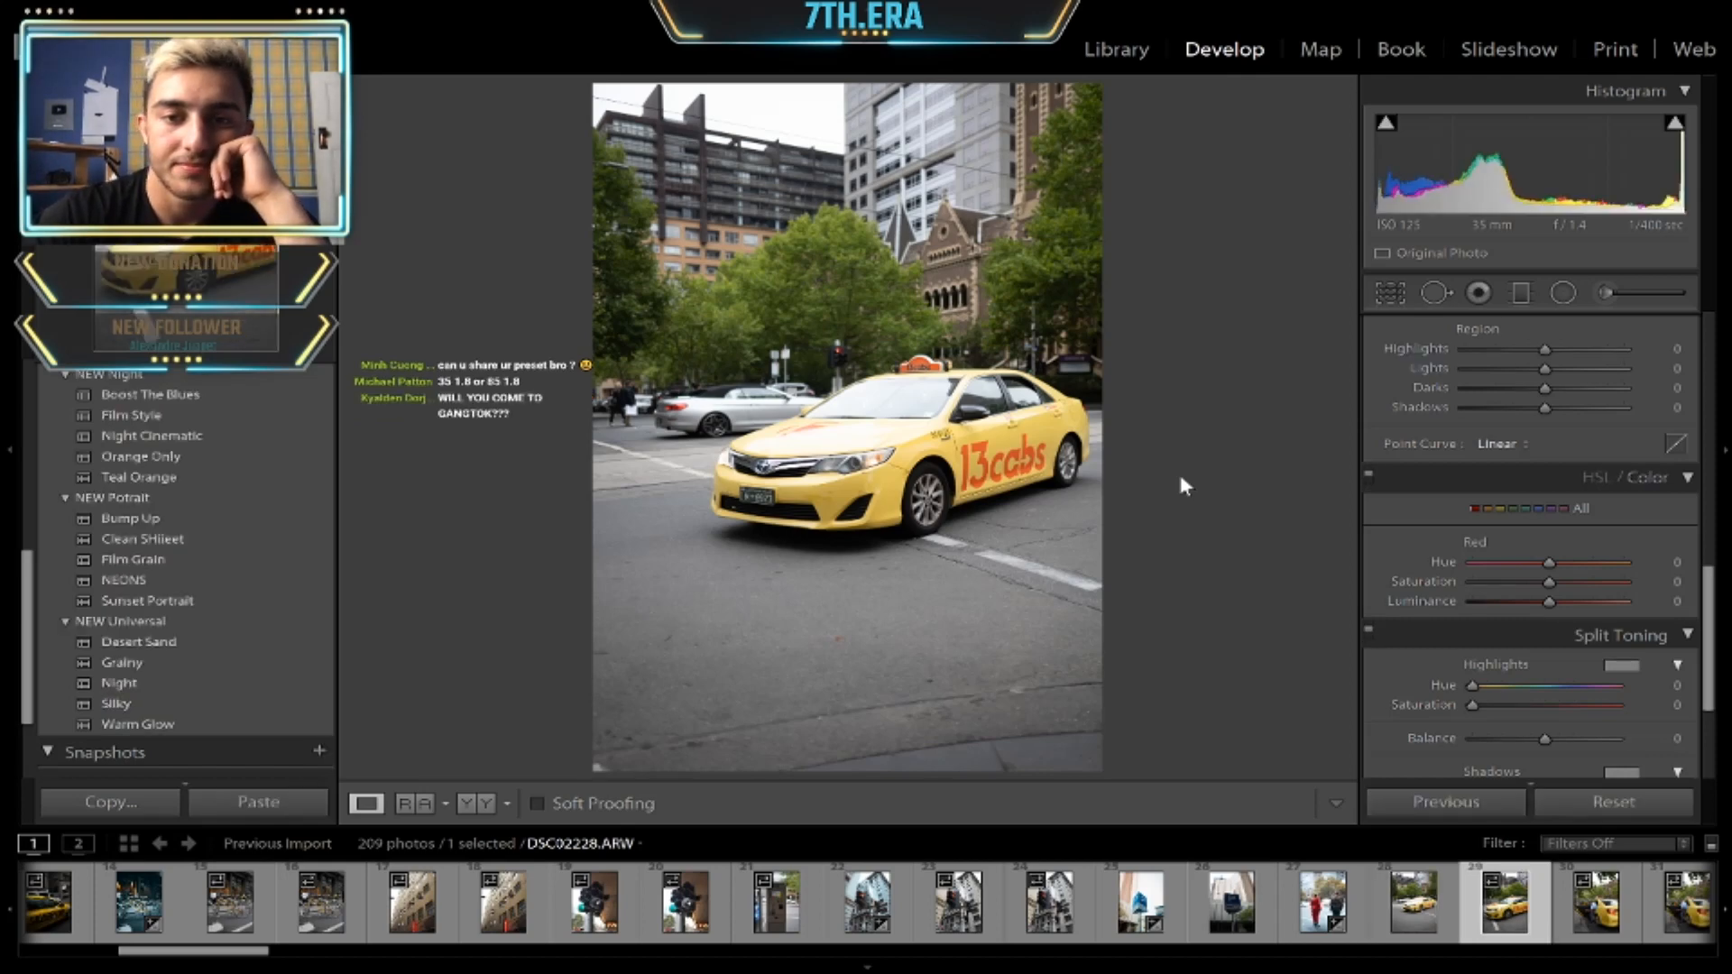
pyautogui.press('Right')
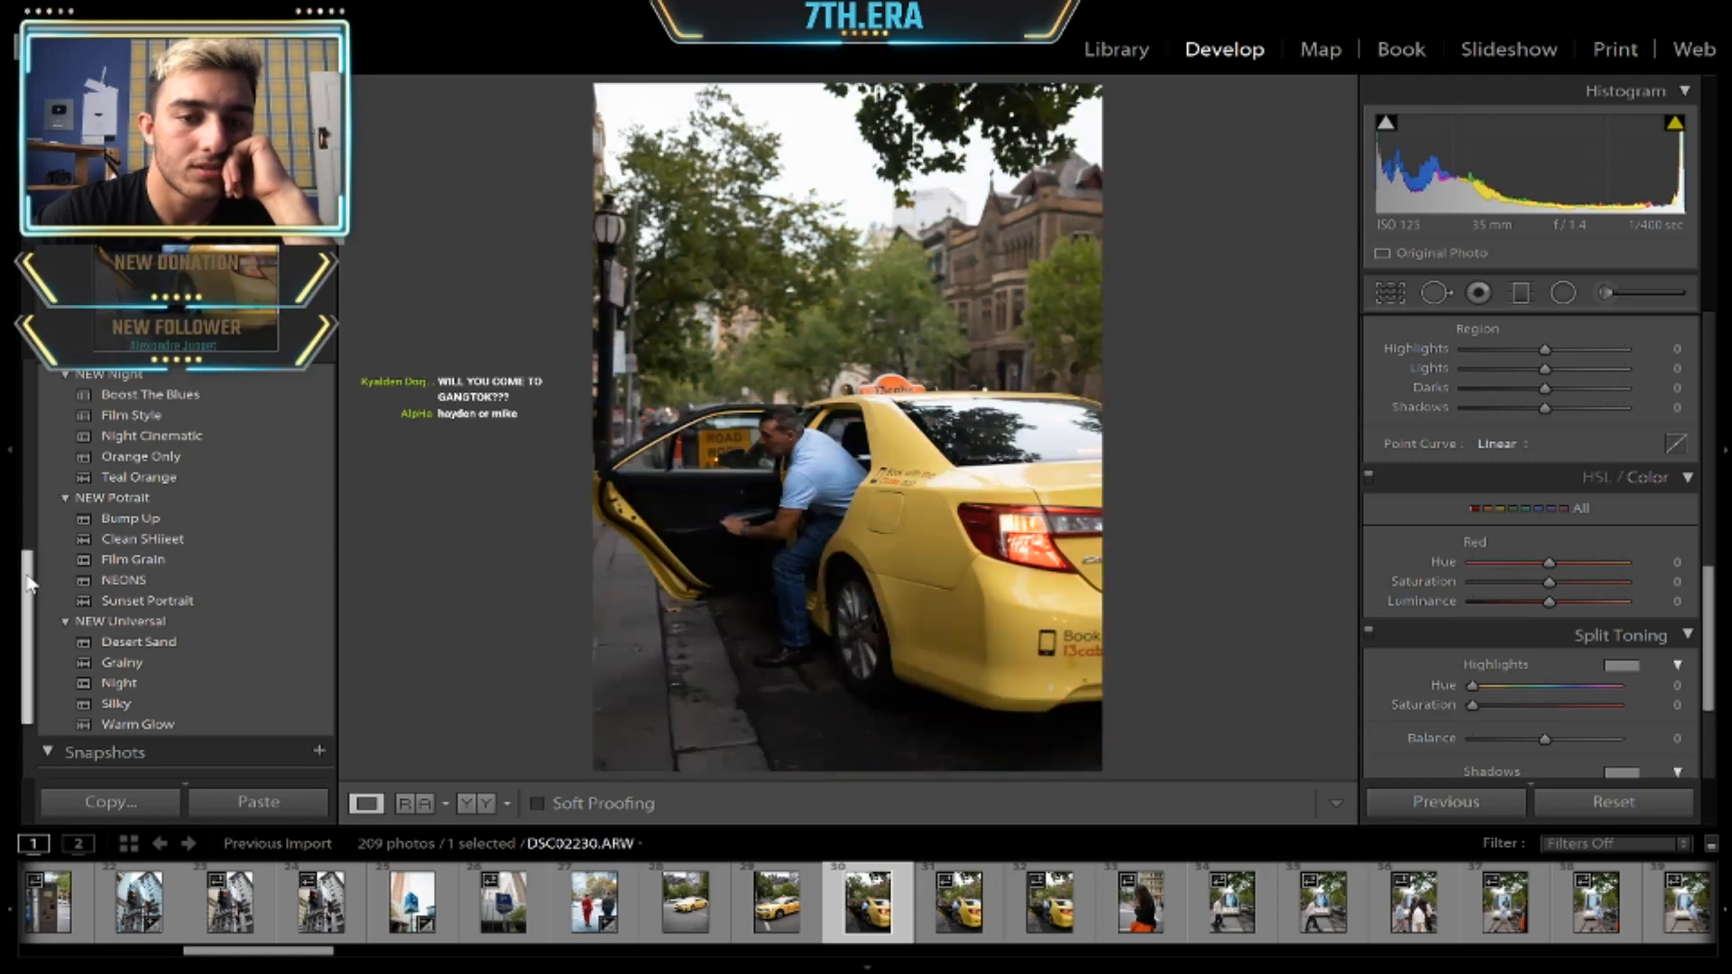
pyautogui.scroll(1, 30, 578)
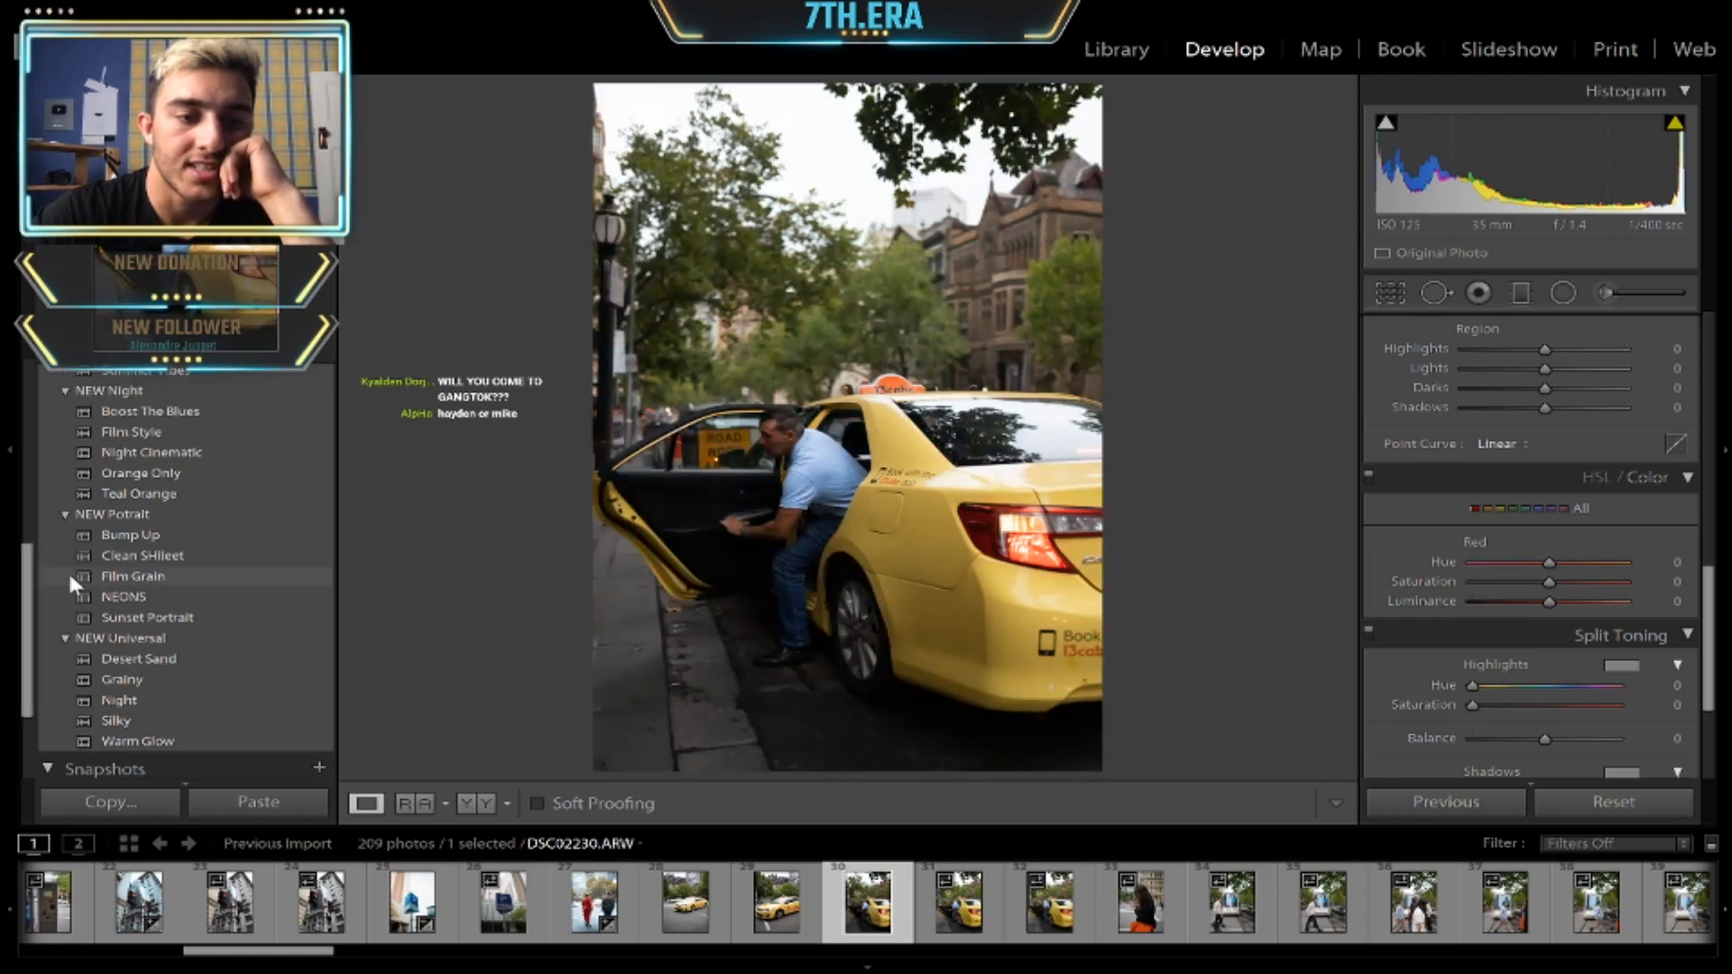
pyautogui.click(86, 575)
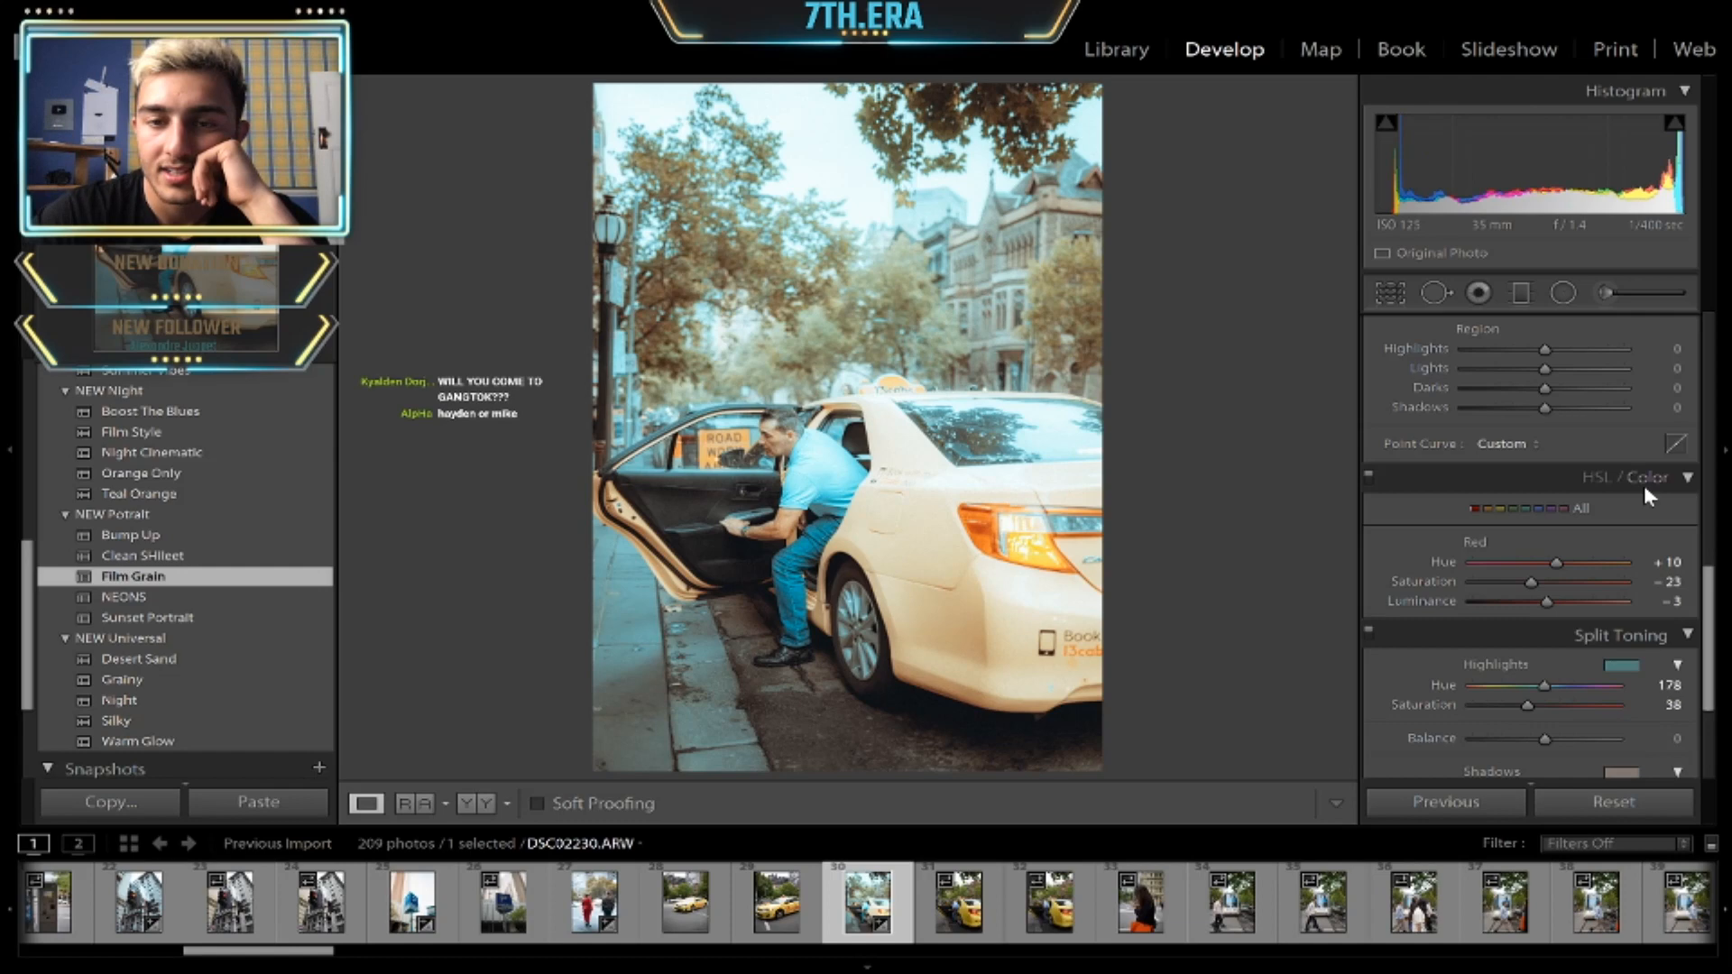
pyautogui.scroll(10, 1644, 486)
pyautogui.moveTo(1554, 546); pyautogui.dragTo(1561, 548)
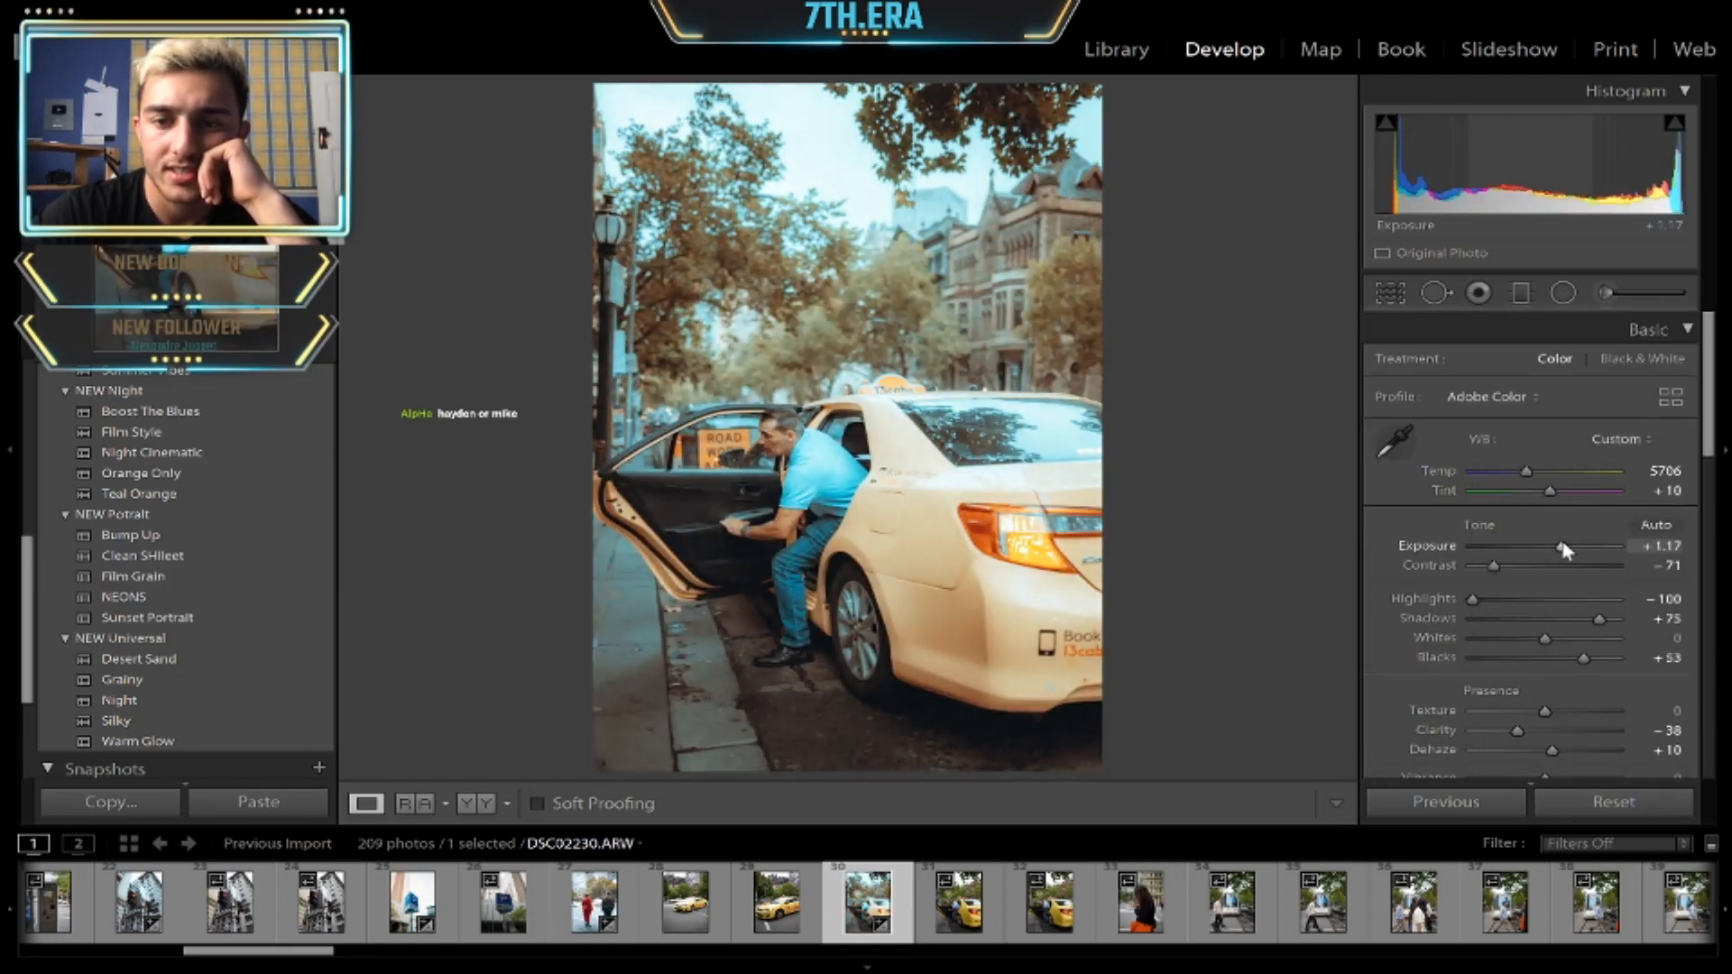
# - Set the Orange colour's saturation to +68 in the taxi photo
pyautogui.scroll(-6, 1552, 669)
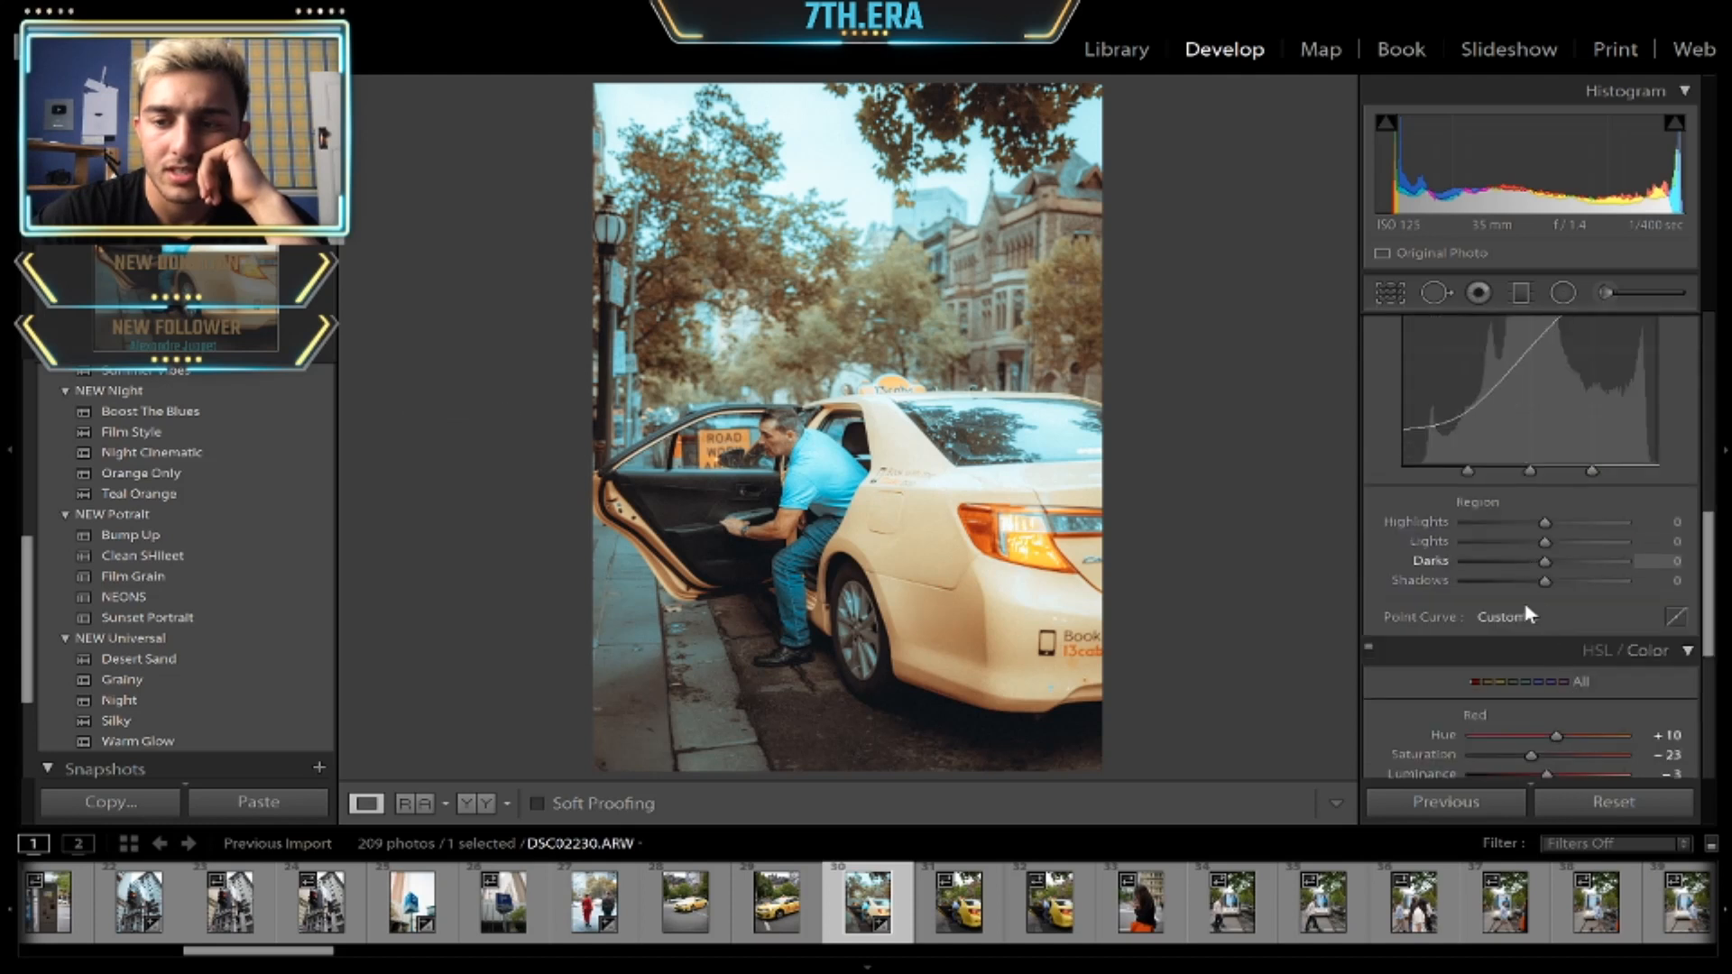
pyautogui.click(1494, 683)
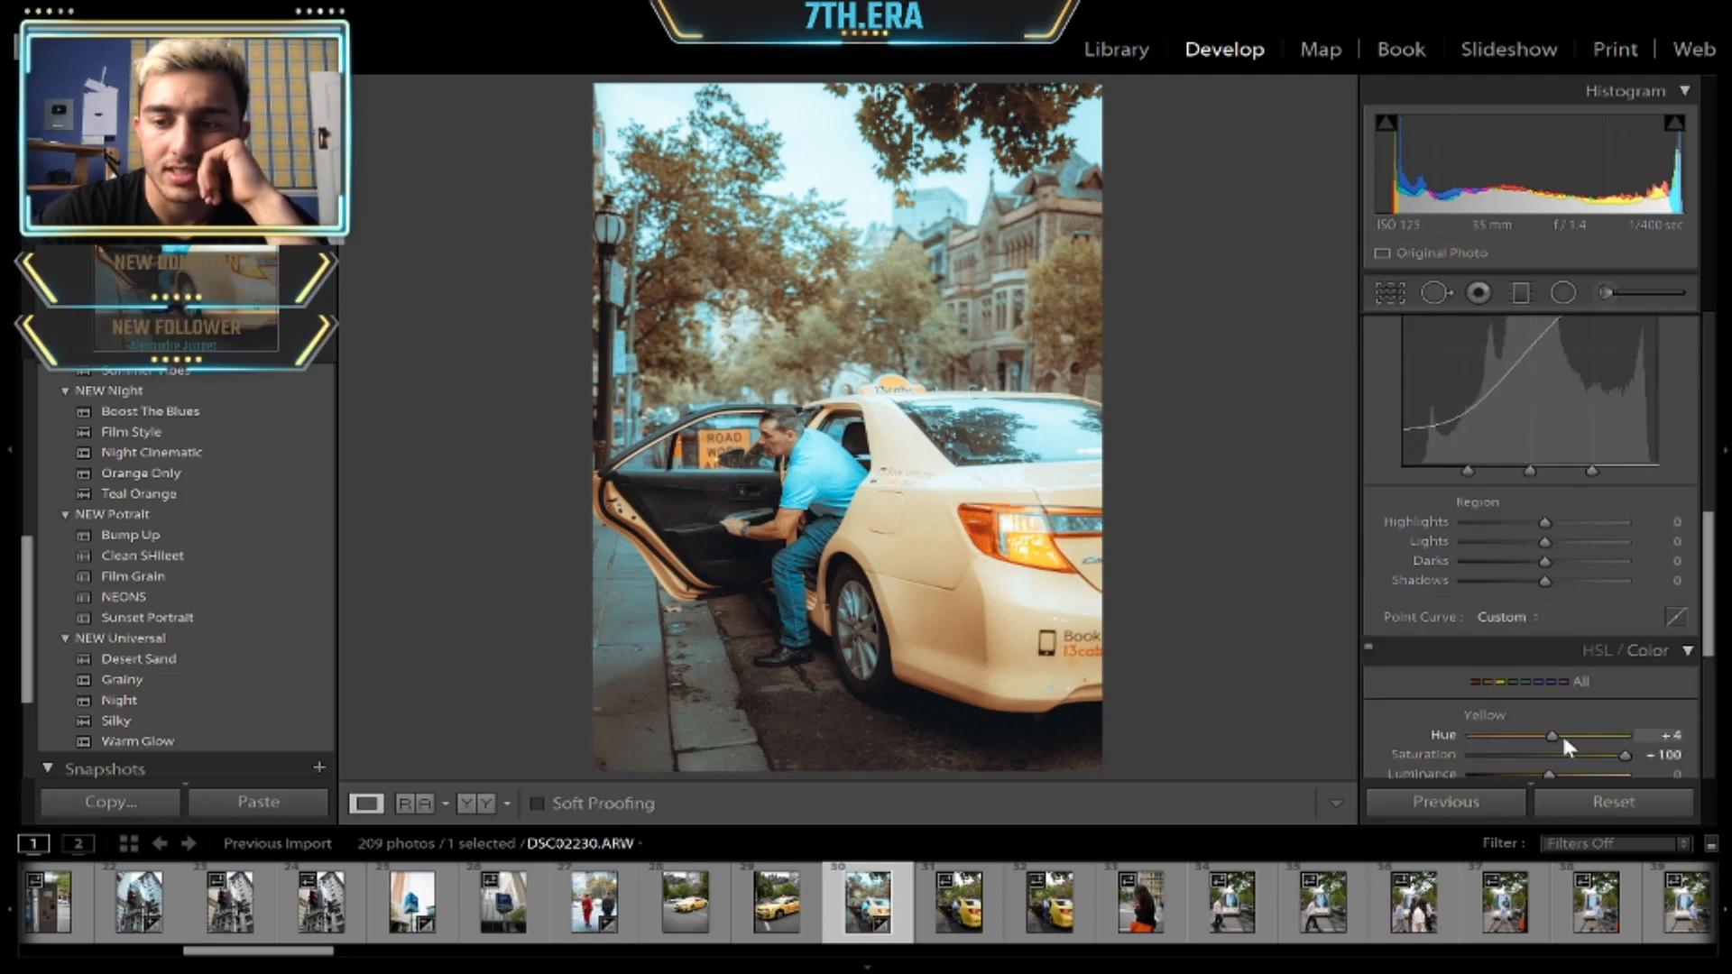
pyautogui.click(1484, 683)
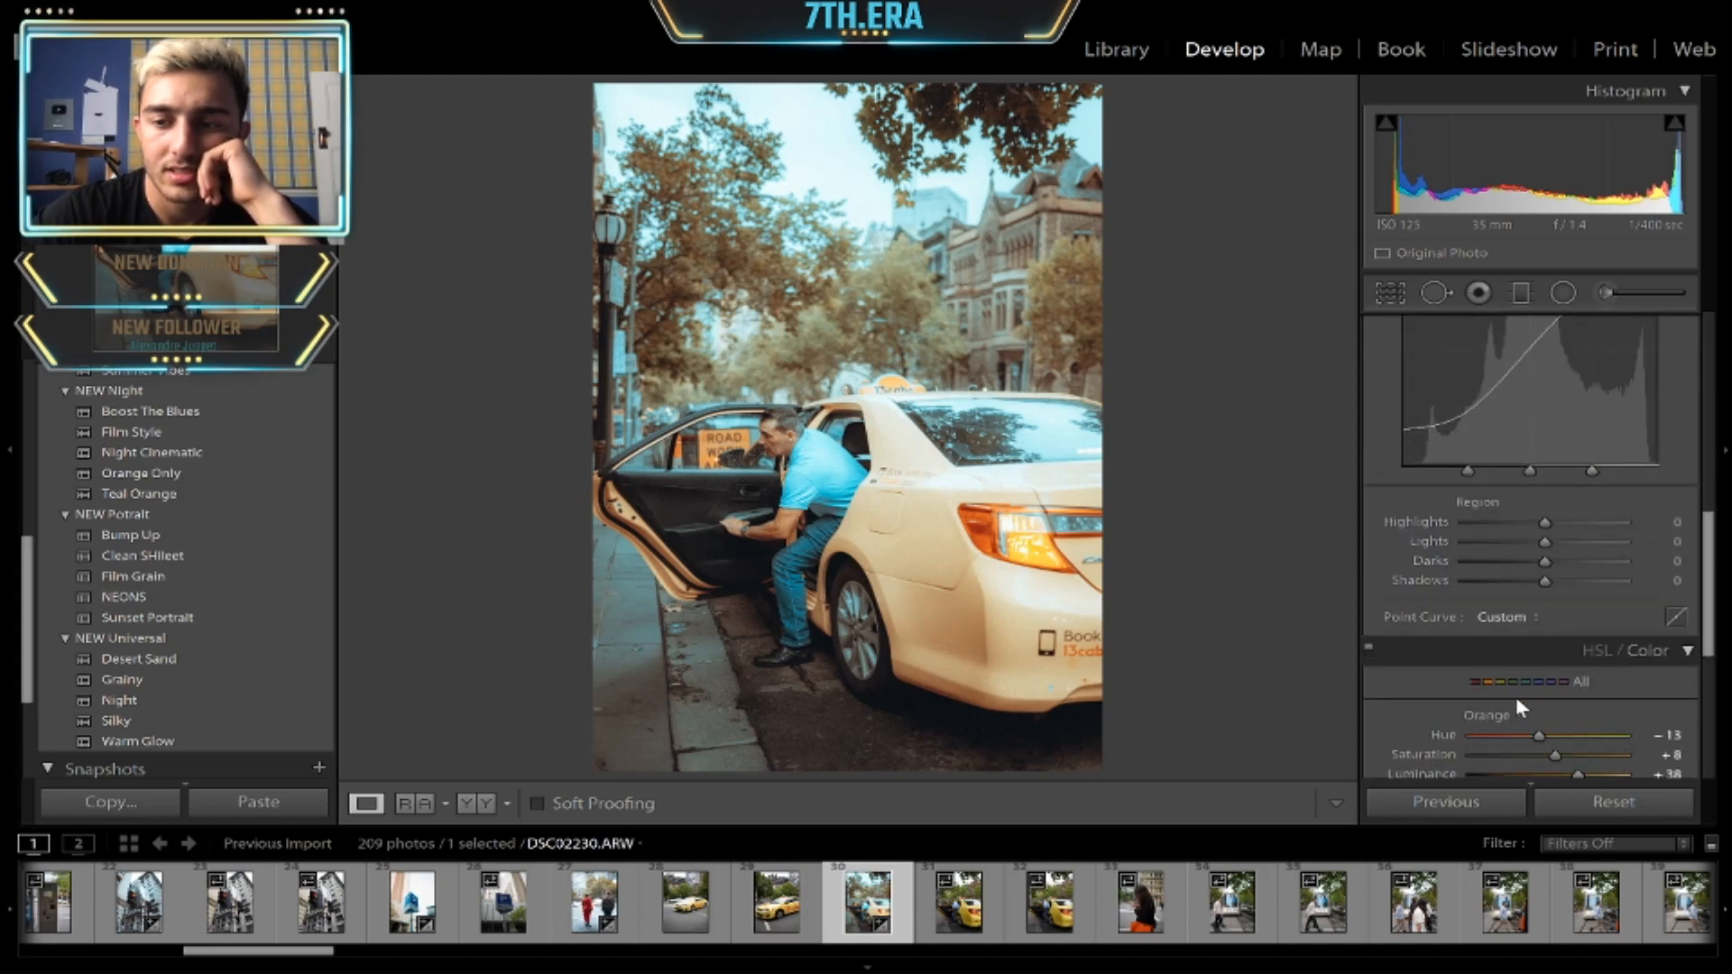
pyautogui.click(1601, 754)
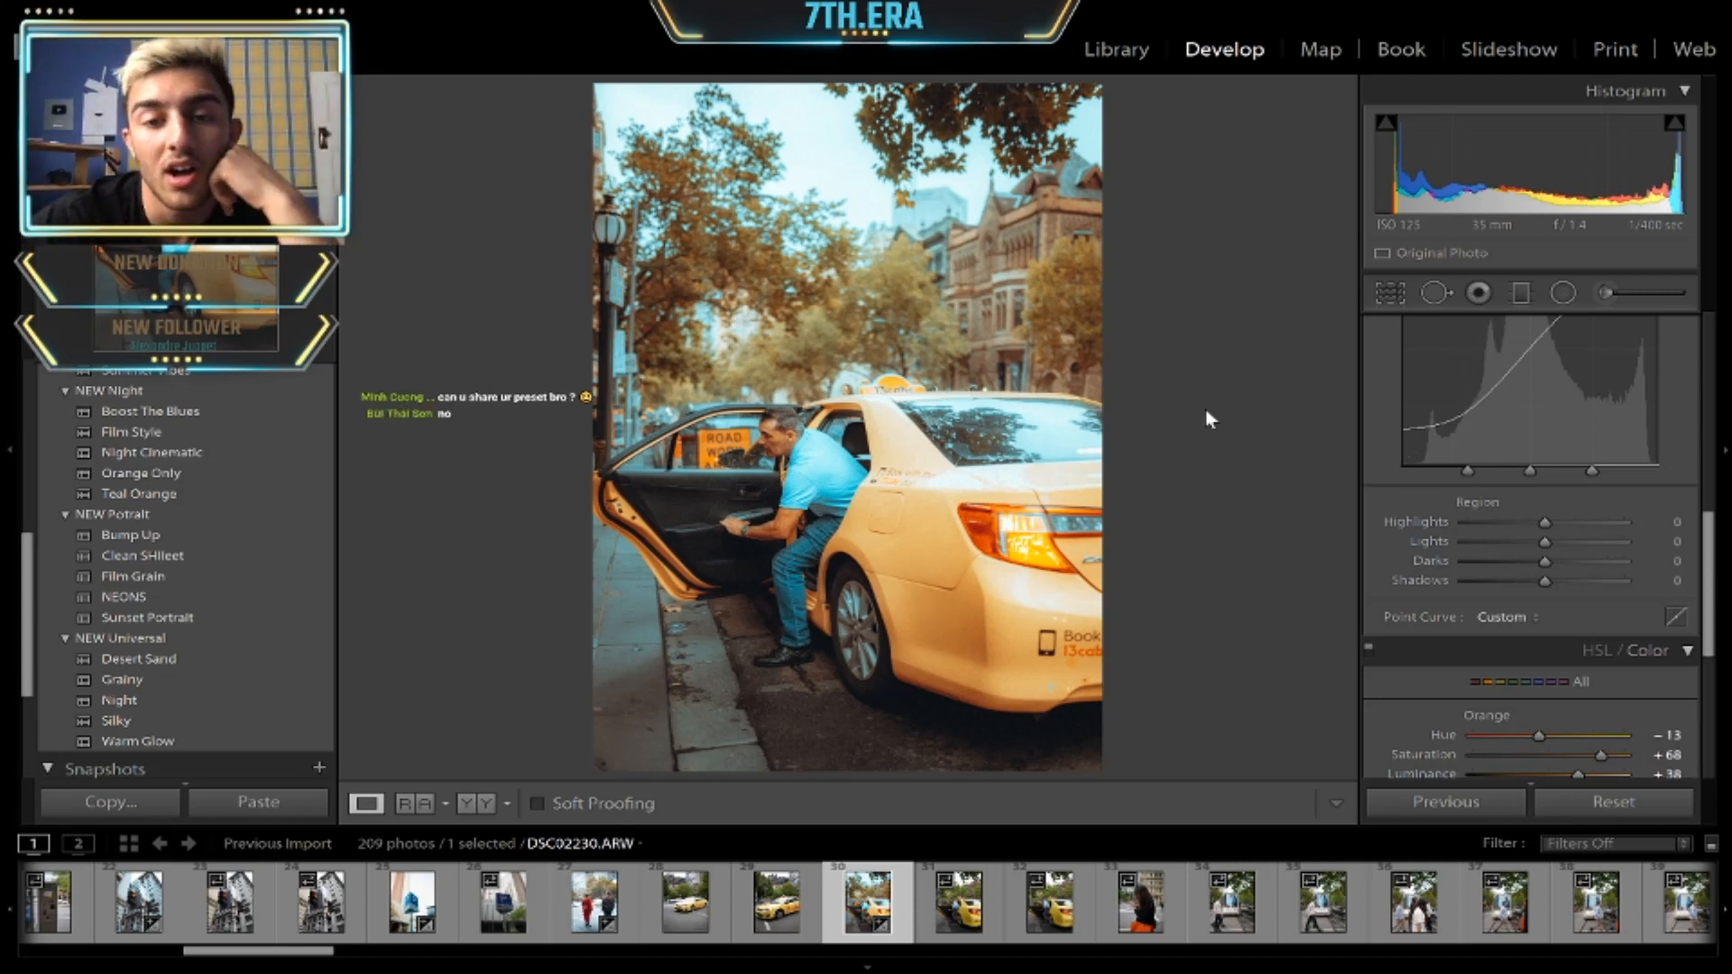
# - Apply the edited taxi photo's settings to DSC02232.ARW, the similar shot of the man standing at the open door
pyautogui.press('Right')
pyautogui.press('Right')
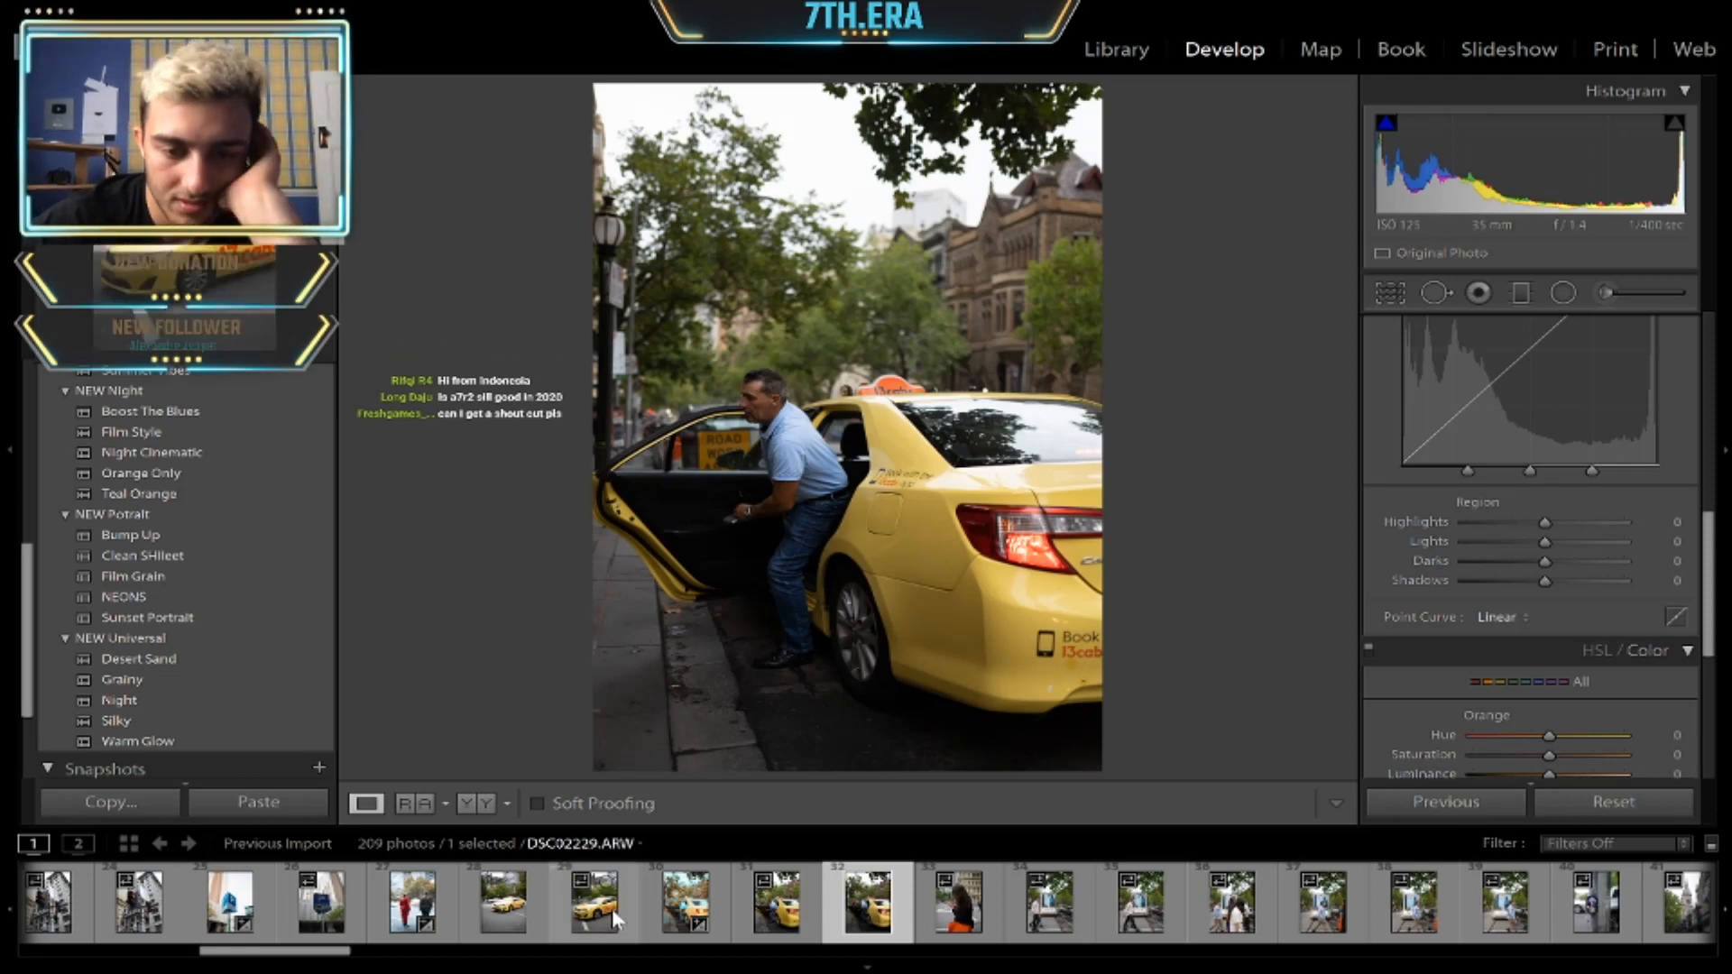
pyautogui.click(681, 927)
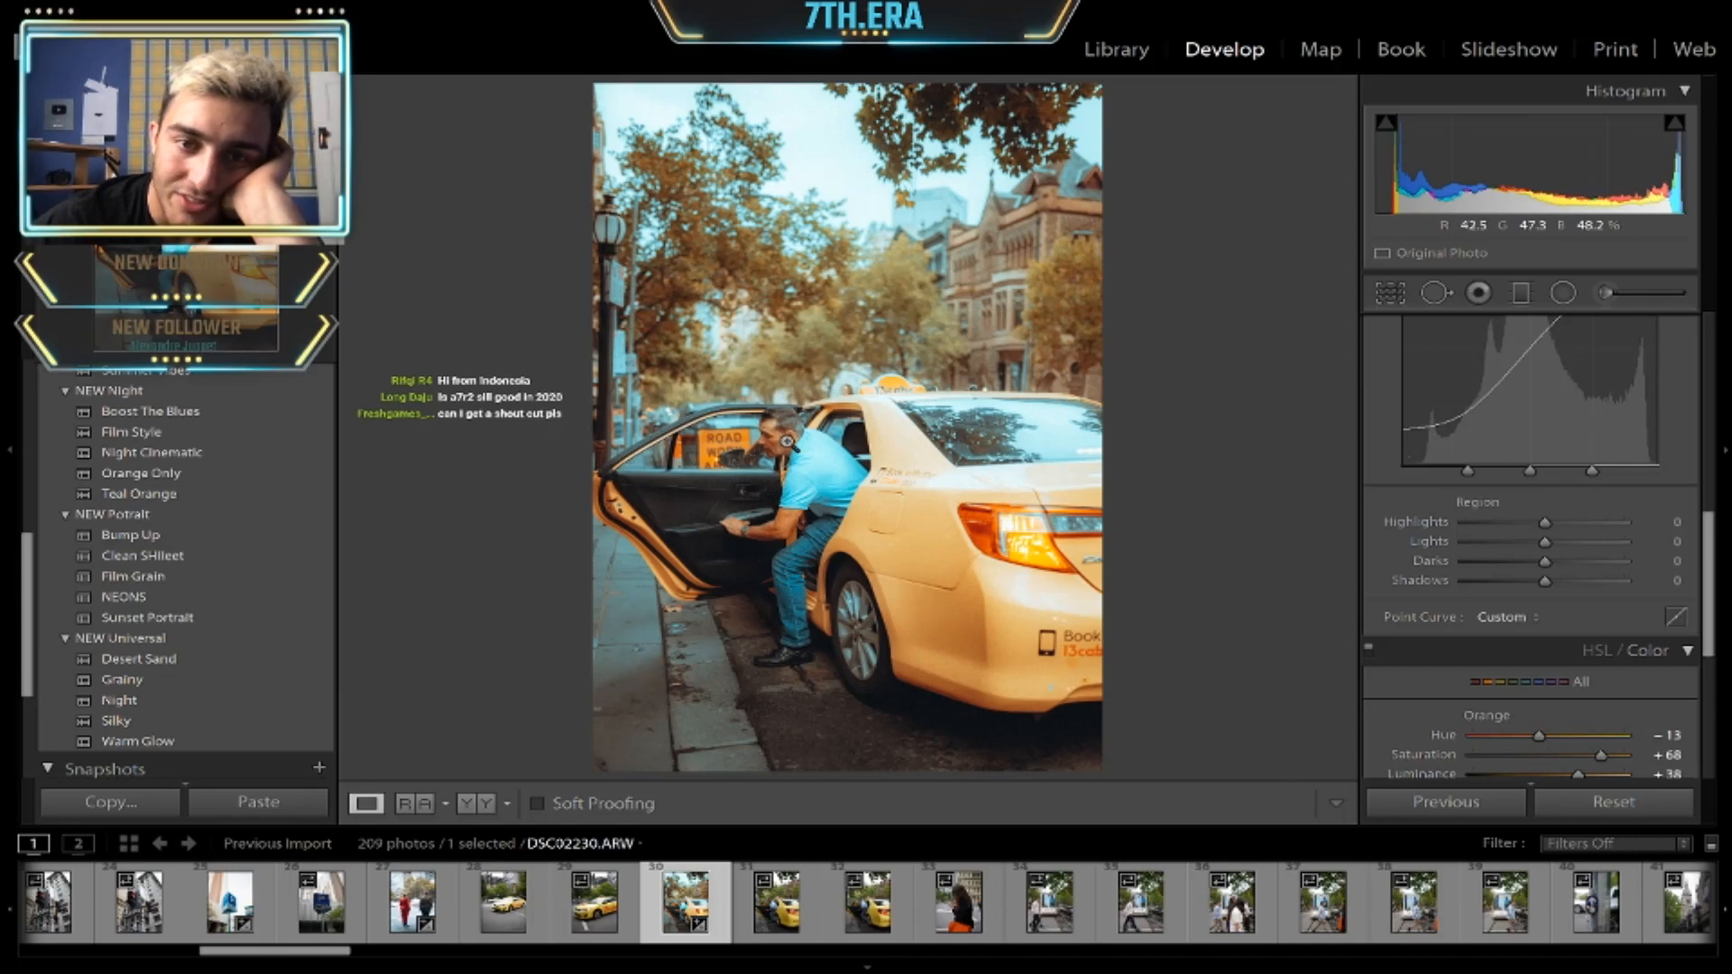
pyautogui.click(787, 441)
pyautogui.click(785, 439)
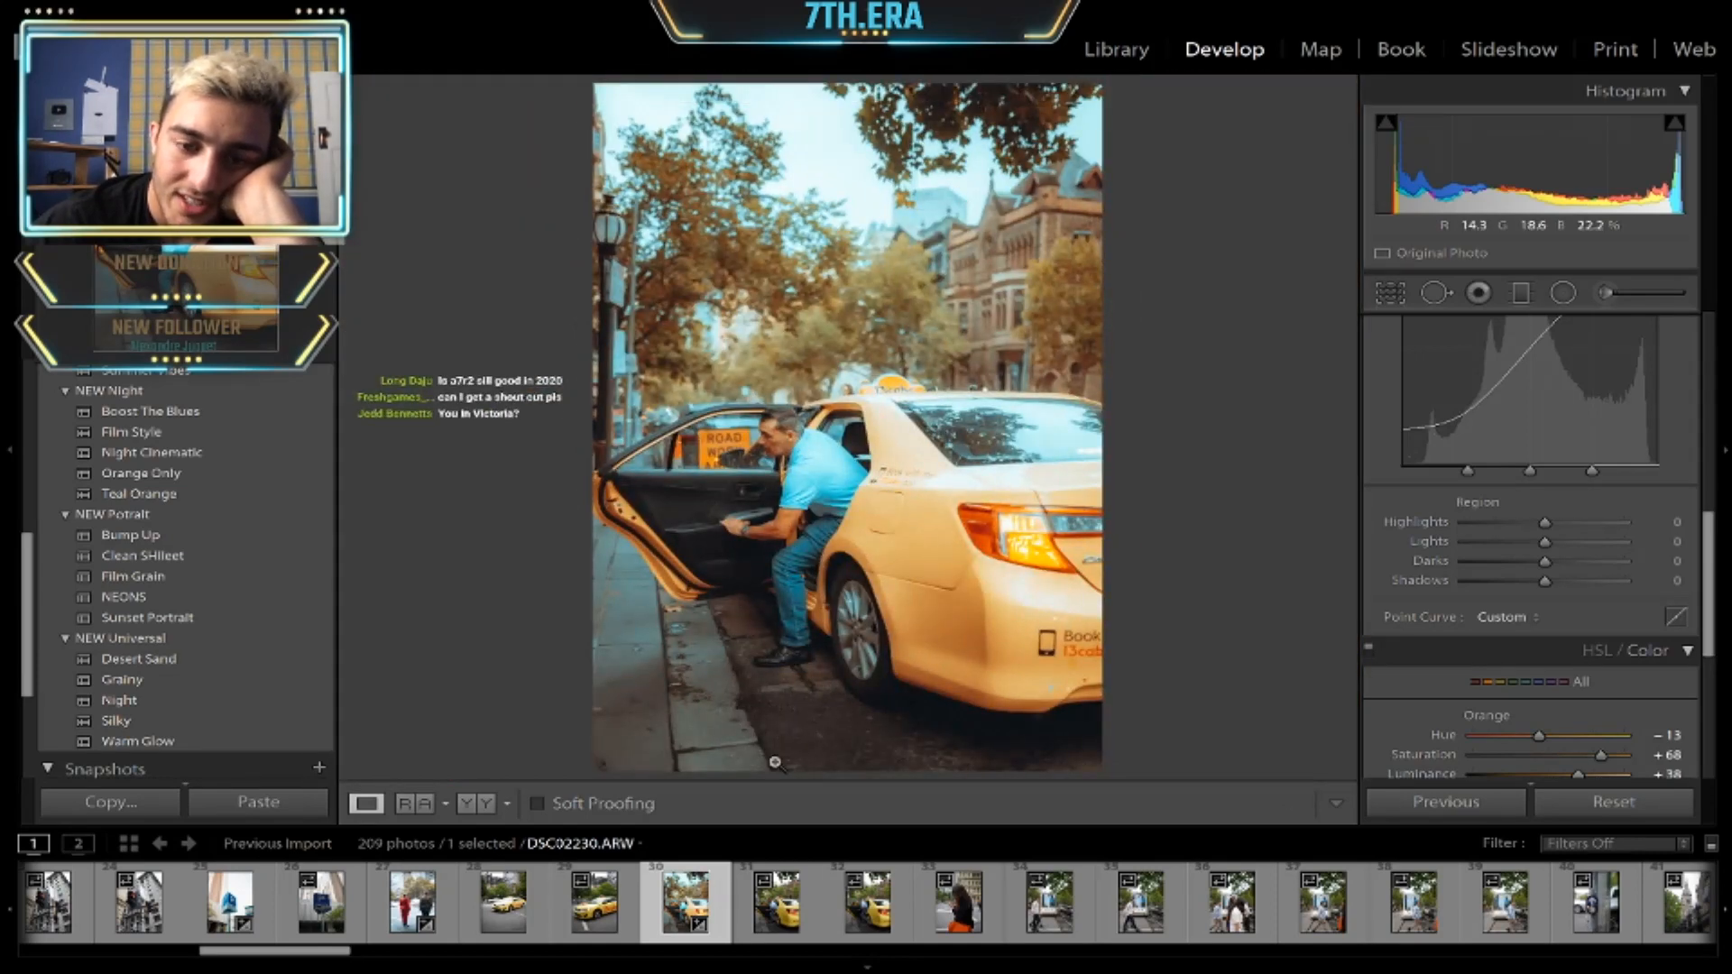
pyautogui.click(866, 925)
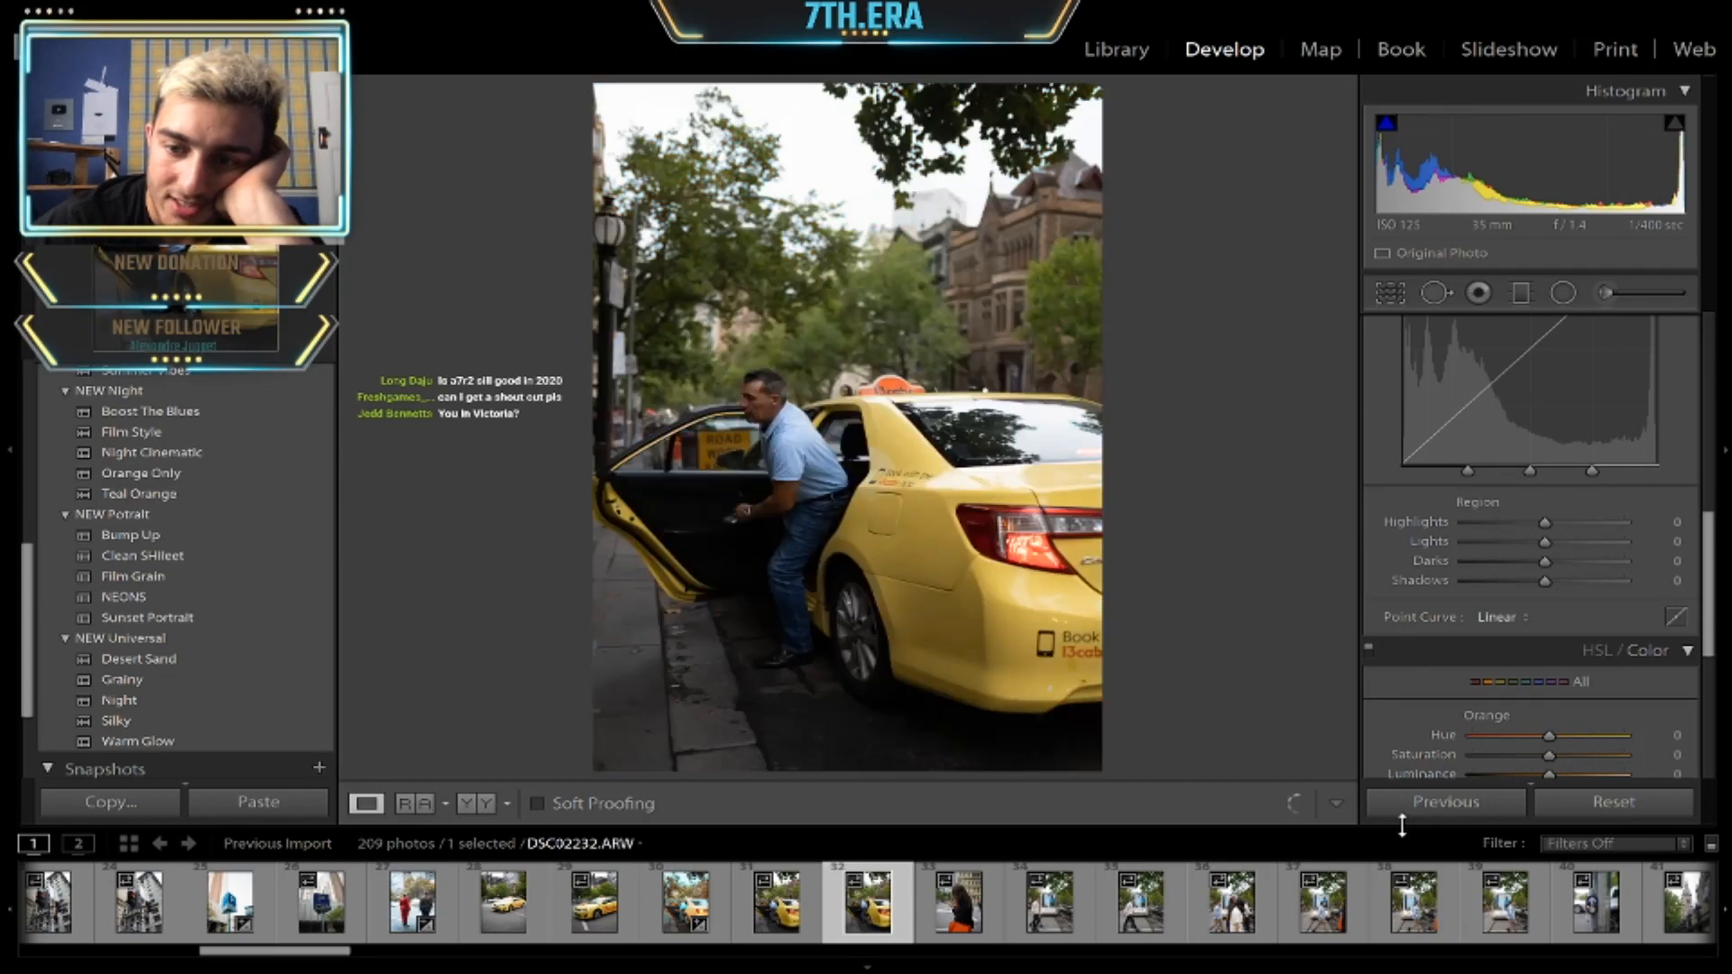
pyautogui.click(1419, 806)
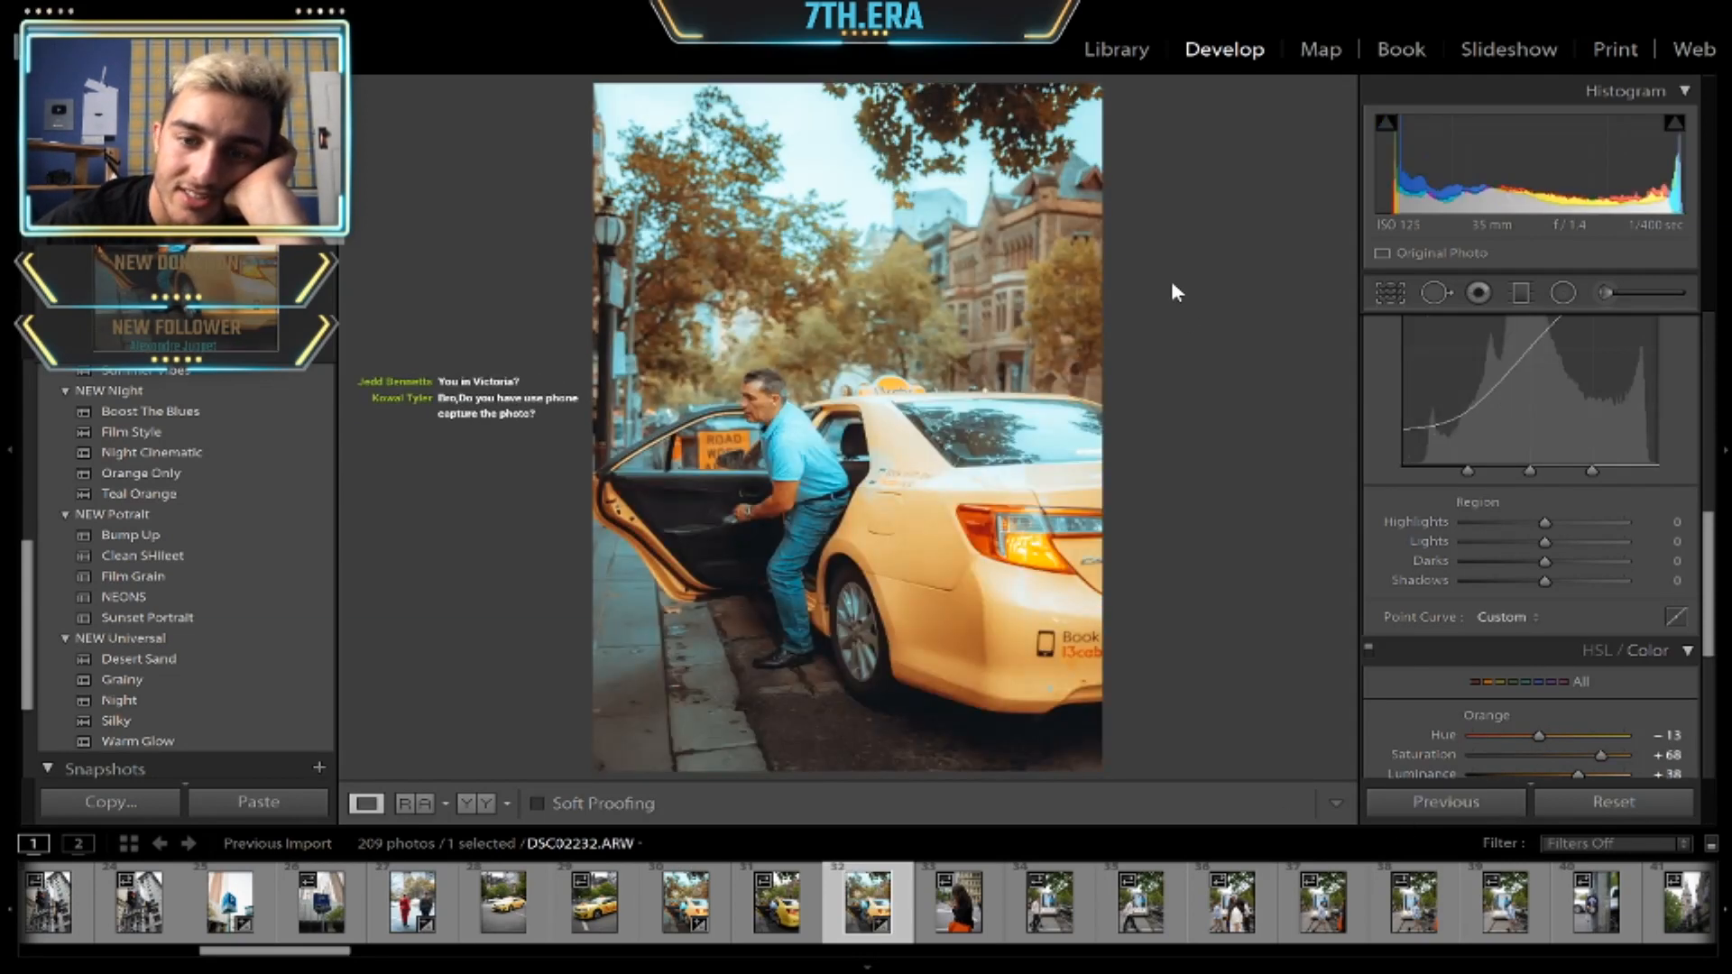
# - Find the photo DSC02255.ARW of the elderly man with the orange bag and open it for developing
pyautogui.press('g')
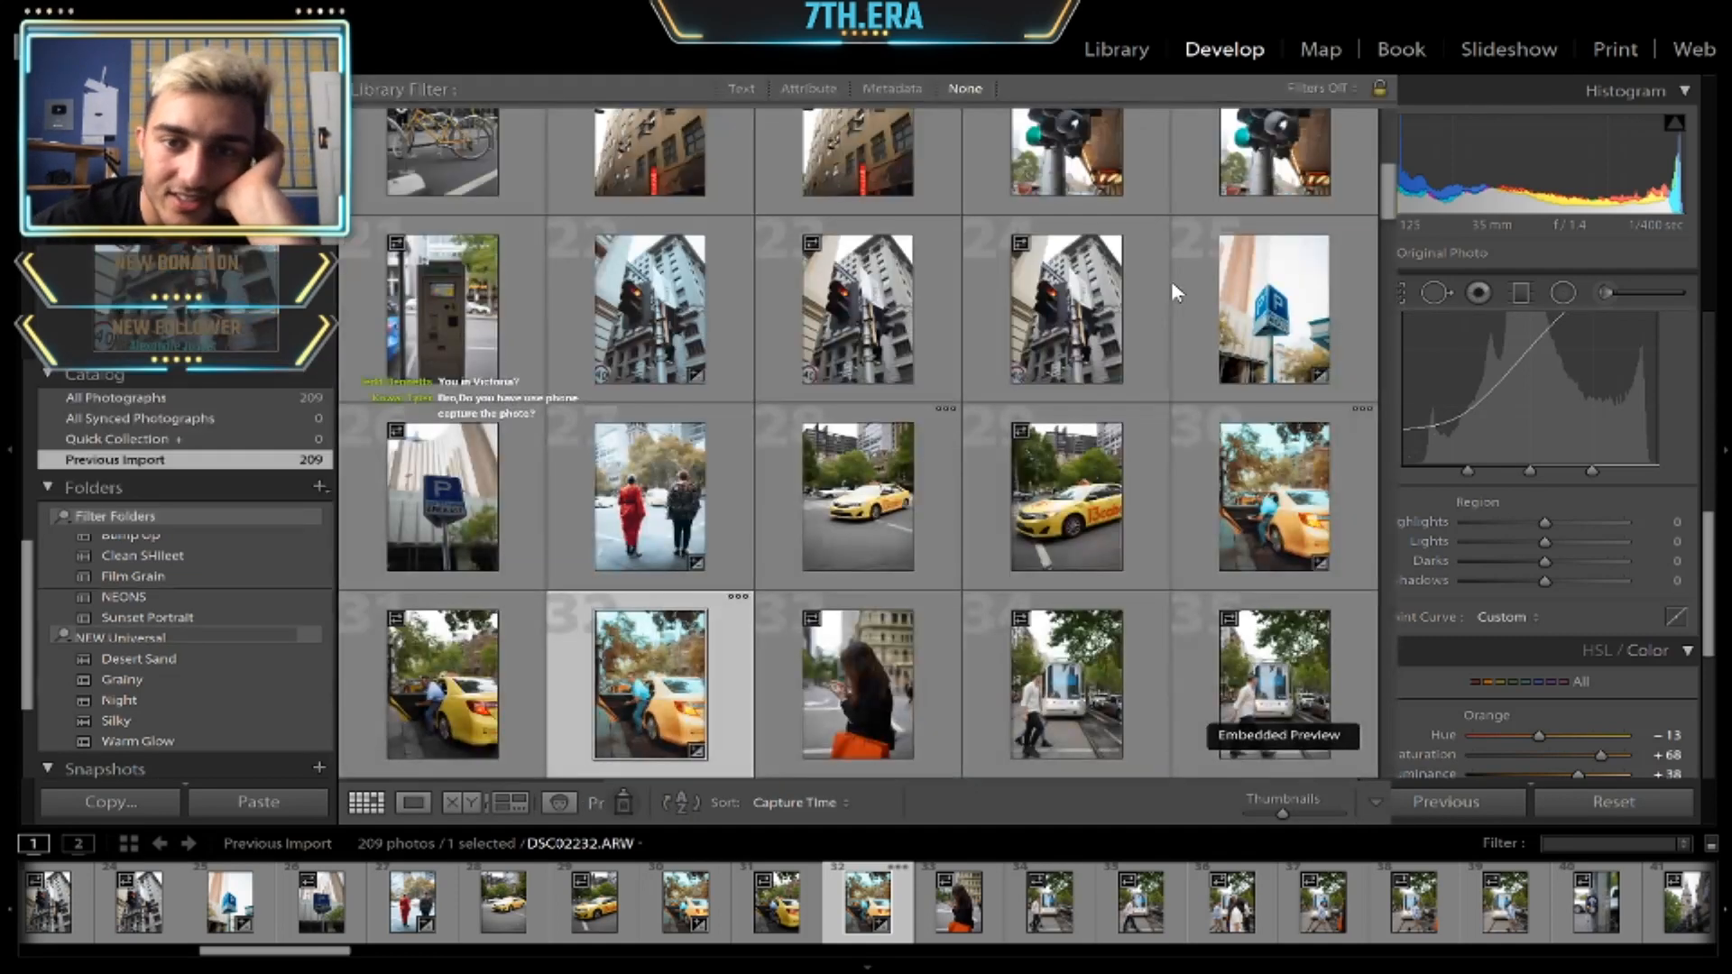
pyautogui.scroll(-10, 1010, 452)
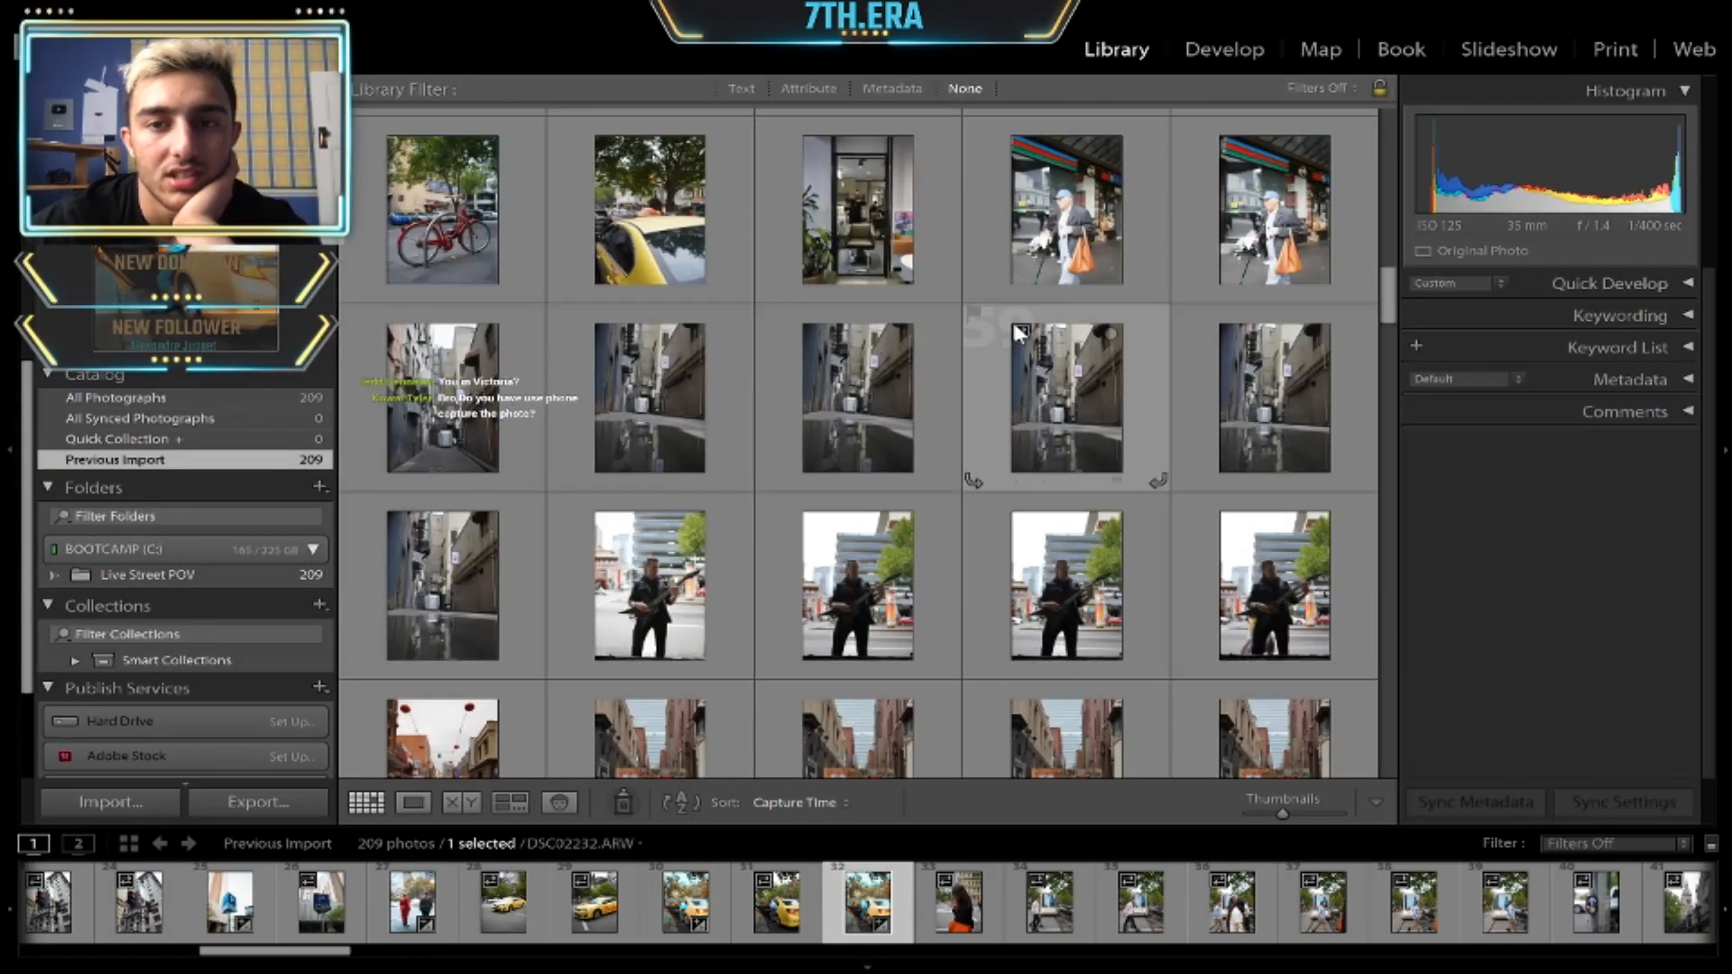
pyautogui.doubleClick(1128, 223)
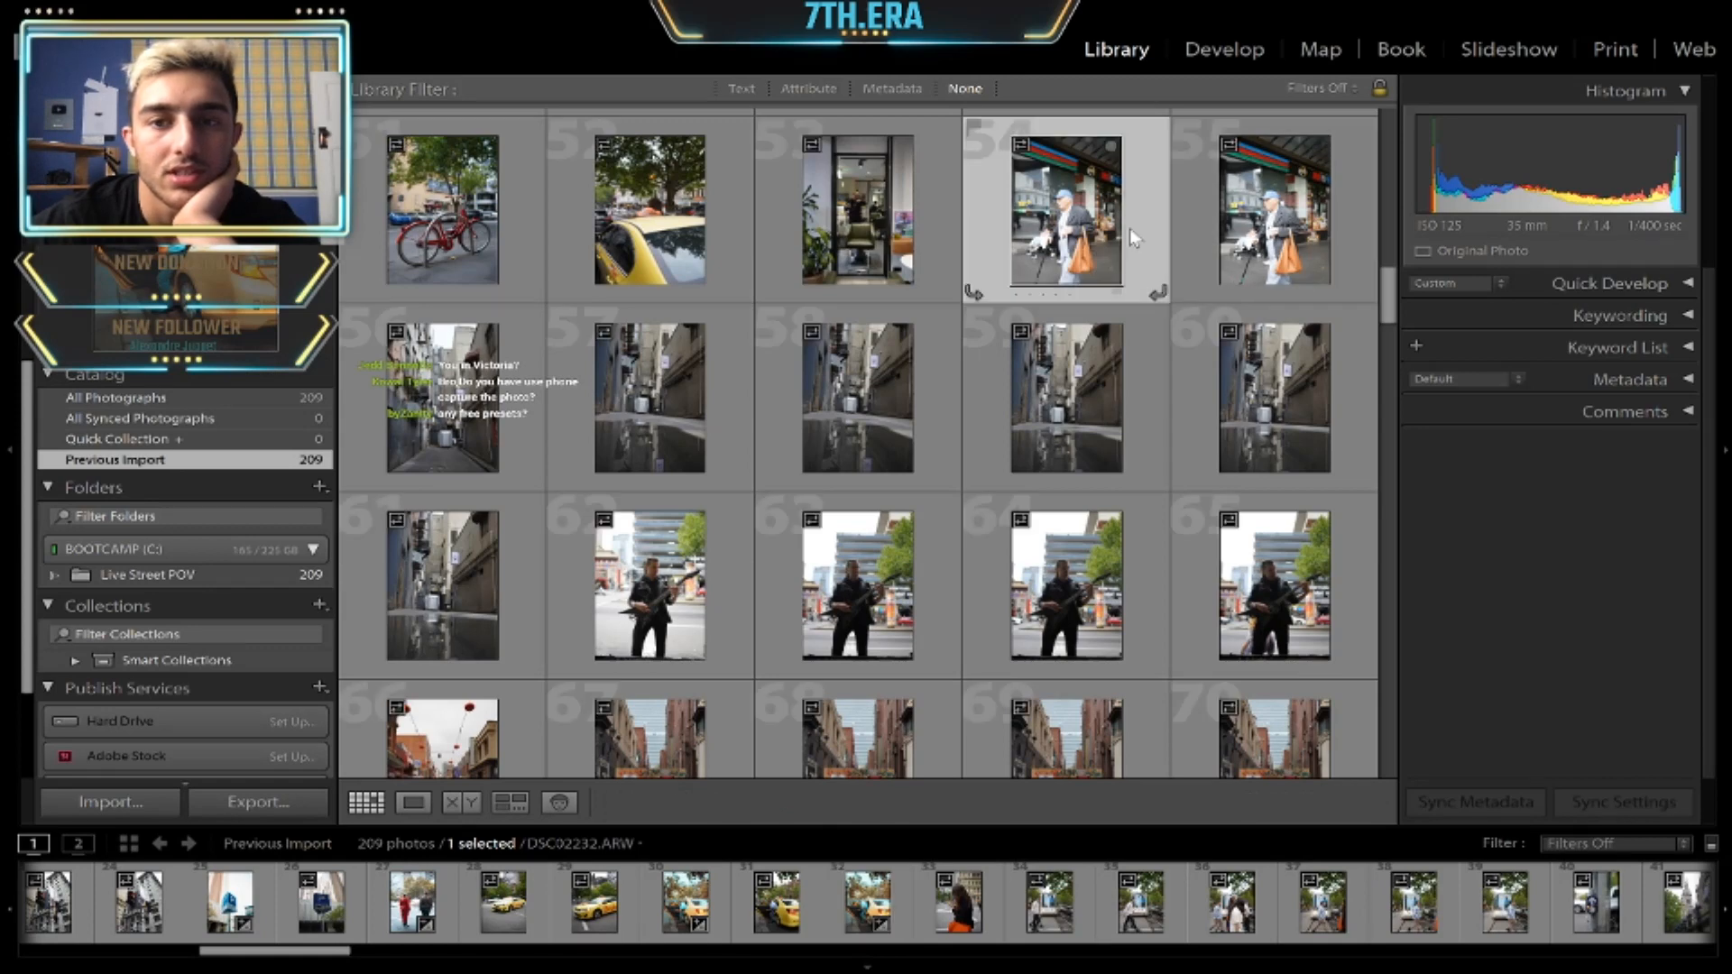
pyautogui.press('Right')
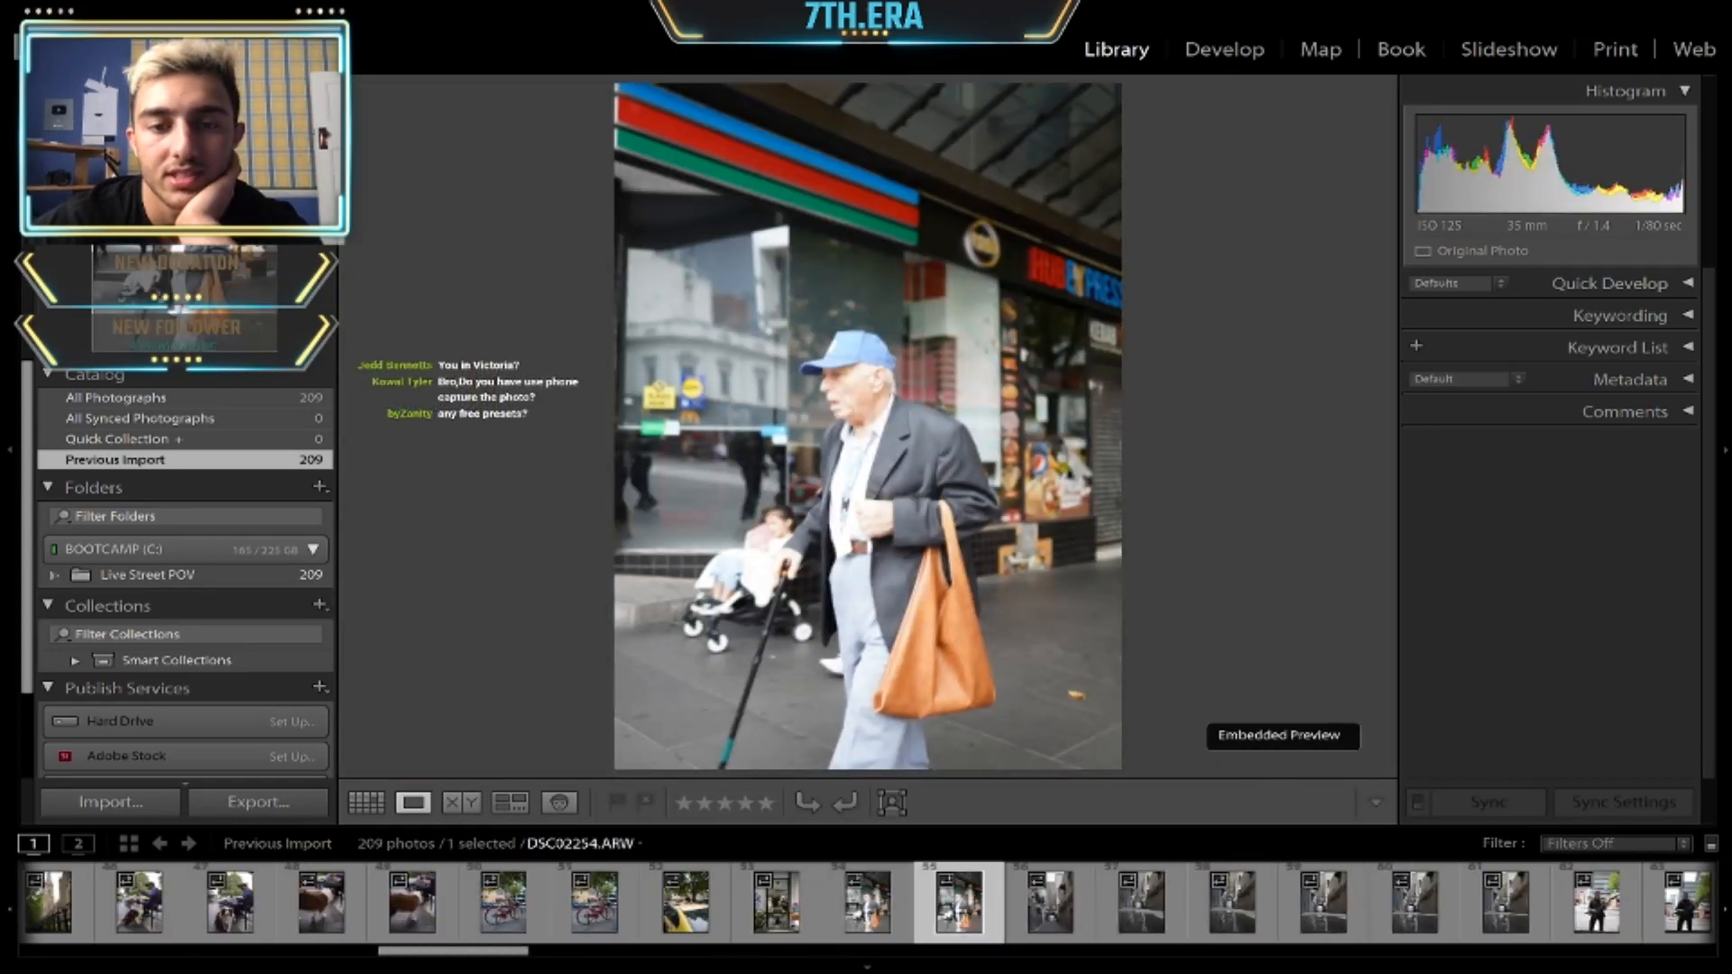
pyautogui.press('d')
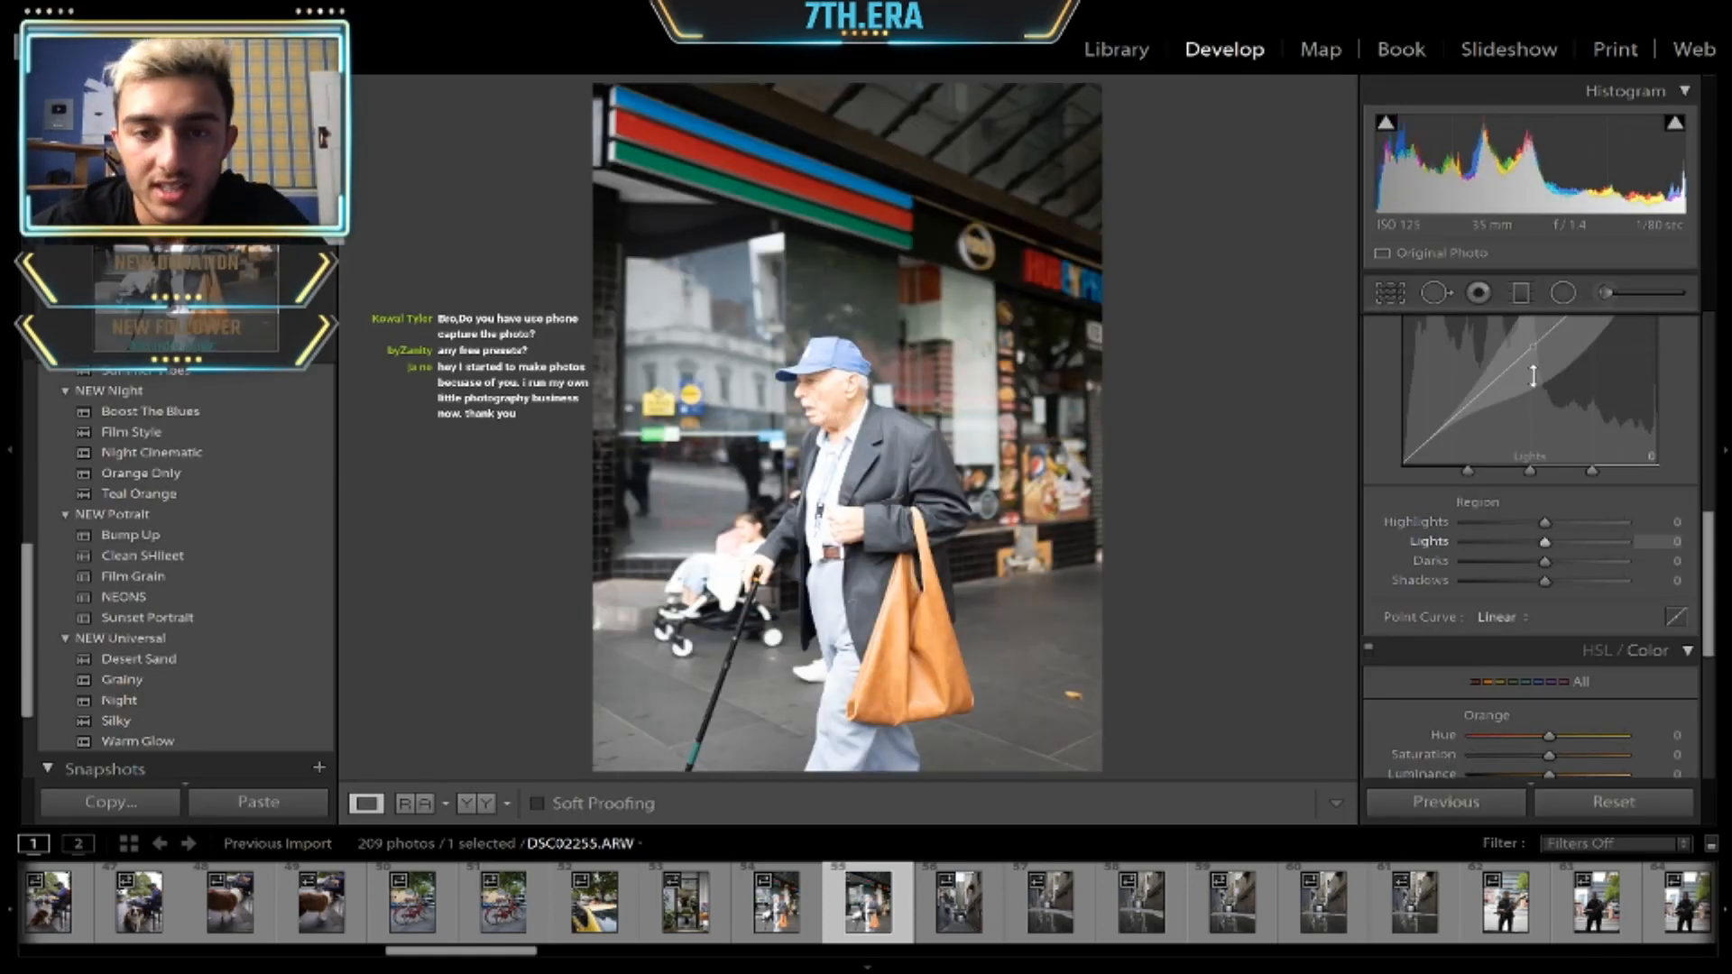
# - Try an exposure of -1.42 and compare the elderly man's face in close-up with the original
pyautogui.scroll(5, 1531, 370)
pyautogui.moveTo(1543, 545); pyautogui.dragTo(1525, 551)
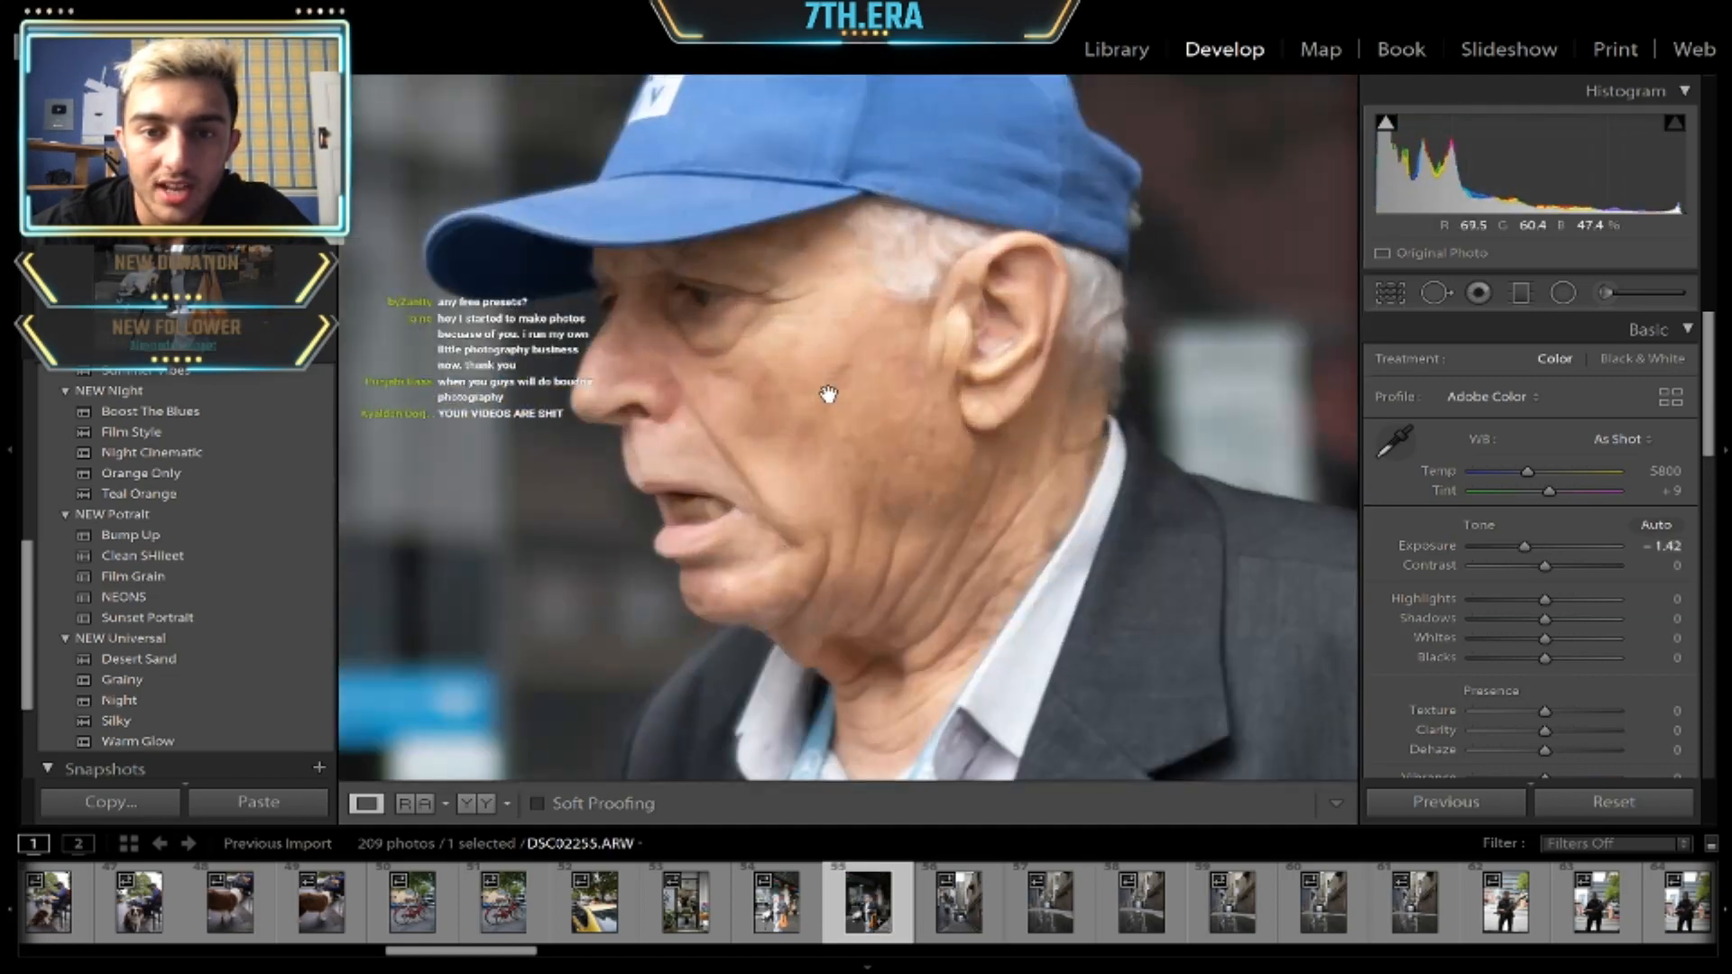
pyautogui.click(828, 378)
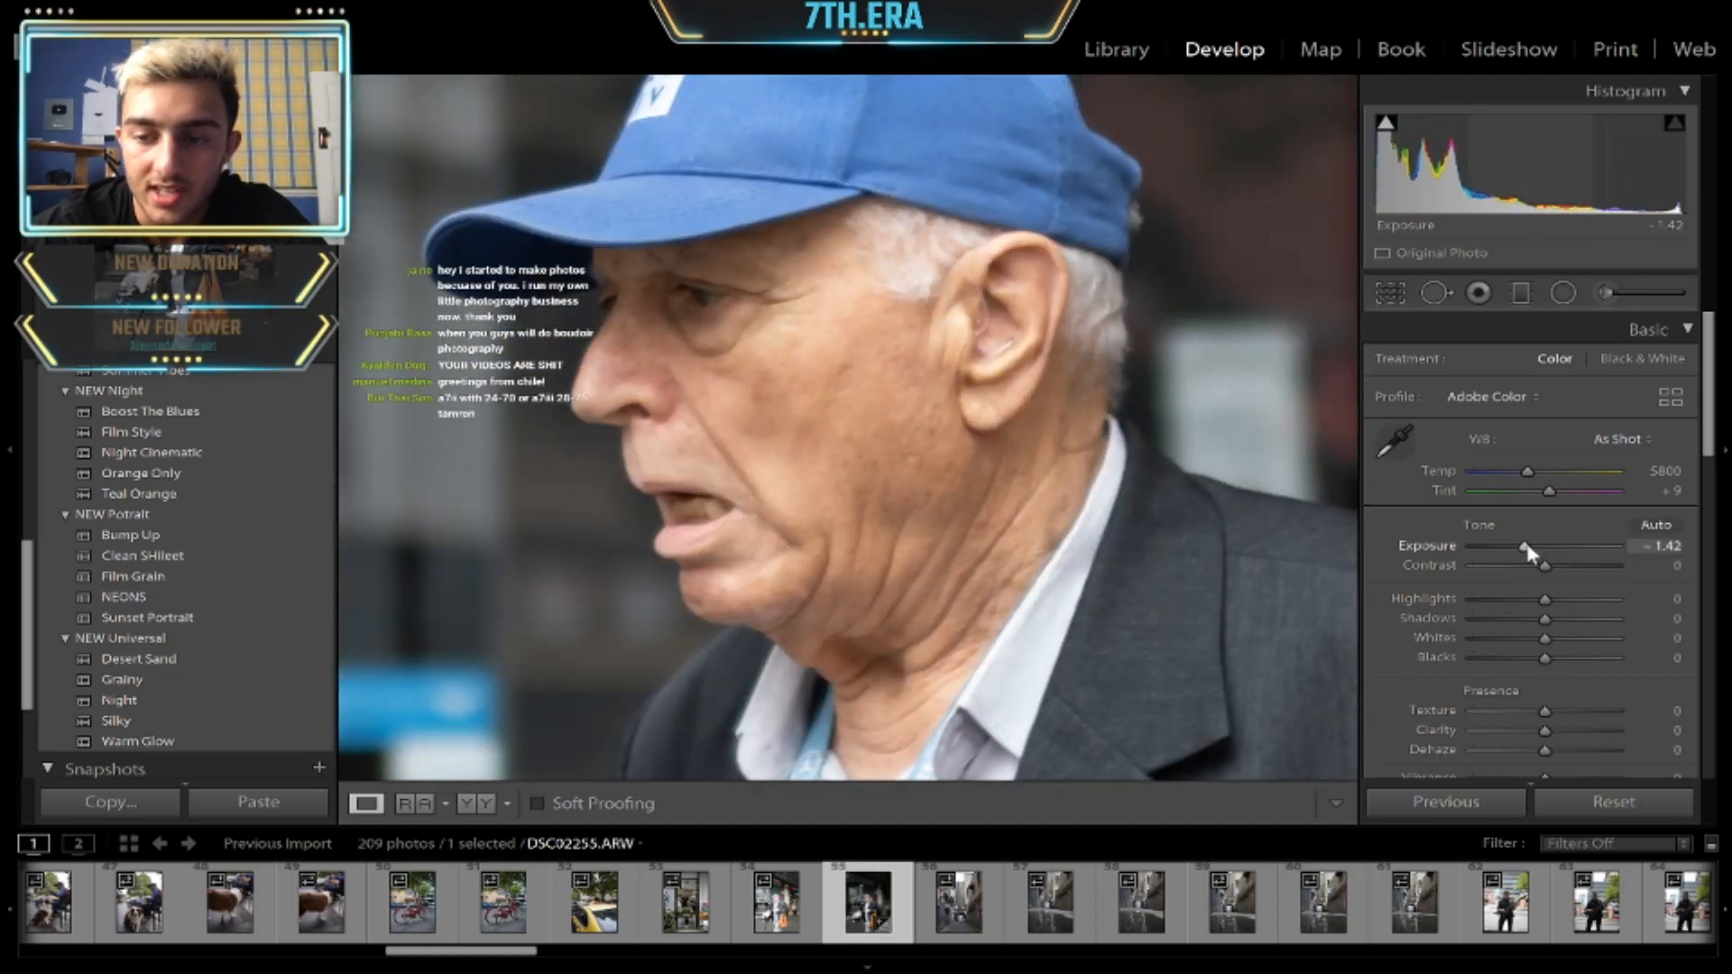
pyautogui.press('\\')
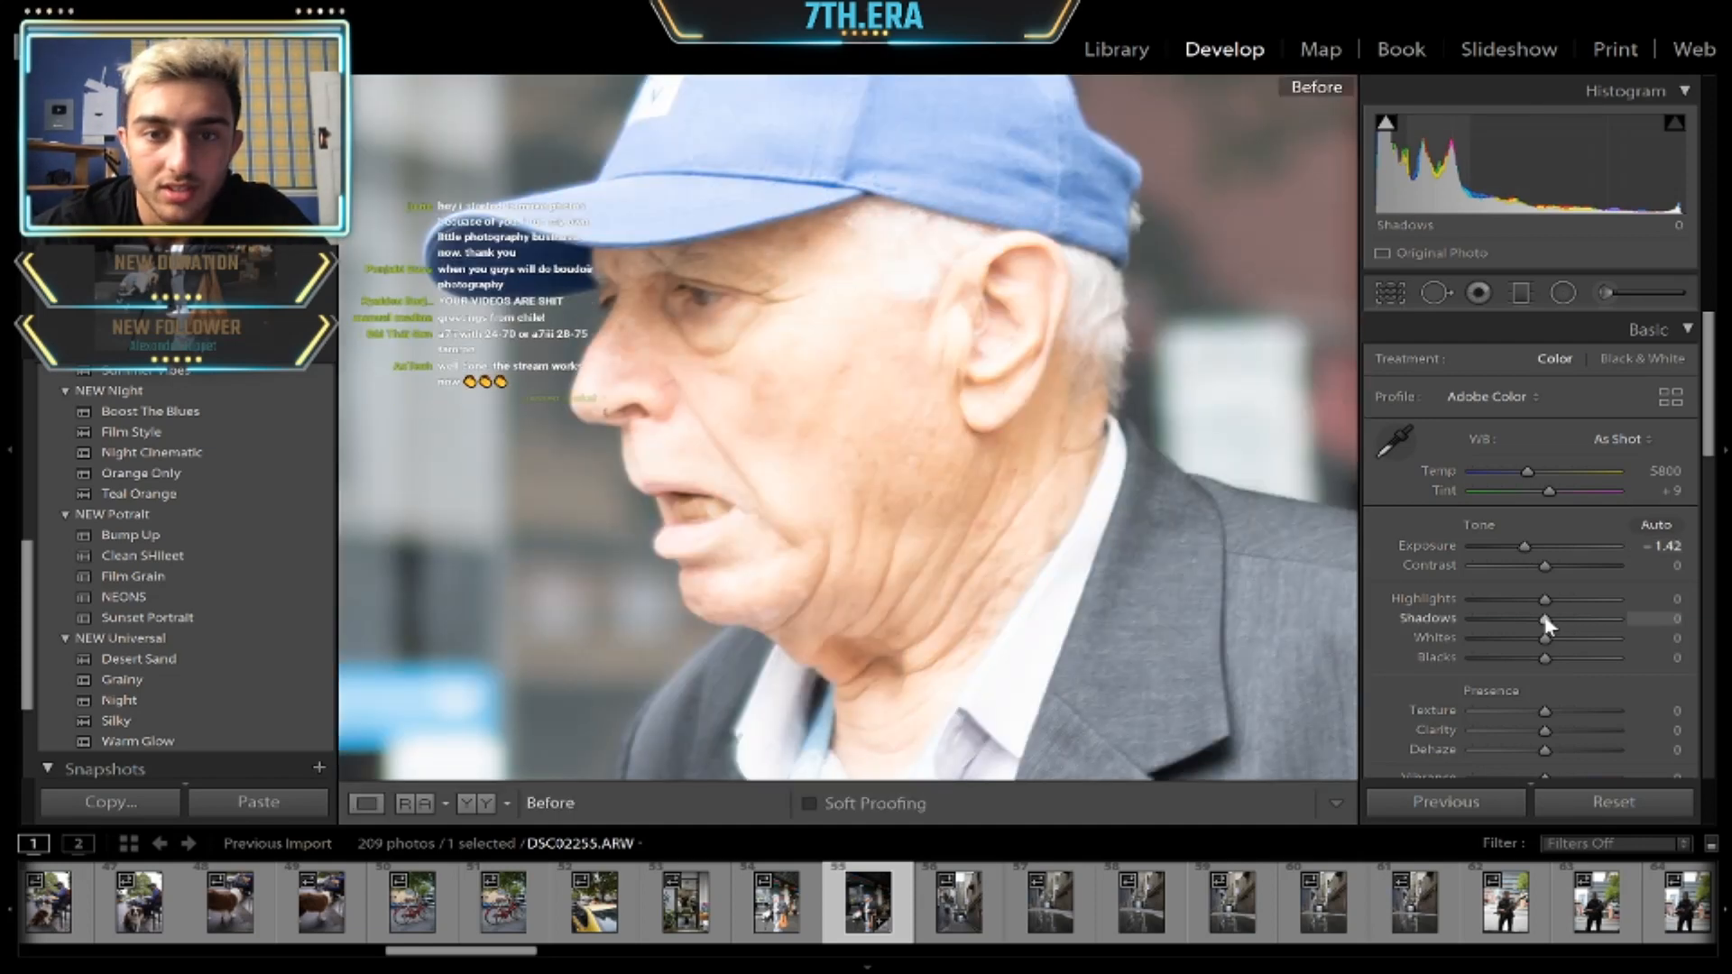
pyautogui.press('\\')
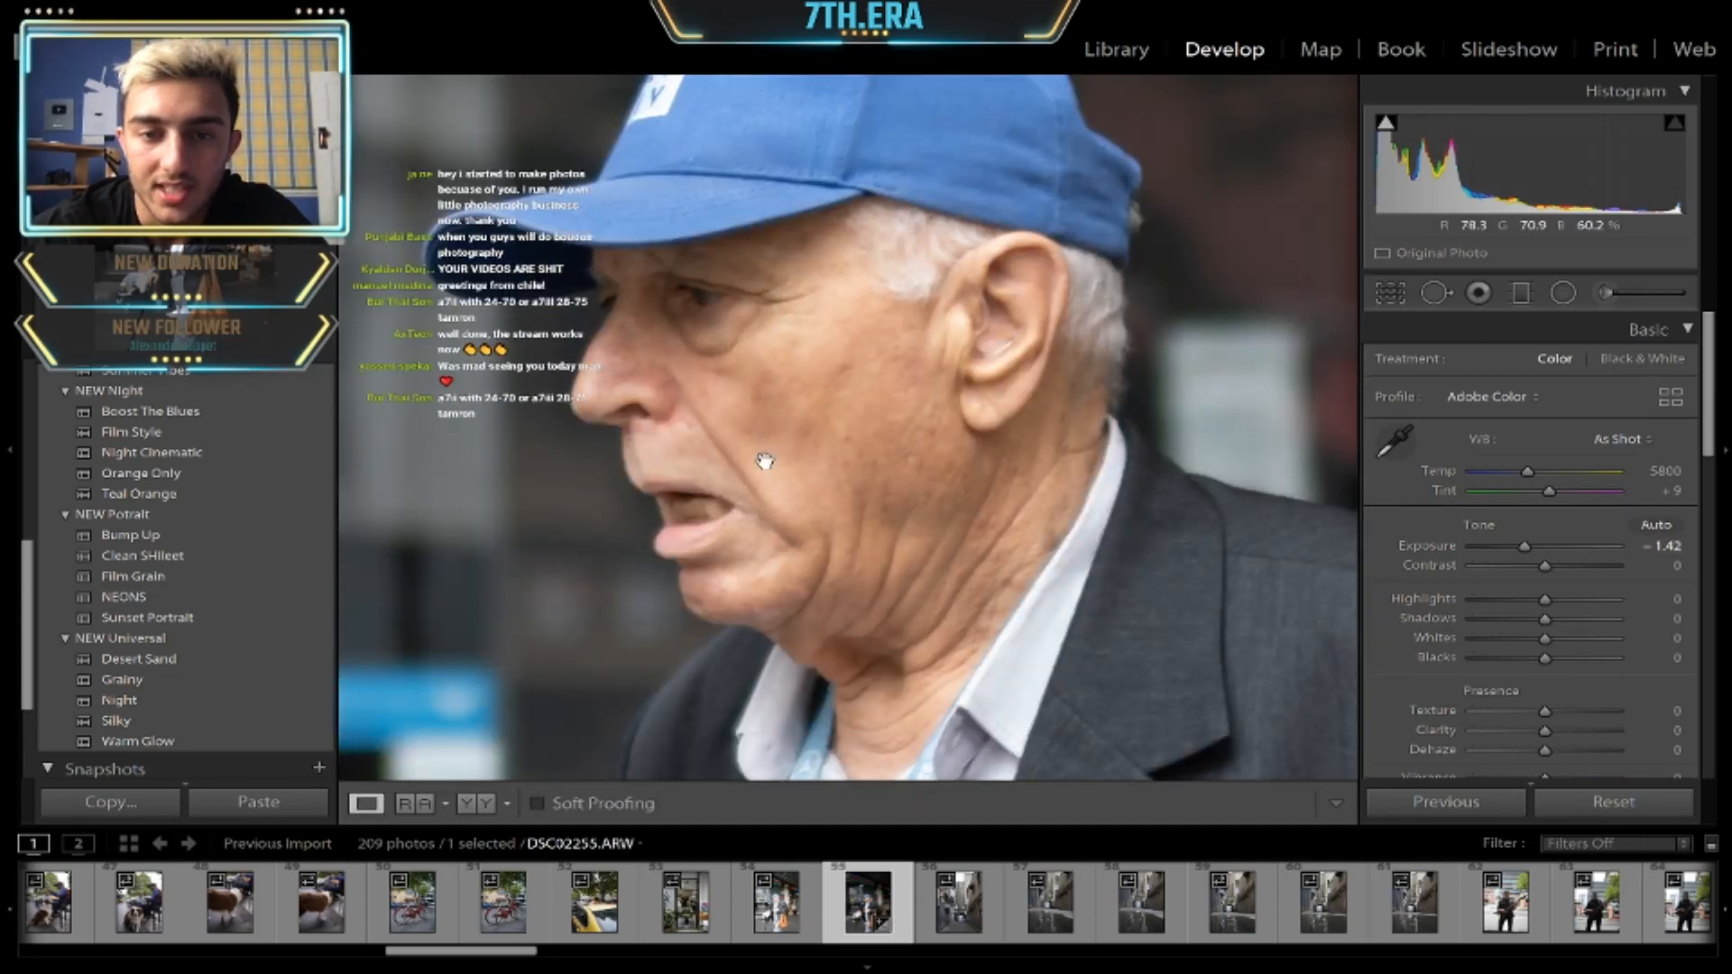
pyautogui.click(988, 553)
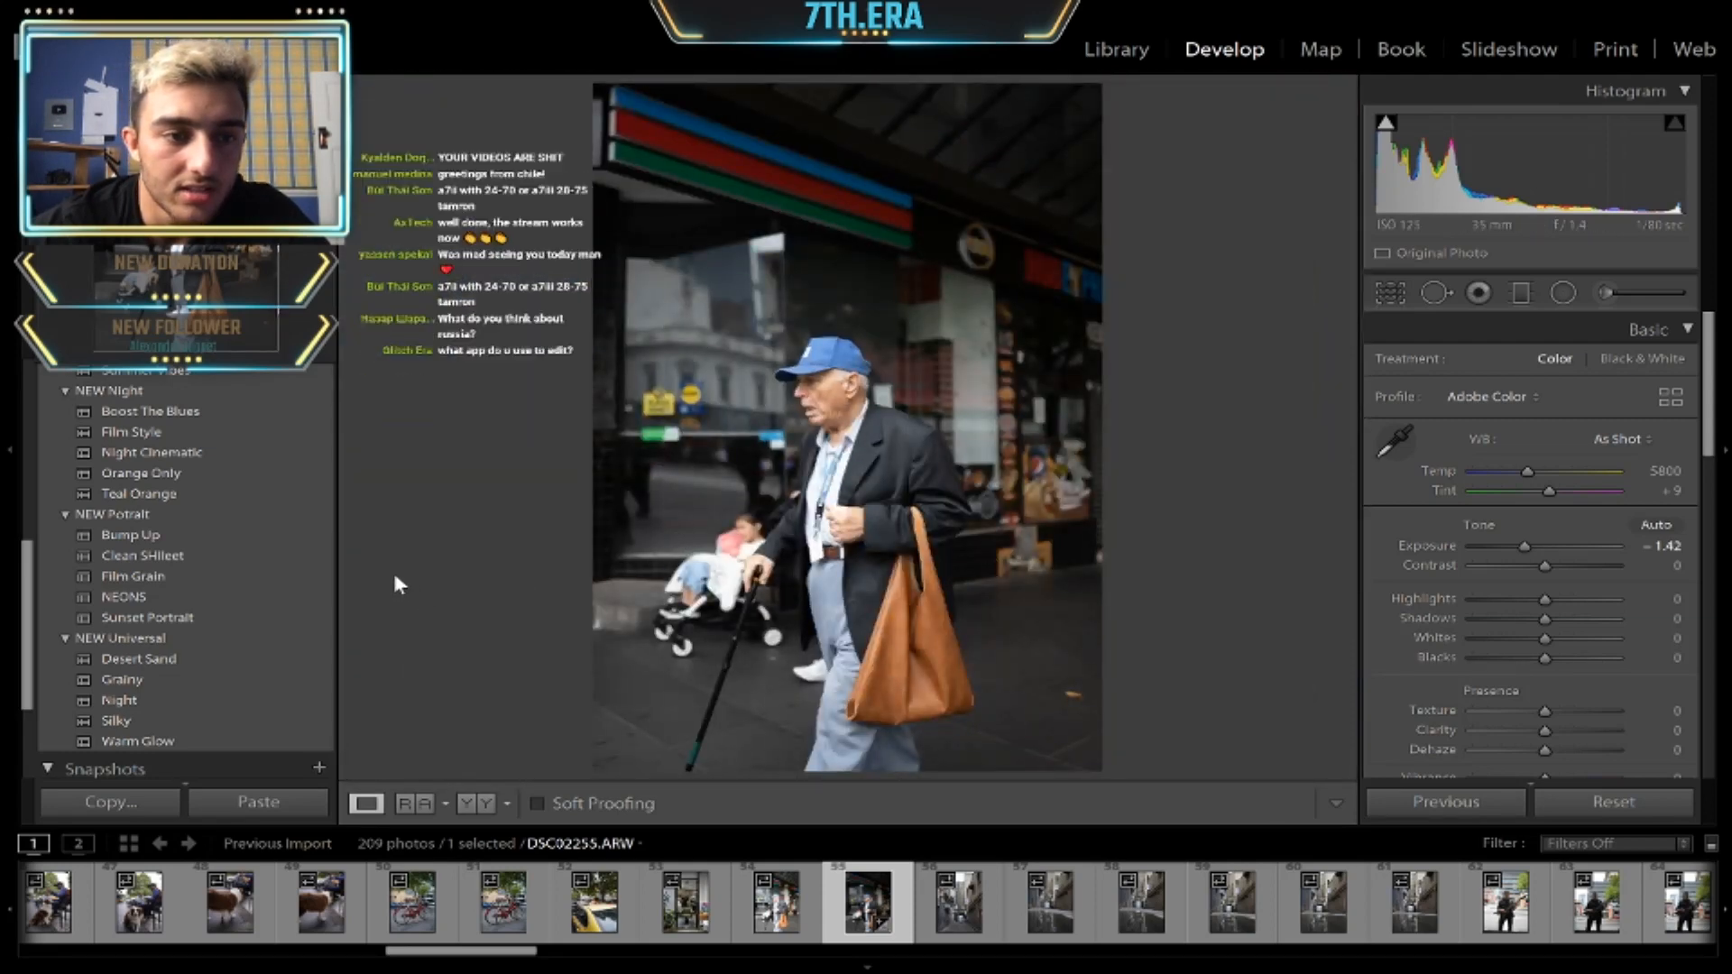
# - Apply the Film Grain preset to the elderly man's photo and set the temperature to 6083 and exposure to -0.21
pyautogui.click(274, 575)
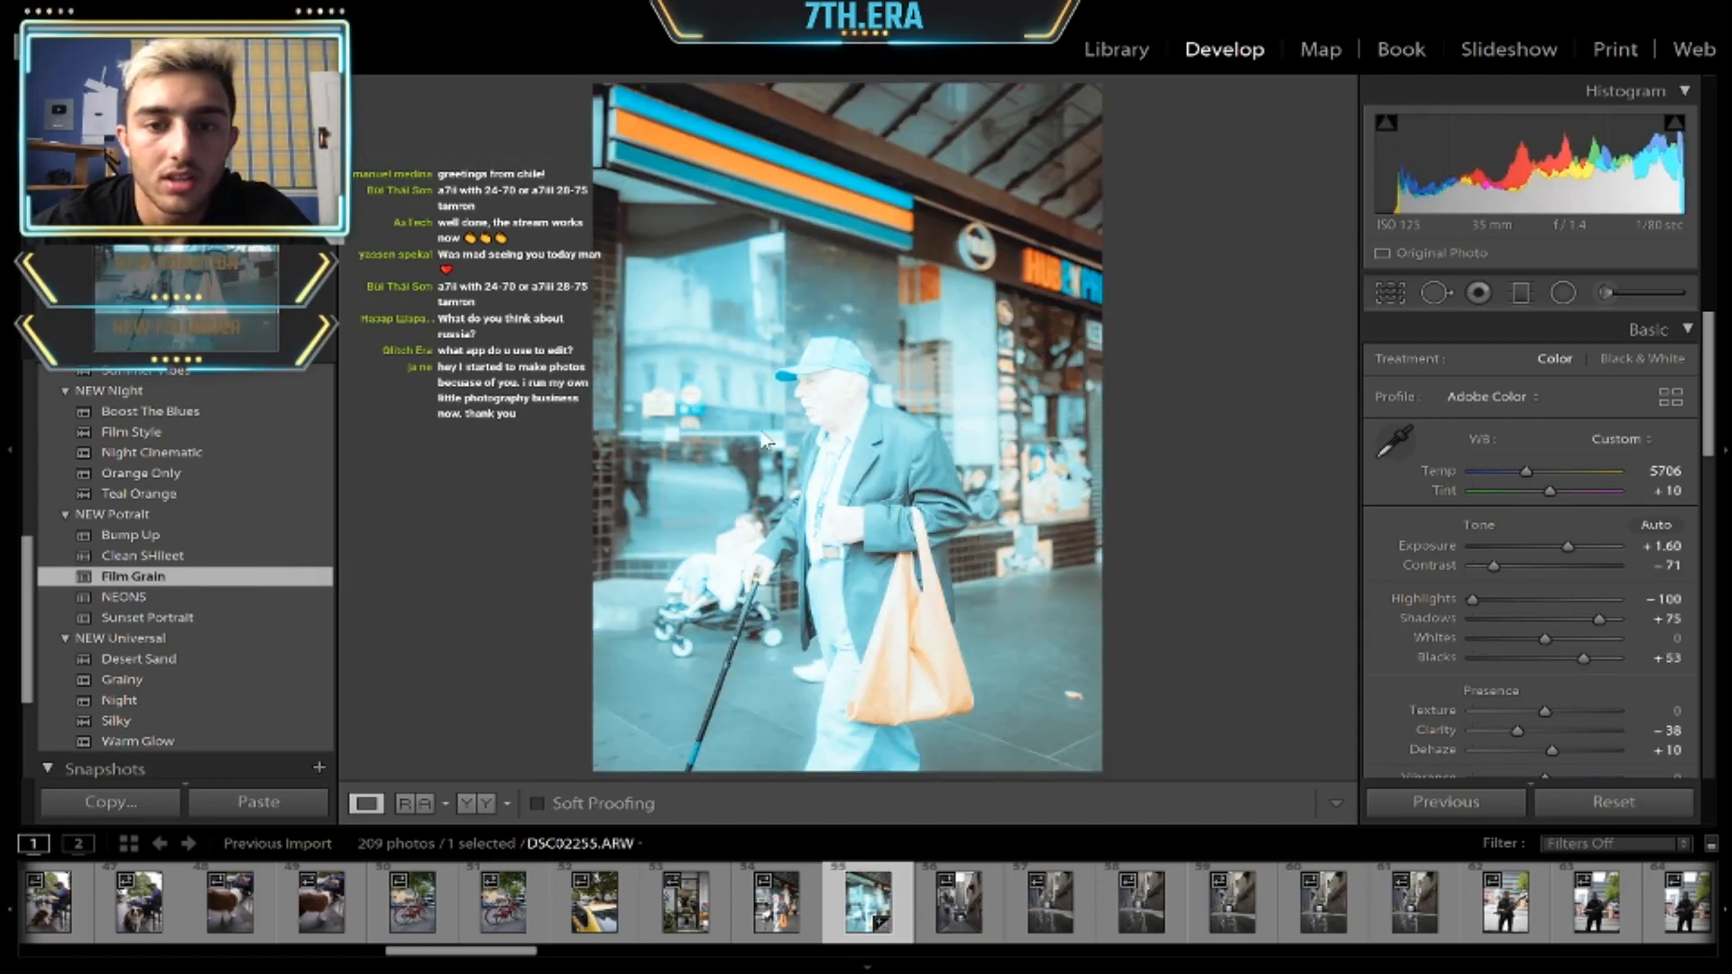
pyautogui.moveTo(1535, 465); pyautogui.dragTo(1539, 476)
pyautogui.moveTo(1554, 548); pyautogui.dragTo(1543, 551)
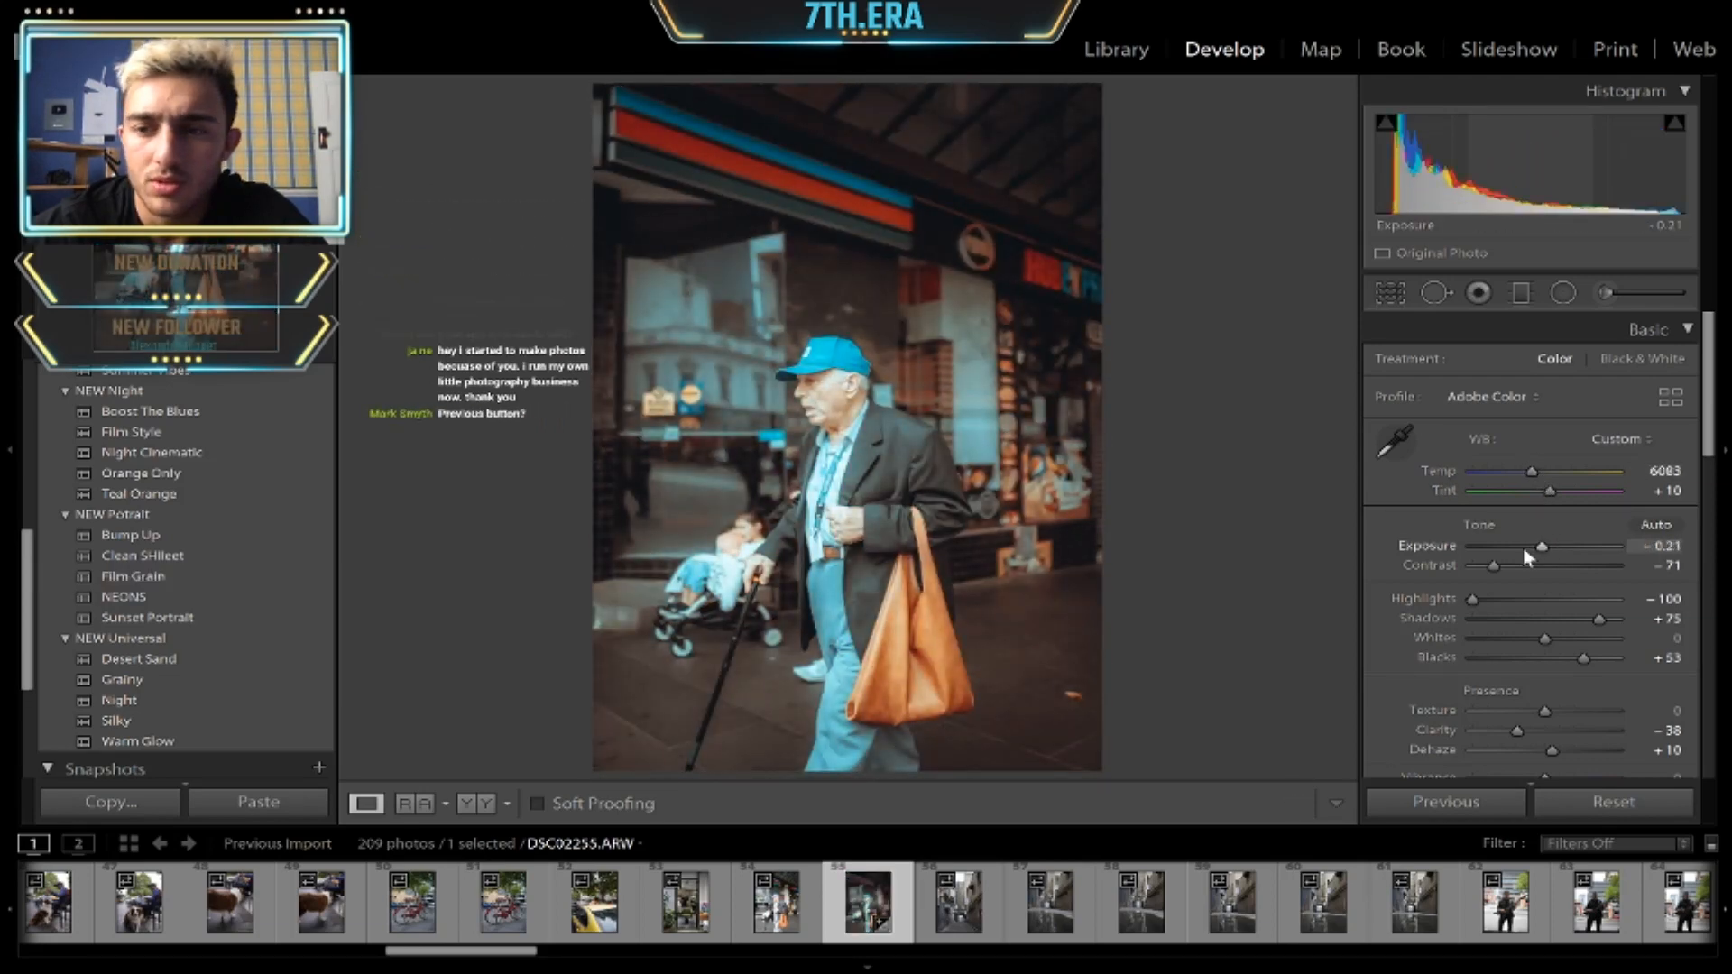
# - Try strongly darkening the Orange colour with luminance values of -86 and -100
pyautogui.scroll(-10, 1525, 618)
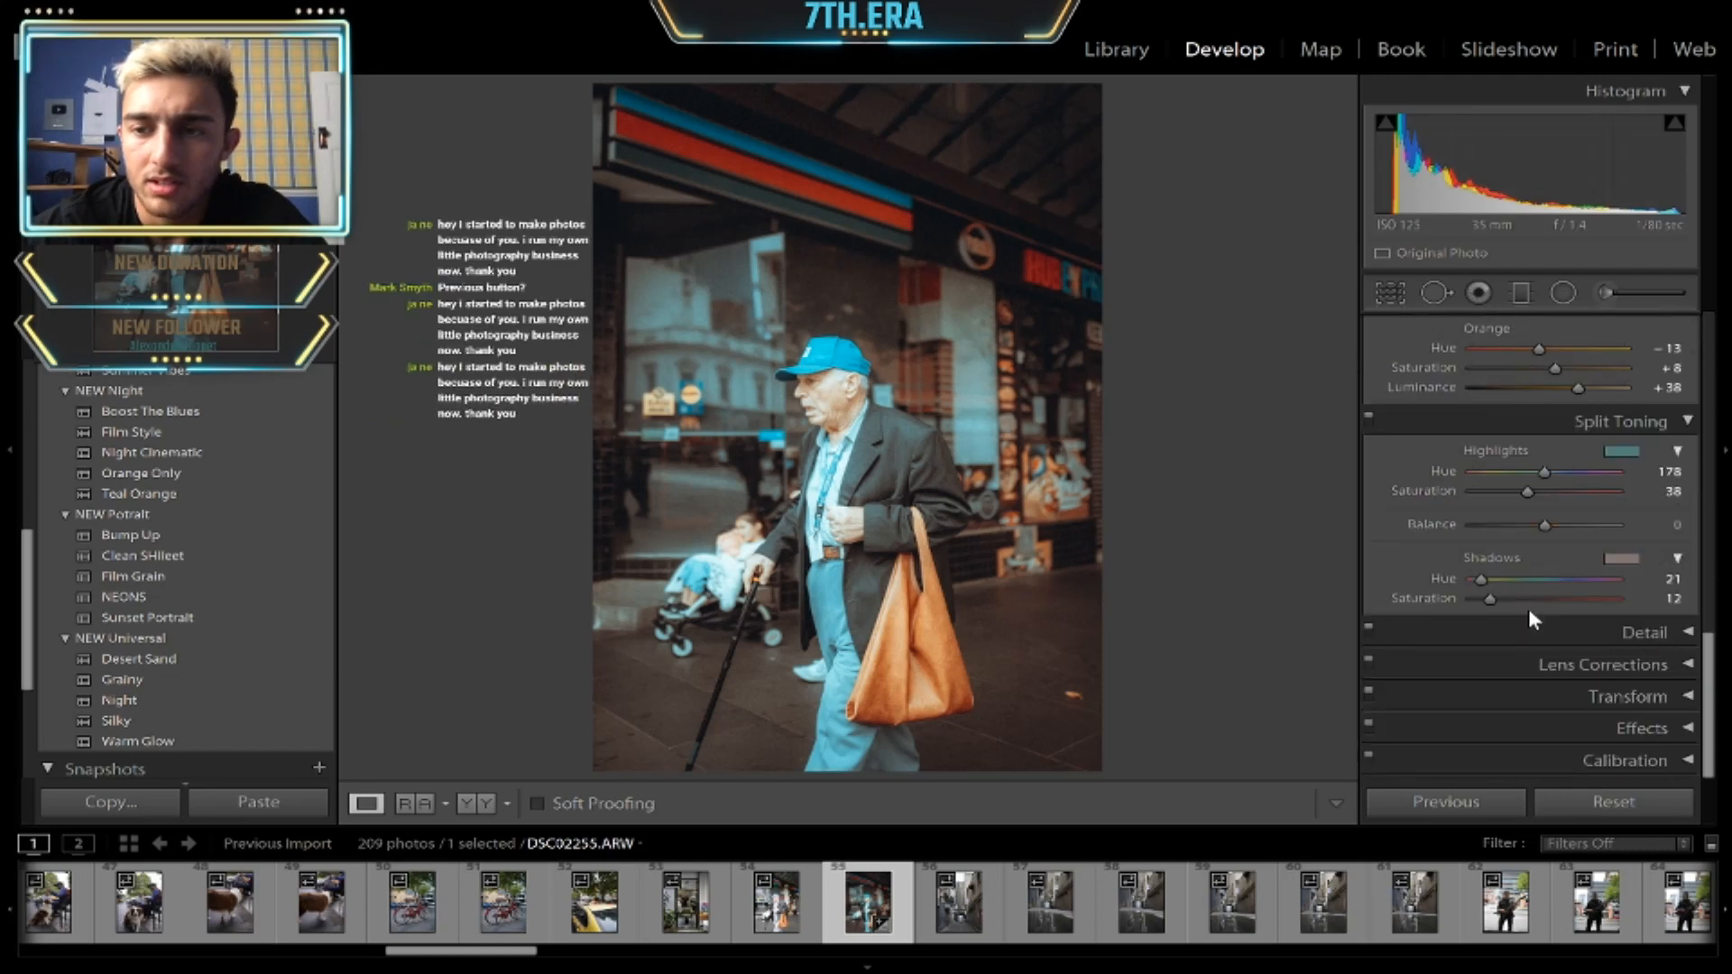
pyautogui.moveTo(1548, 386); pyautogui.dragTo(1483, 388)
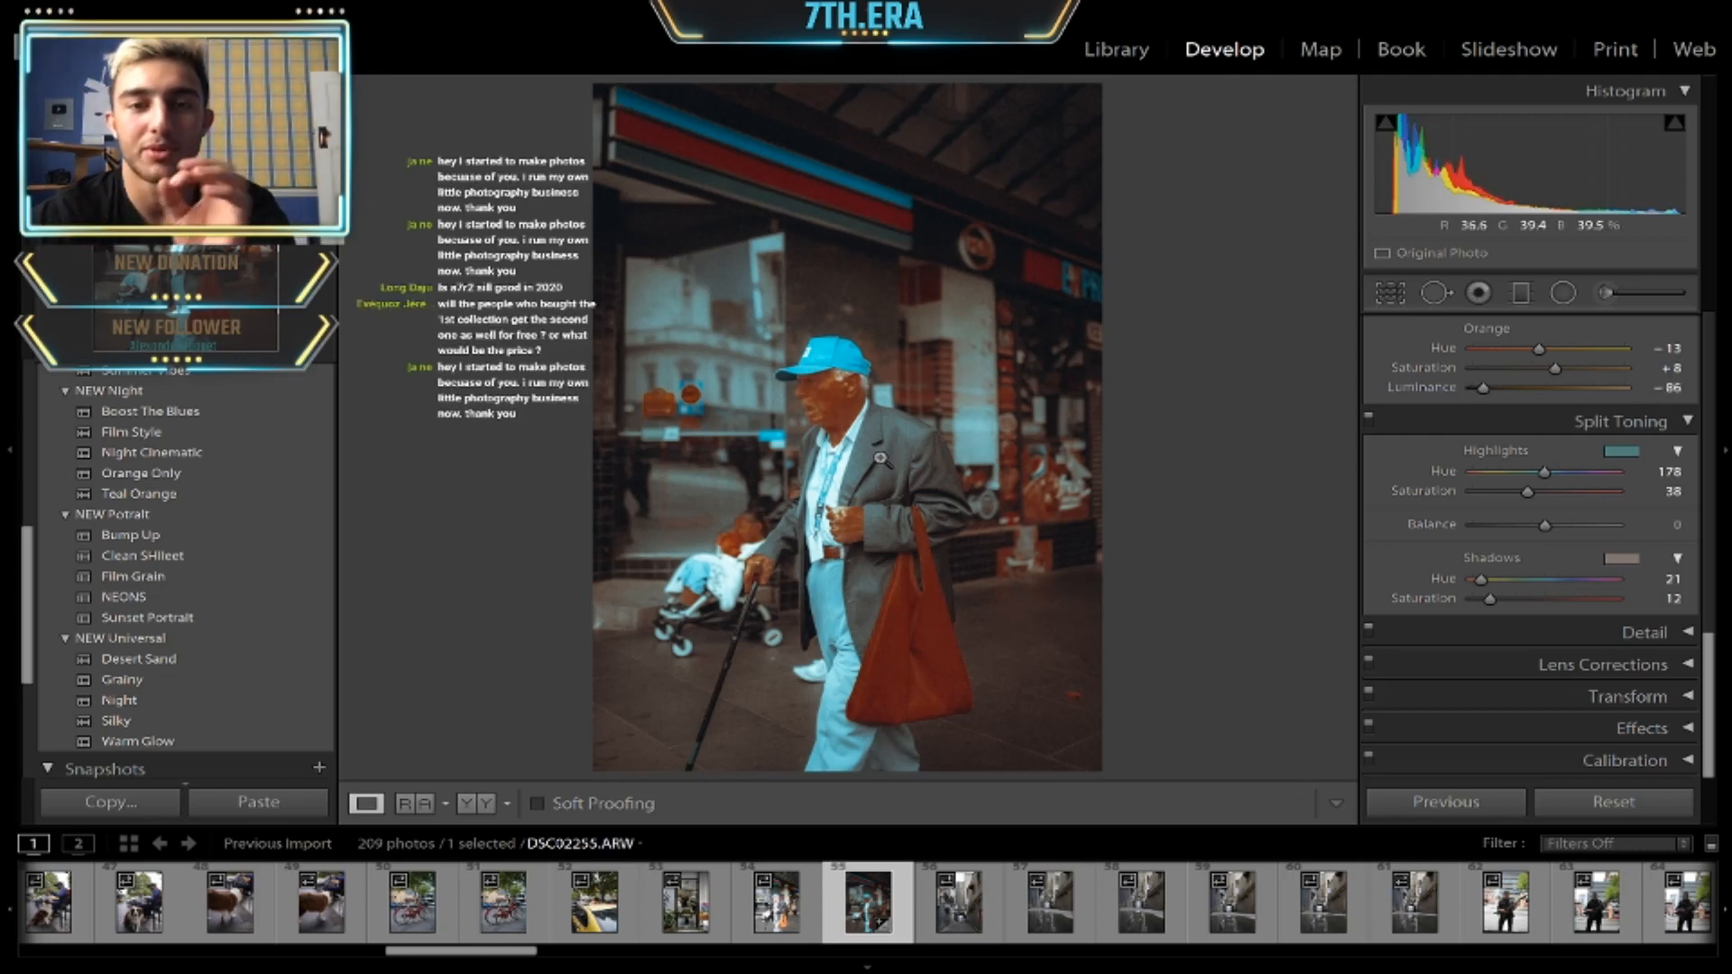
pyautogui.click(1539, 387)
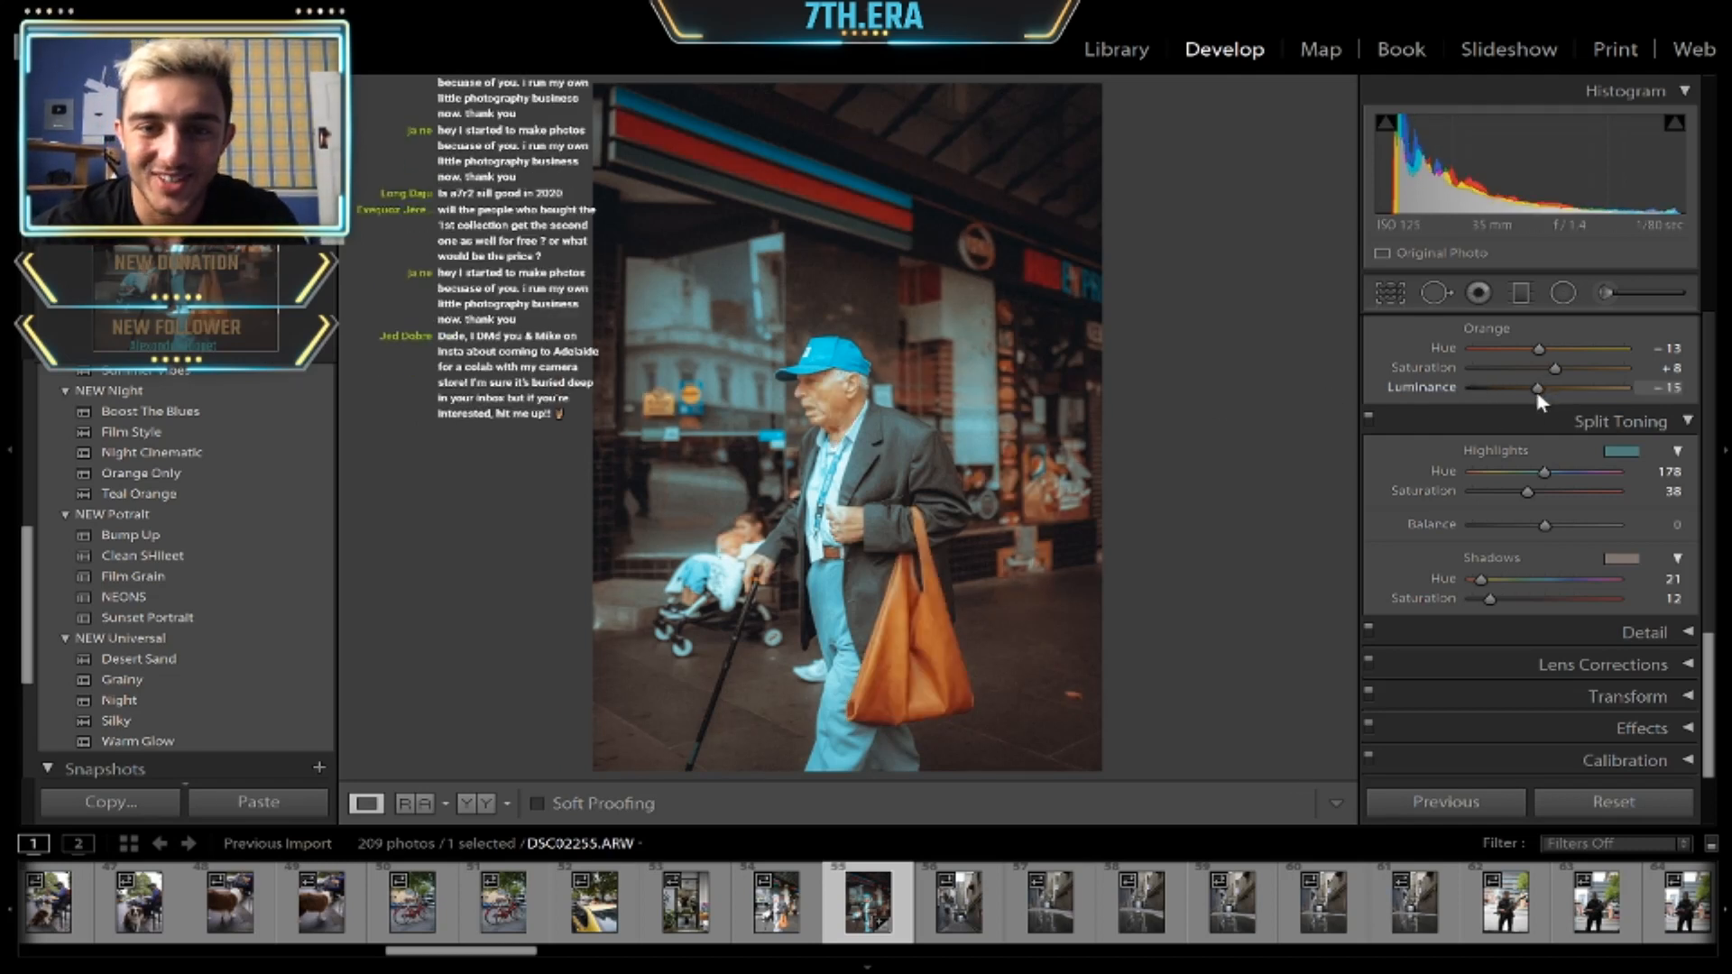
pyautogui.moveTo(1539, 388); pyautogui.dragTo(1269, 390)
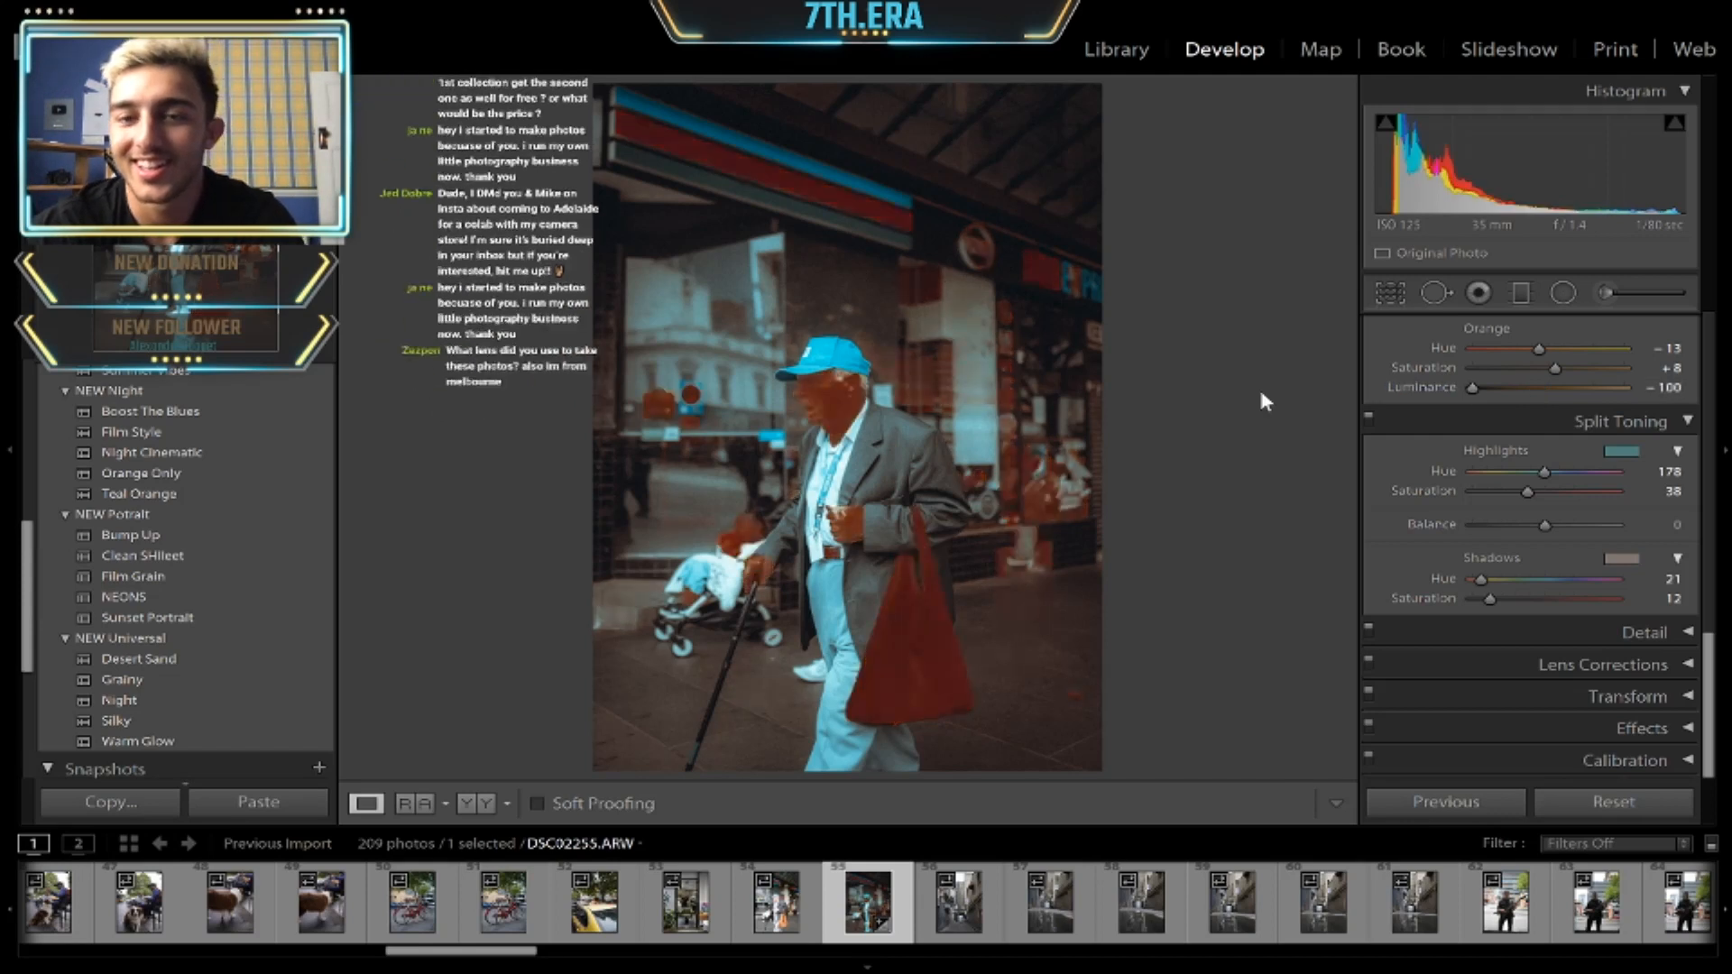
# - Set the Orange colour's luminance to -8 and hue to -26, and compare the photo with its original
pyautogui.click(1543, 388)
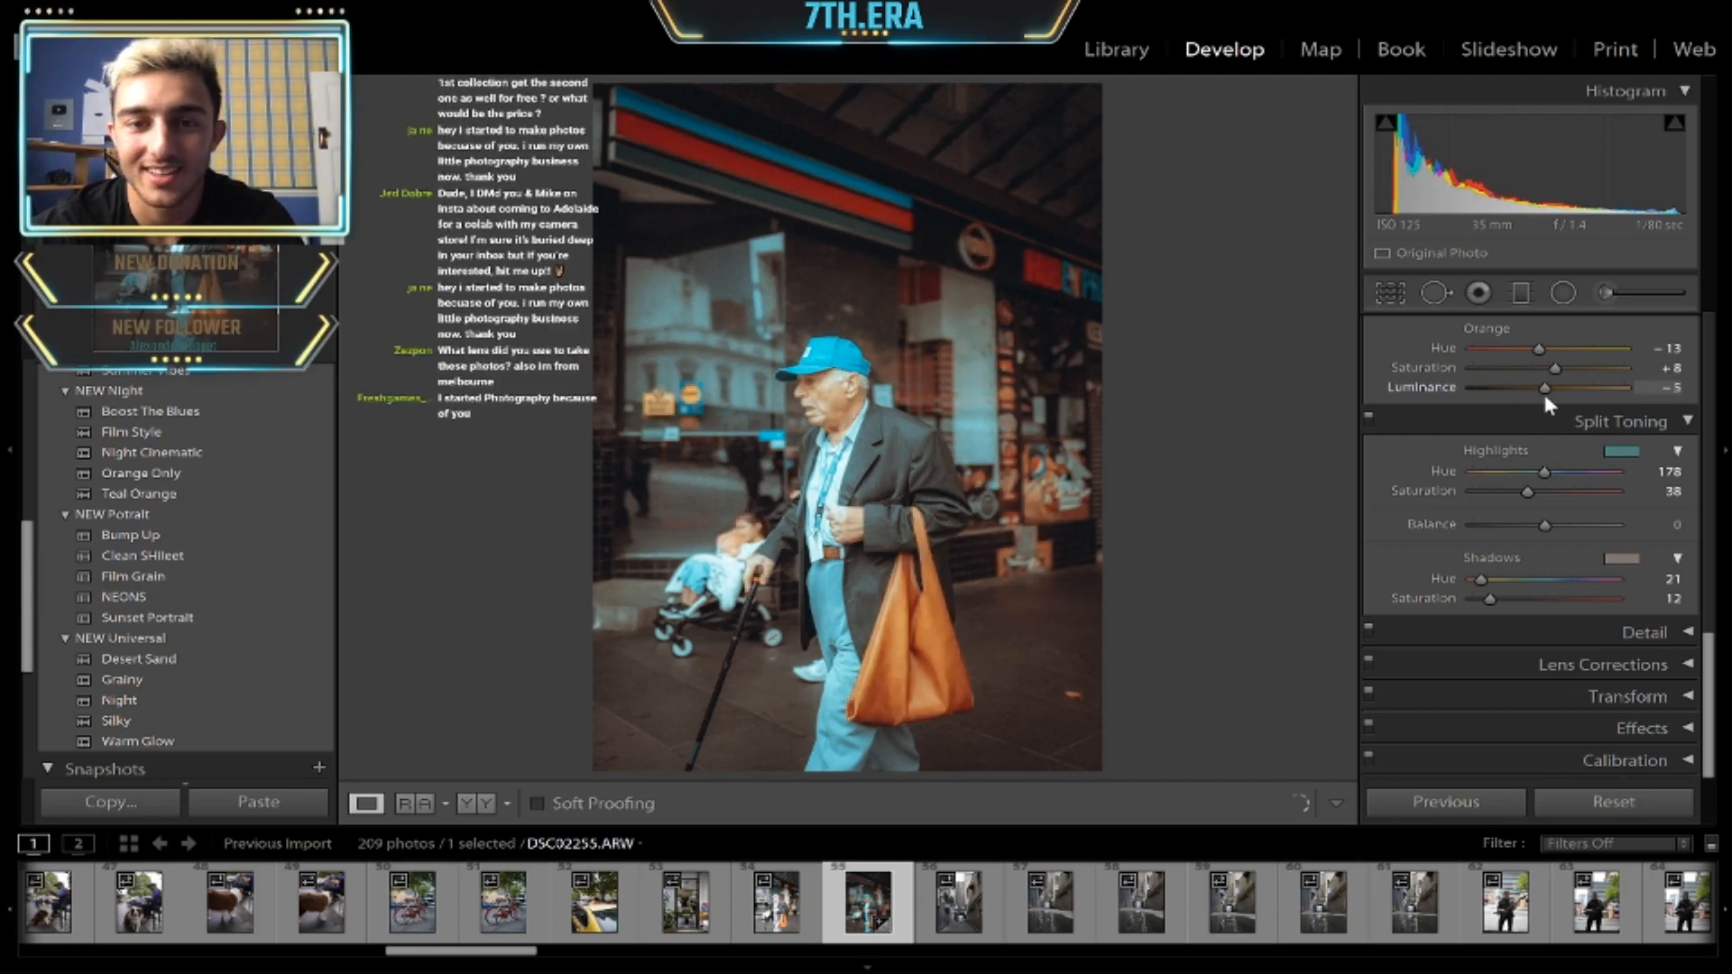
pyautogui.moveTo(1543, 390); pyautogui.dragTo(1529, 348)
pyautogui.press('\\')
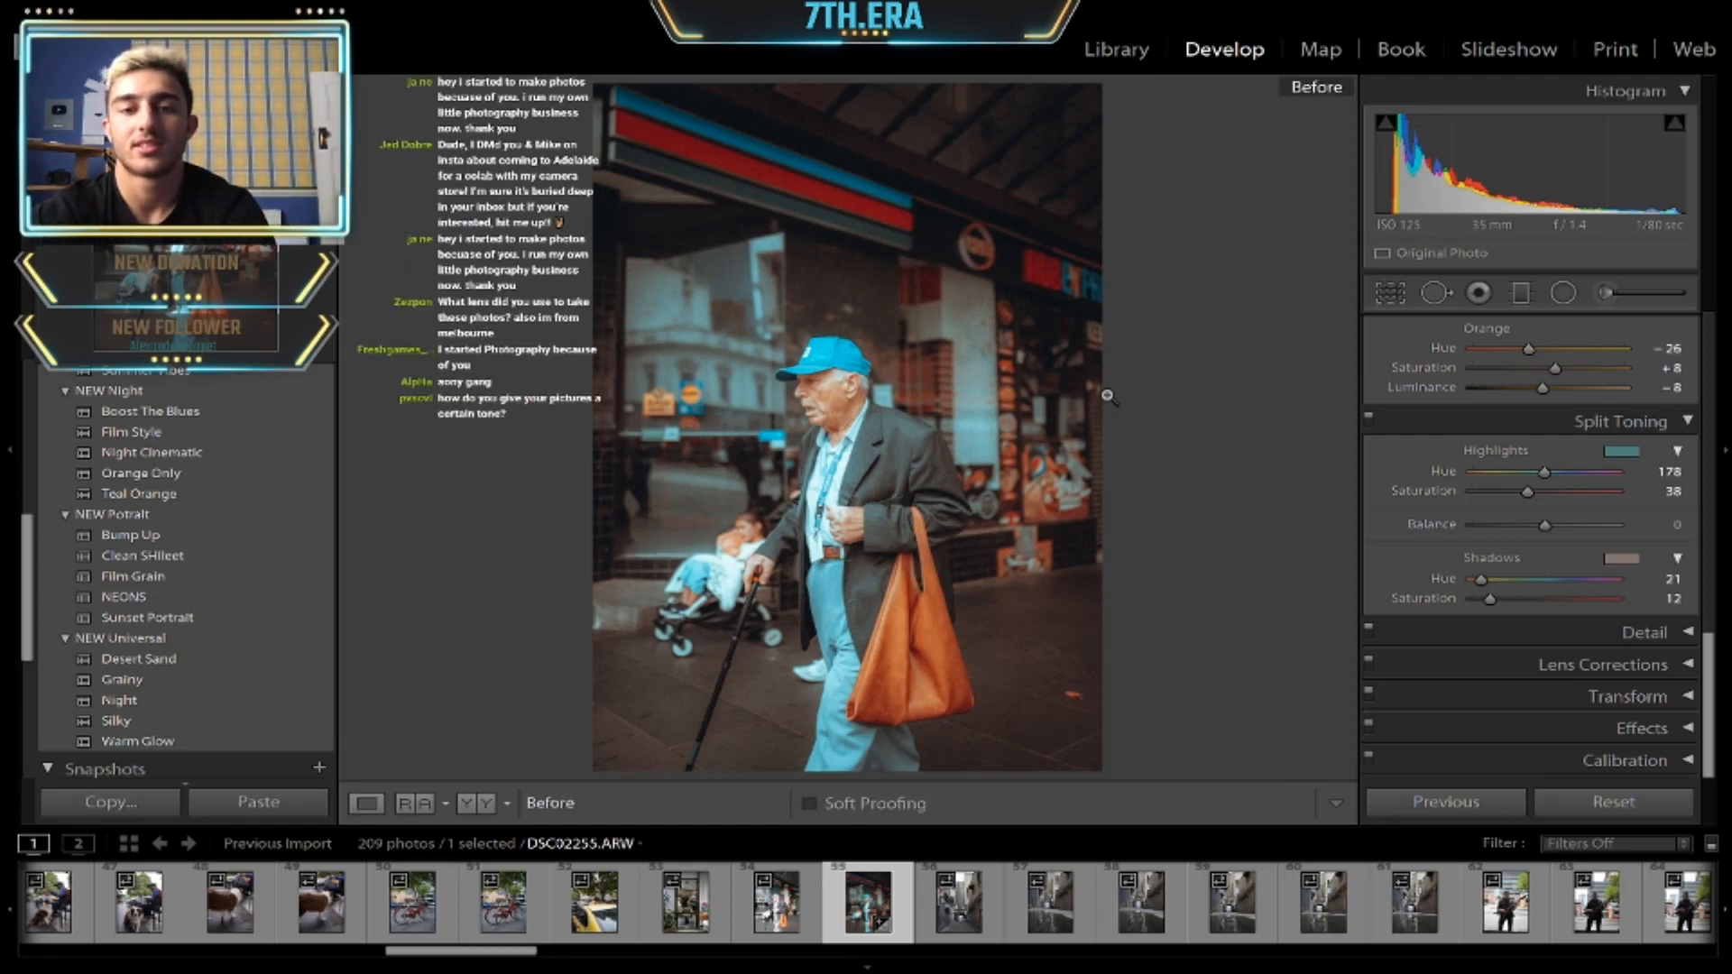
# - Return the elderly man's photo to its edited version and check his face in close-up
pyautogui.press('\\')
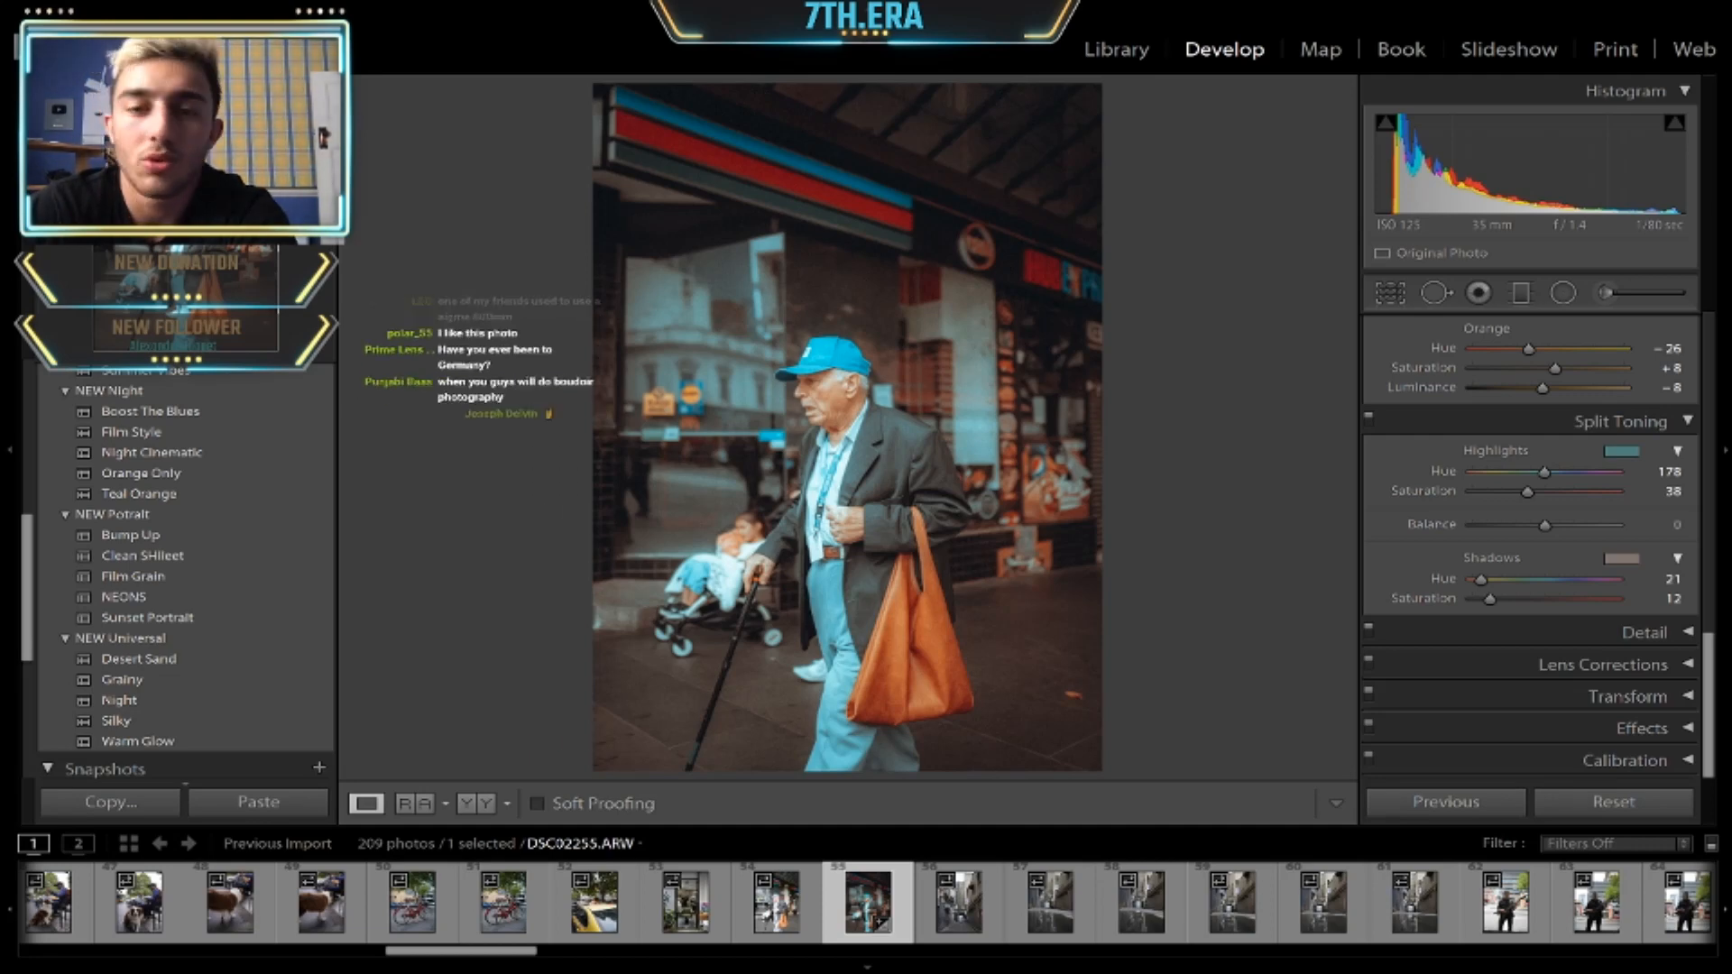
pyautogui.click(821, 368)
pyautogui.click(821, 368)
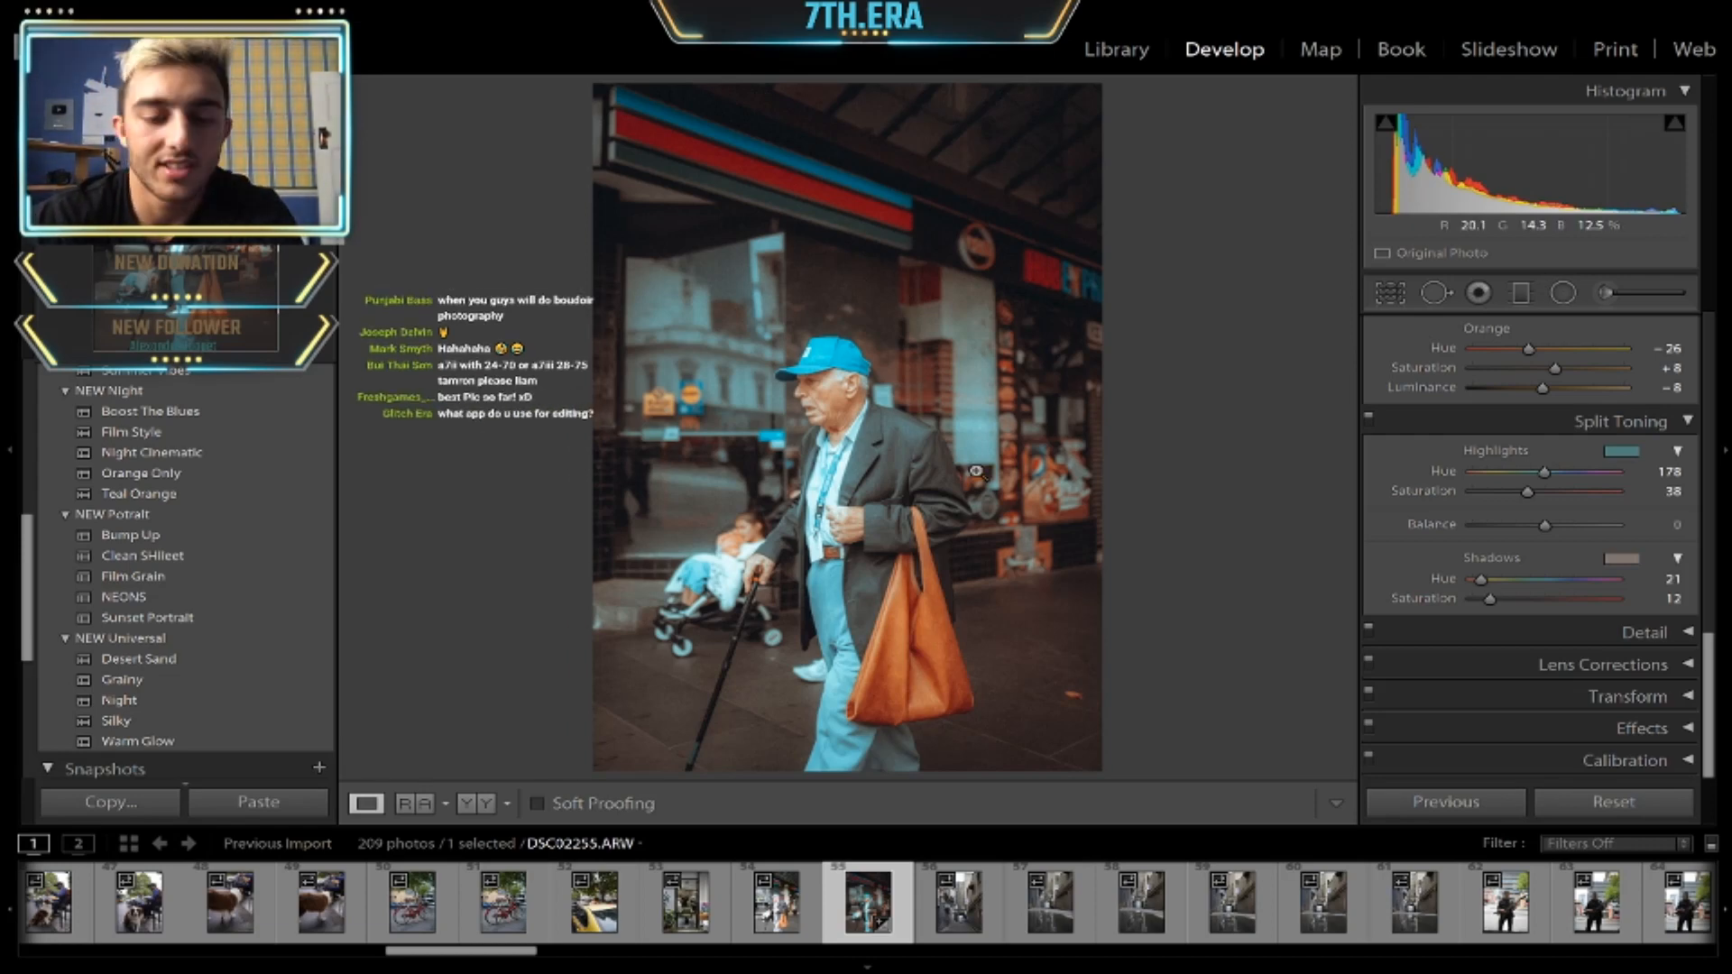
# - Browse the photo grid of the previous import for the next street photo to edit
pyautogui.press('g')
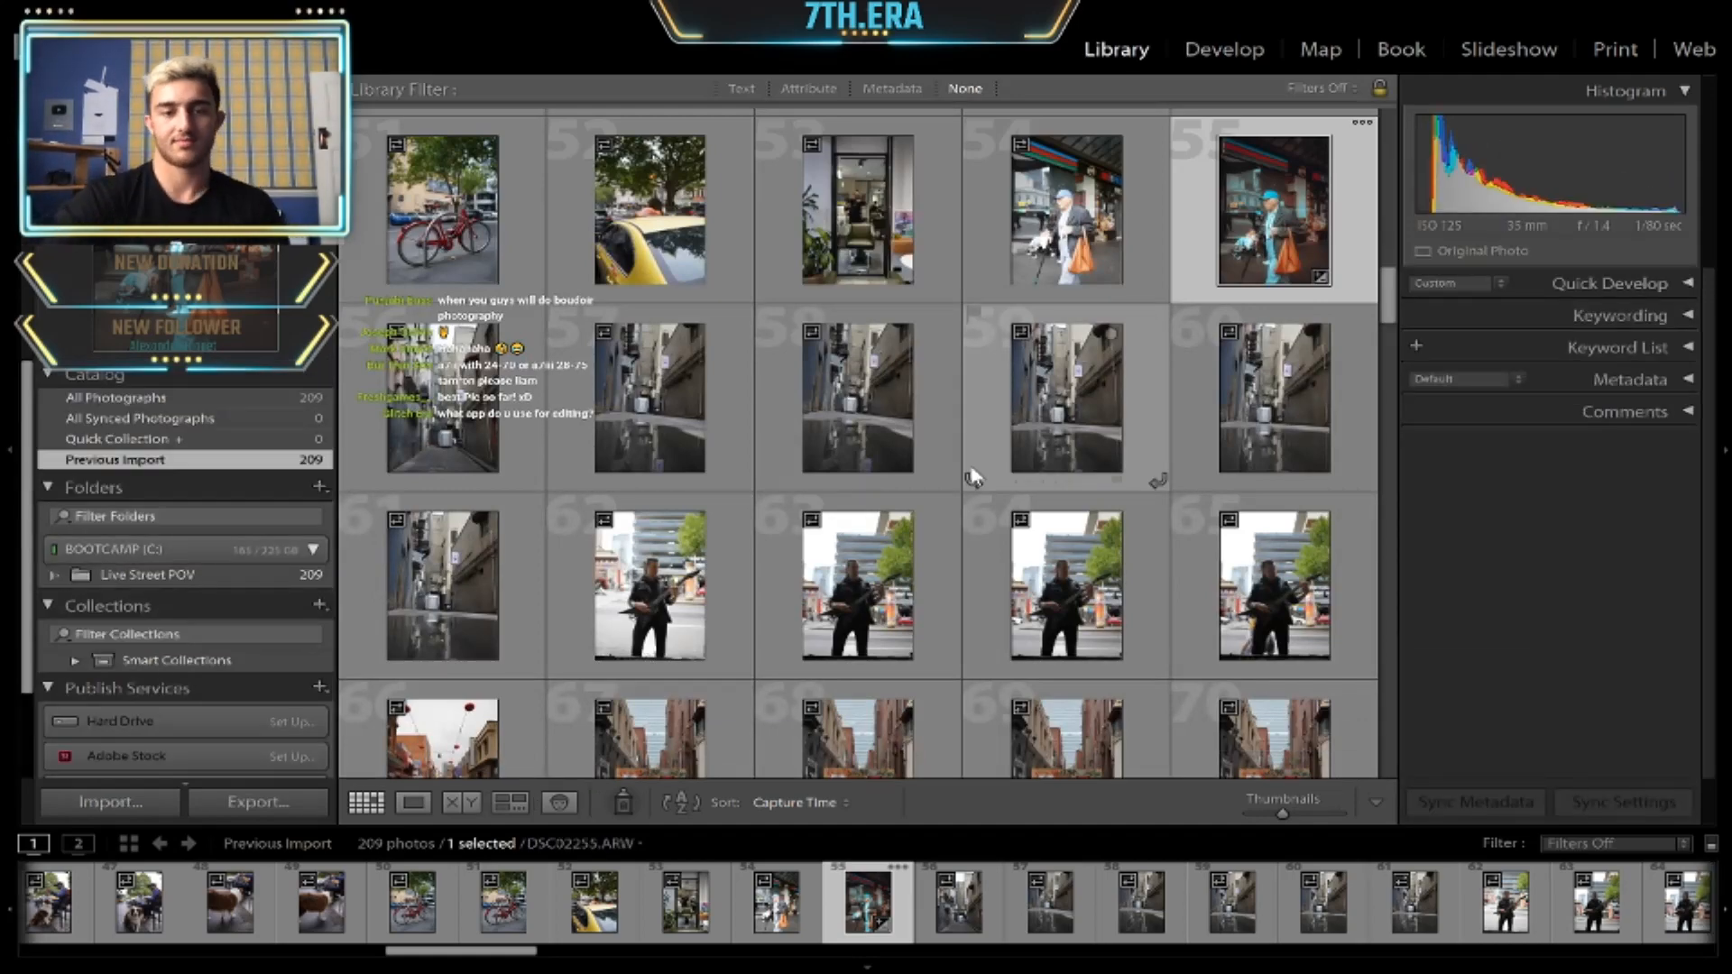
pyautogui.scroll(-3, 976, 476)
pyautogui.scroll(10, 976, 477)
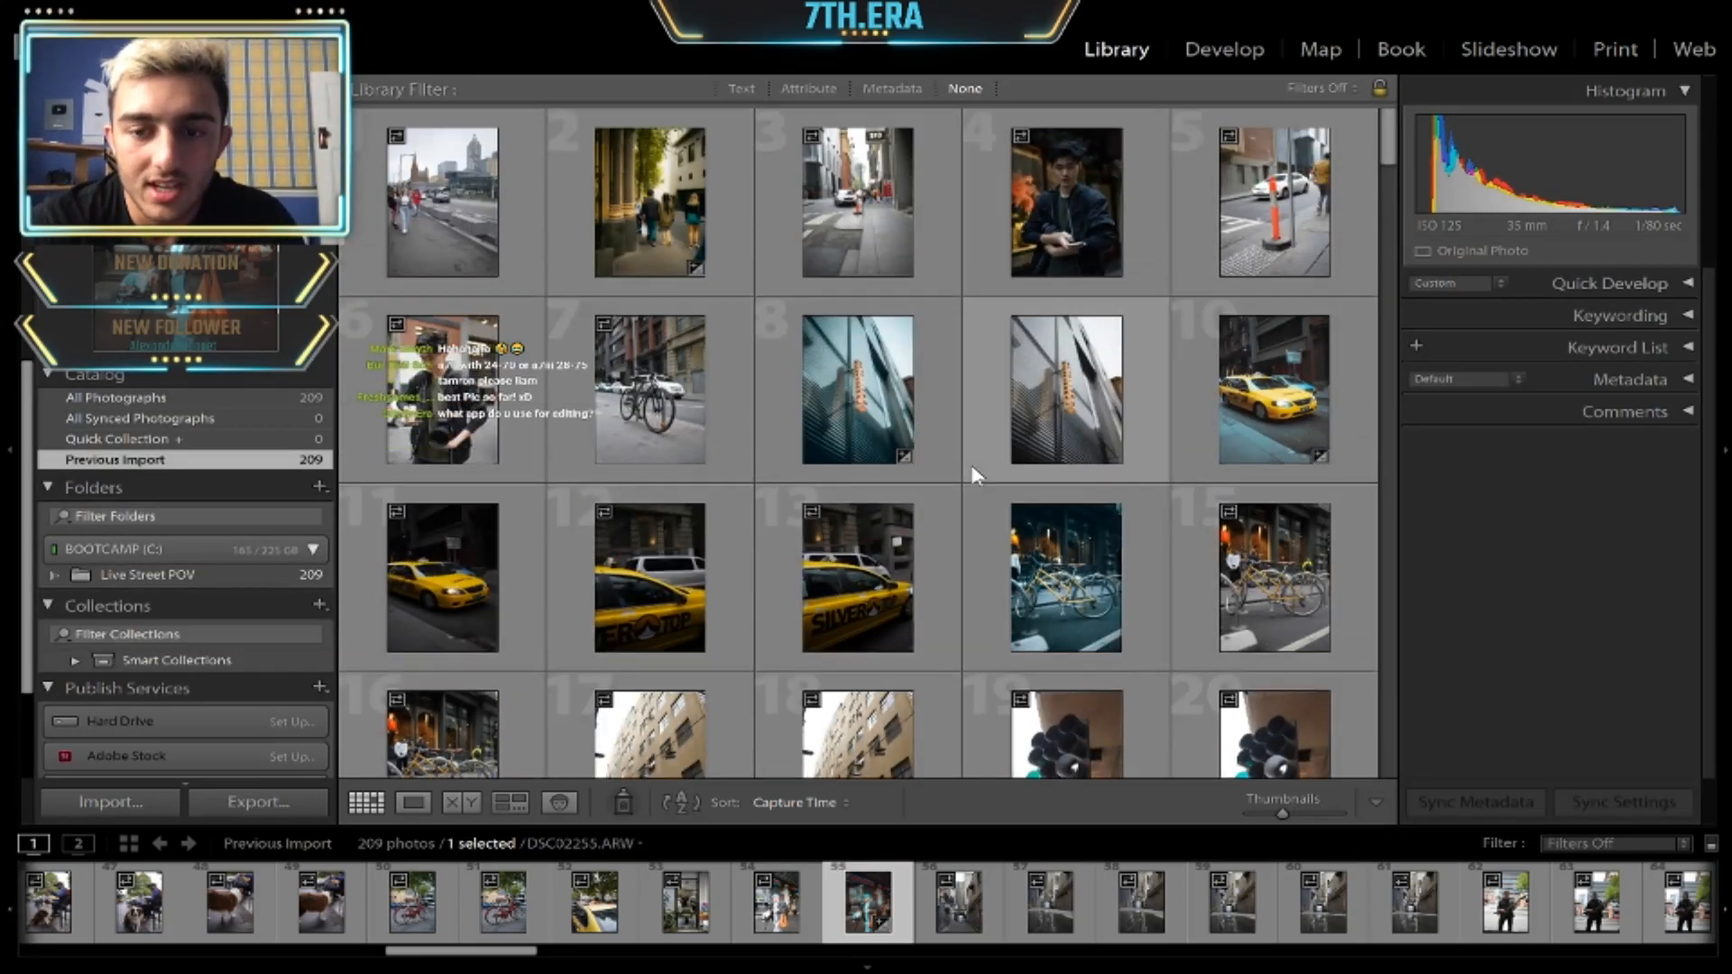
pyautogui.scroll(-1, 976, 477)
pyautogui.scroll(-3, 976, 476)
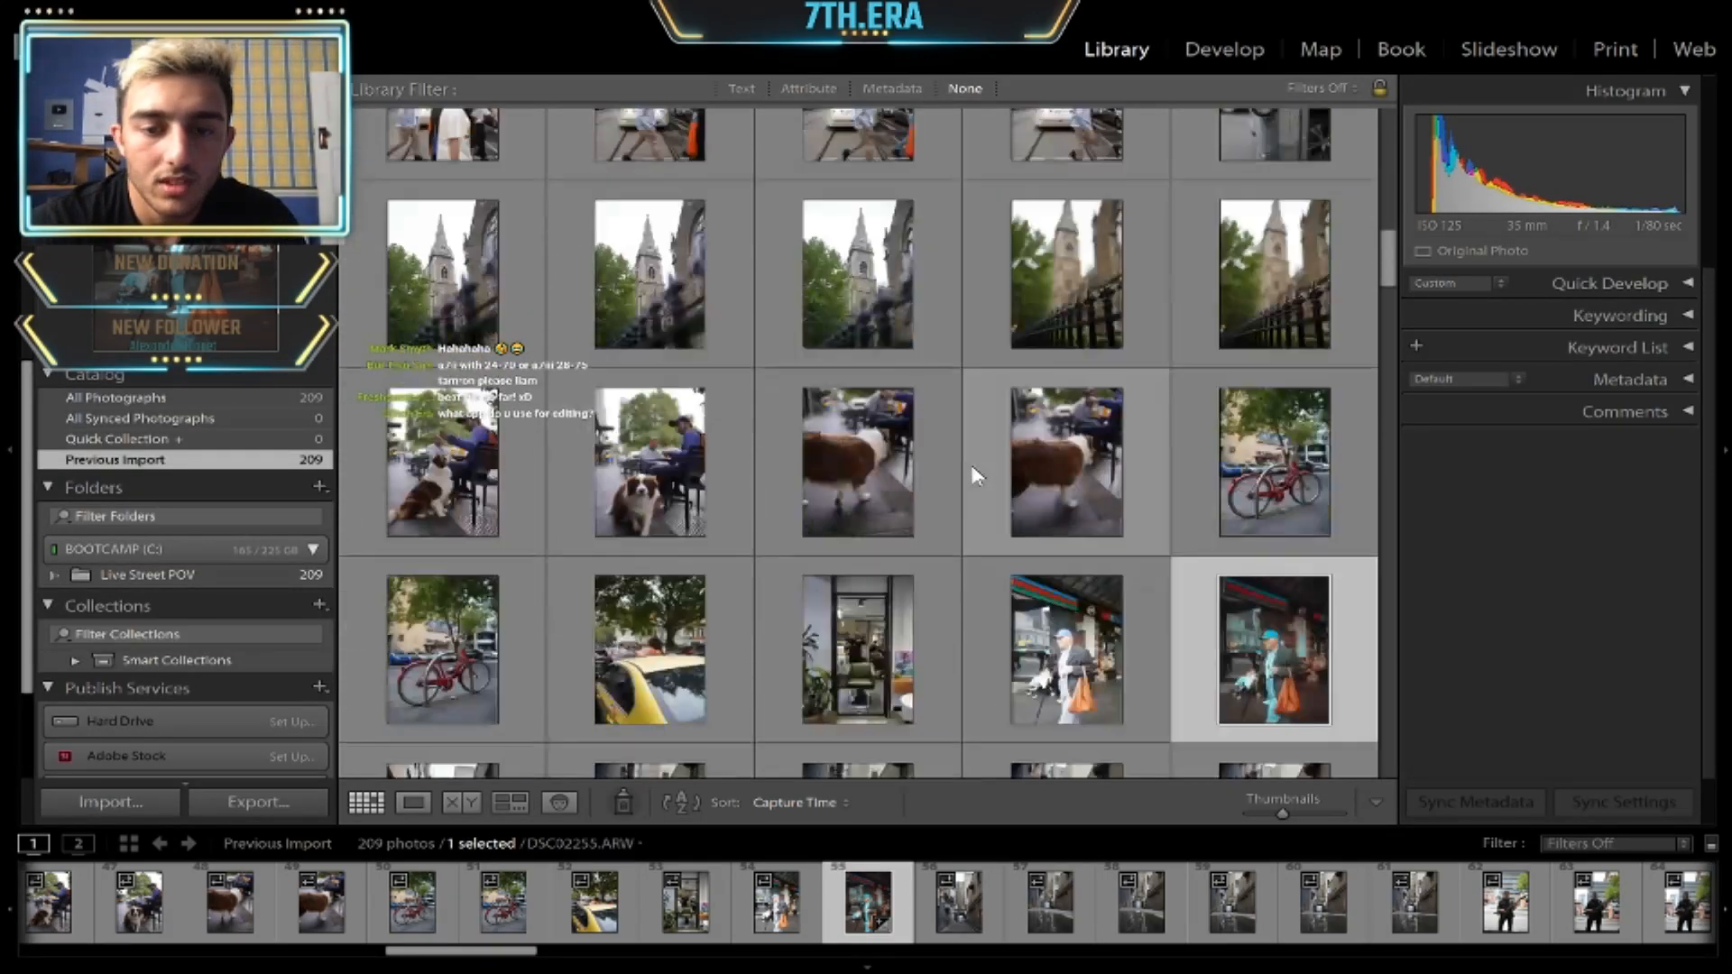
pyautogui.scroll(2, 975, 477)
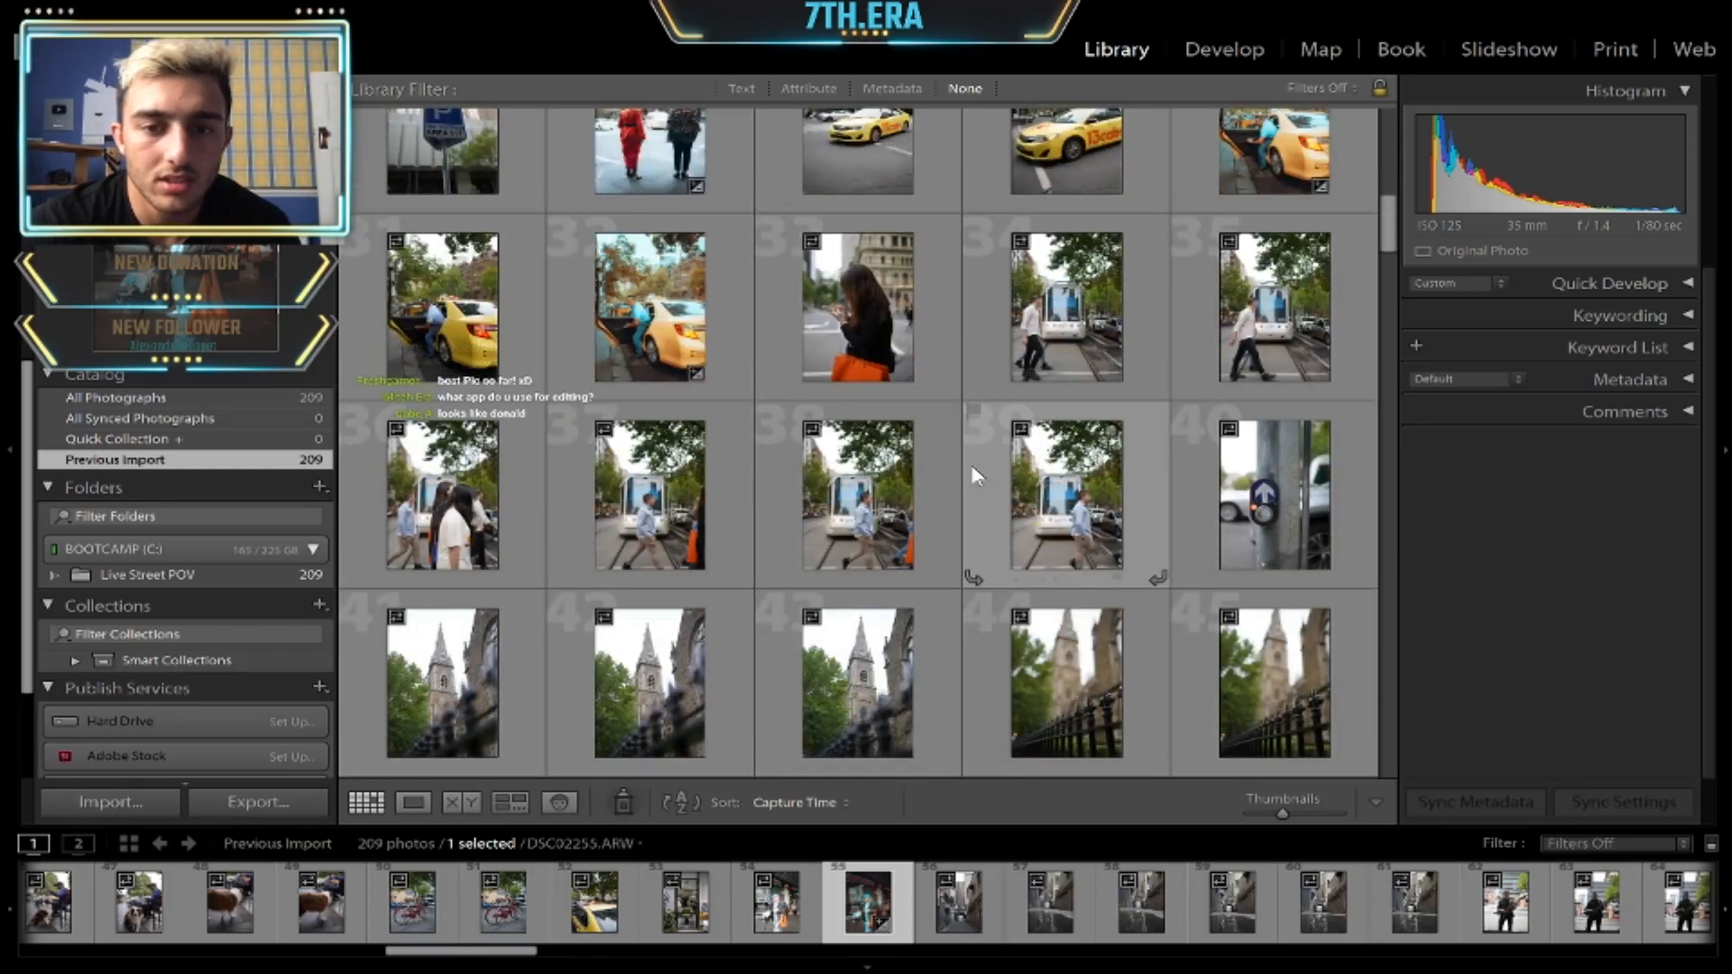
pyautogui.click(976, 476)
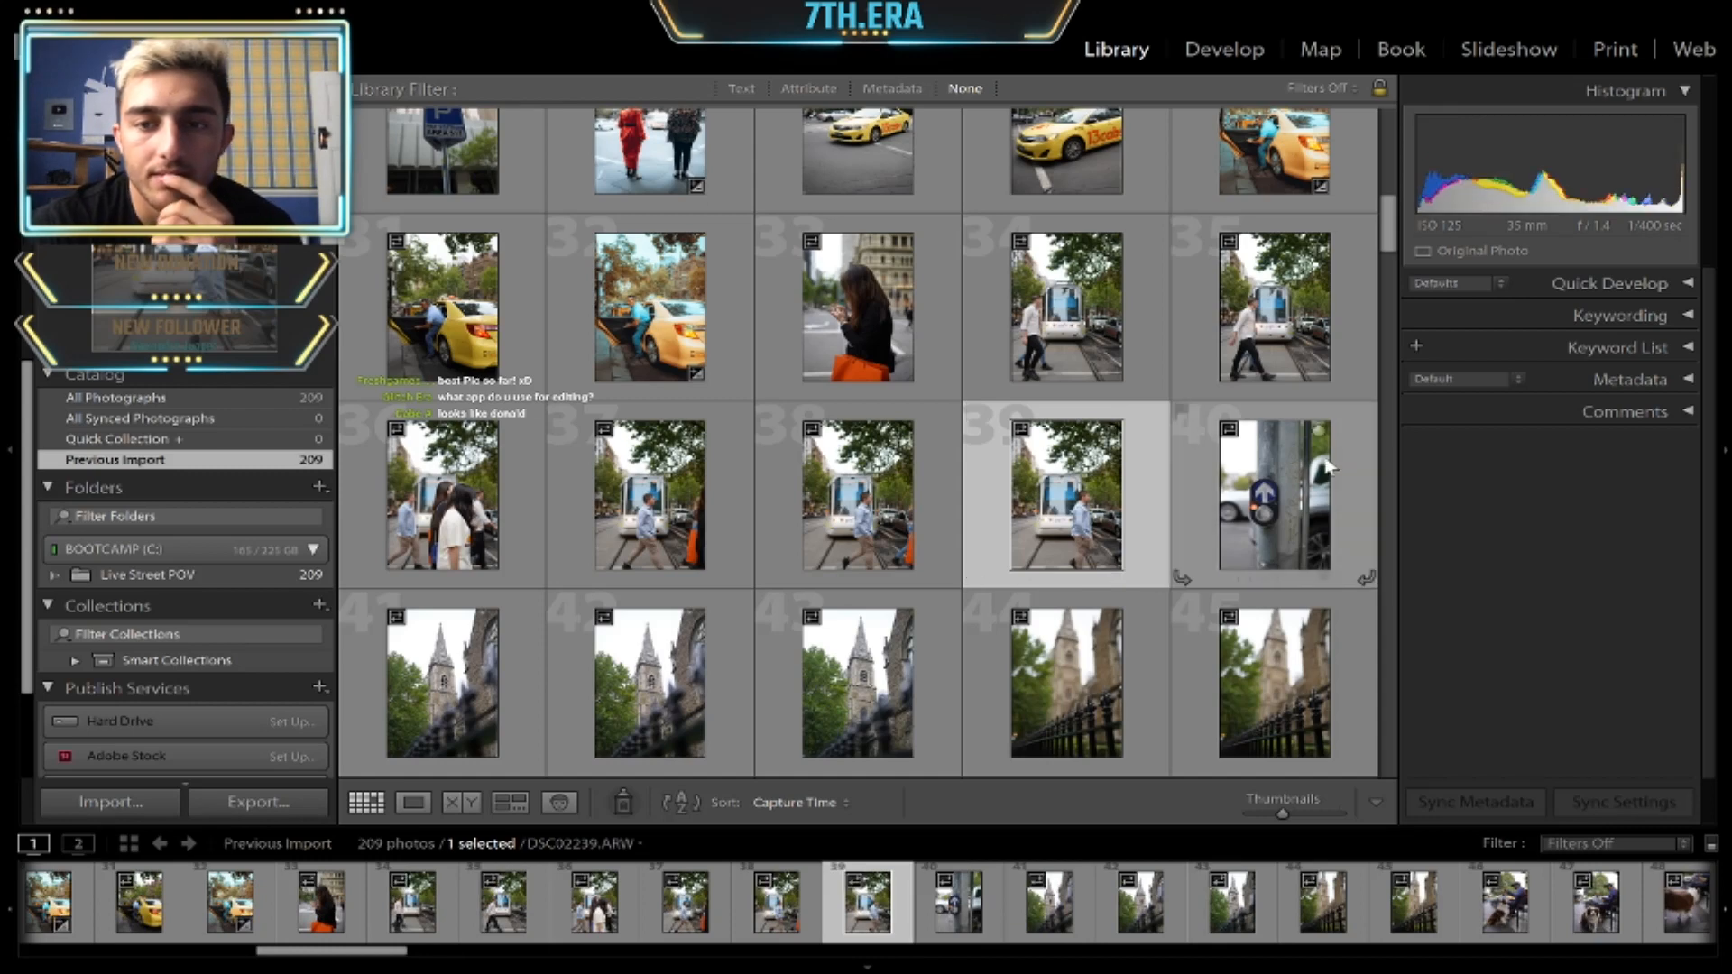
pyautogui.scroll(-5, 859, 374)
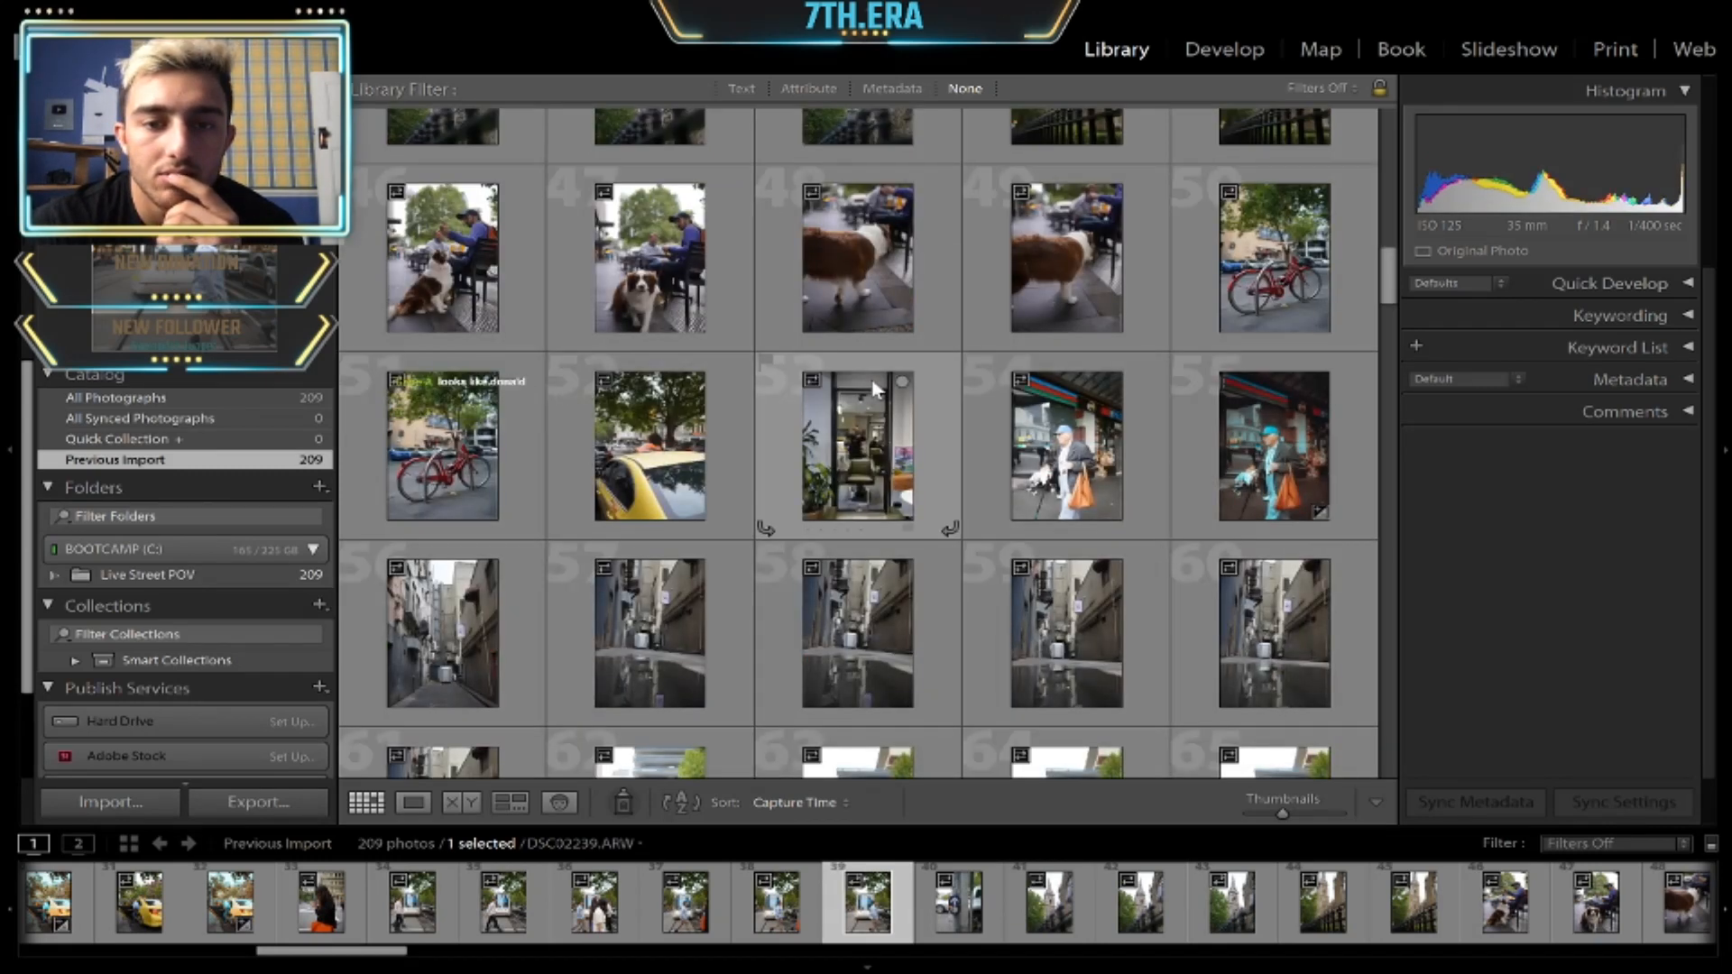
# - Open the brown-and-white dog's photo DSC02247.ARW for editing and compare it with the neighbouring shots
pyautogui.doubleClick(735, 339)
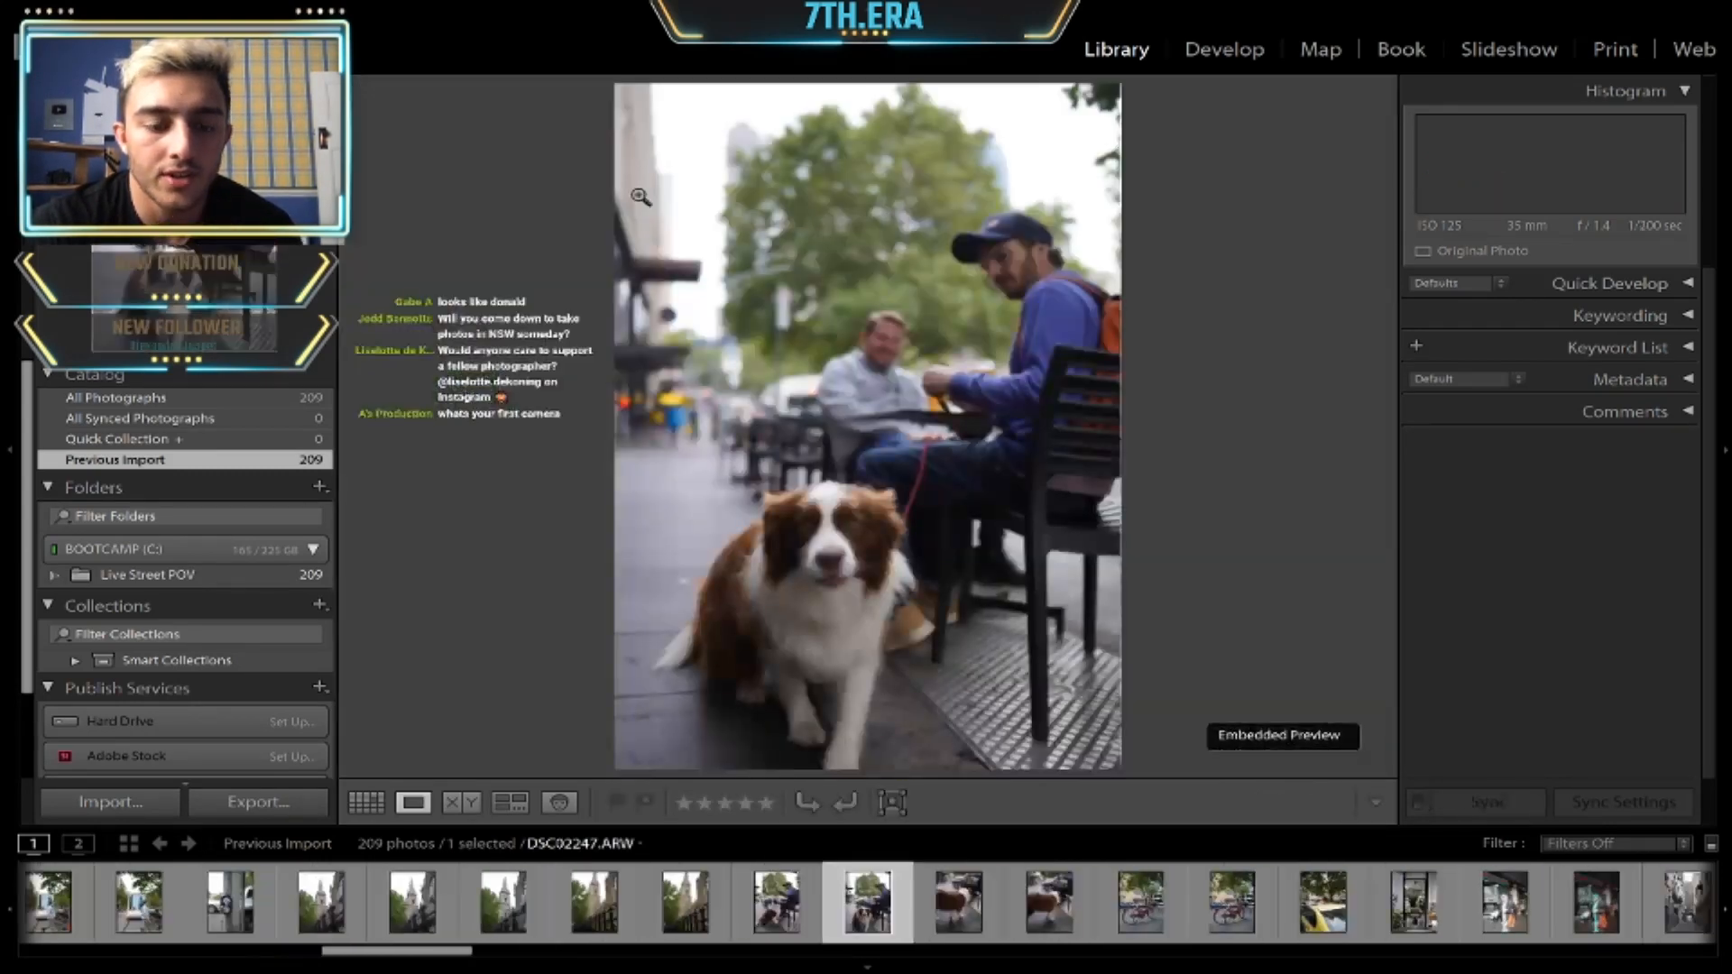
pyautogui.press('d')
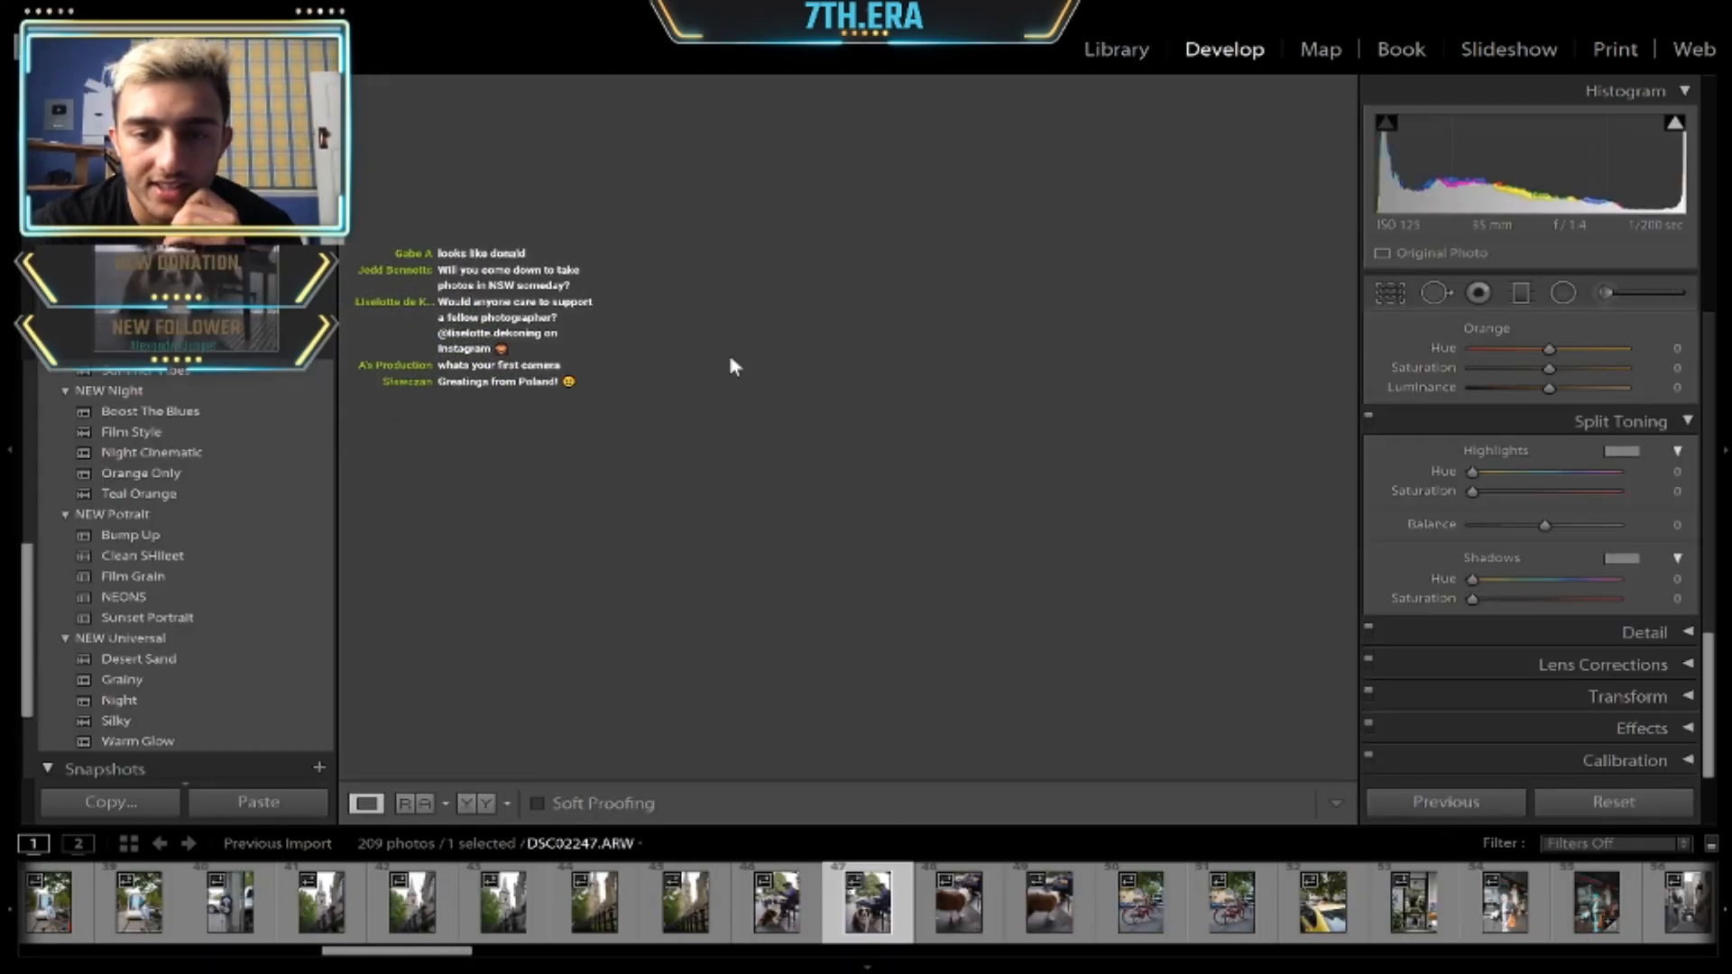
pyautogui.press('Left')
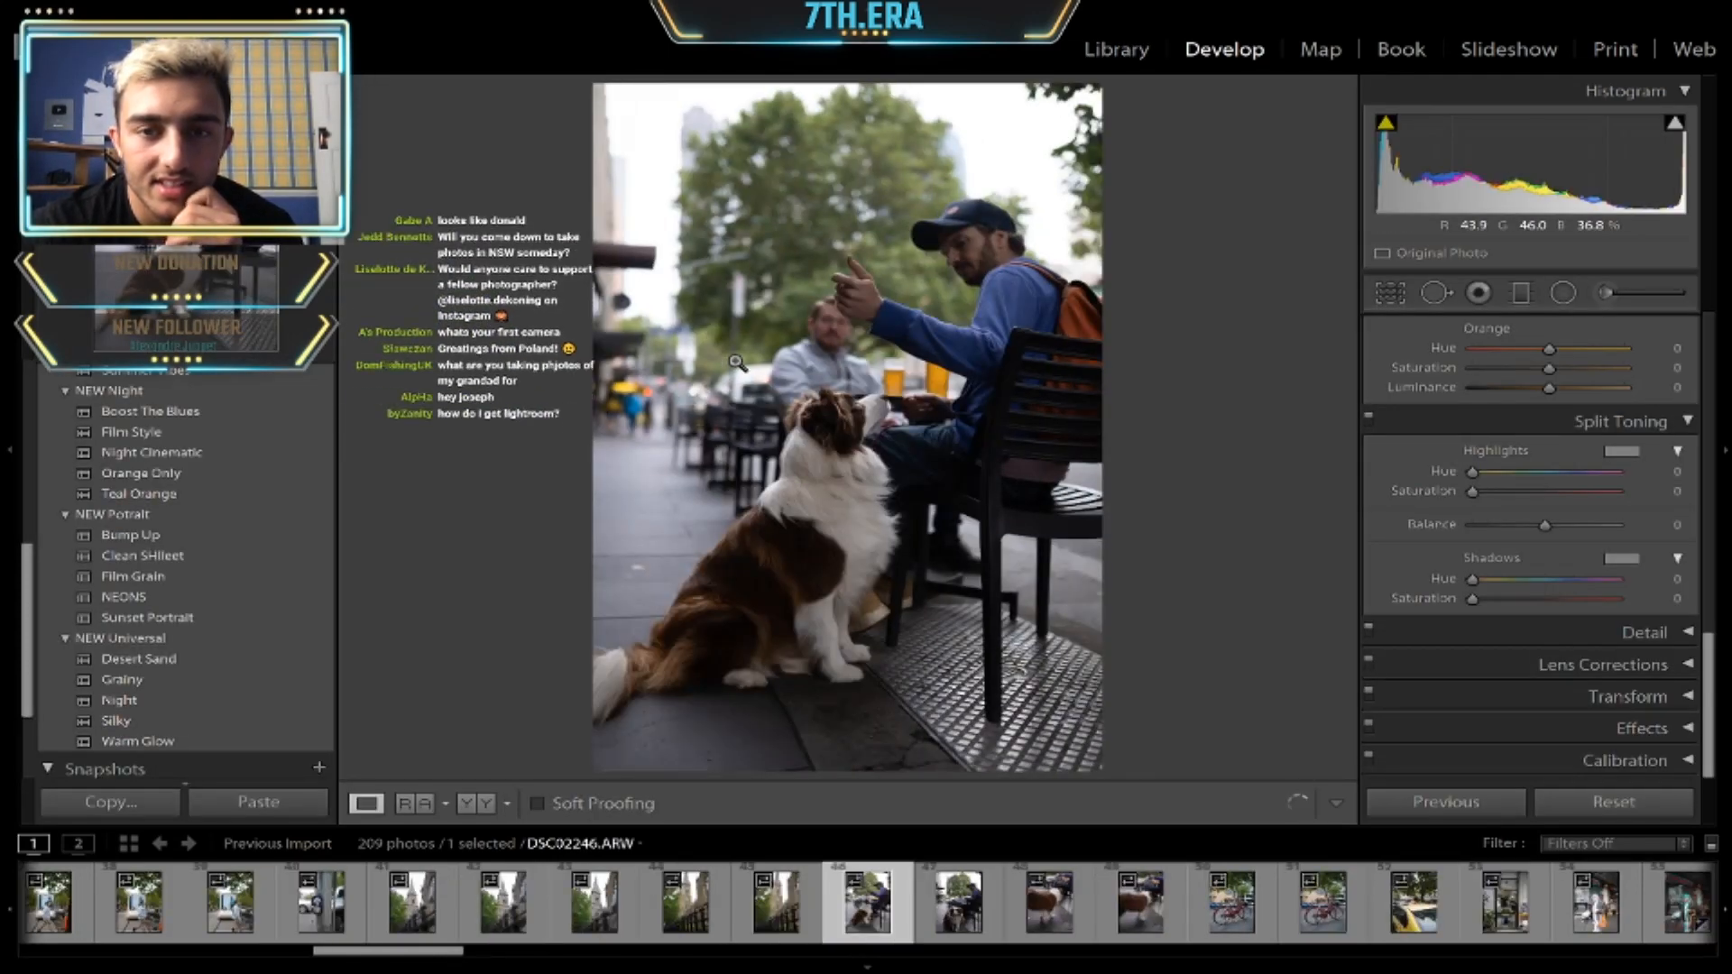
pyautogui.press('Right')
pyautogui.press('Right')
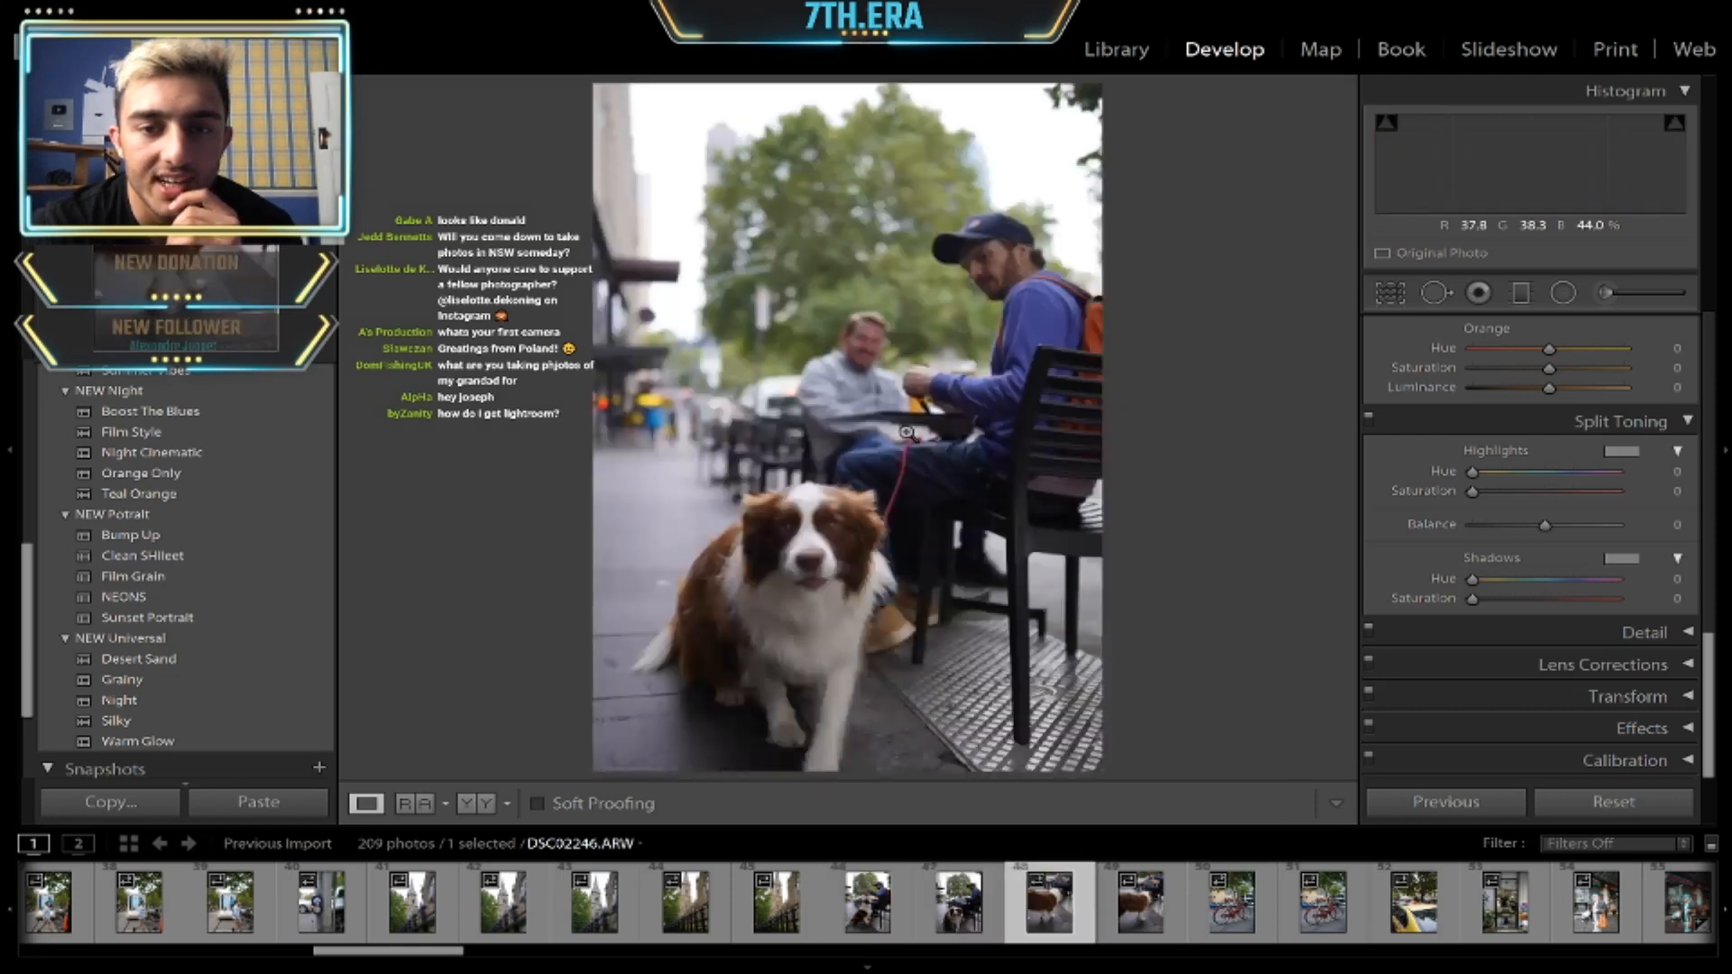
pyautogui.press('Left')
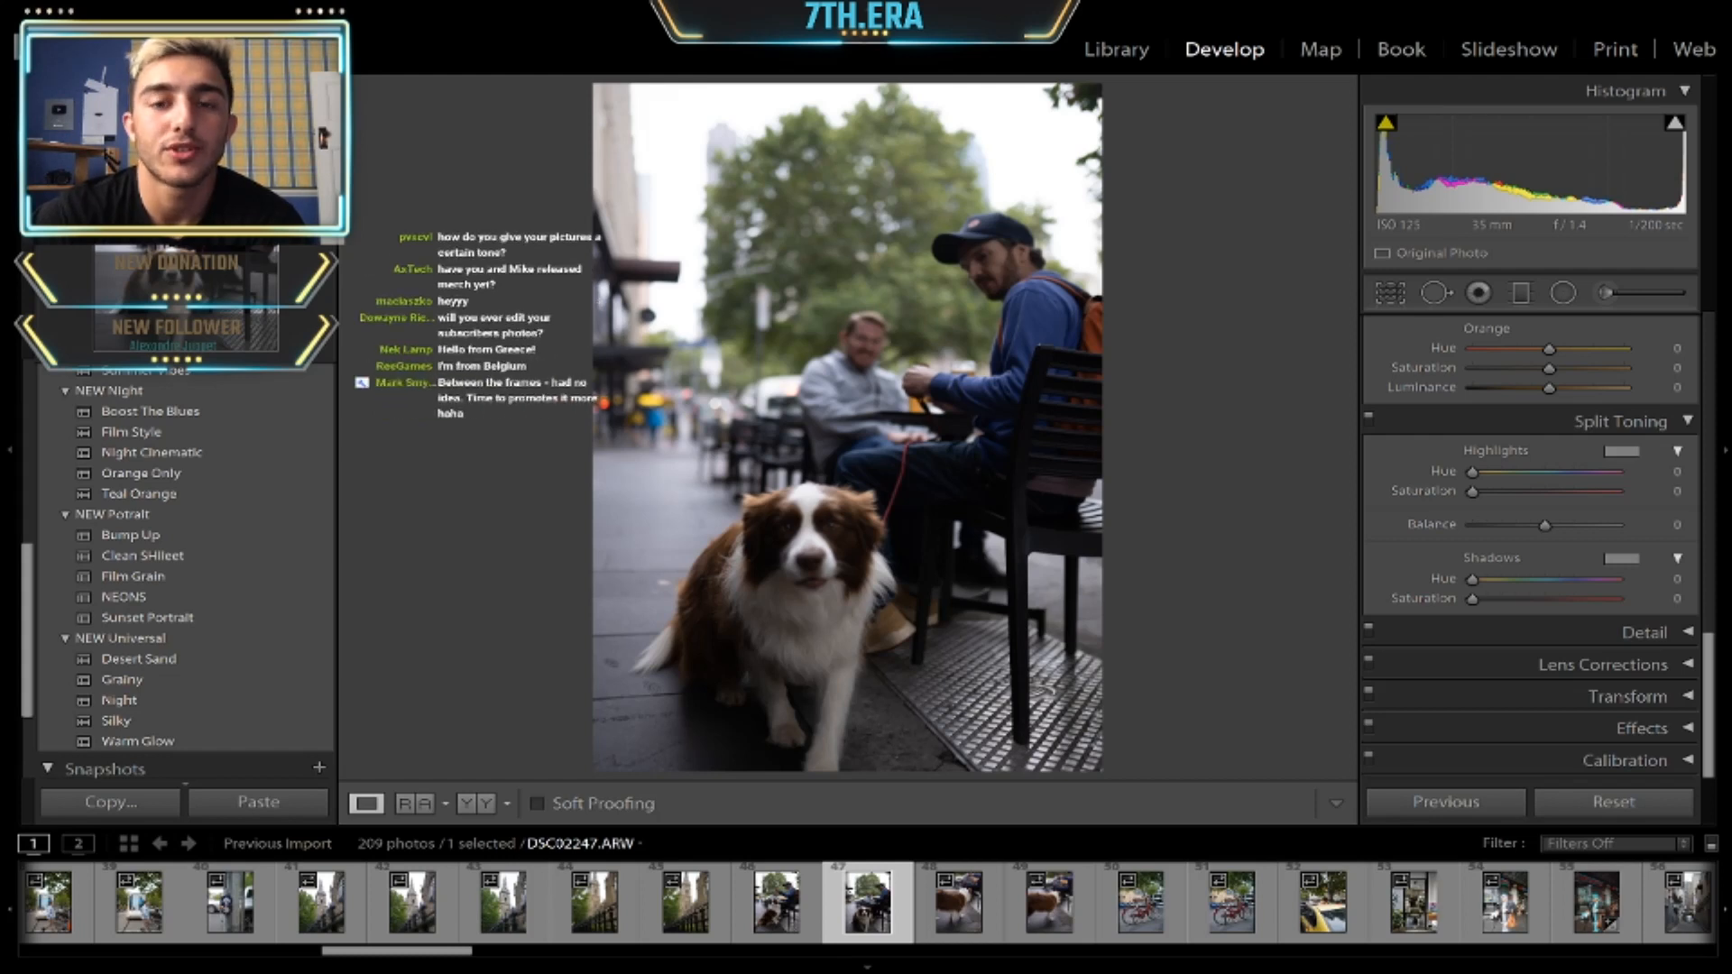
# - Look at the first red bicycle photo, and open the second one, DSC02251.ARW, for editing
pyautogui.click(1137, 920)
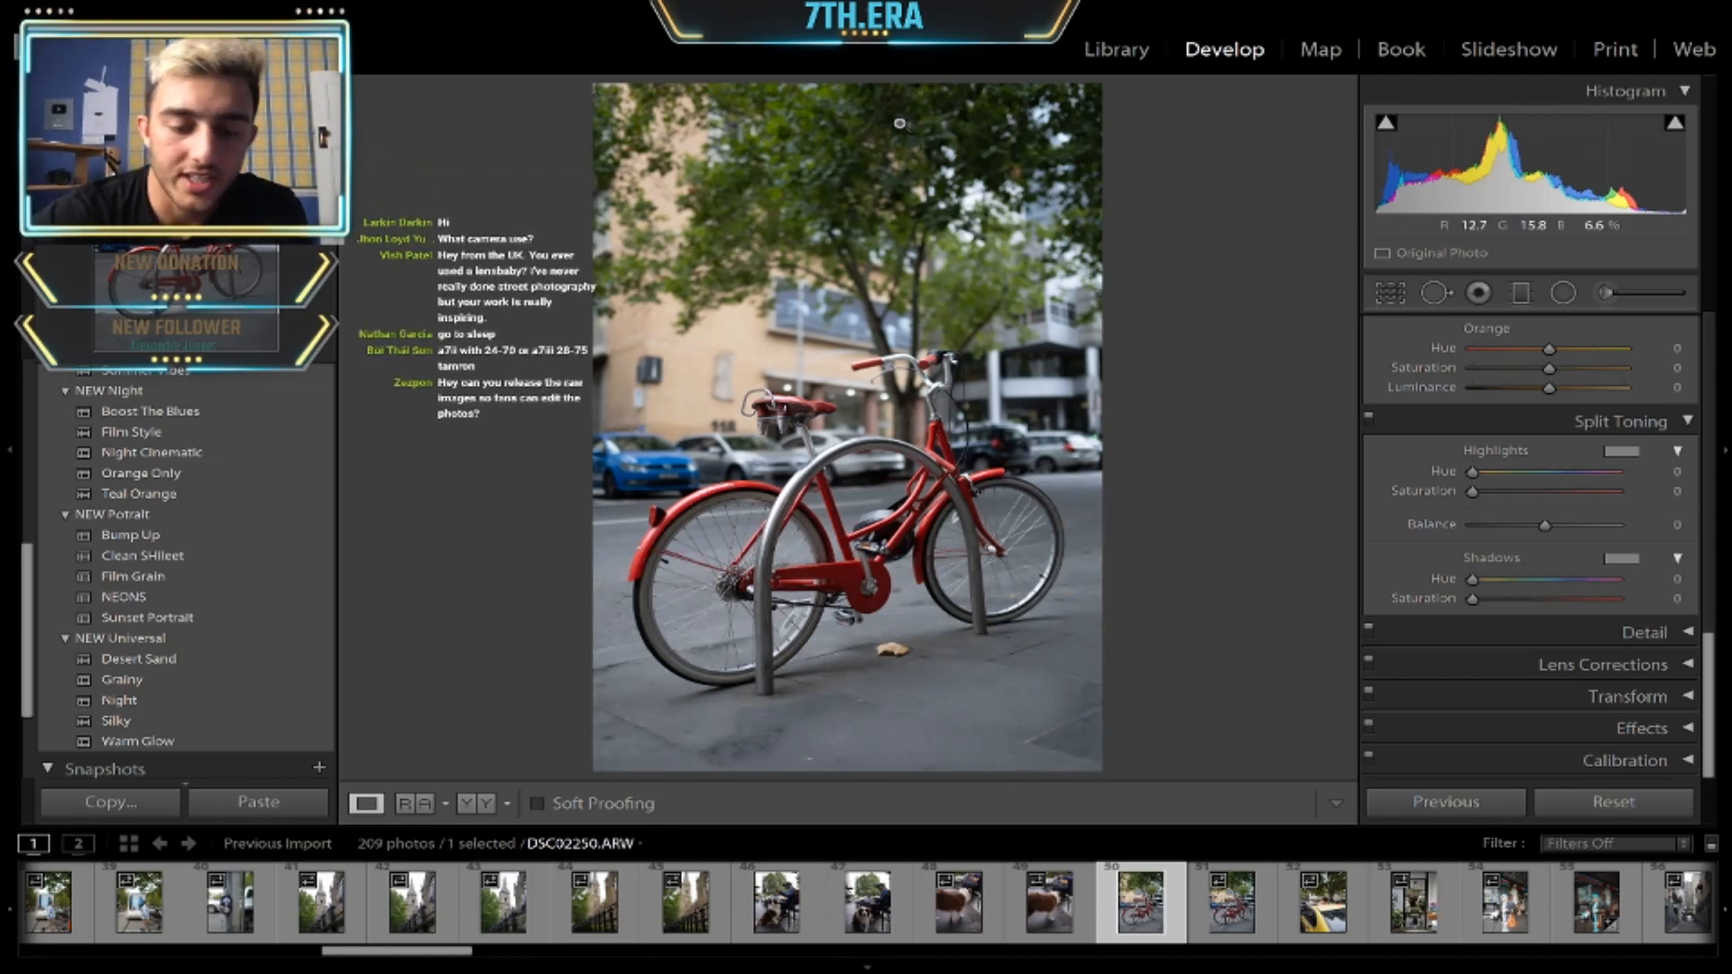
pyautogui.press('g')
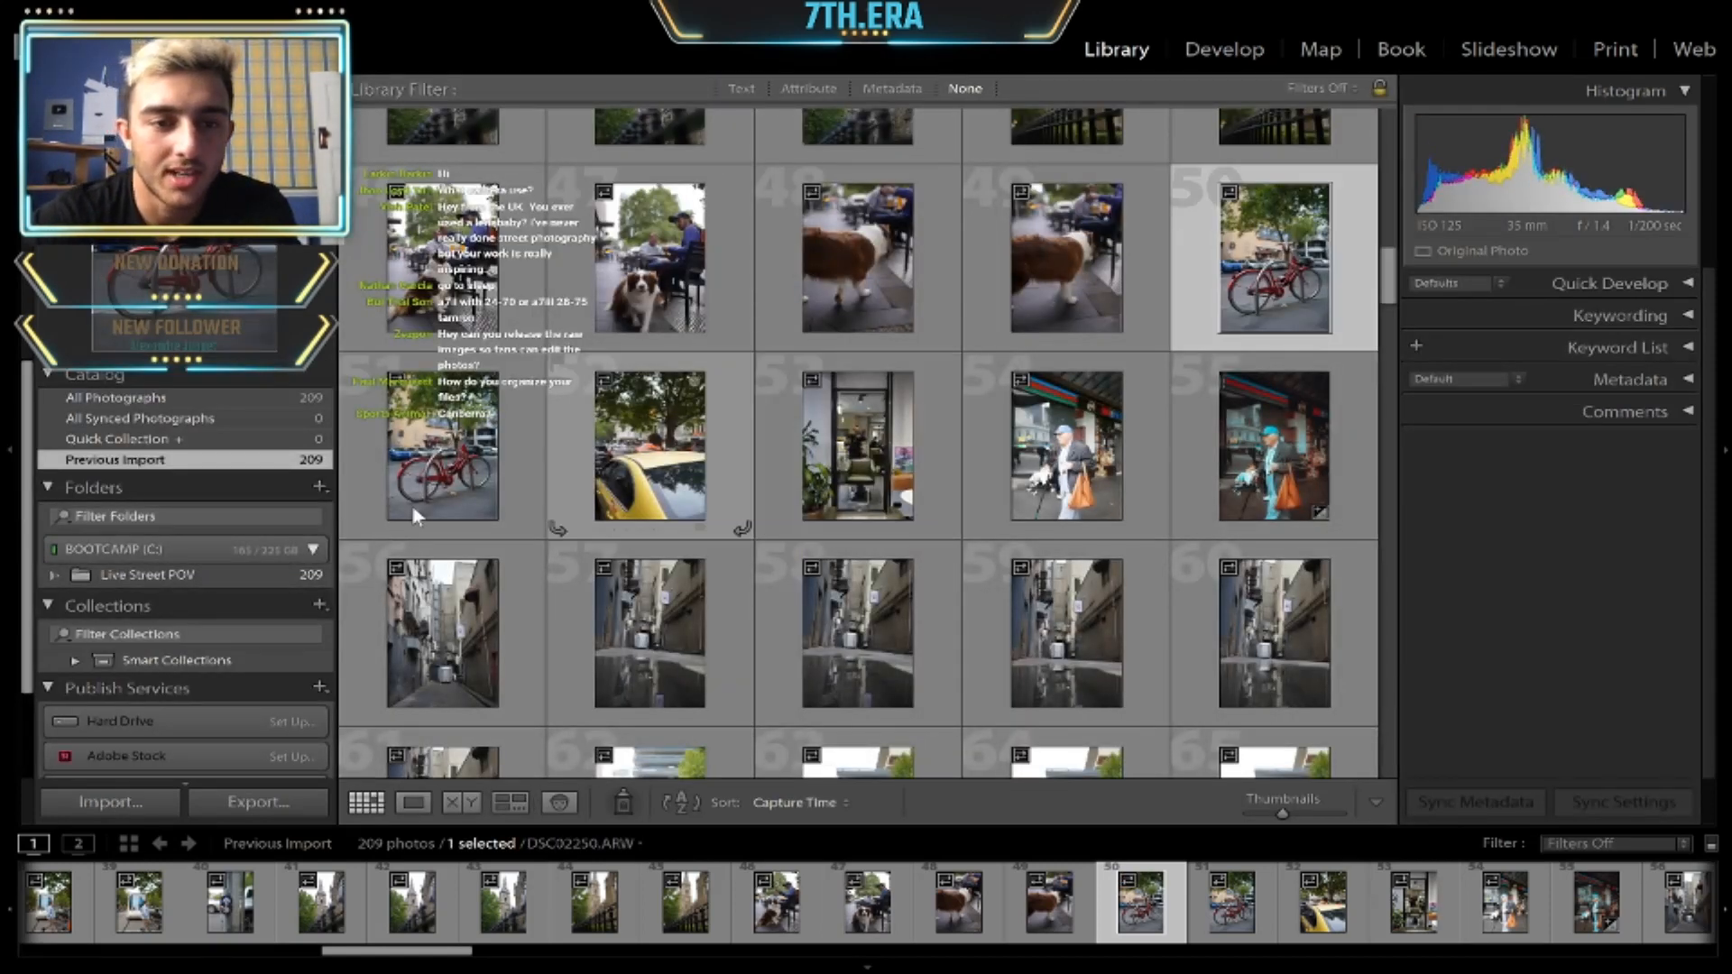
pyautogui.doubleClick(415, 504)
pyautogui.press('d')
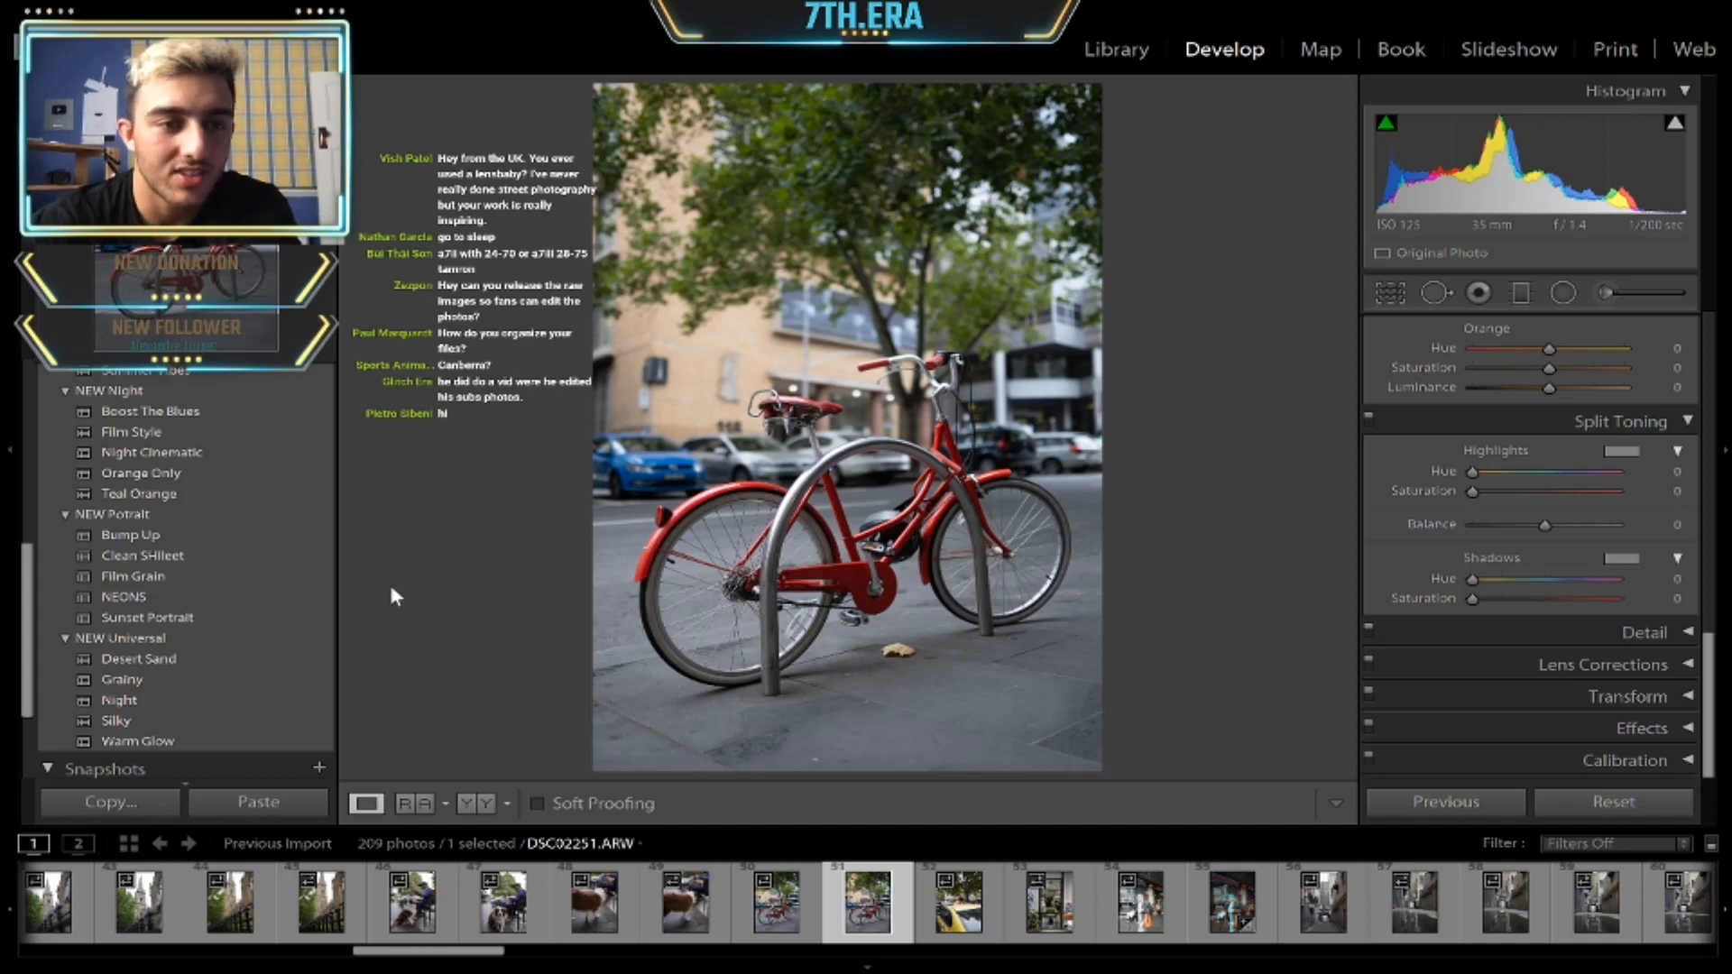
# - Apply the Sunset Portrait preset to the red bicycle photo and compare the result with the original
pyautogui.click(177, 555)
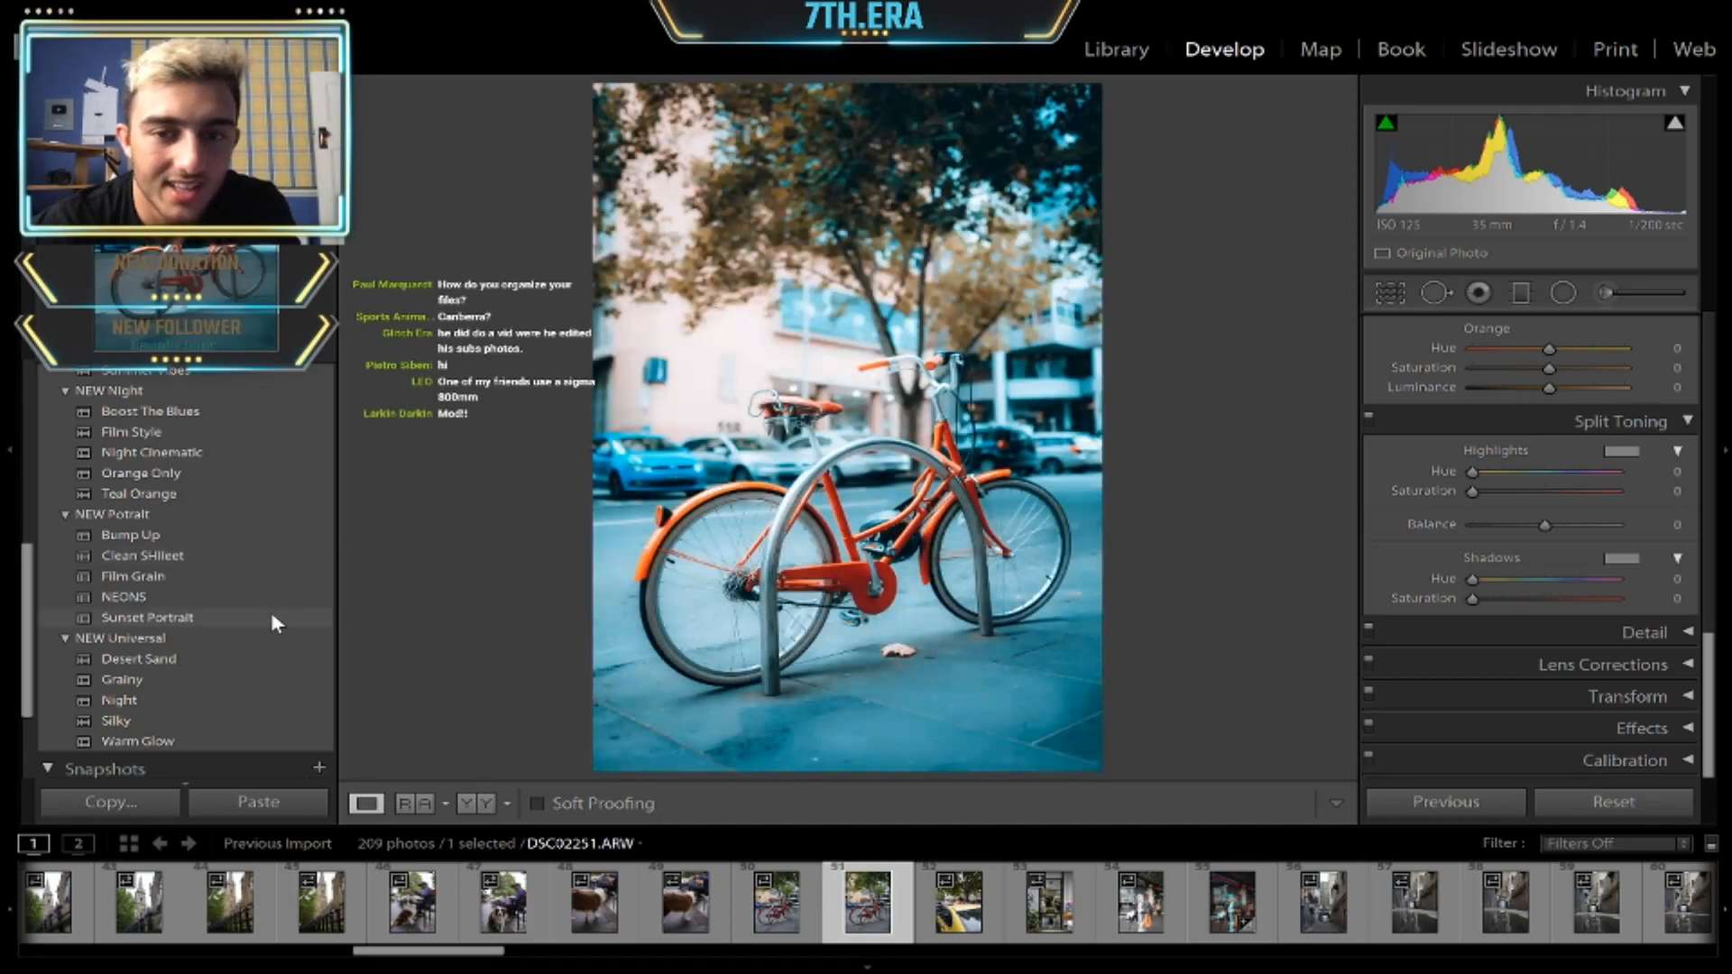
pyautogui.click(270, 617)
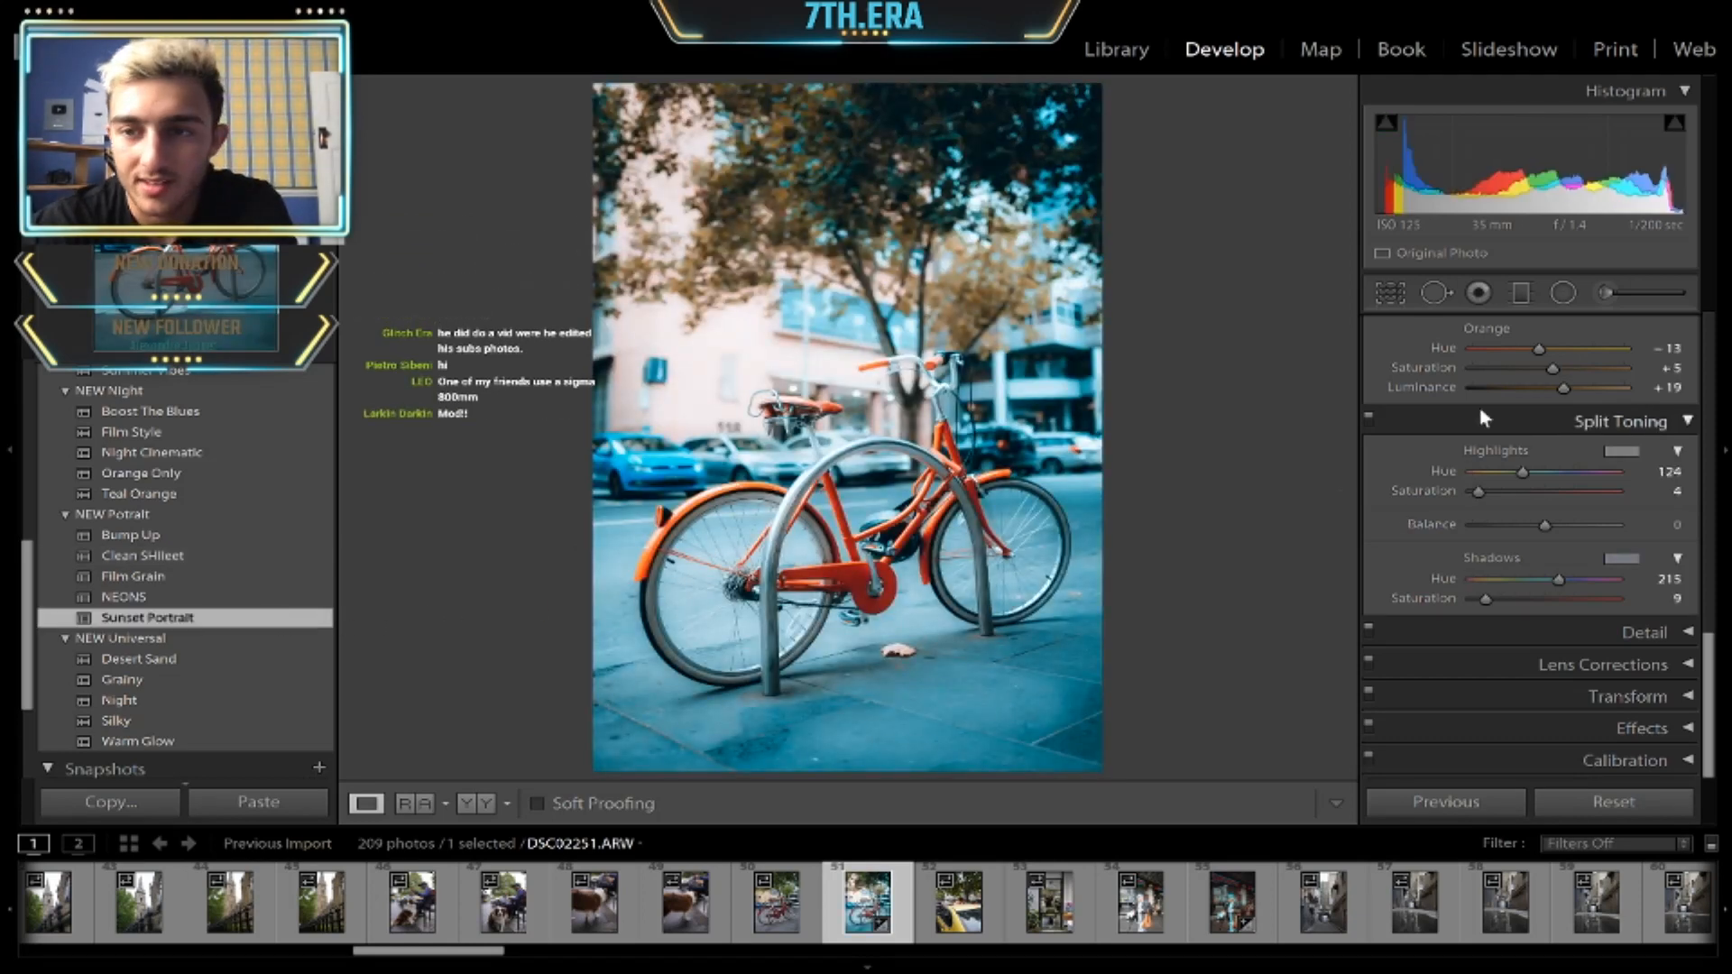
pyautogui.press('\\')
pyautogui.press('\\')
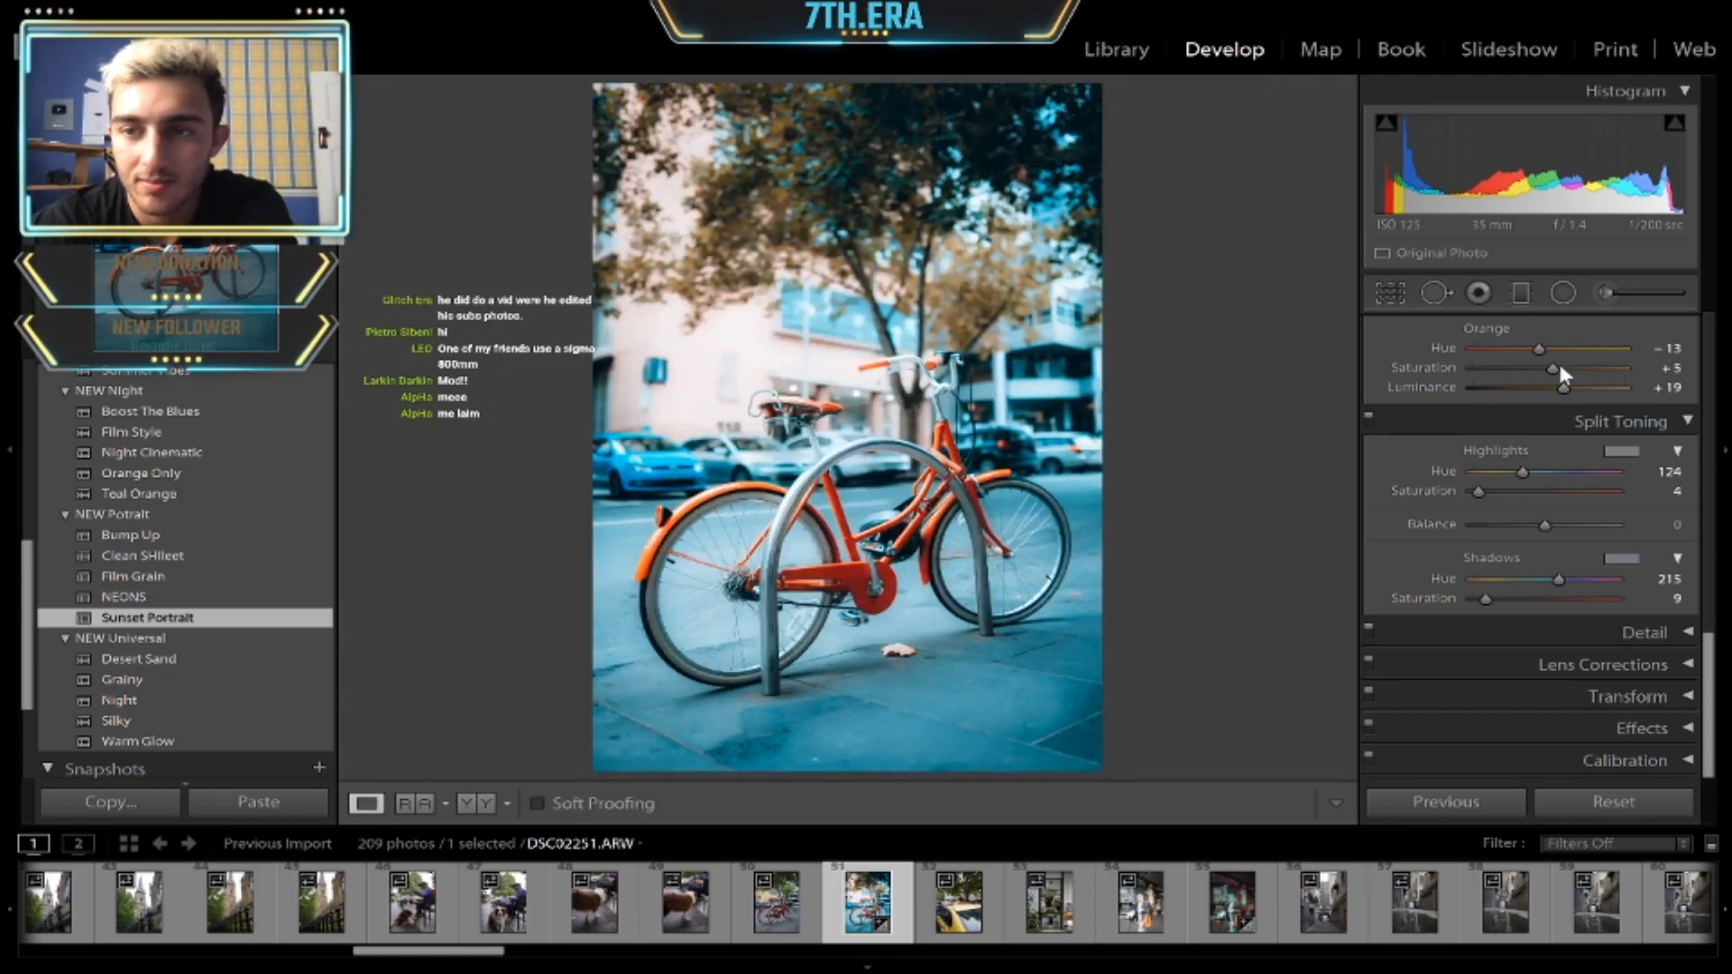
# - Set the Orange hue to -45 on the bicycle photo
pyautogui.scroll(5, 1562, 387)
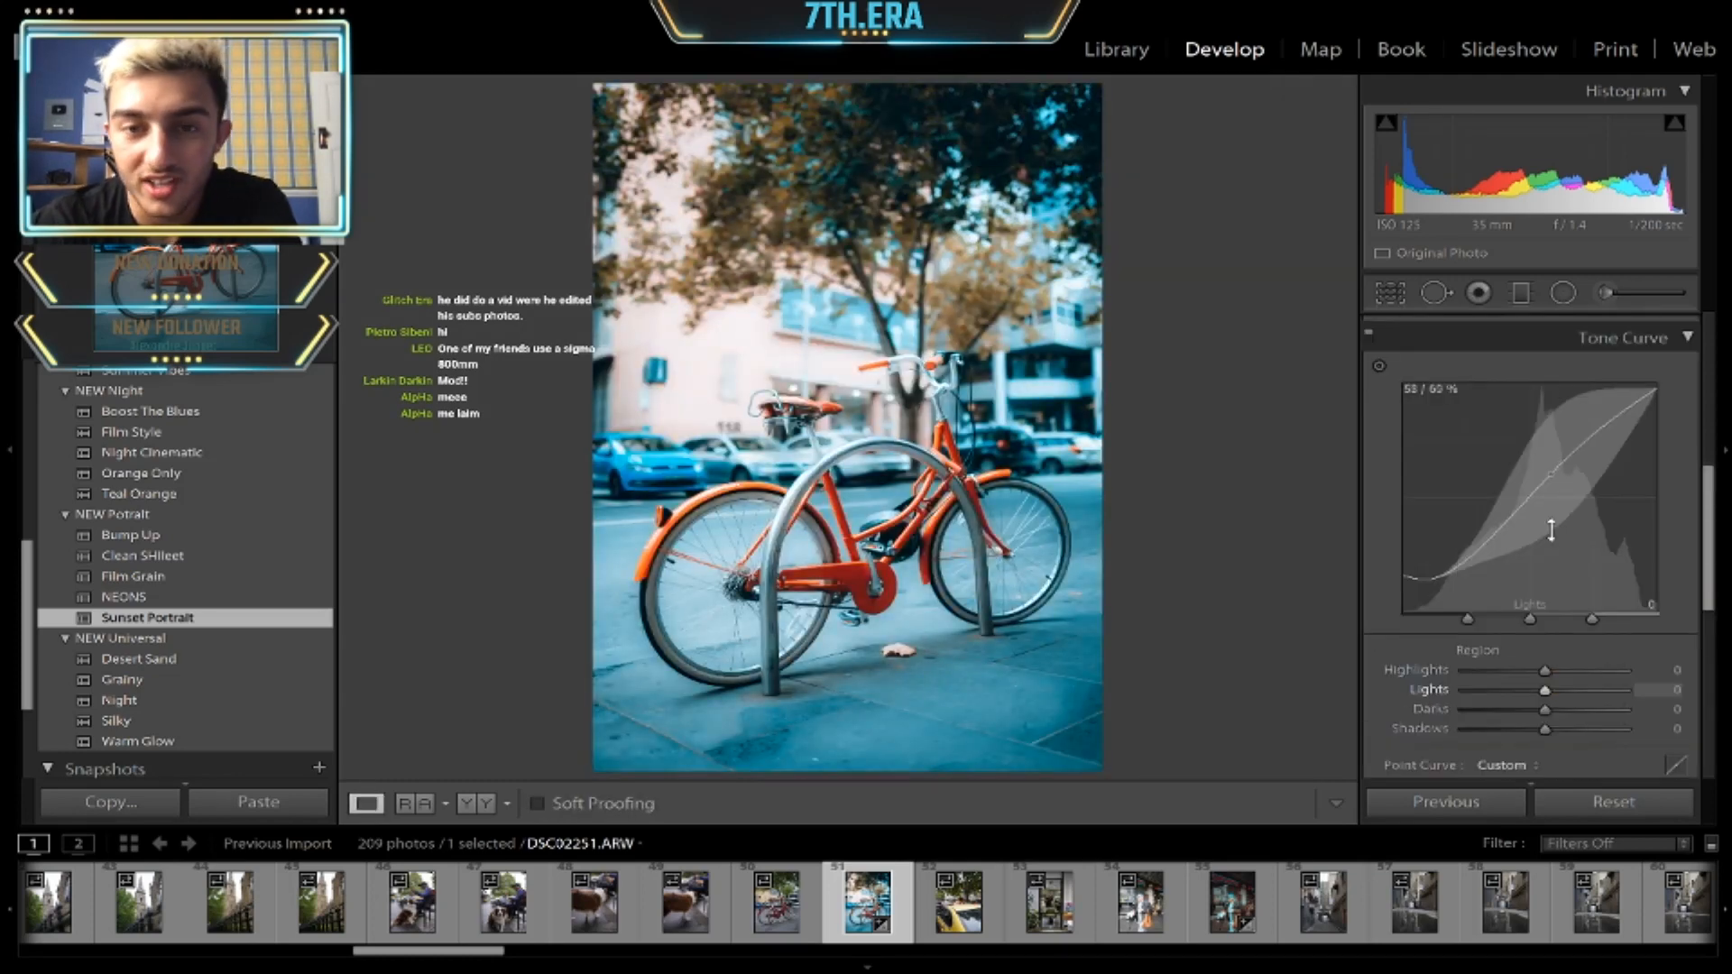
pyautogui.scroll(-3, 1593, 541)
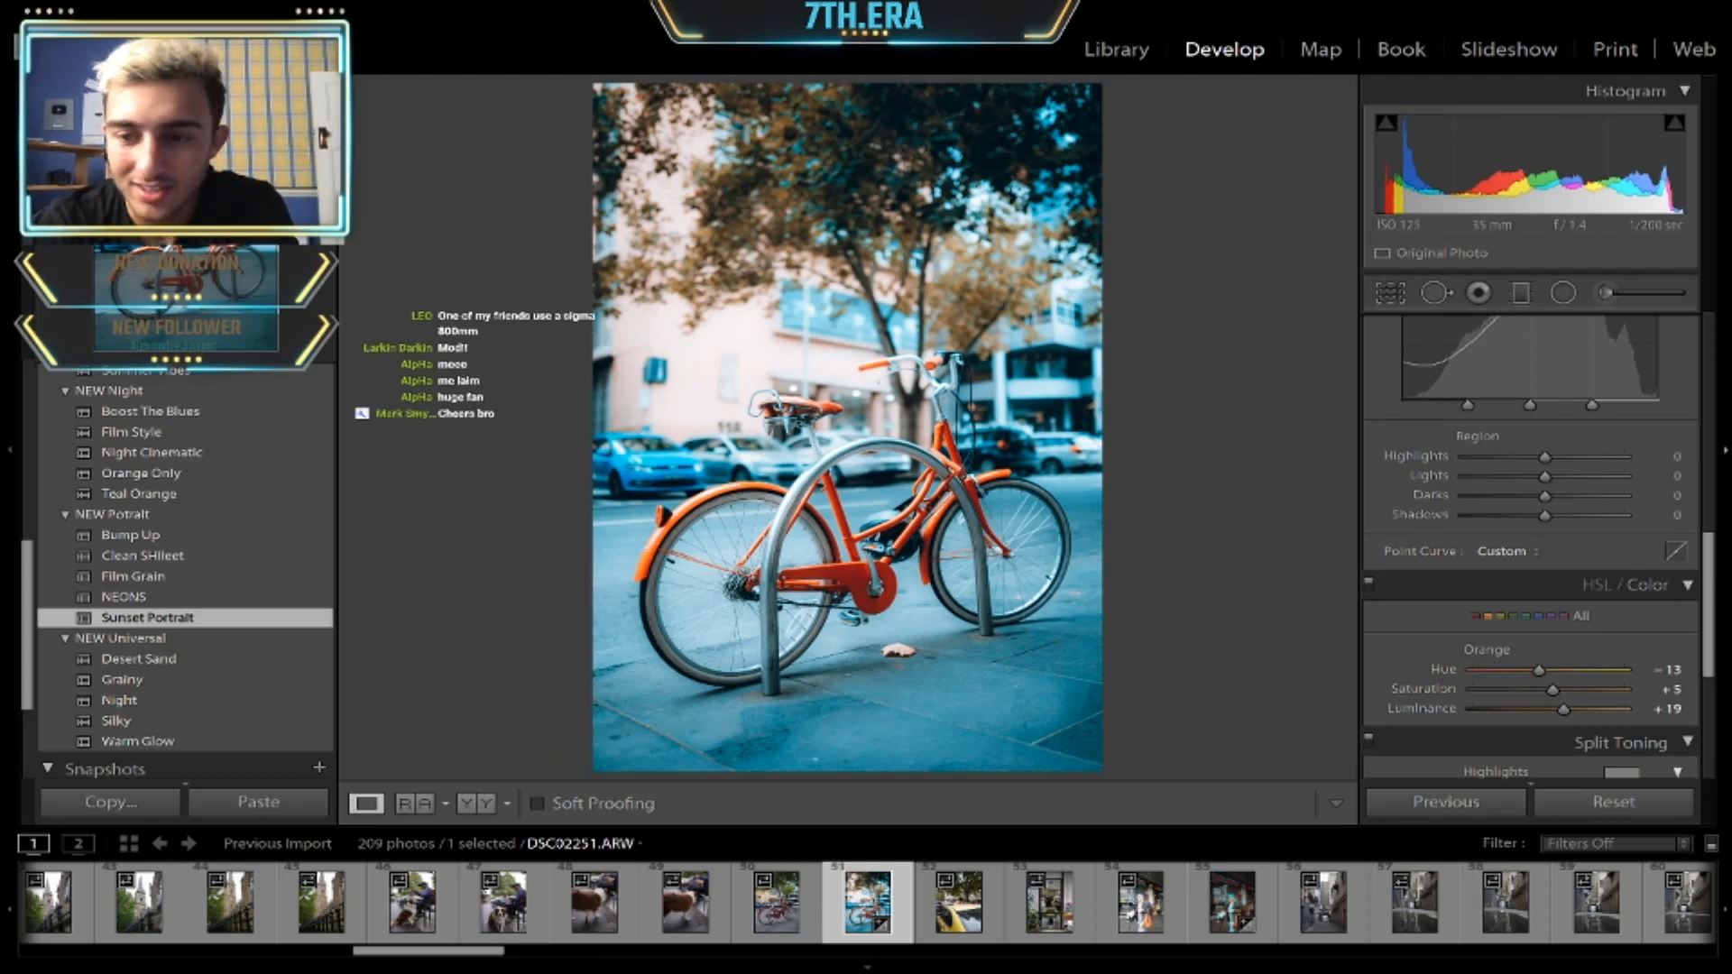
pyautogui.moveTo(1538, 669); pyautogui.dragTo(1514, 672)
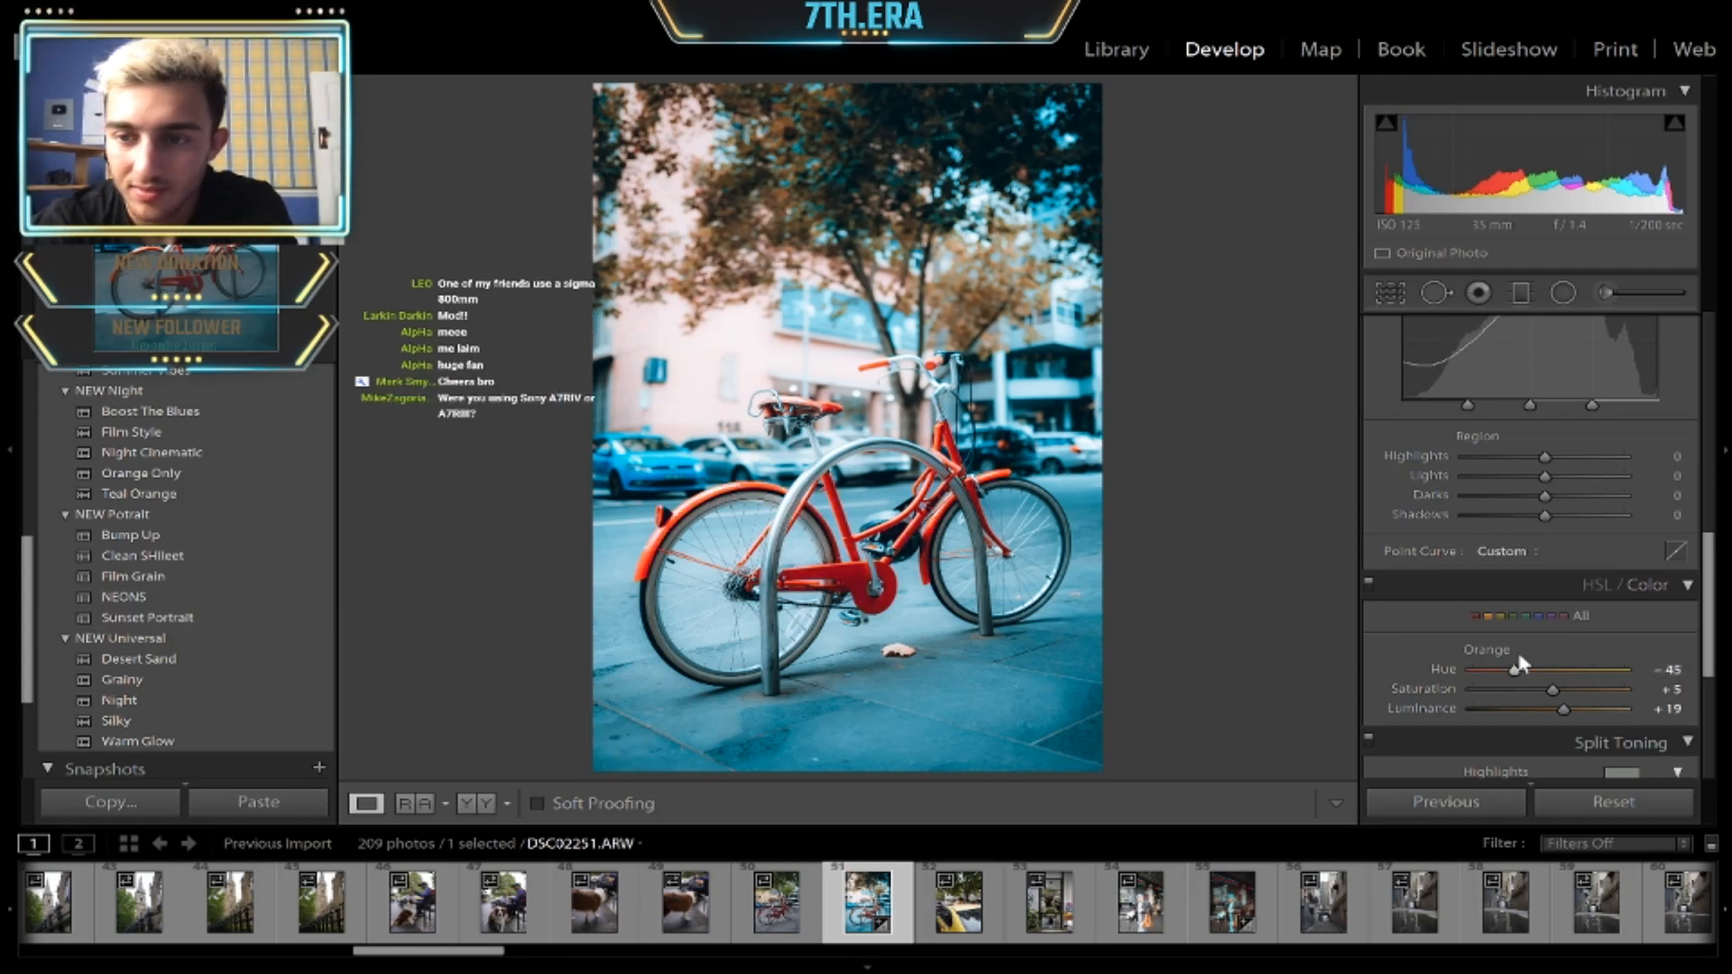
# - Set the Blue saturation to -75 on the bicycle photo and compare it with the original
pyautogui.click(1536, 615)
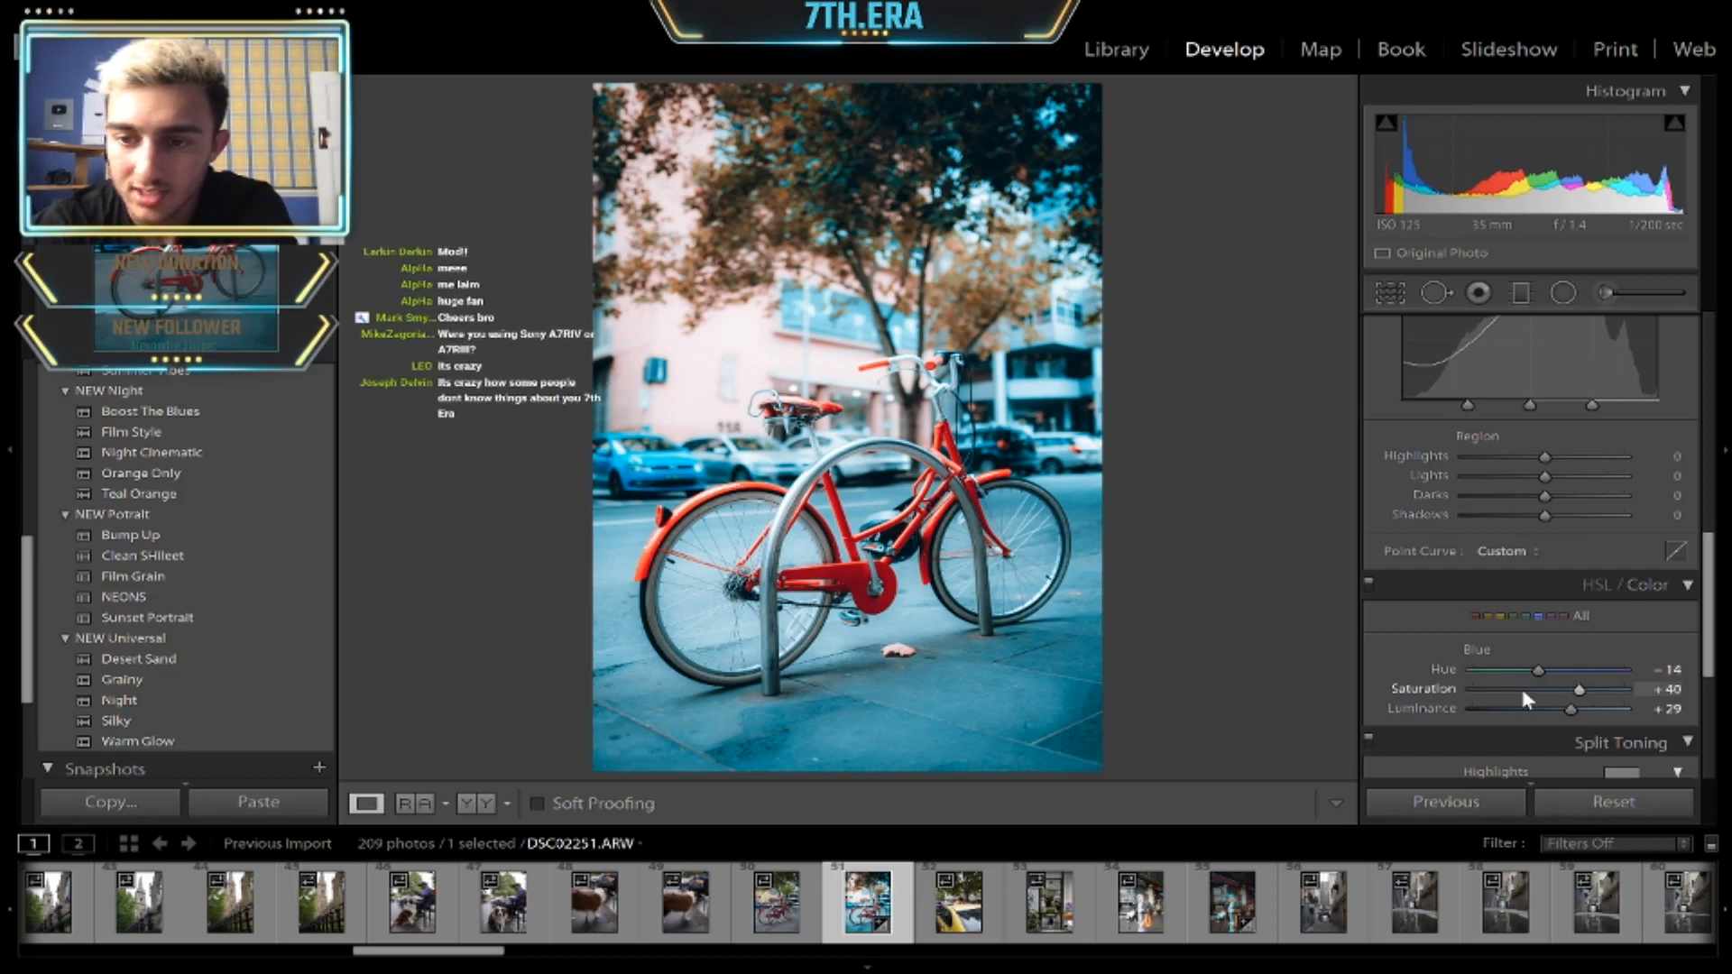
pyautogui.moveTo(1509, 702); pyautogui.dragTo(1492, 700)
pyautogui.press('\\')
pyautogui.press('\\')
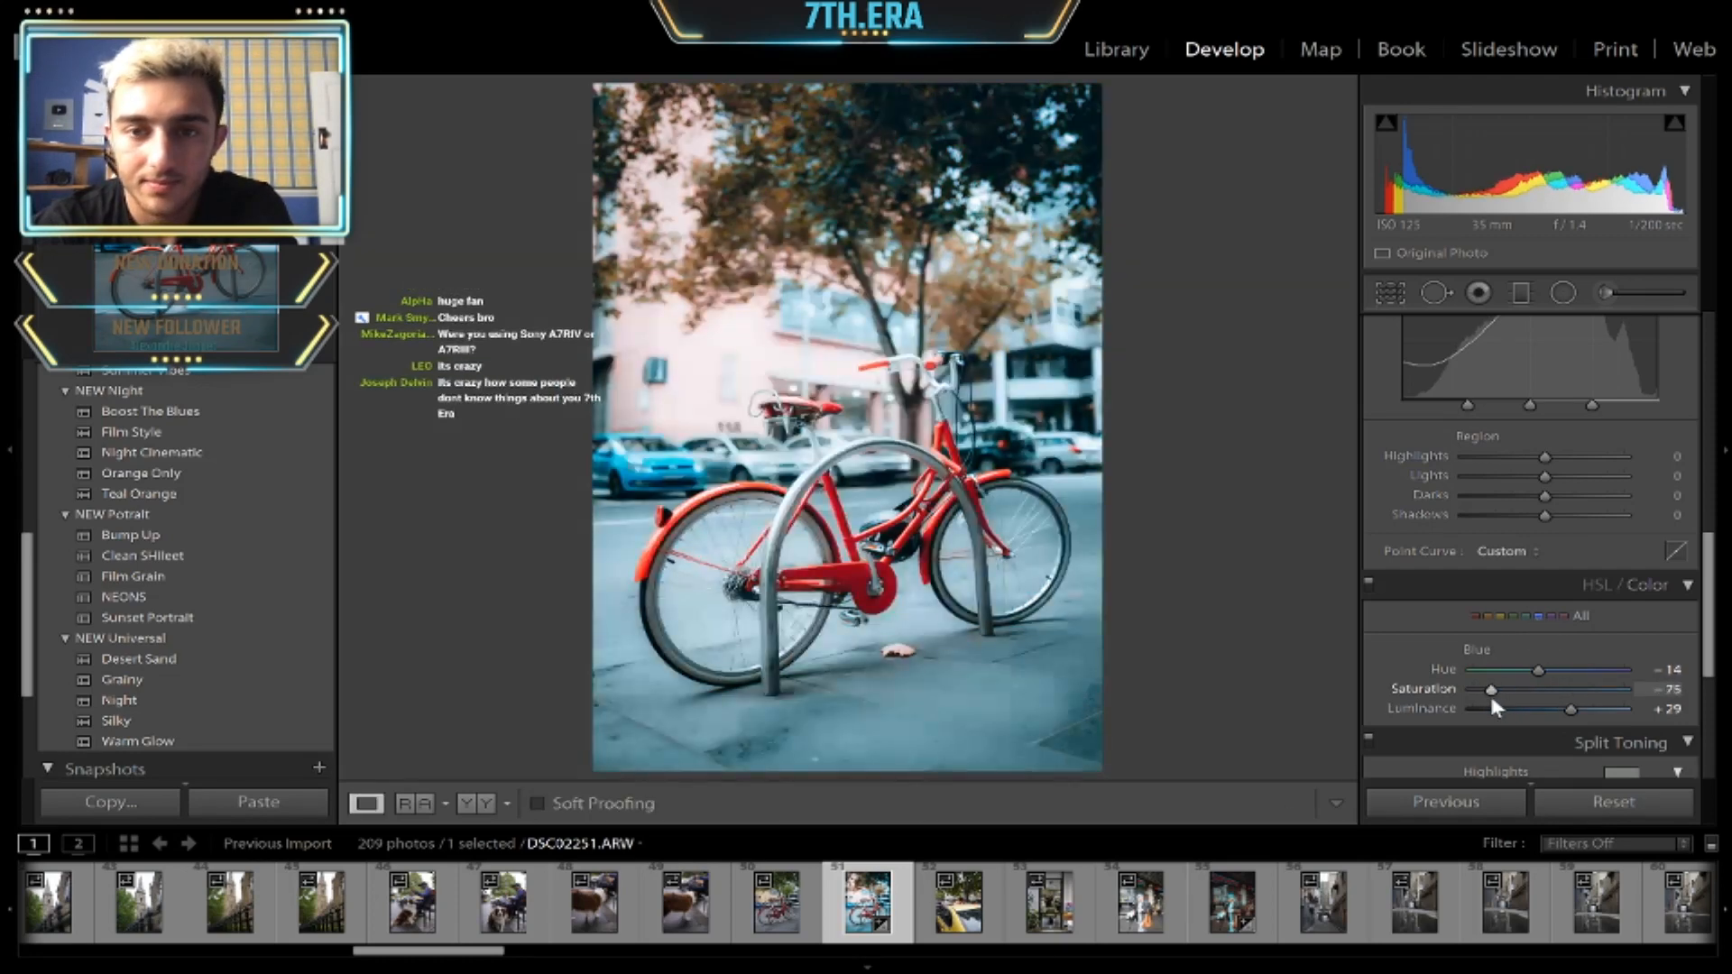
# - Open the alley reflection series for editing and move through the shots to DSC02259.ARW
pyautogui.press('g')
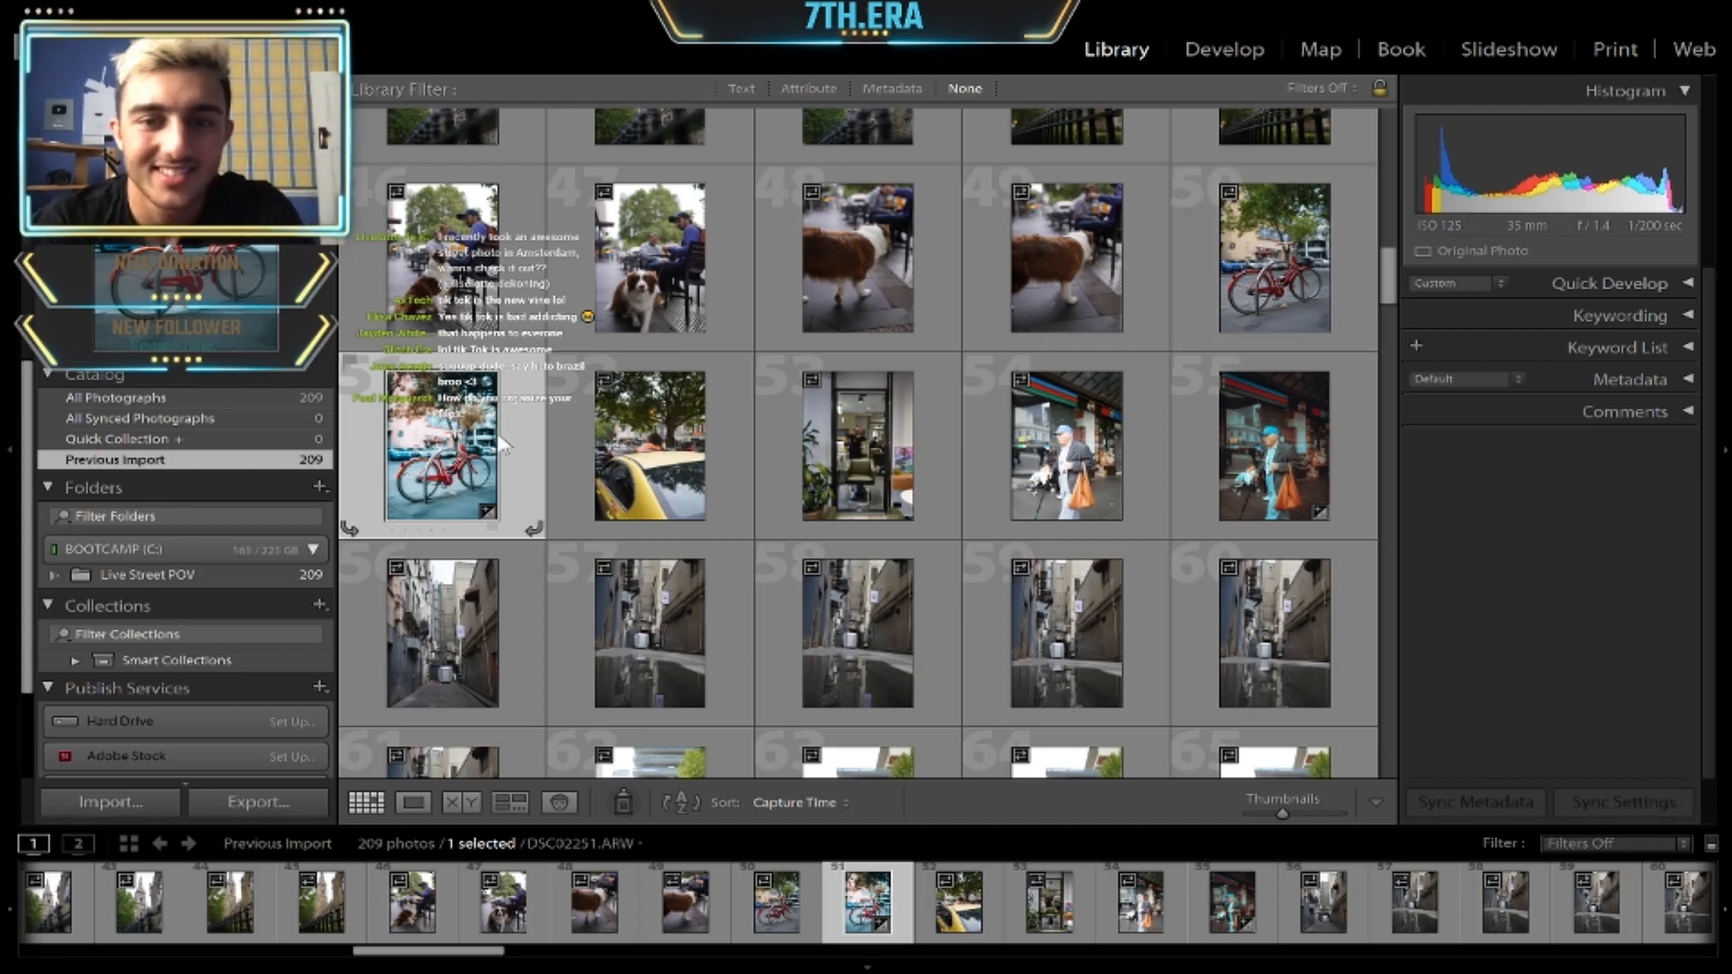
pyautogui.doubleClick(675, 663)
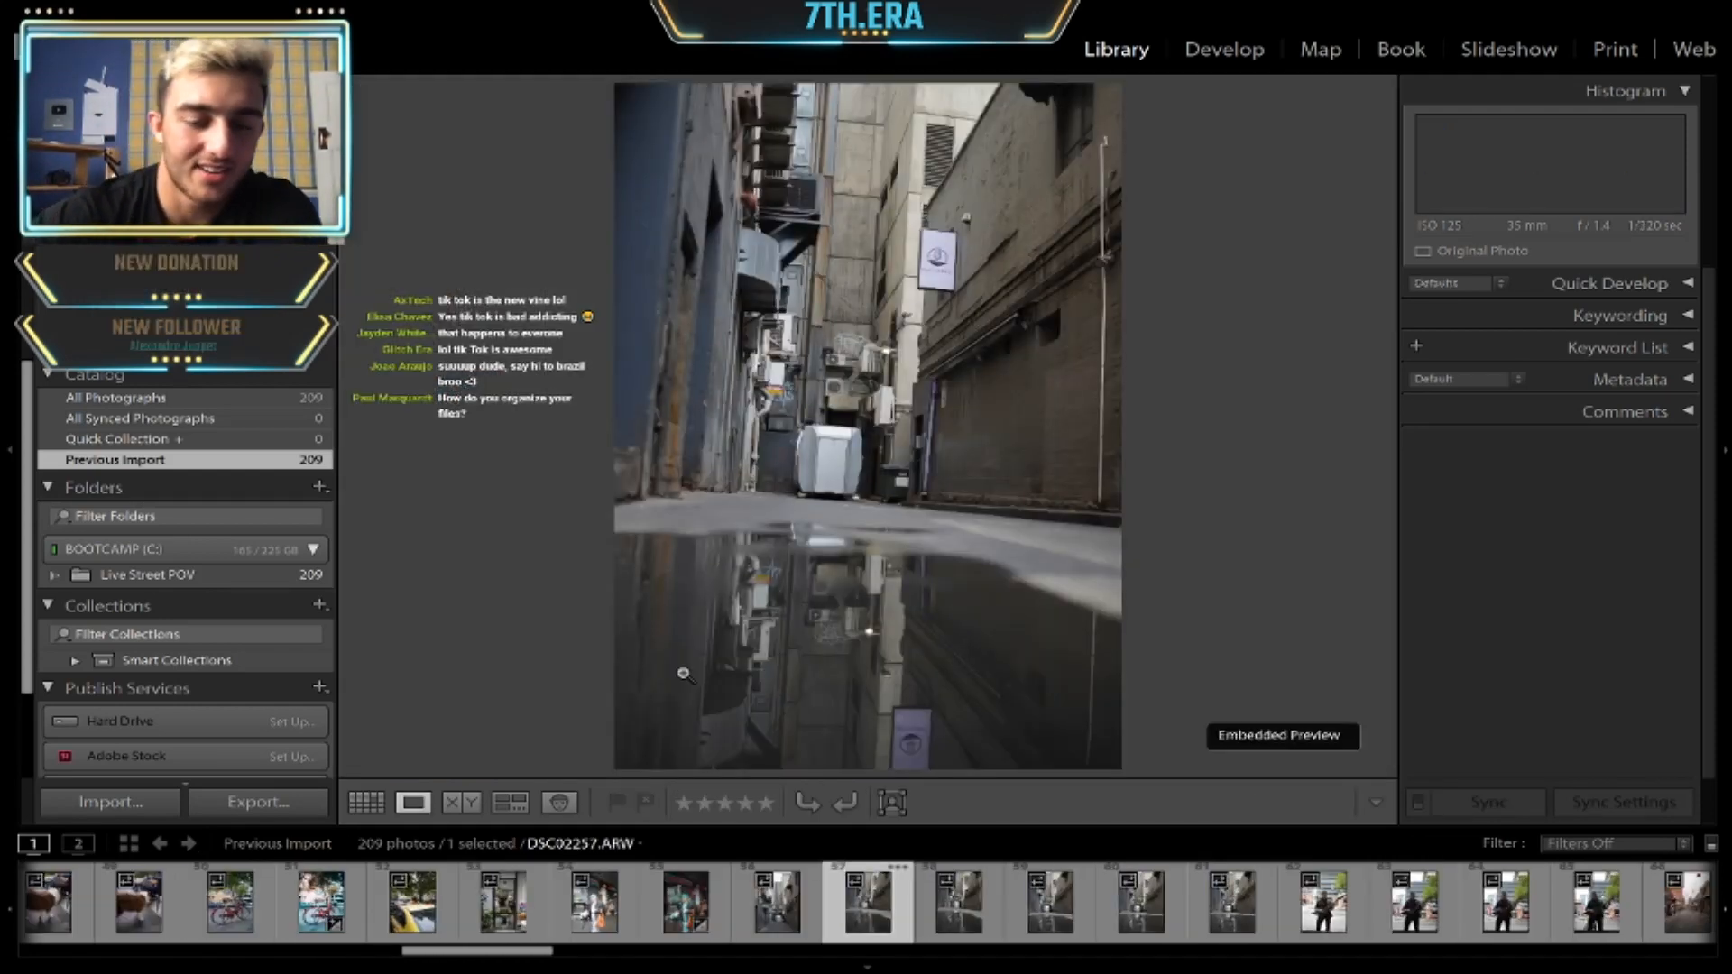
pyautogui.press('d')
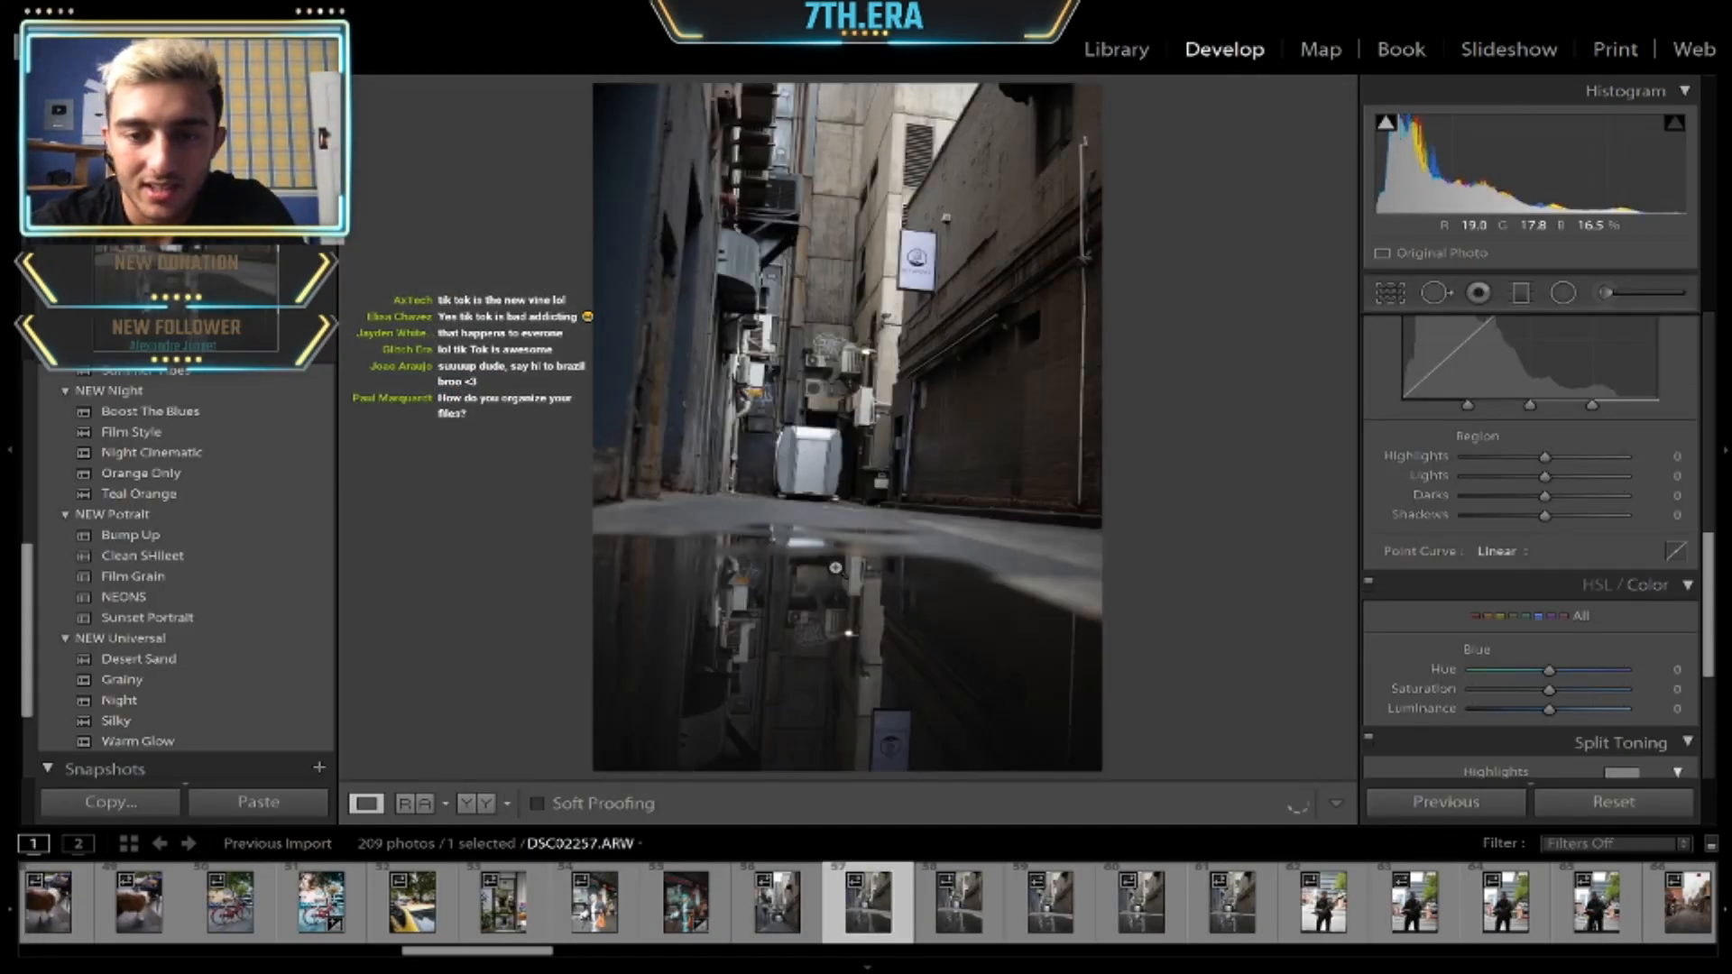
pyautogui.press('Right')
pyautogui.press('Right')
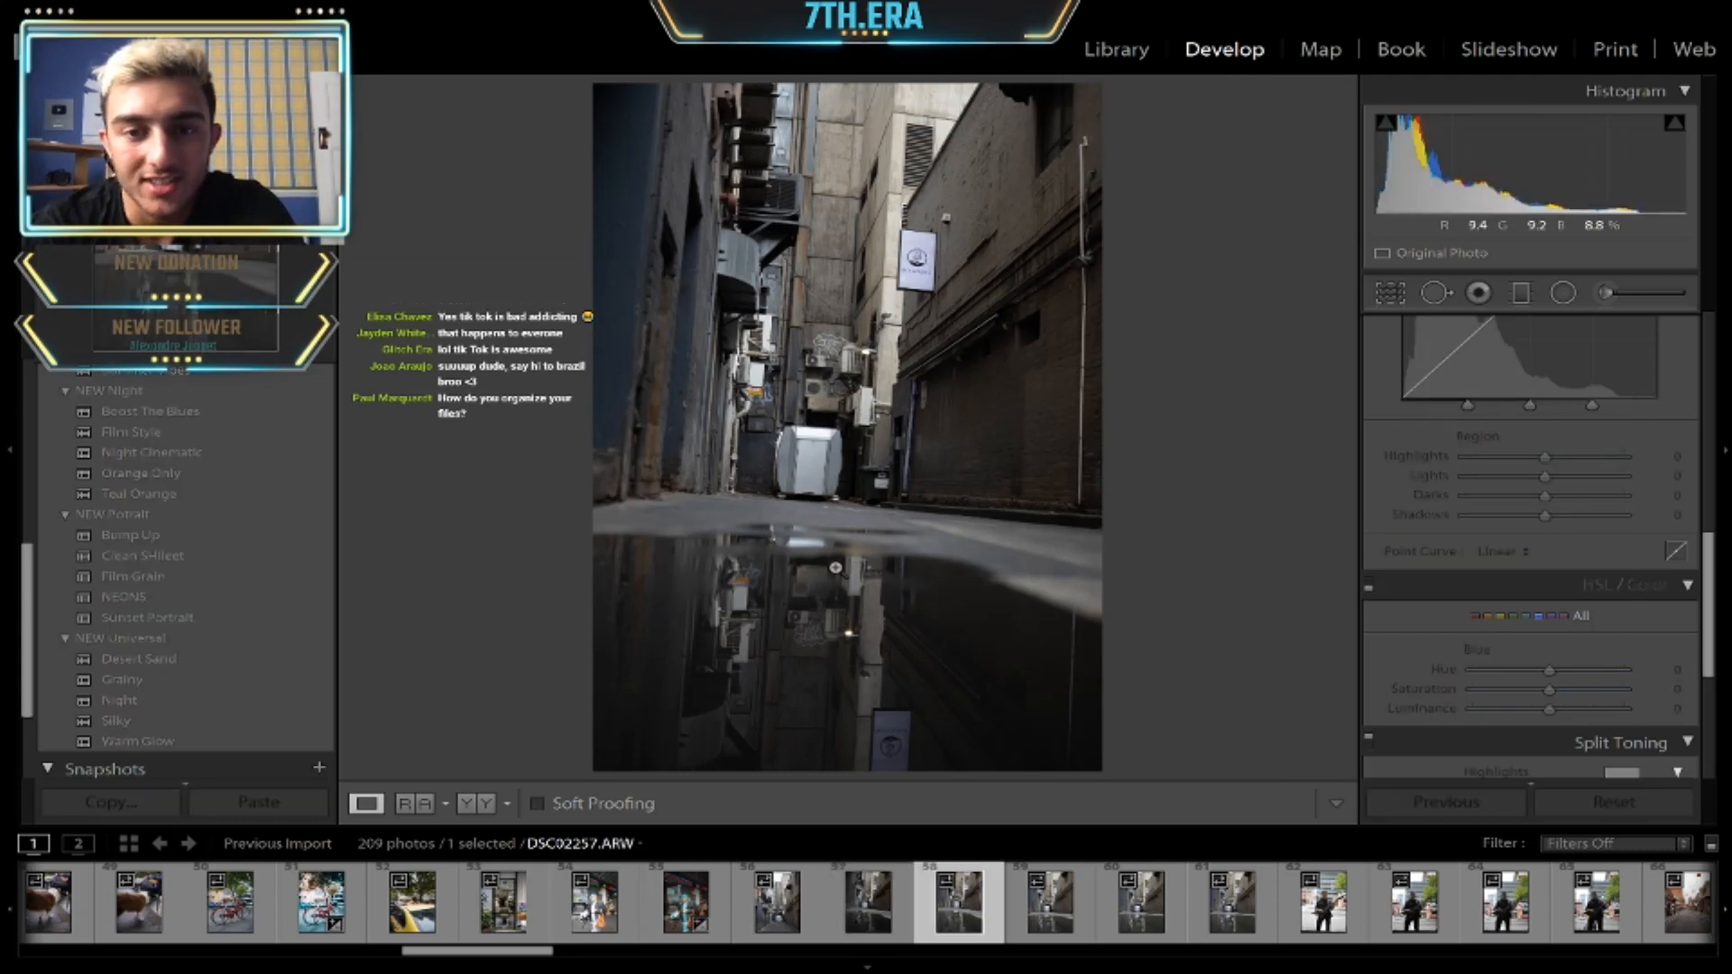
pyautogui.press('Right')
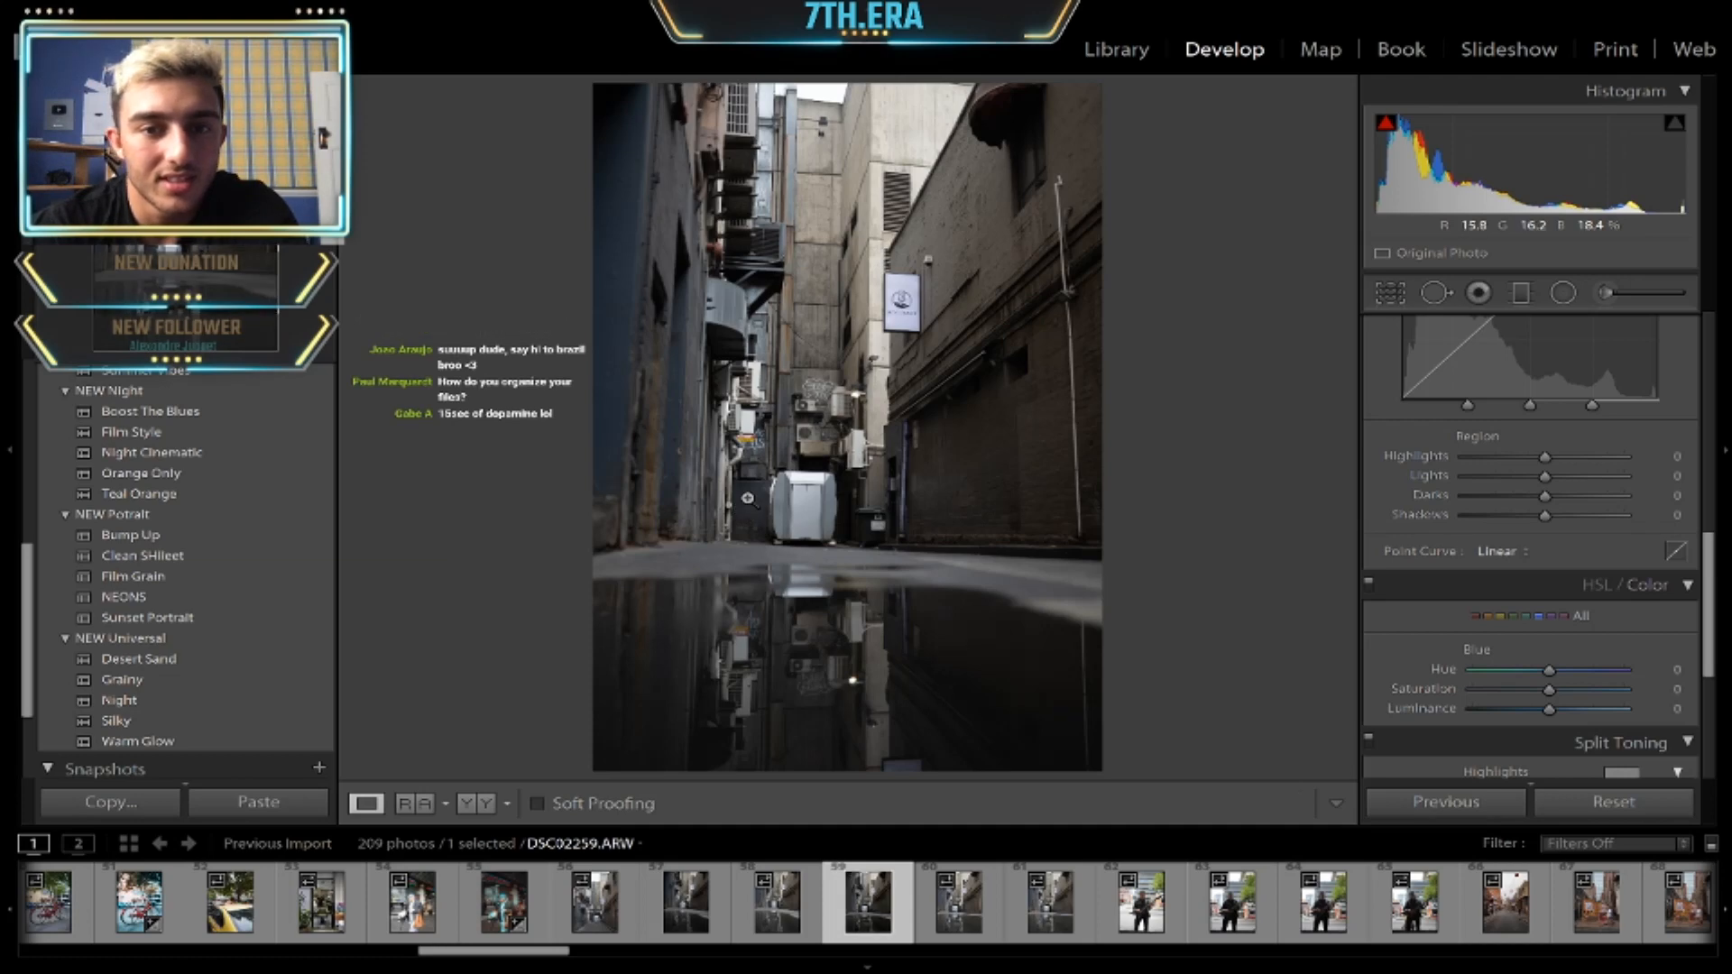
# - Inspect the air conditioners, graffiti and lamp in the alley photo in close-up, and return to the full view
pyautogui.click(776, 421)
pyautogui.moveTo(1106, 402); pyautogui.dragTo(948, 412)
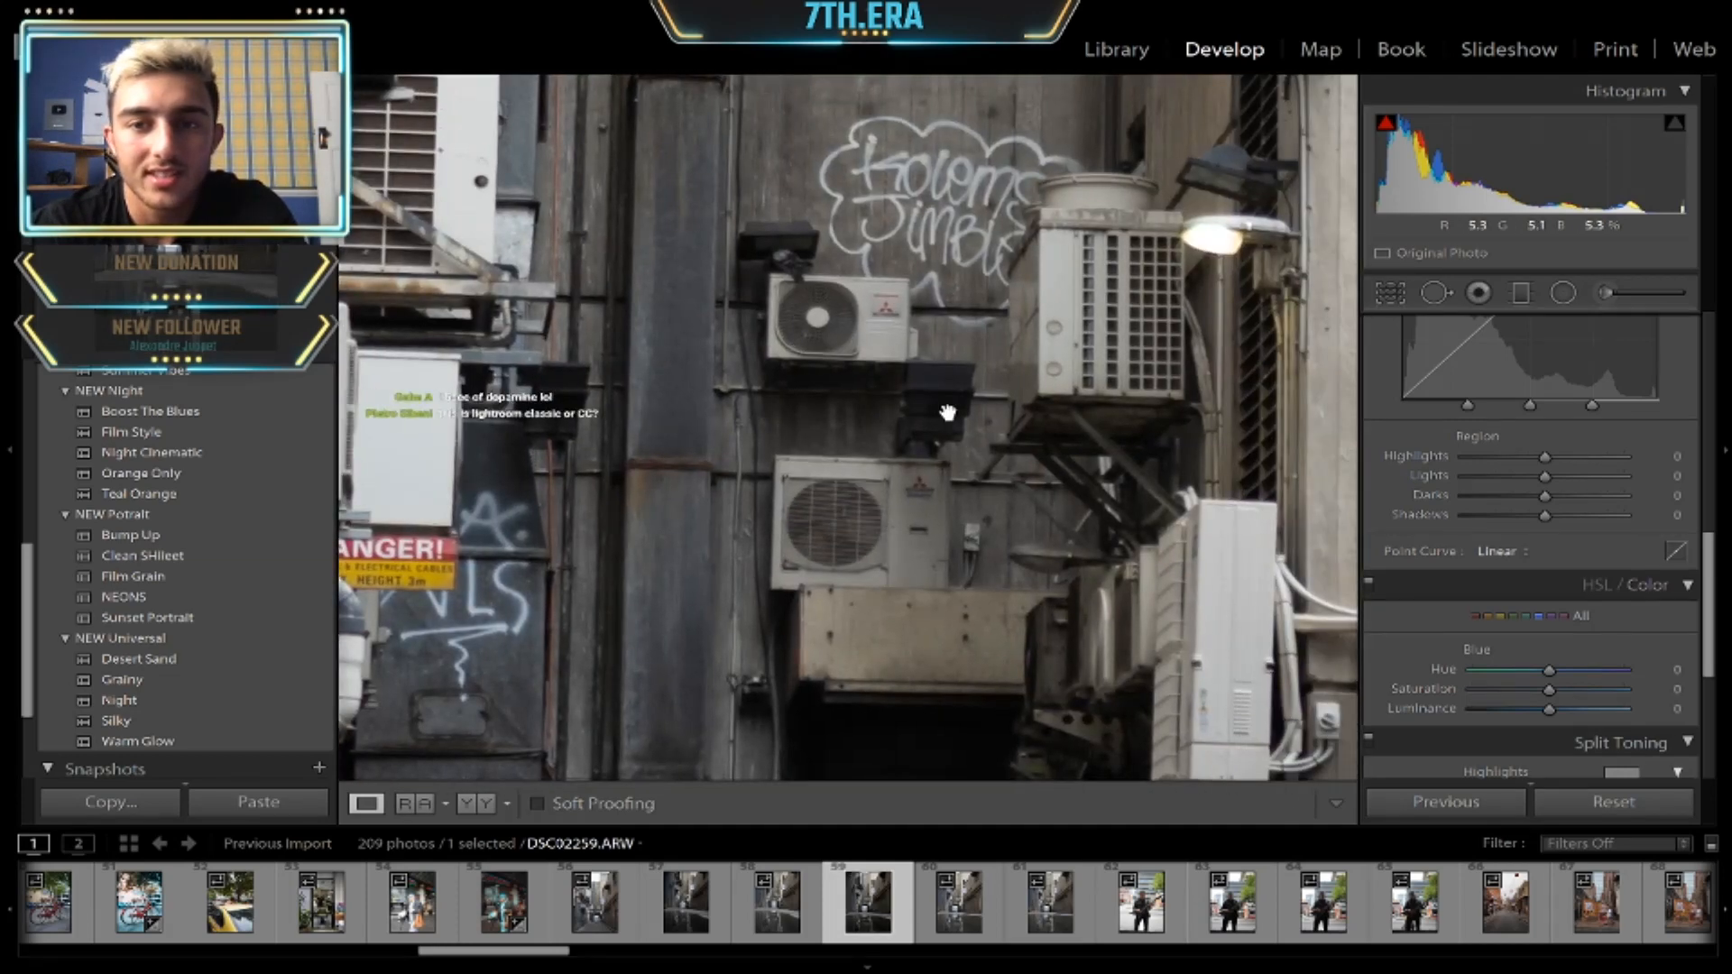
pyautogui.moveTo(850, 295); pyautogui.dragTo(788, 331)
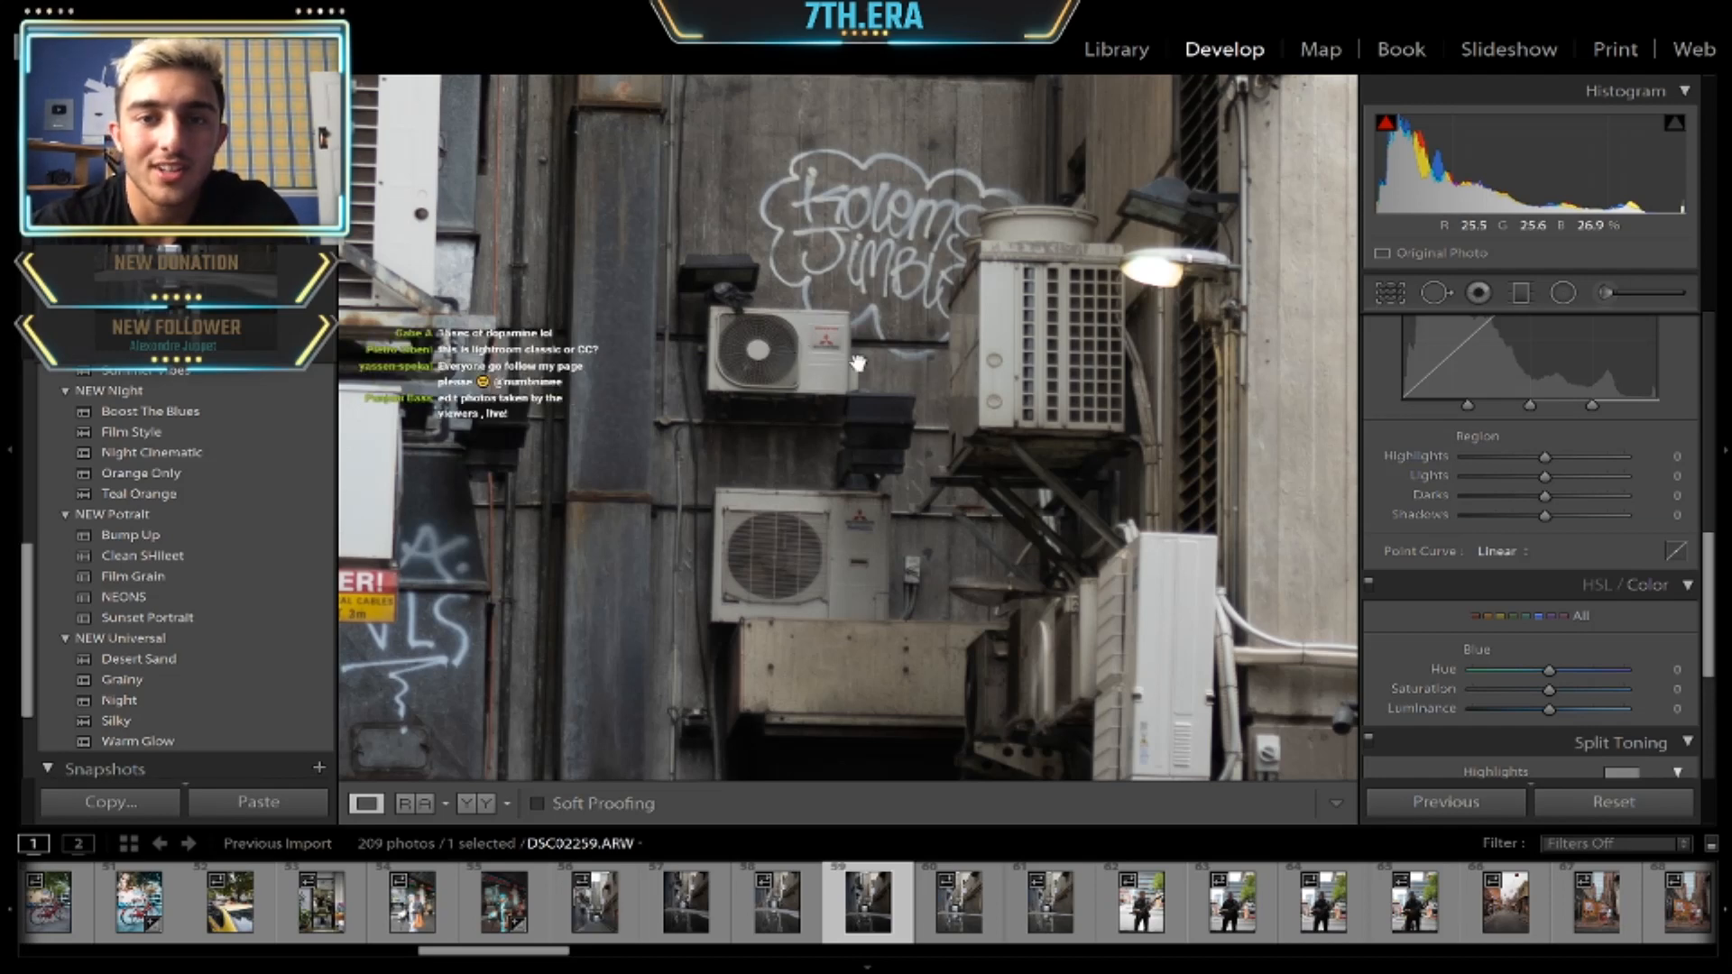
pyautogui.moveTo(896, 365); pyautogui.dragTo(736, 487)
pyautogui.click(736, 487)
pyautogui.click(799, 422)
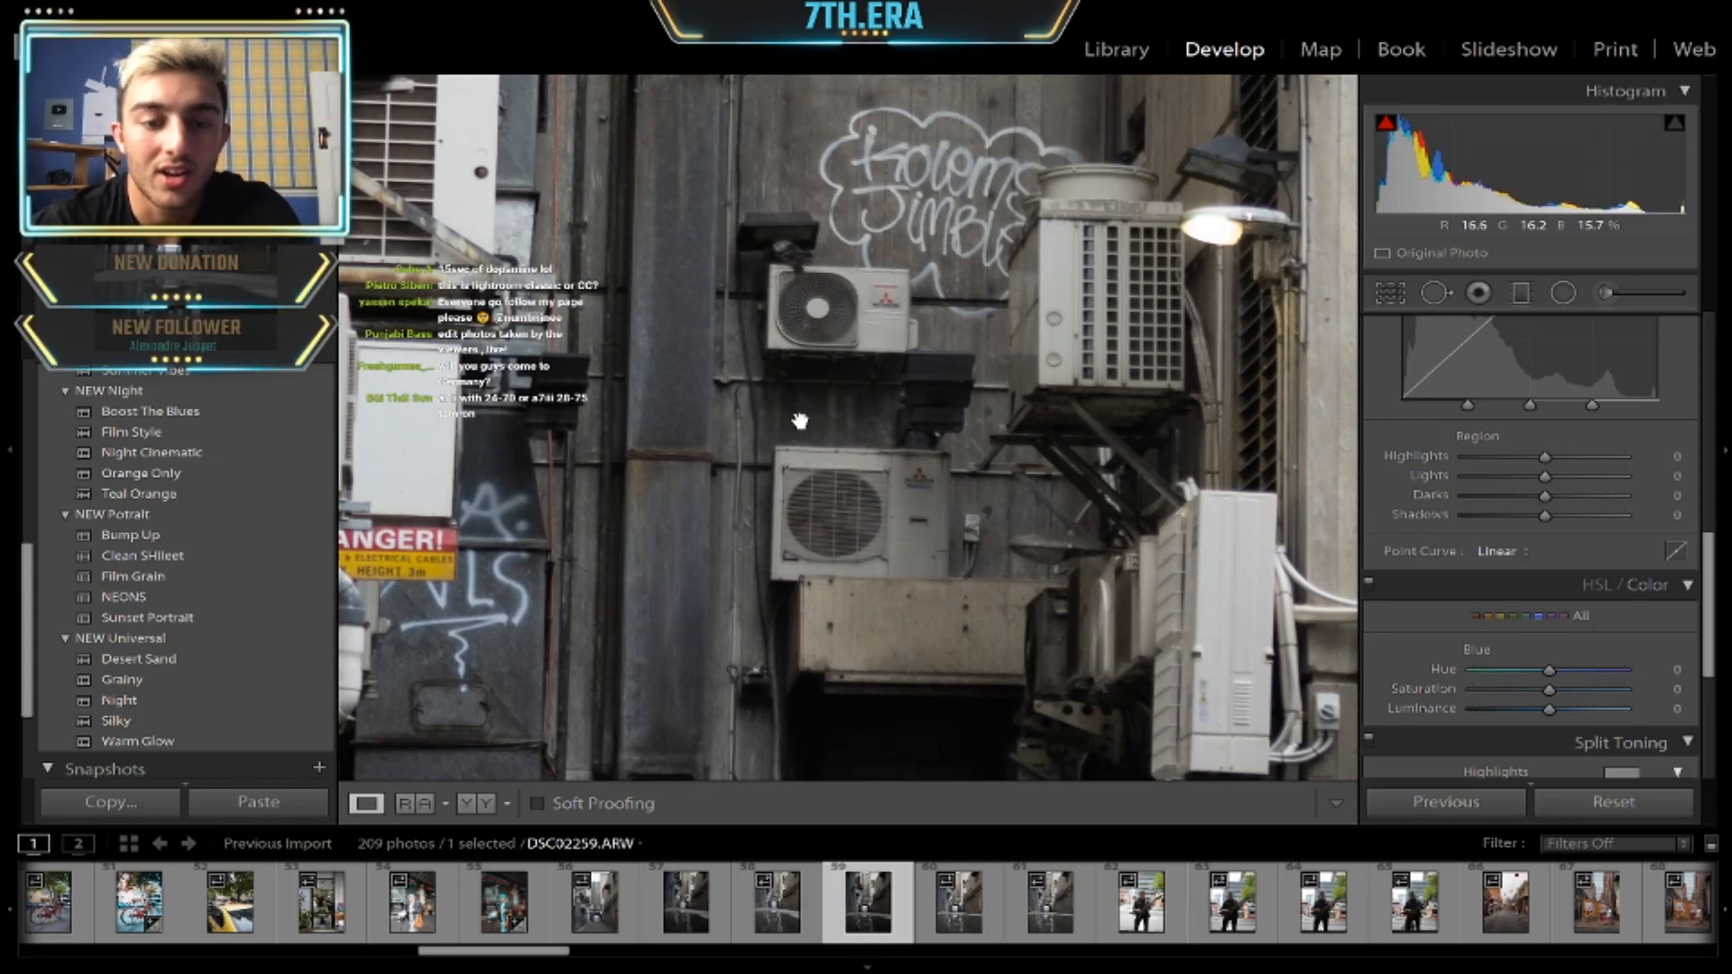
pyautogui.click(774, 437)
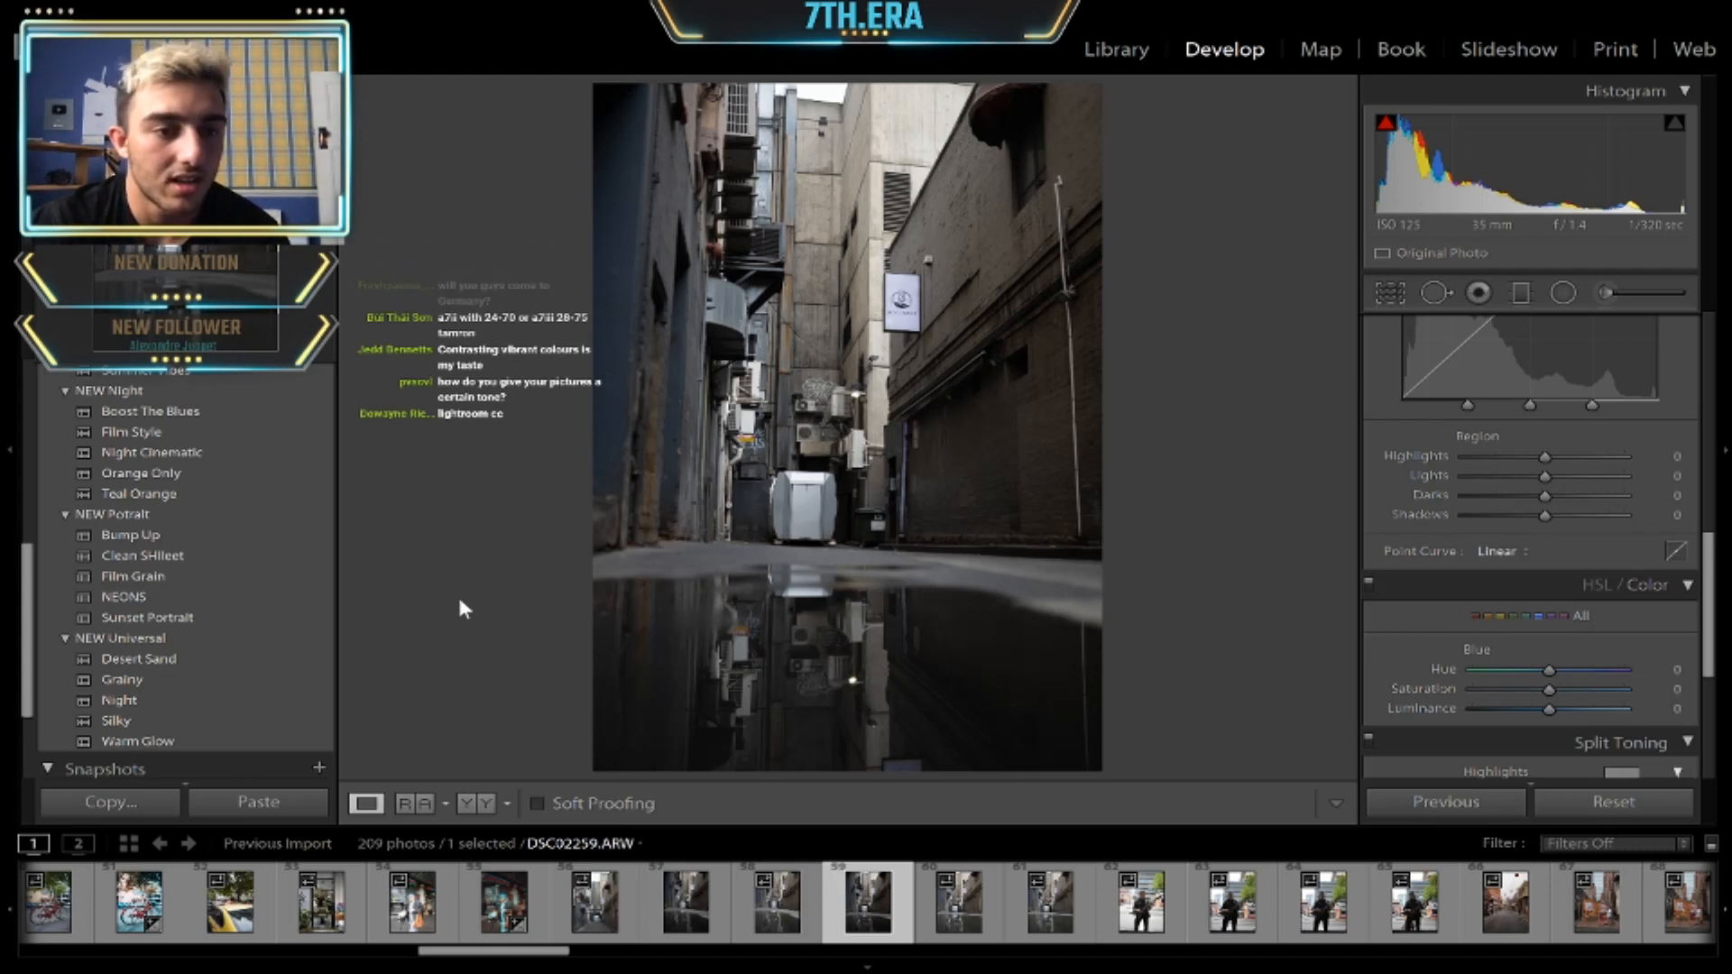
# - Apply the Clean SHIleet preset to the alley photo and bring up its basic white balance and tone settings
pyautogui.click(276, 552)
pyautogui.scroll(-4, 1648, 504)
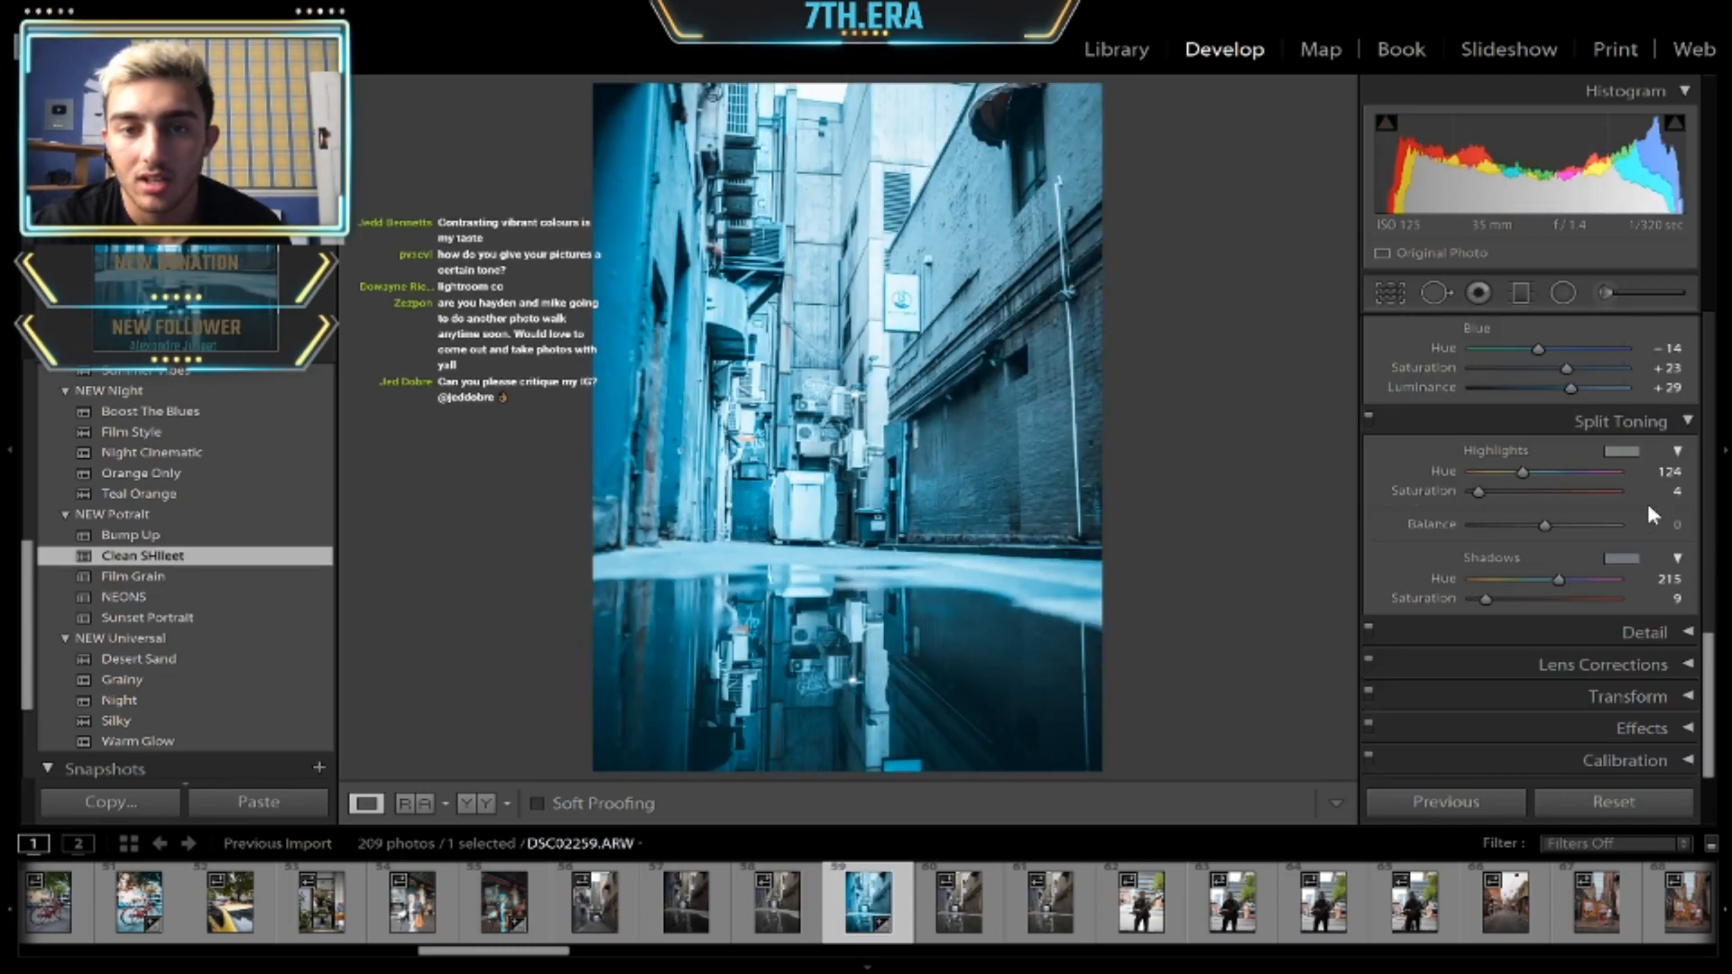
pyautogui.scroll(10, 1601, 442)
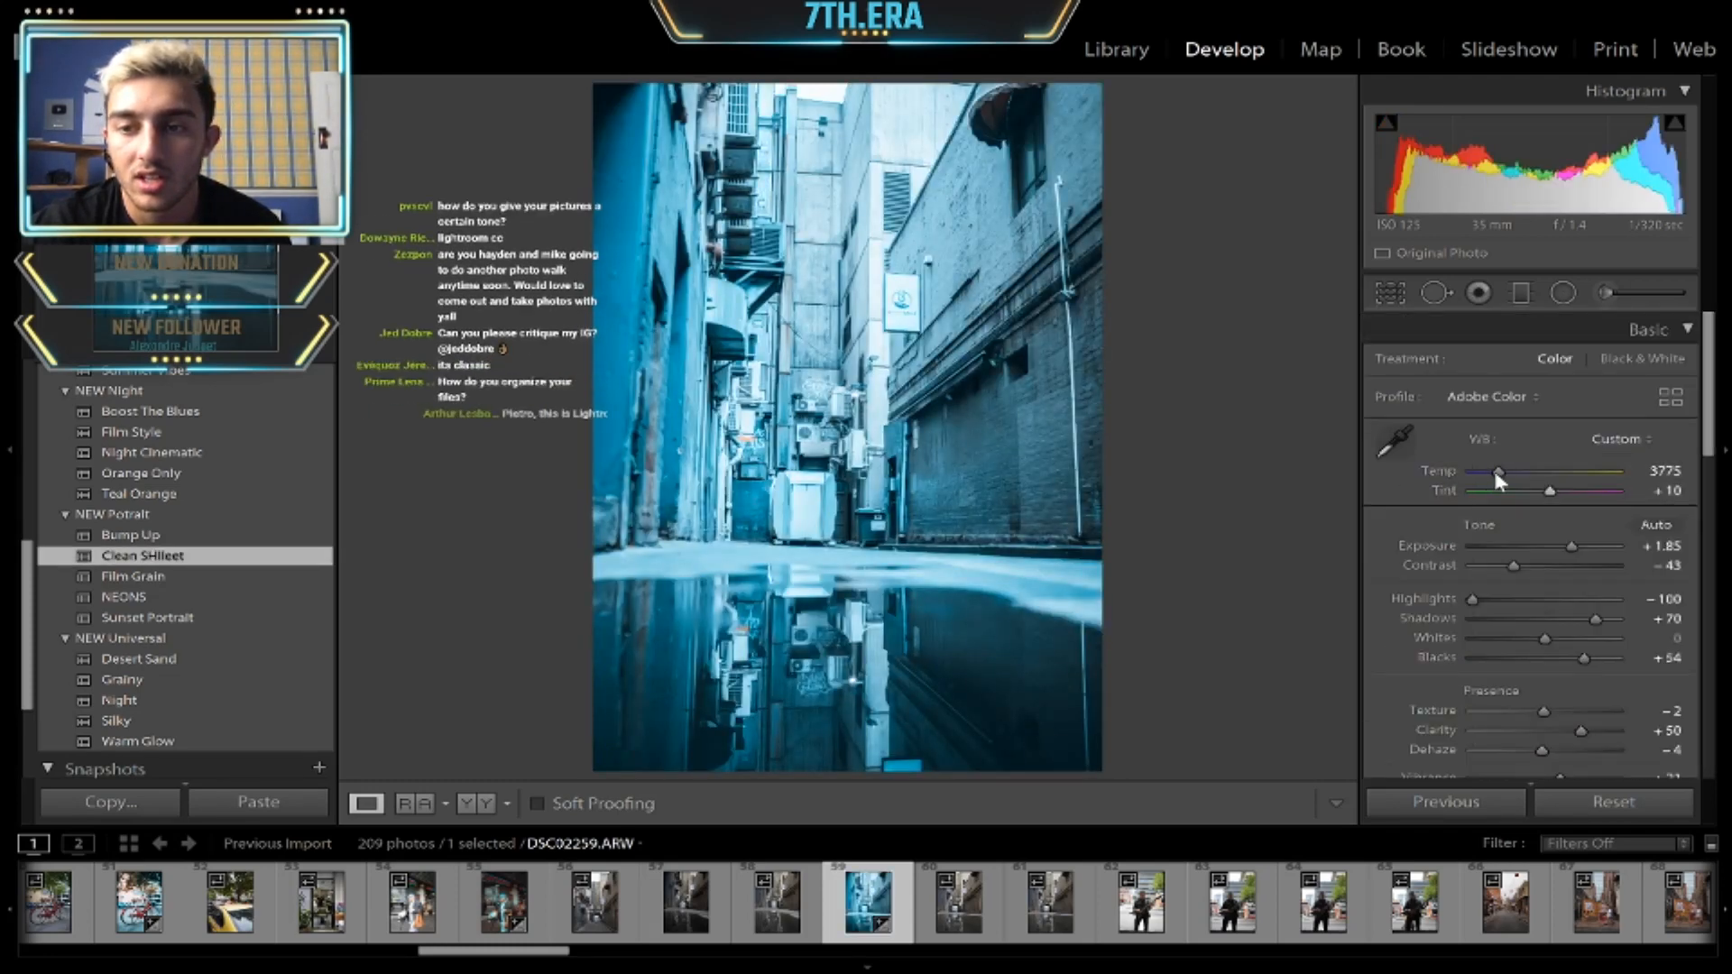
# - Set the alley photo's Temp to 5042, Exposure to +1.17 and Contrast to +4, and review its remaining colour and tone settings
pyautogui.moveTo(1495, 475); pyautogui.dragTo(1514, 475)
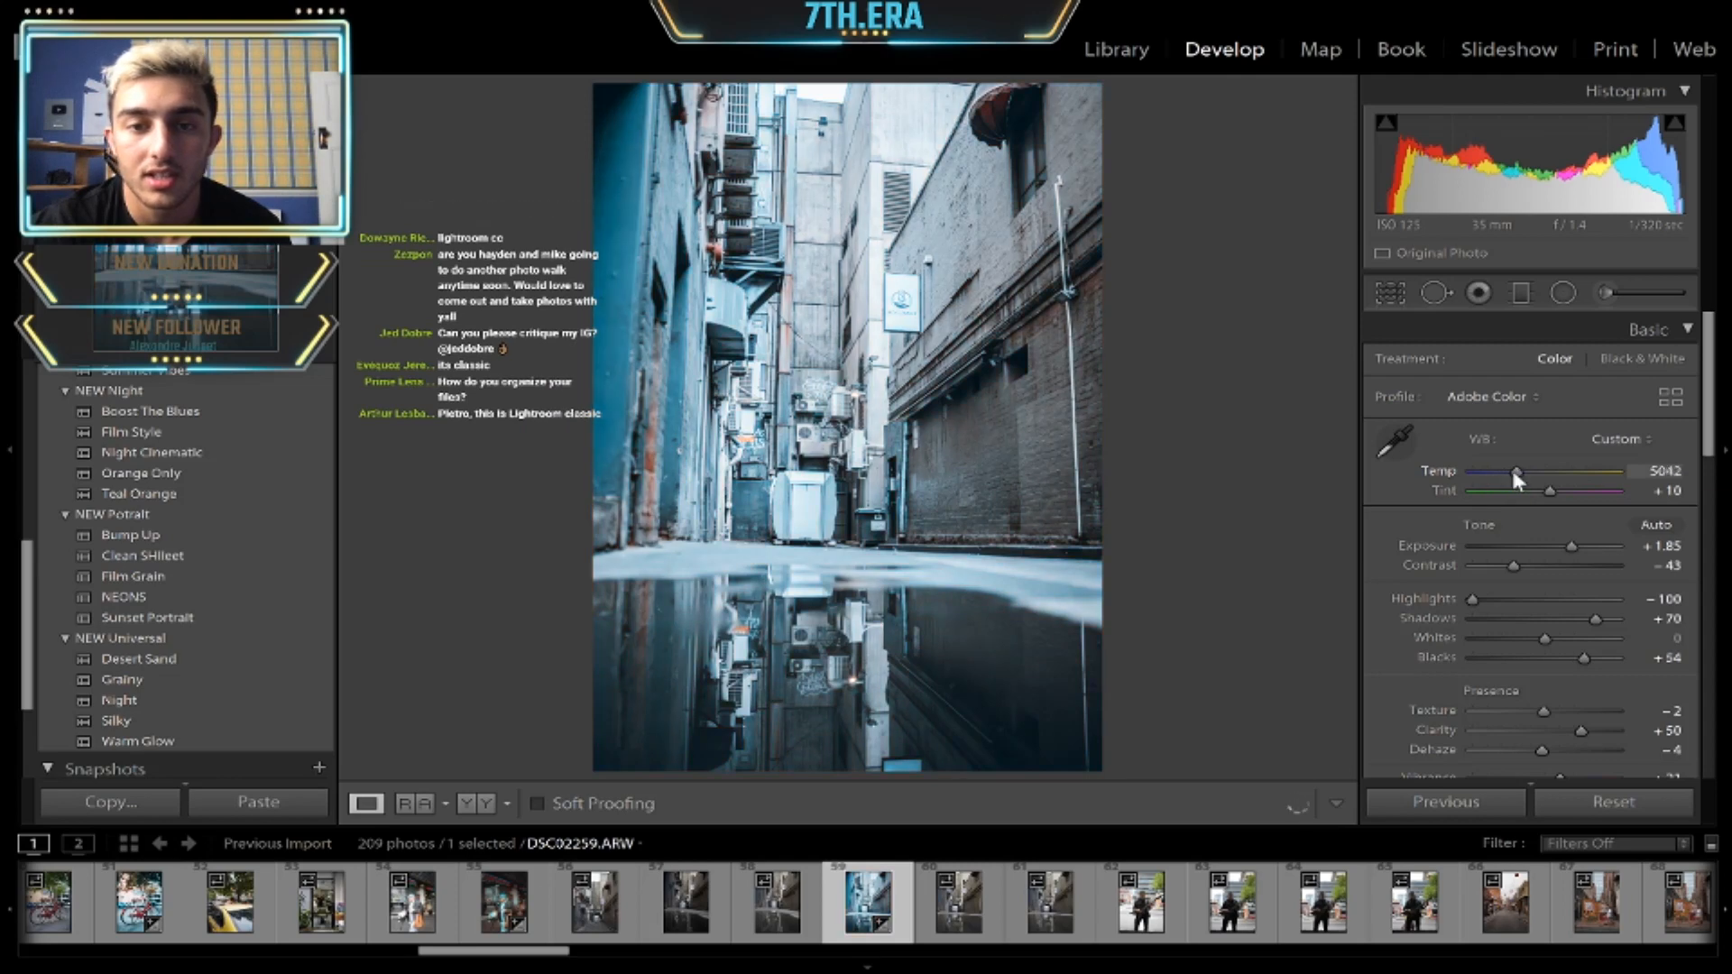
pyautogui.moveTo(1567, 544); pyautogui.dragTo(1555, 546)
pyautogui.click(1546, 563)
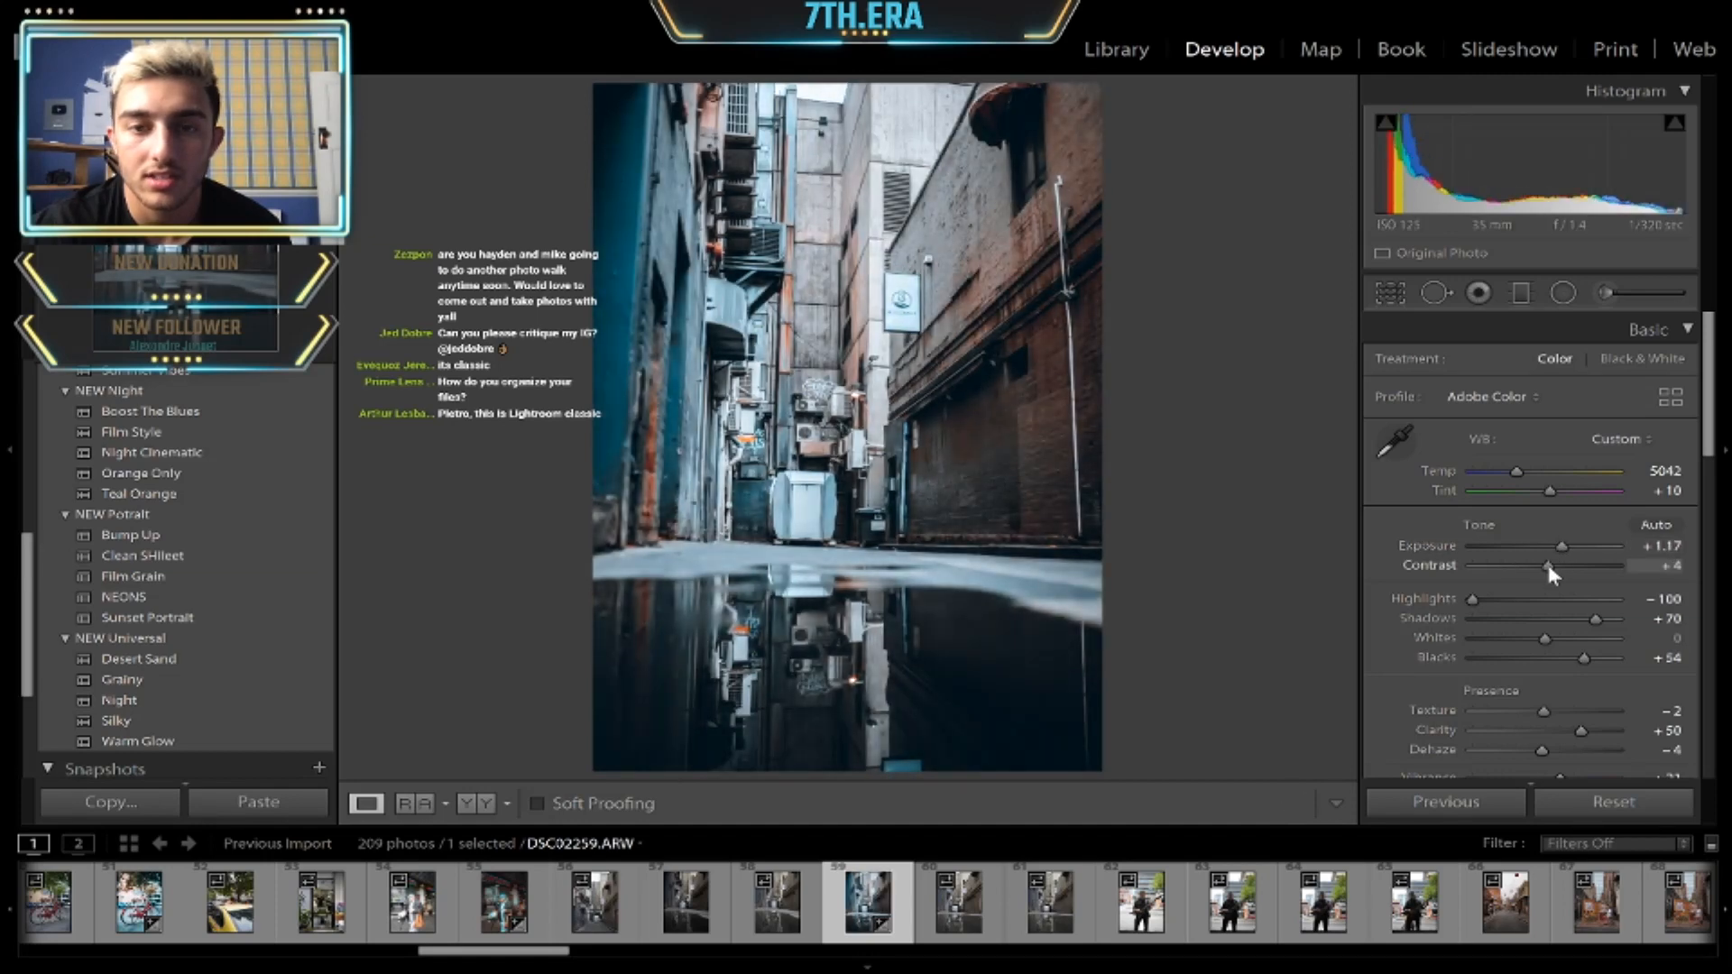
pyautogui.scroll(-10, 1548, 643)
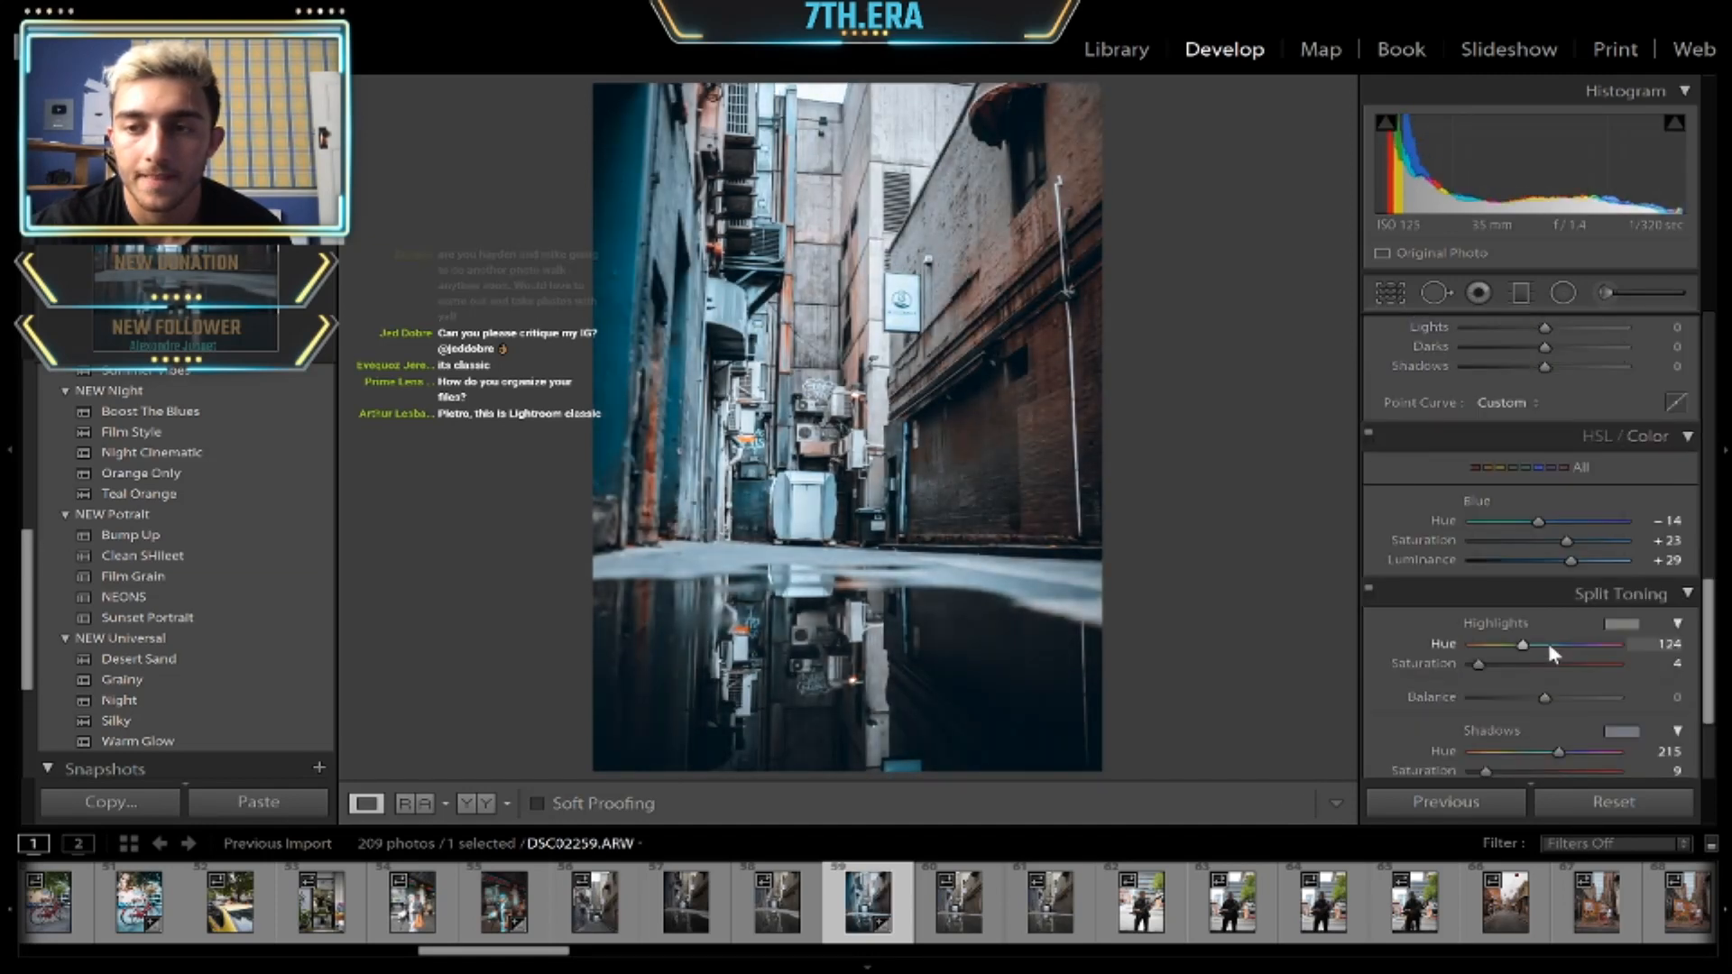
pyautogui.scroll(4, 1555, 567)
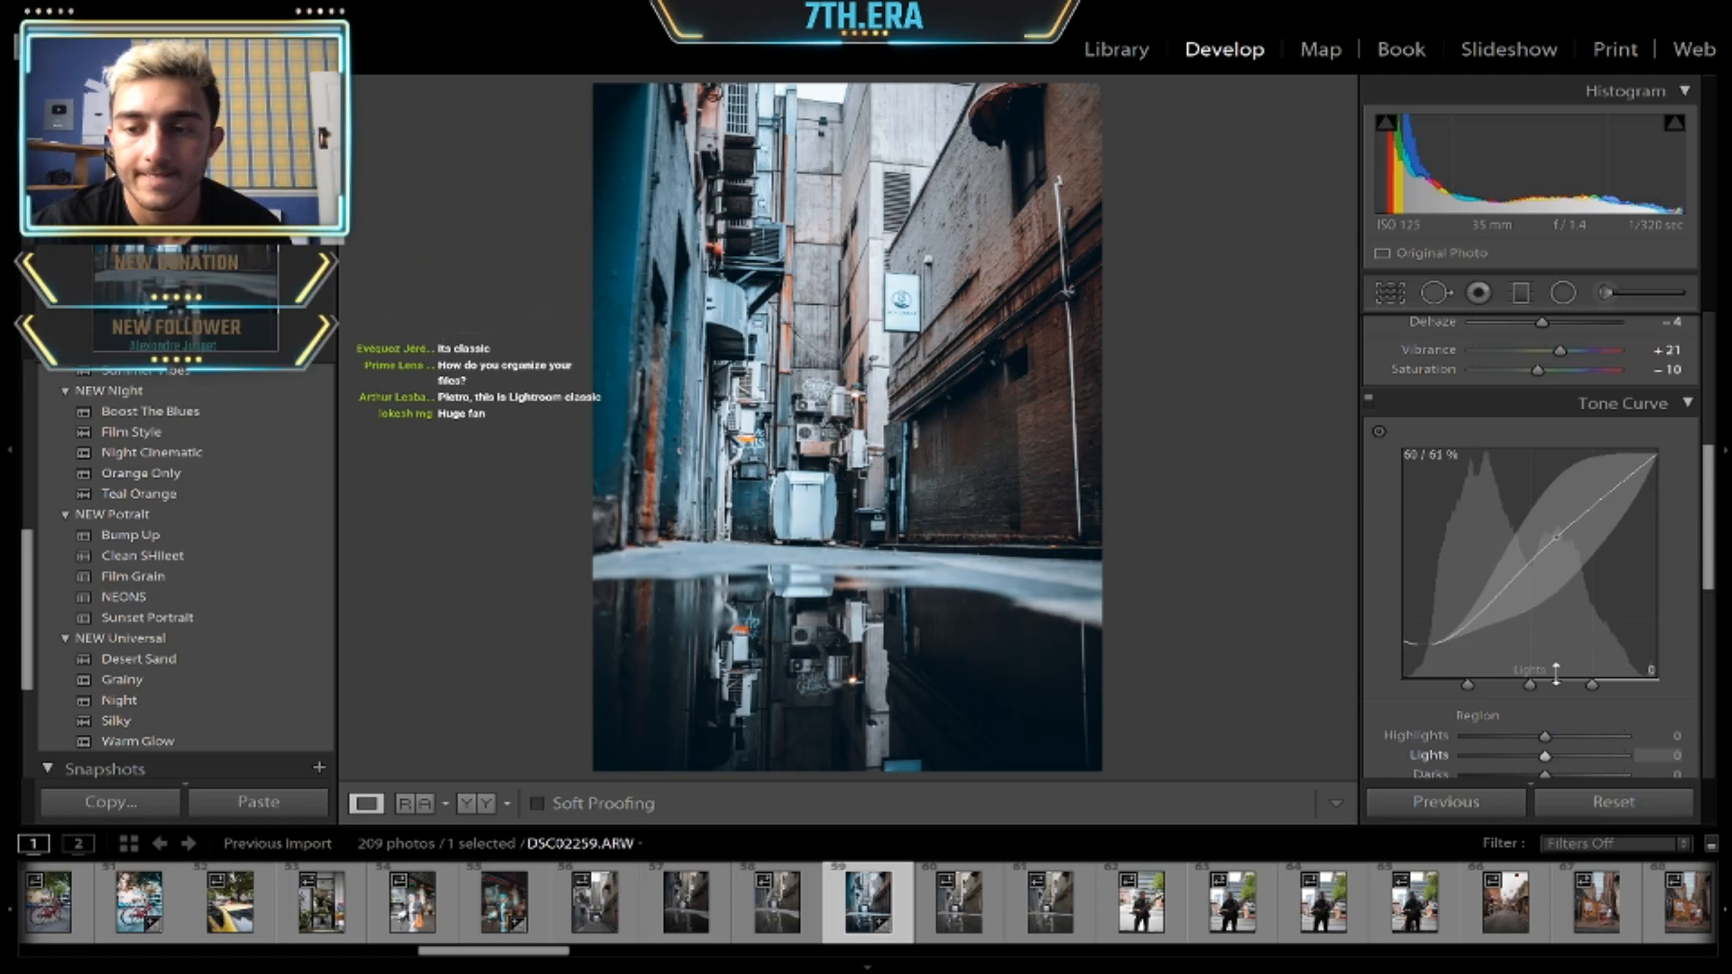
pyautogui.scroll(3, 1543, 554)
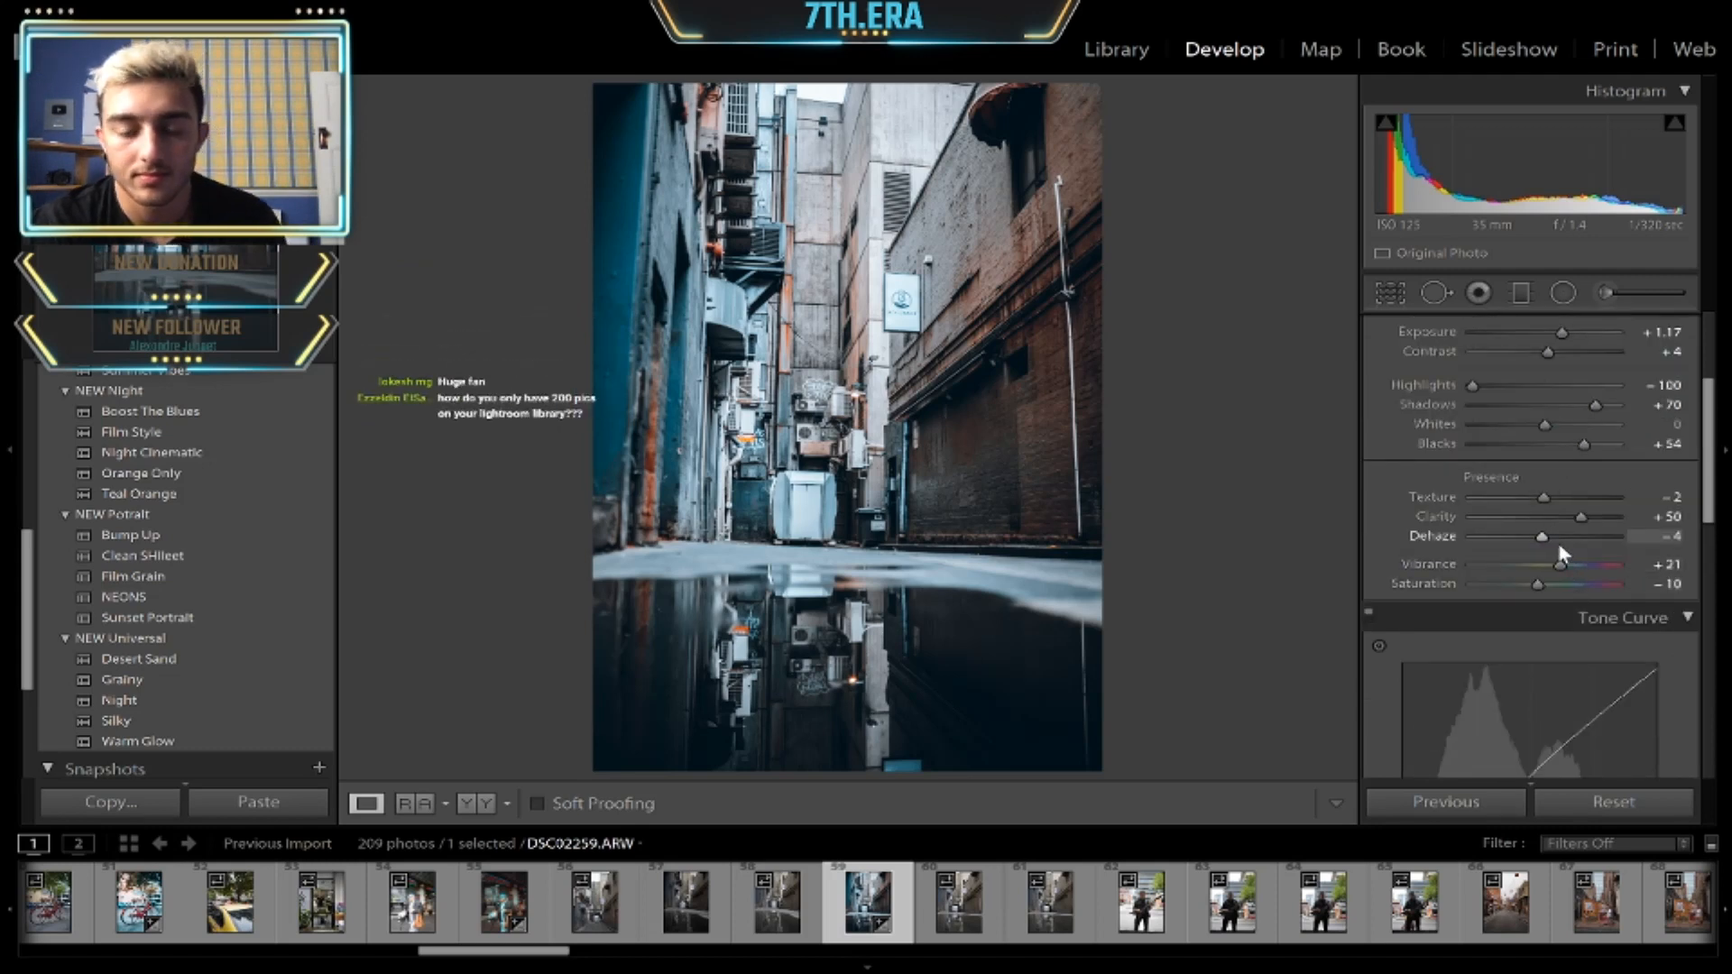
# - Darken both side walls of the alley with graduated filters angled inward from each edge at -0.37 exposure
pyautogui.press('m')
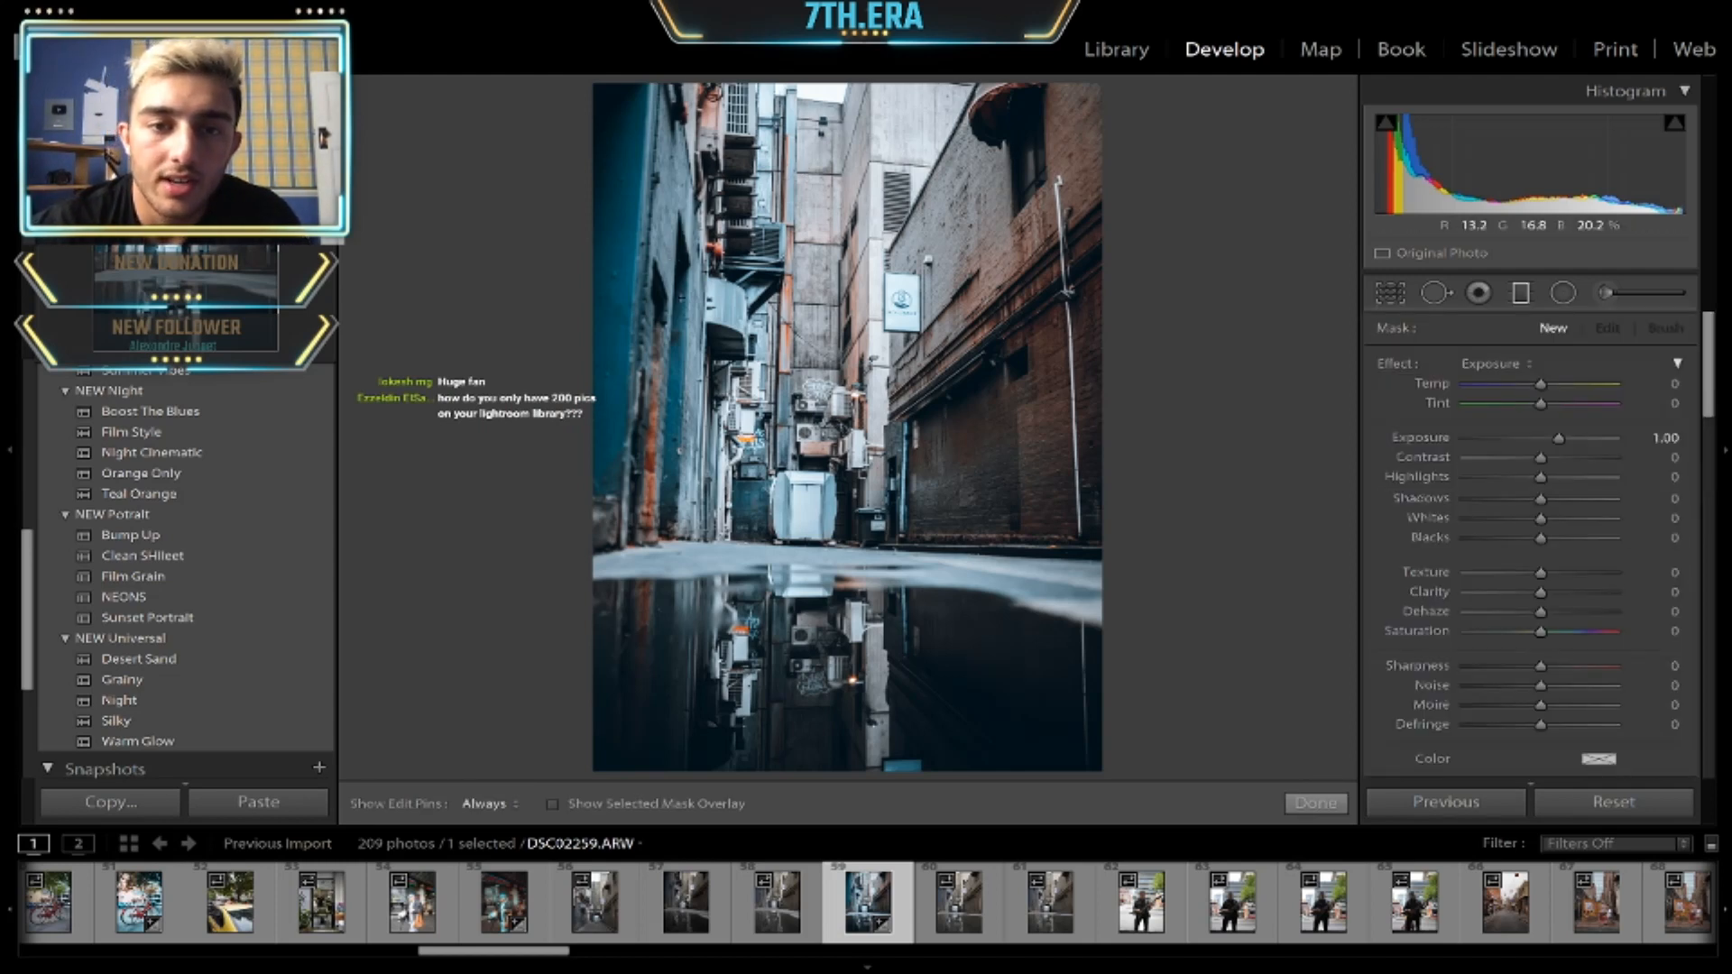
pyautogui.moveTo(745, 305); pyautogui.dragTo(820, 313)
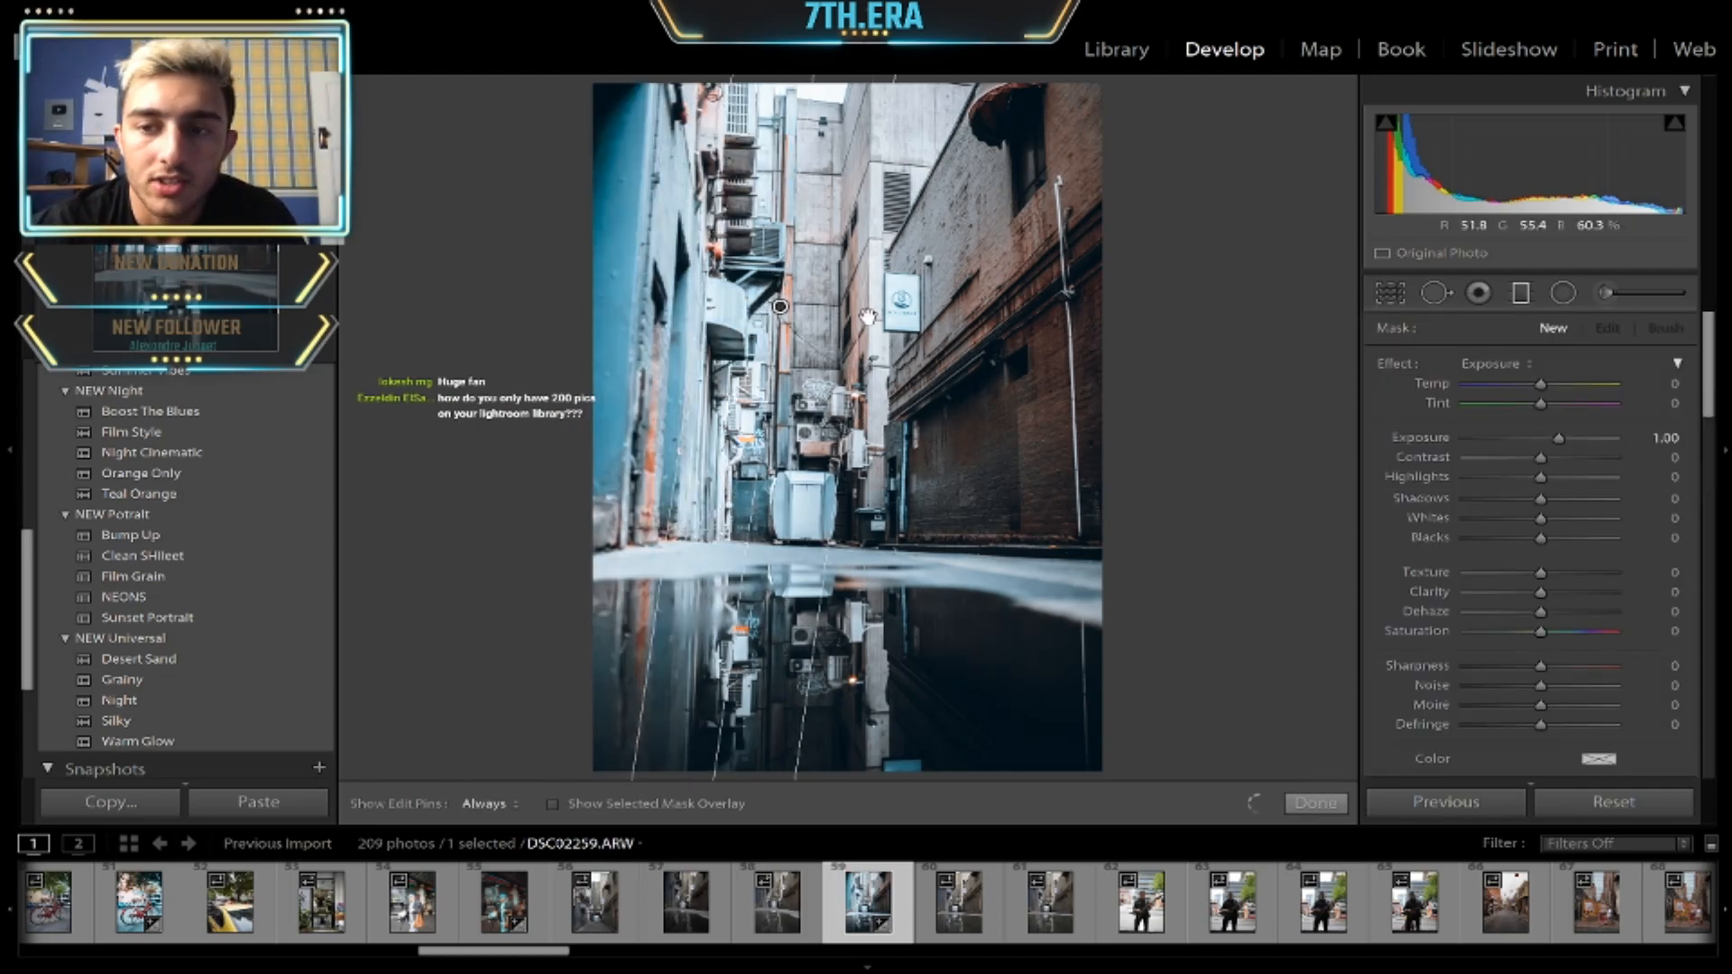
pyautogui.moveTo(1559, 439); pyautogui.dragTo(1533, 440)
pyautogui.moveTo(704, 298); pyautogui.dragTo(622, 299)
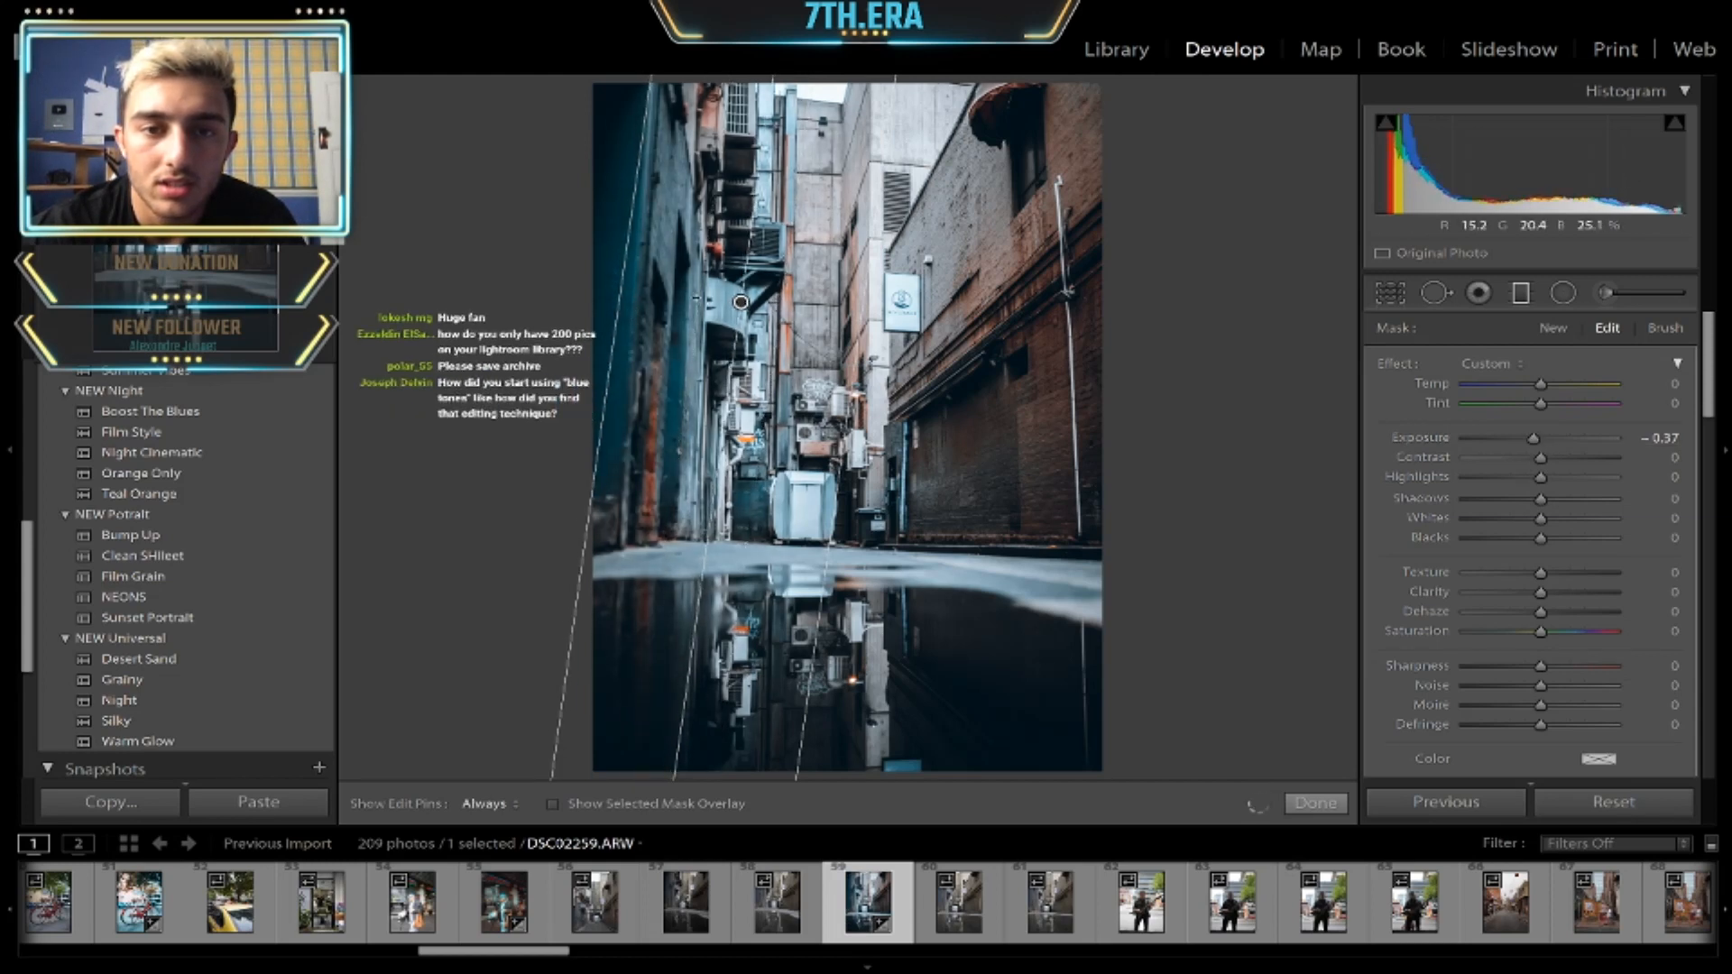
pyautogui.moveTo(1117, 343); pyautogui.dragTo(797, 357)
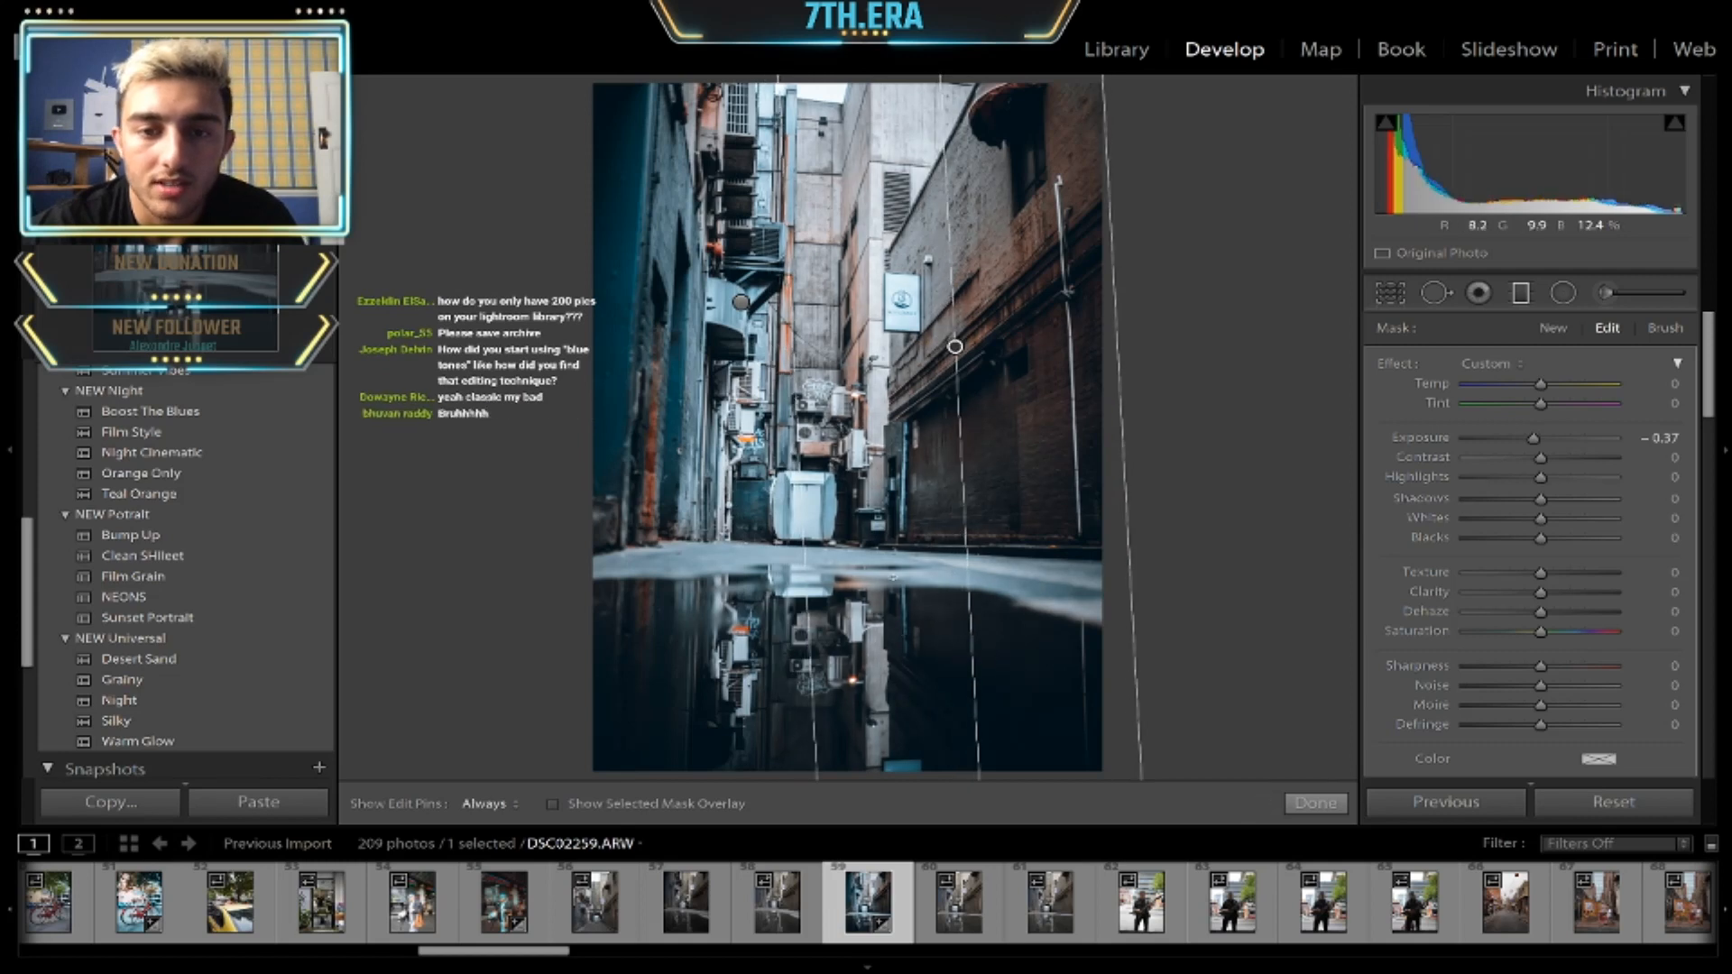
# - Add a horizontal graduated filter over the puddle reflection with Exposure 0.57 and Clarity 54, and widen its transition further down the puddle
pyautogui.moveTo(883, 608); pyautogui.dragTo(884, 530)
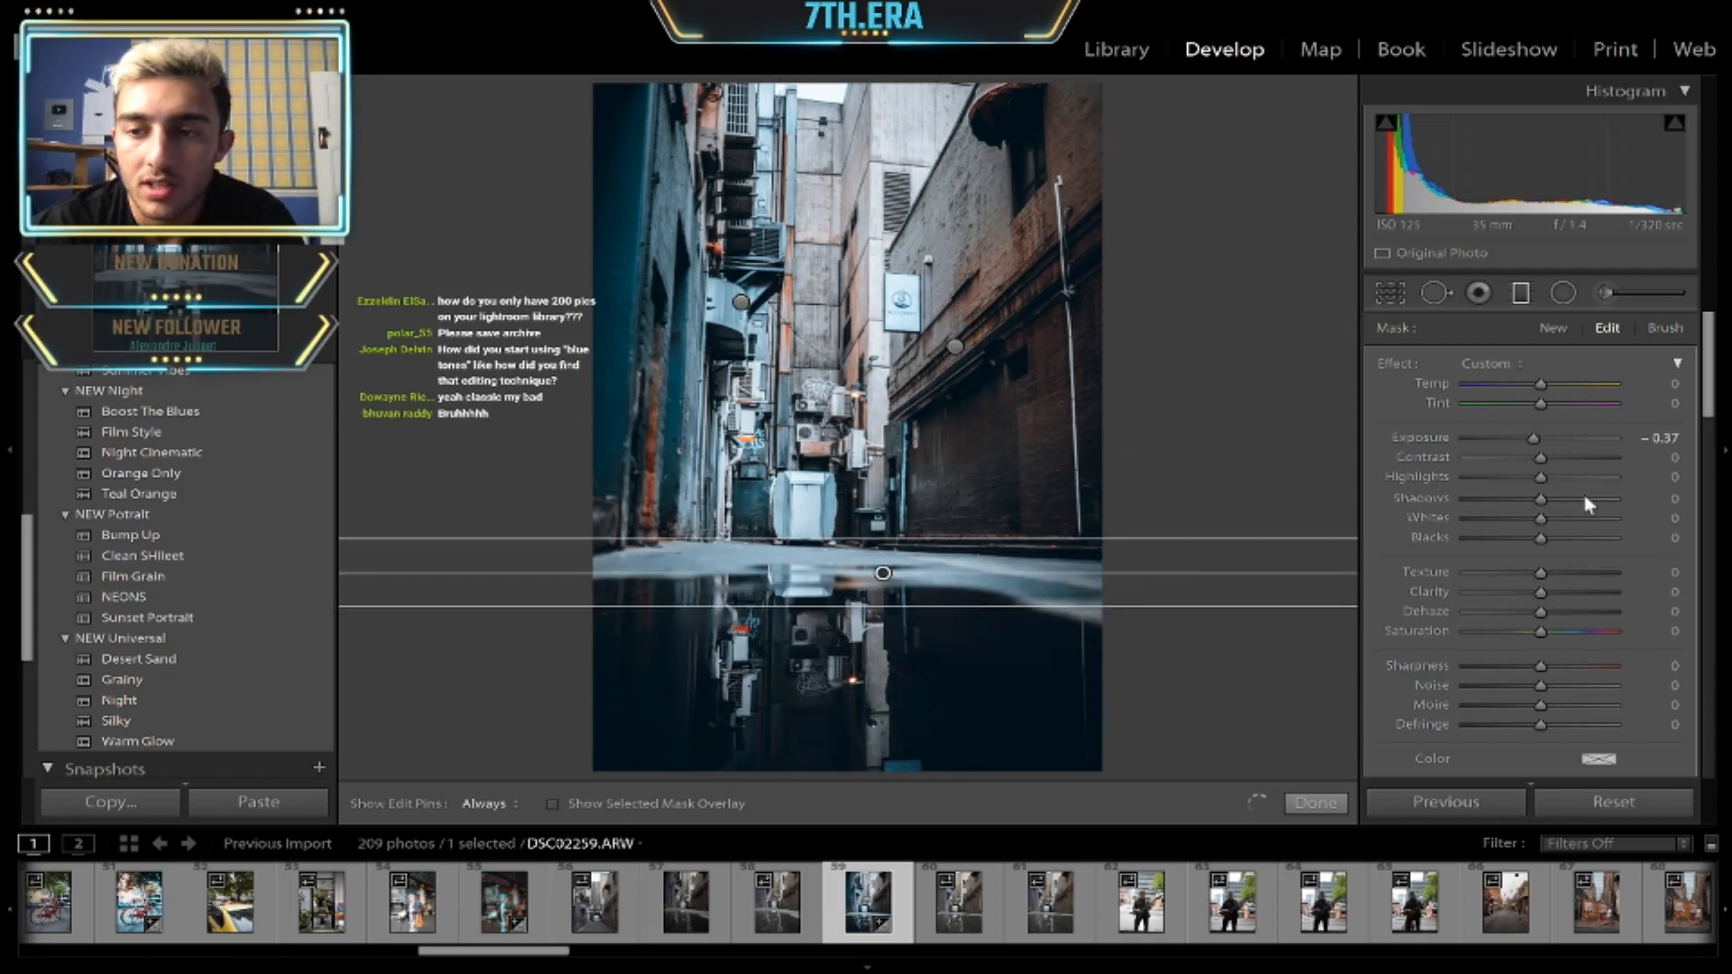
pyautogui.click(1550, 435)
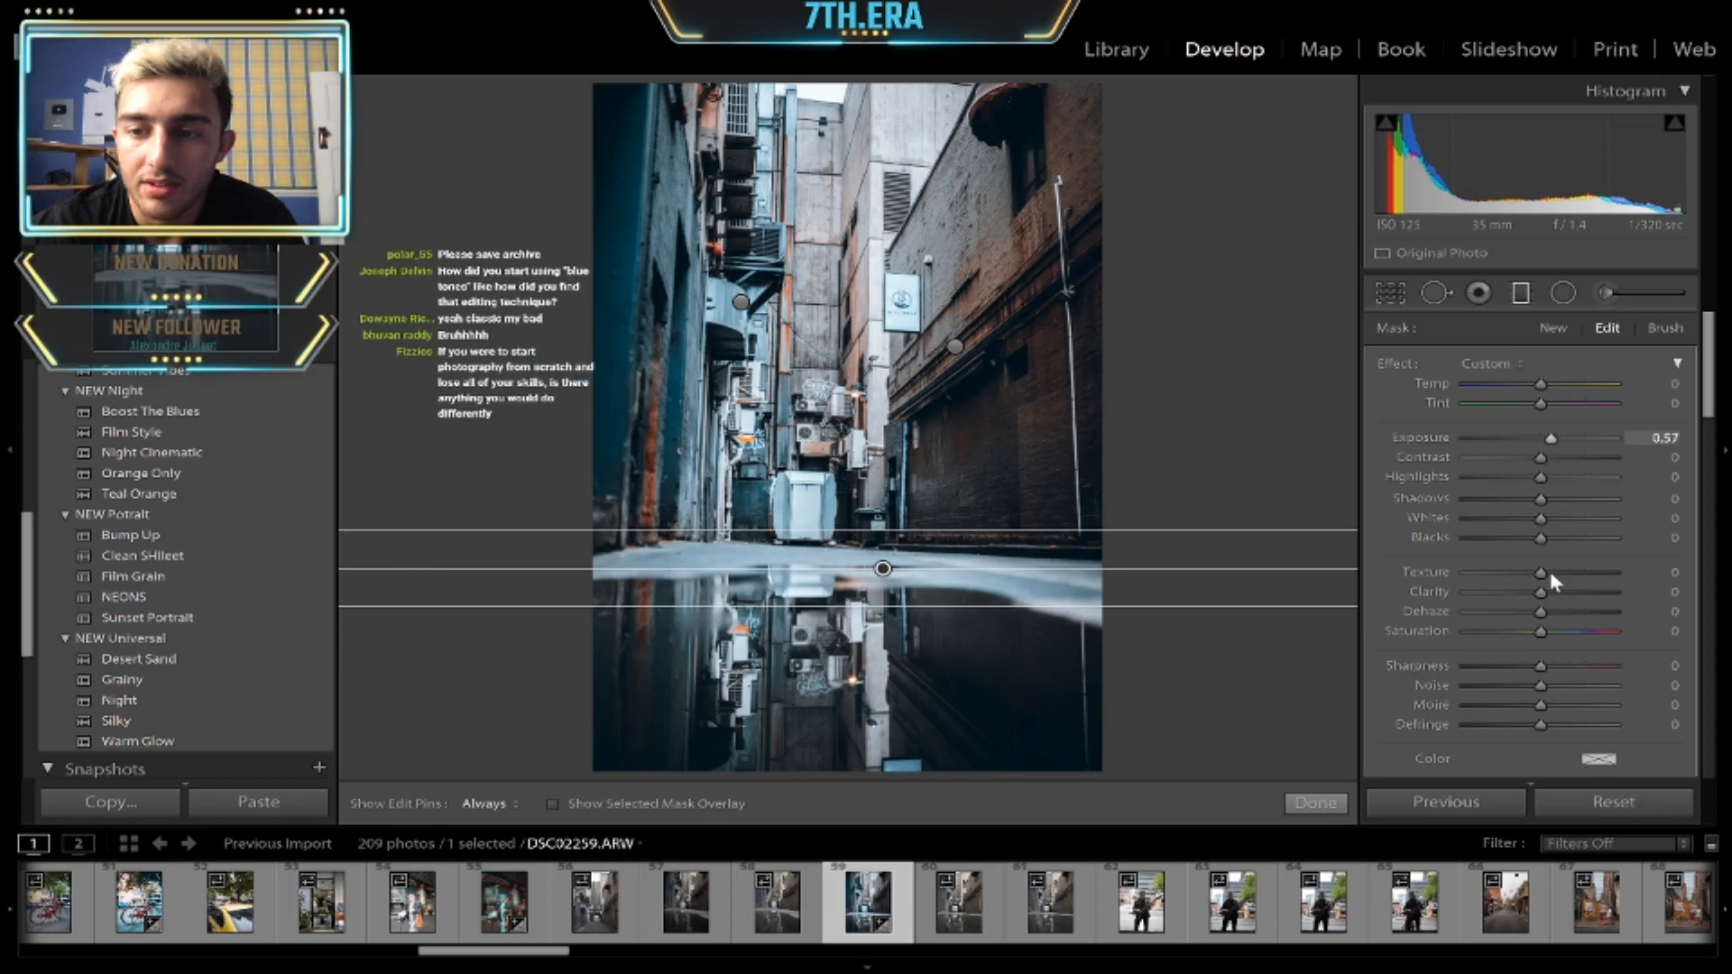
pyautogui.click(1581, 593)
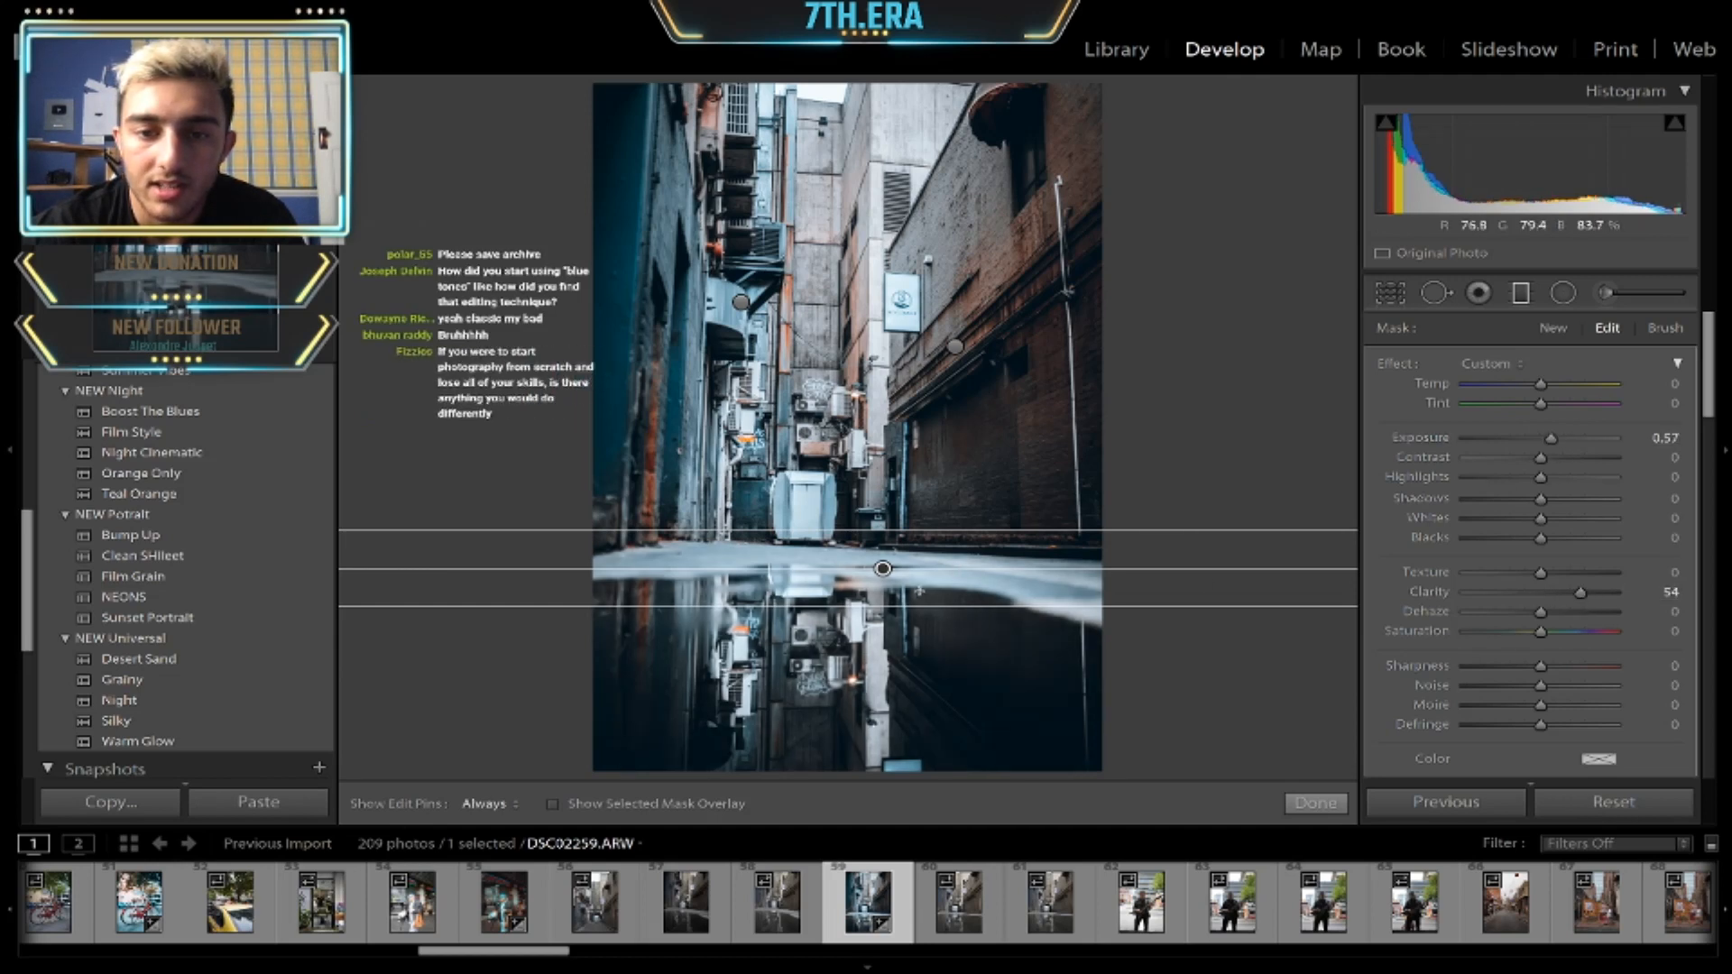
pyautogui.moveTo(898, 607); pyautogui.dragTo(905, 701)
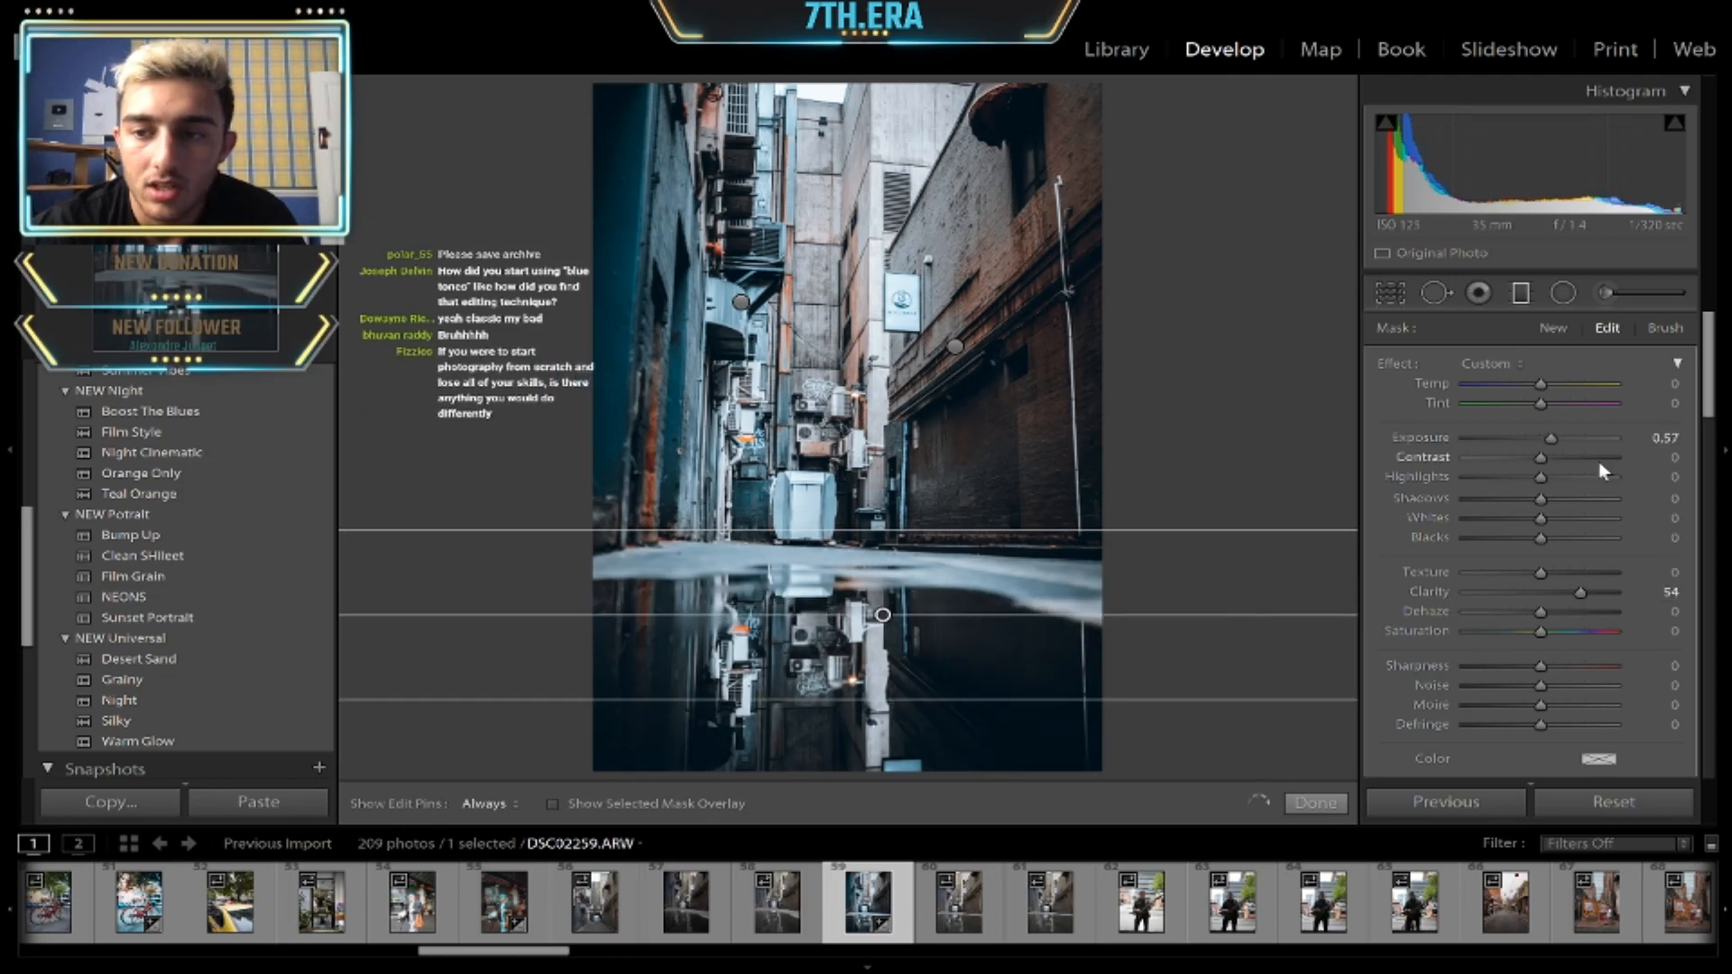
# - Set the reflection filter's Shadows to 100, and raise its Highlights and Exposure to brighten the puddle
pyautogui.click(1563, 499)
pyautogui.moveTo(1564, 498); pyautogui.dragTo(1642, 494)
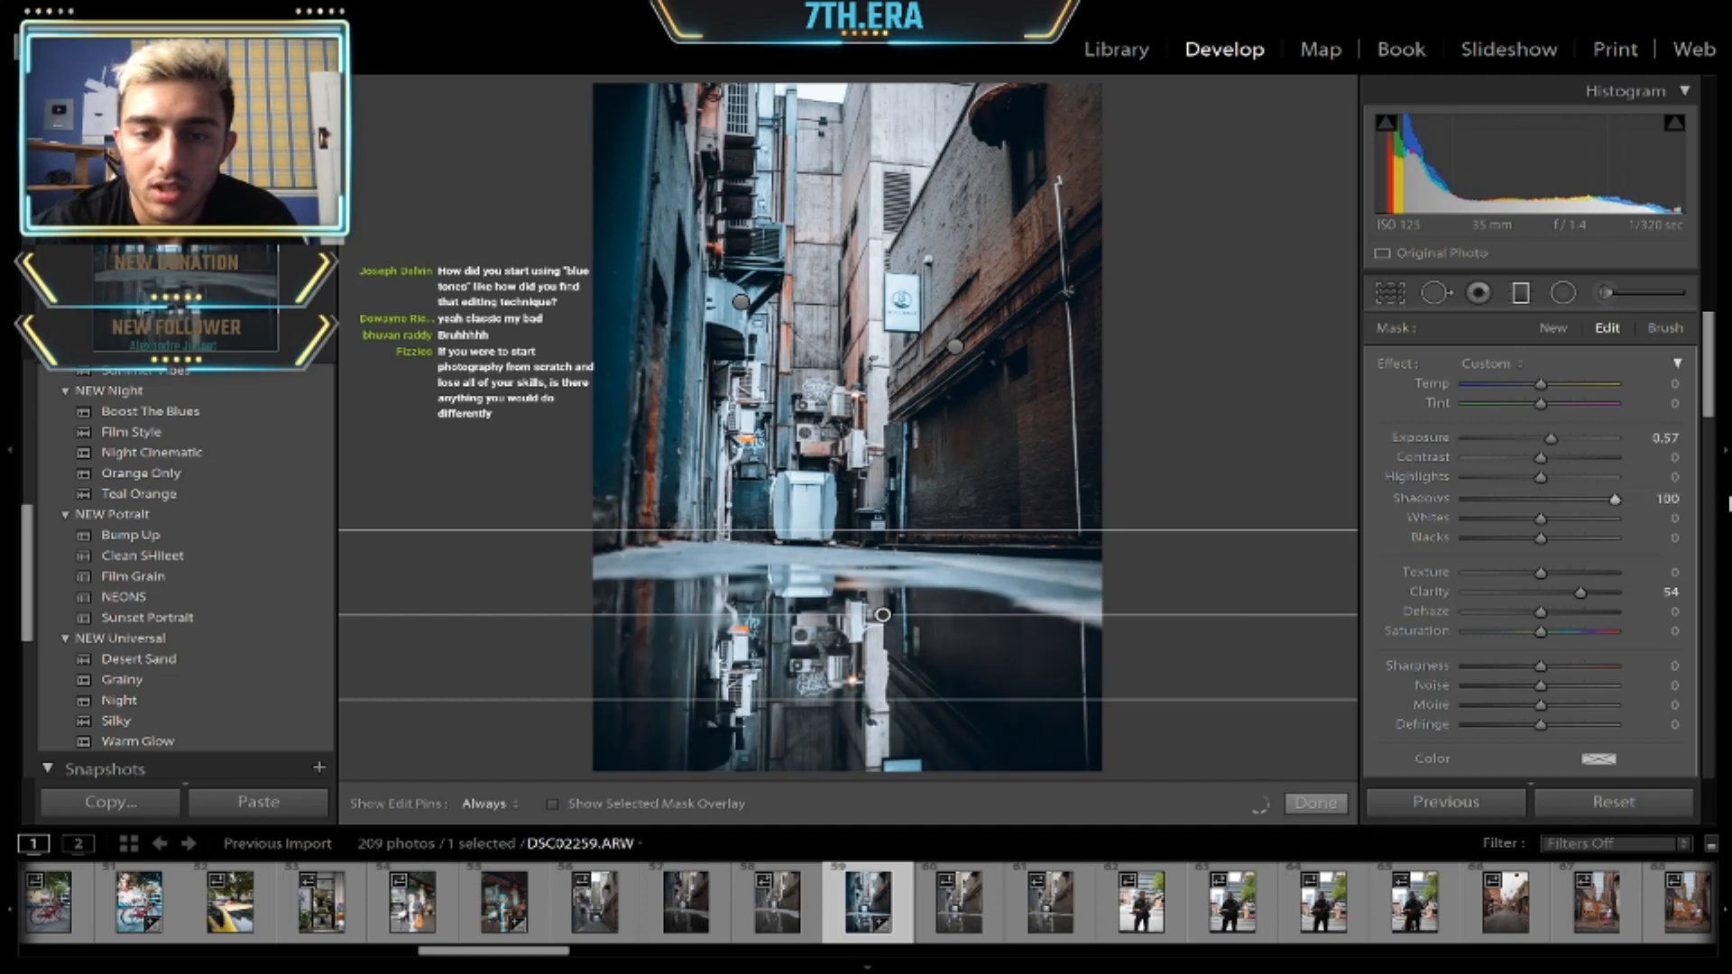
pyautogui.click(1615, 477)
pyautogui.moveTo(1544, 434); pyautogui.dragTo(1556, 440)
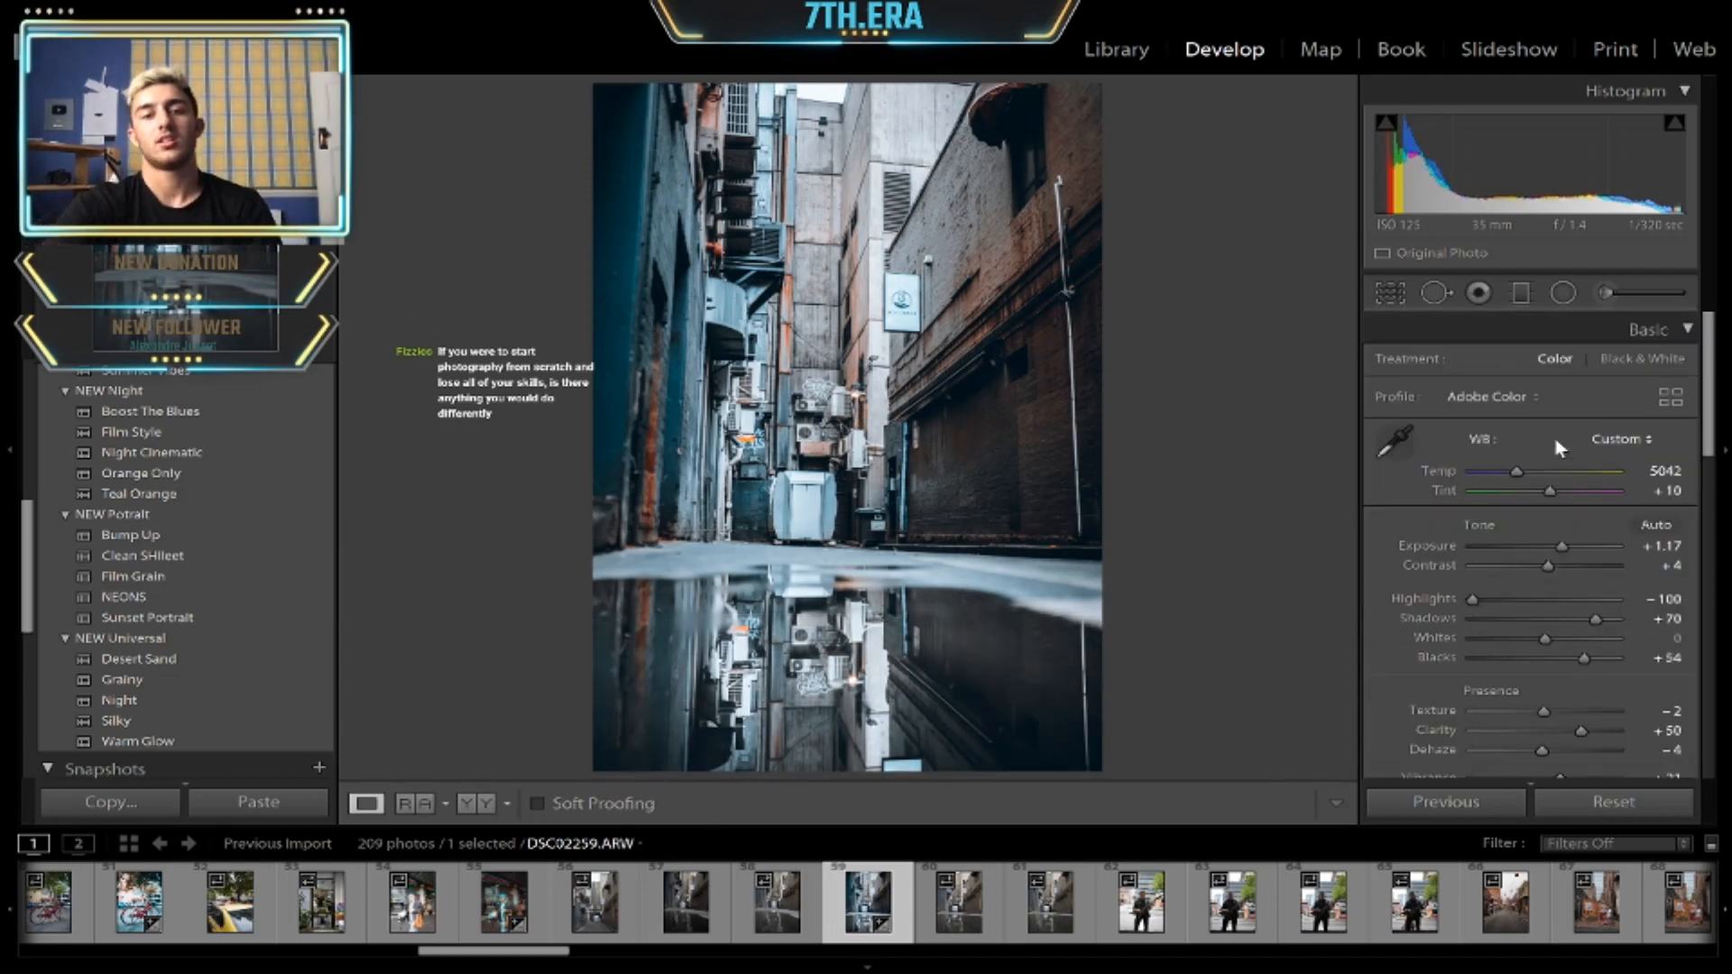
# - Compare the edited alley photo with its original version several times
pyautogui.press('\\')
pyautogui.press('\\')
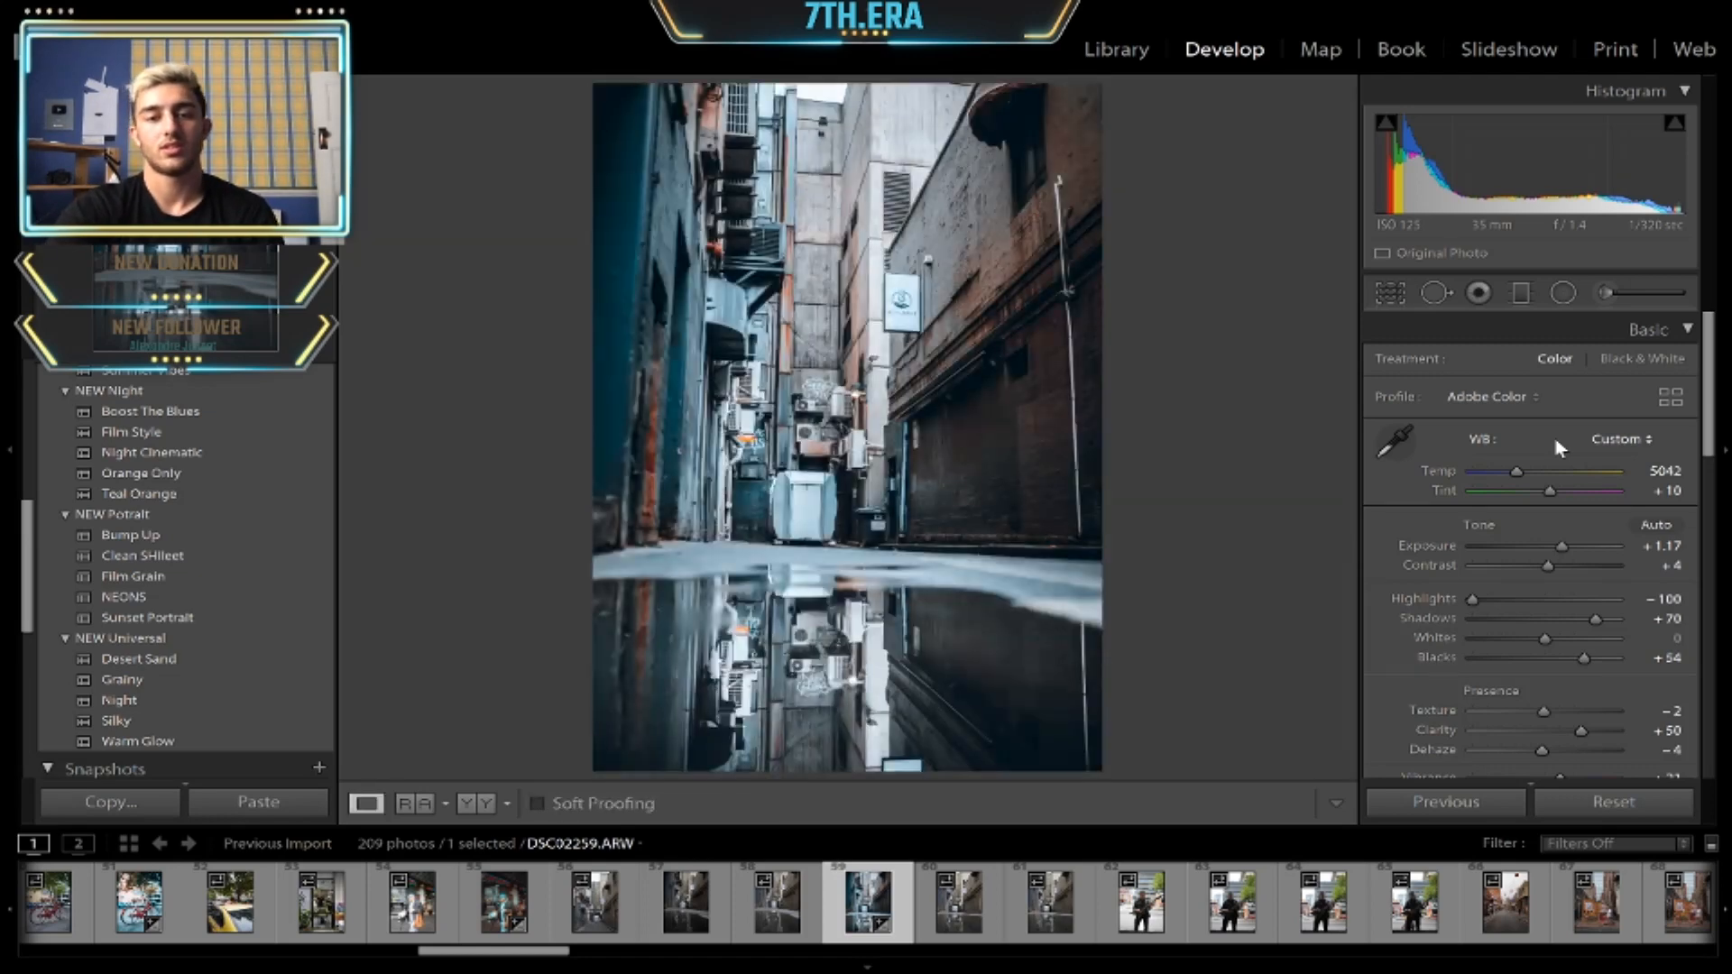
pyautogui.press('\\')
pyautogui.press('\\')
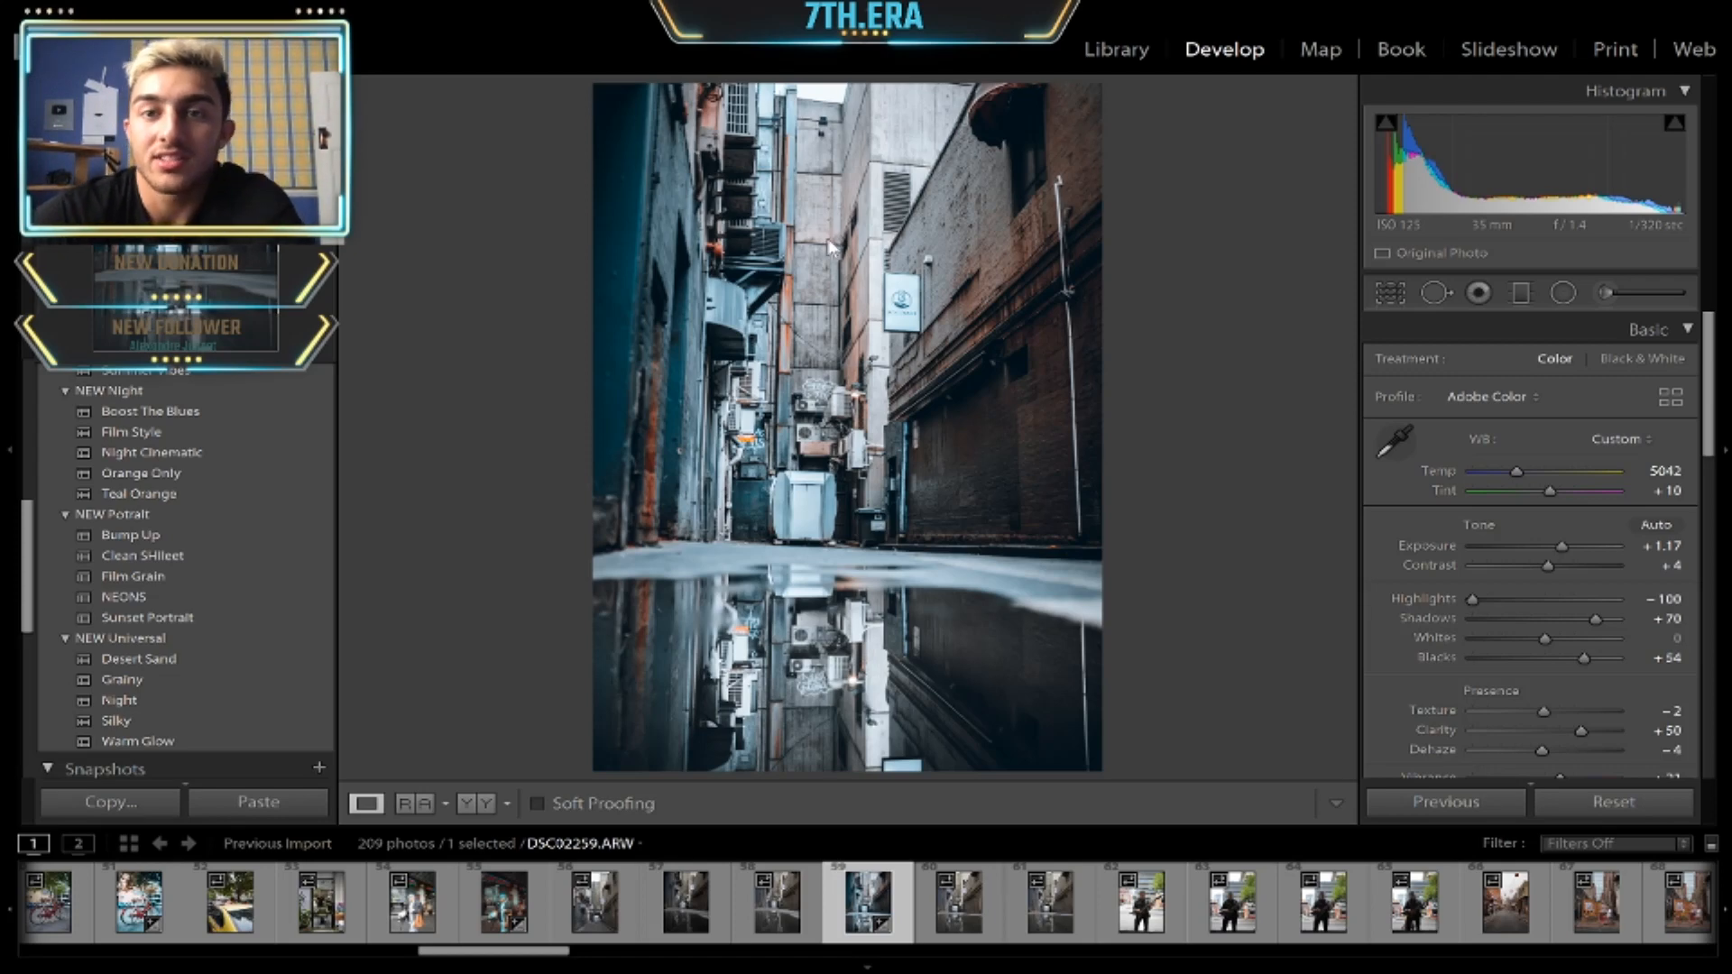
pyautogui.press('\\')
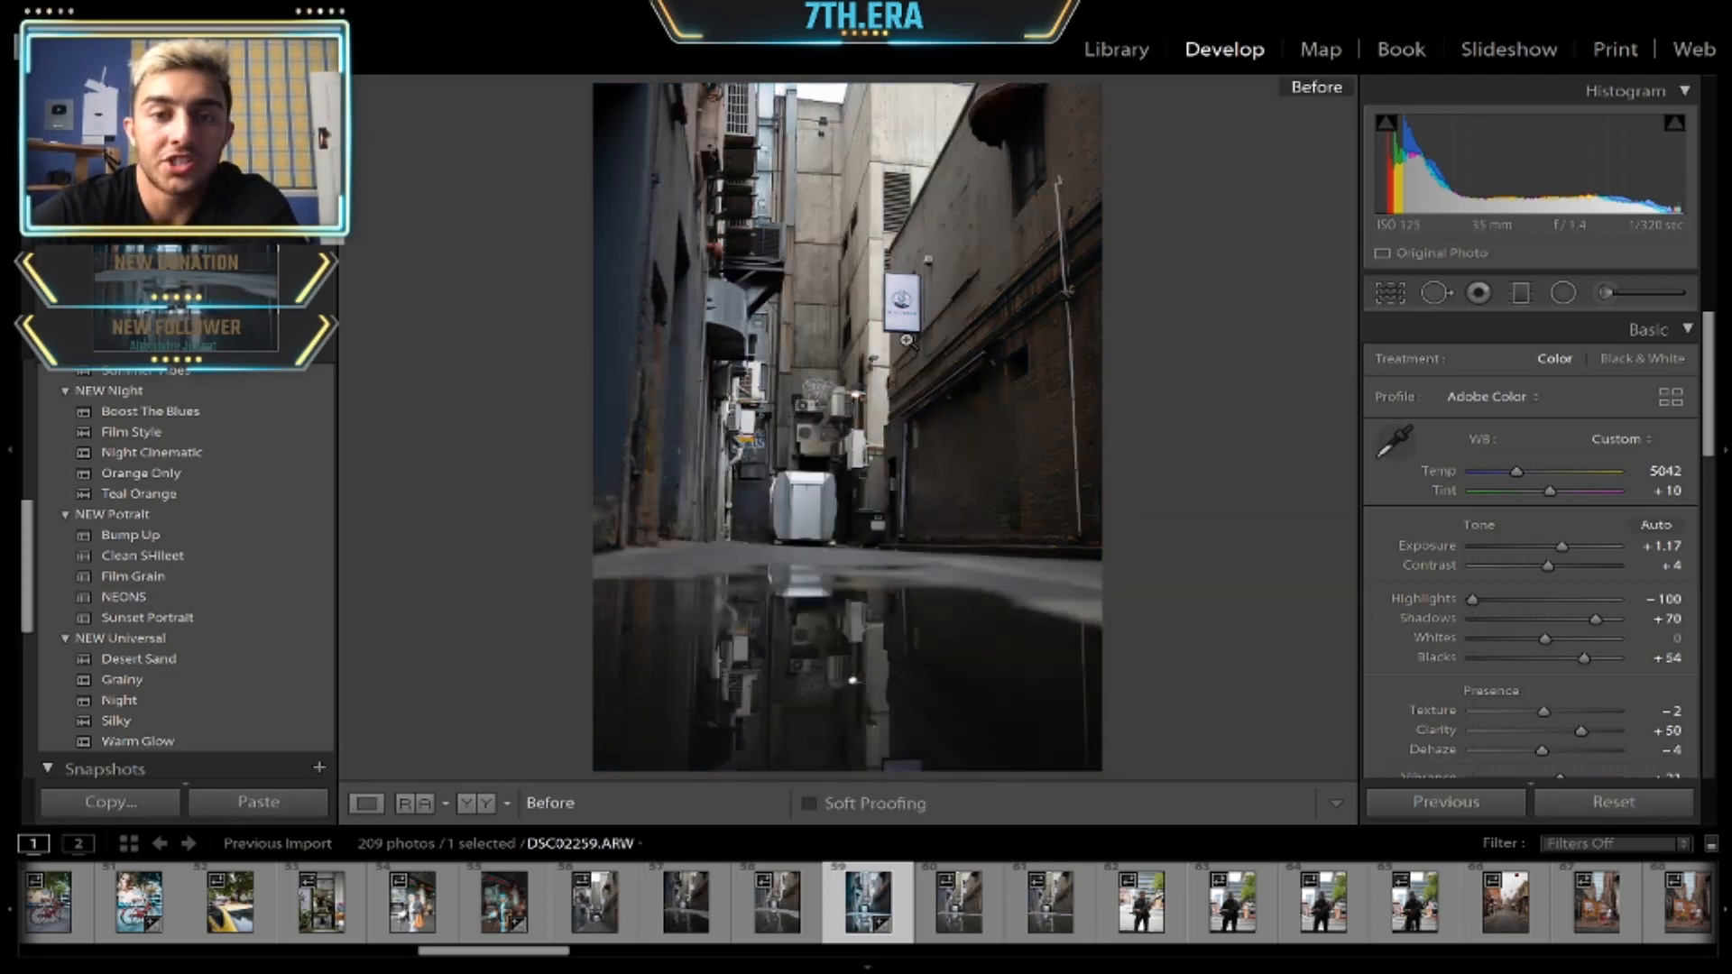
pyautogui.press('\\')
# - Look through the guitarist shots, comparing the closer and wider framings, and open DSC02264.ARW for editing
pyautogui.click(992, 879)
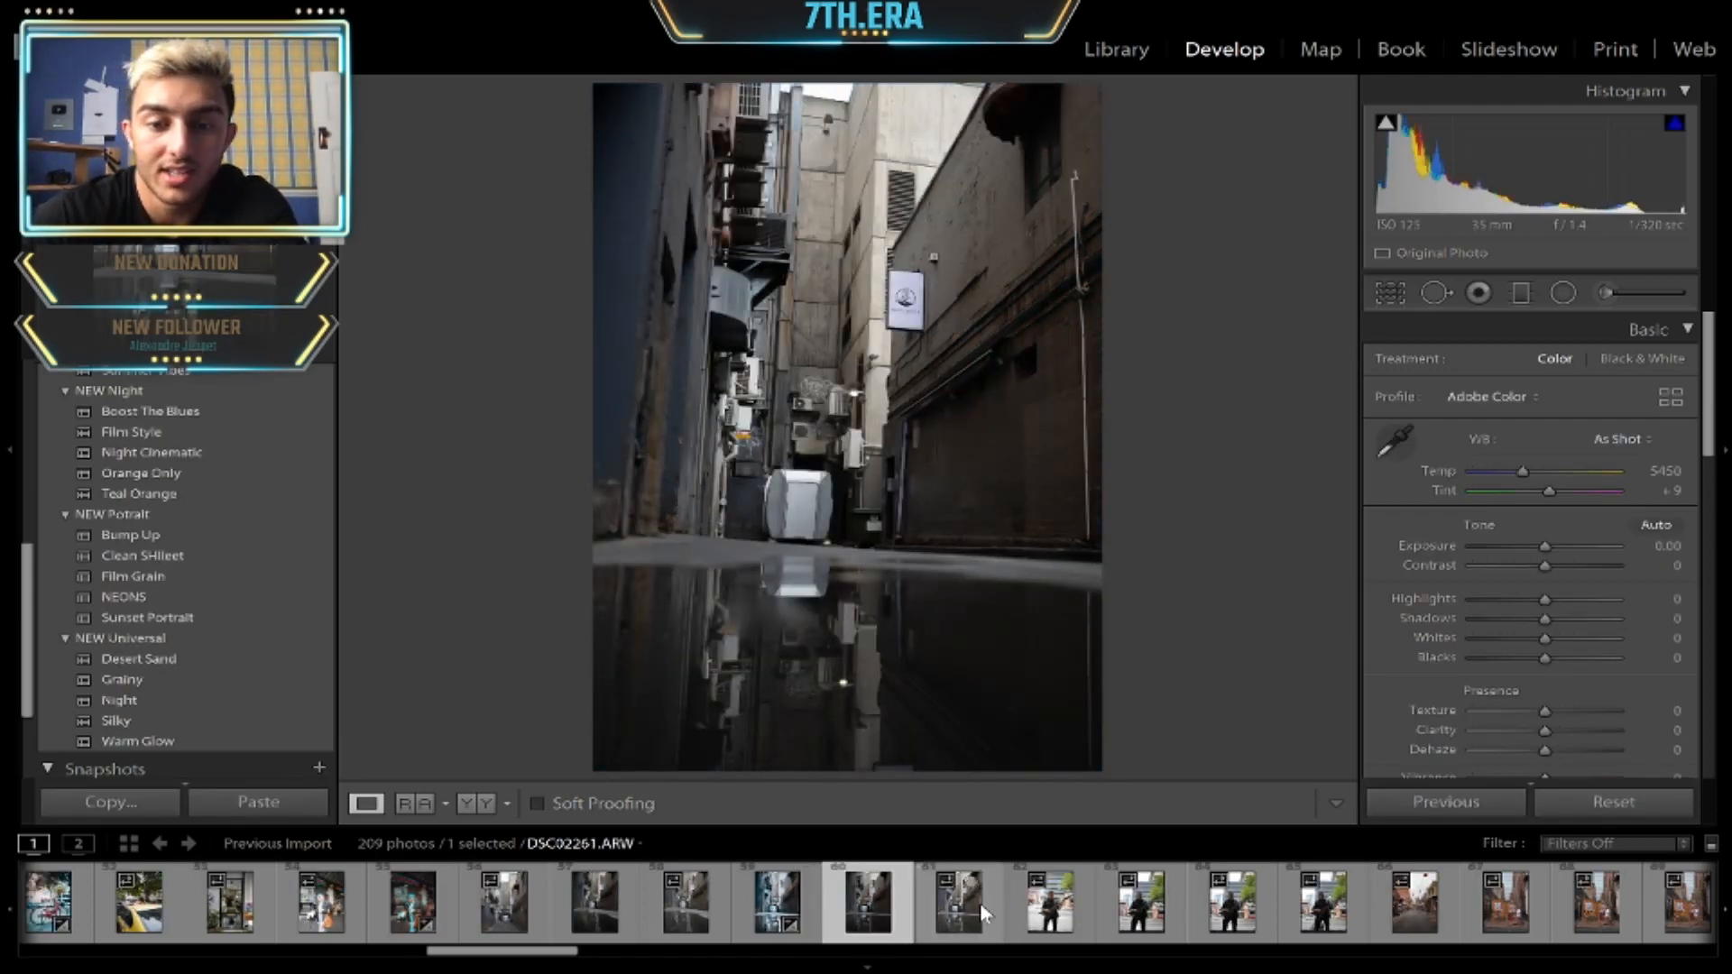
pyautogui.click(1049, 916)
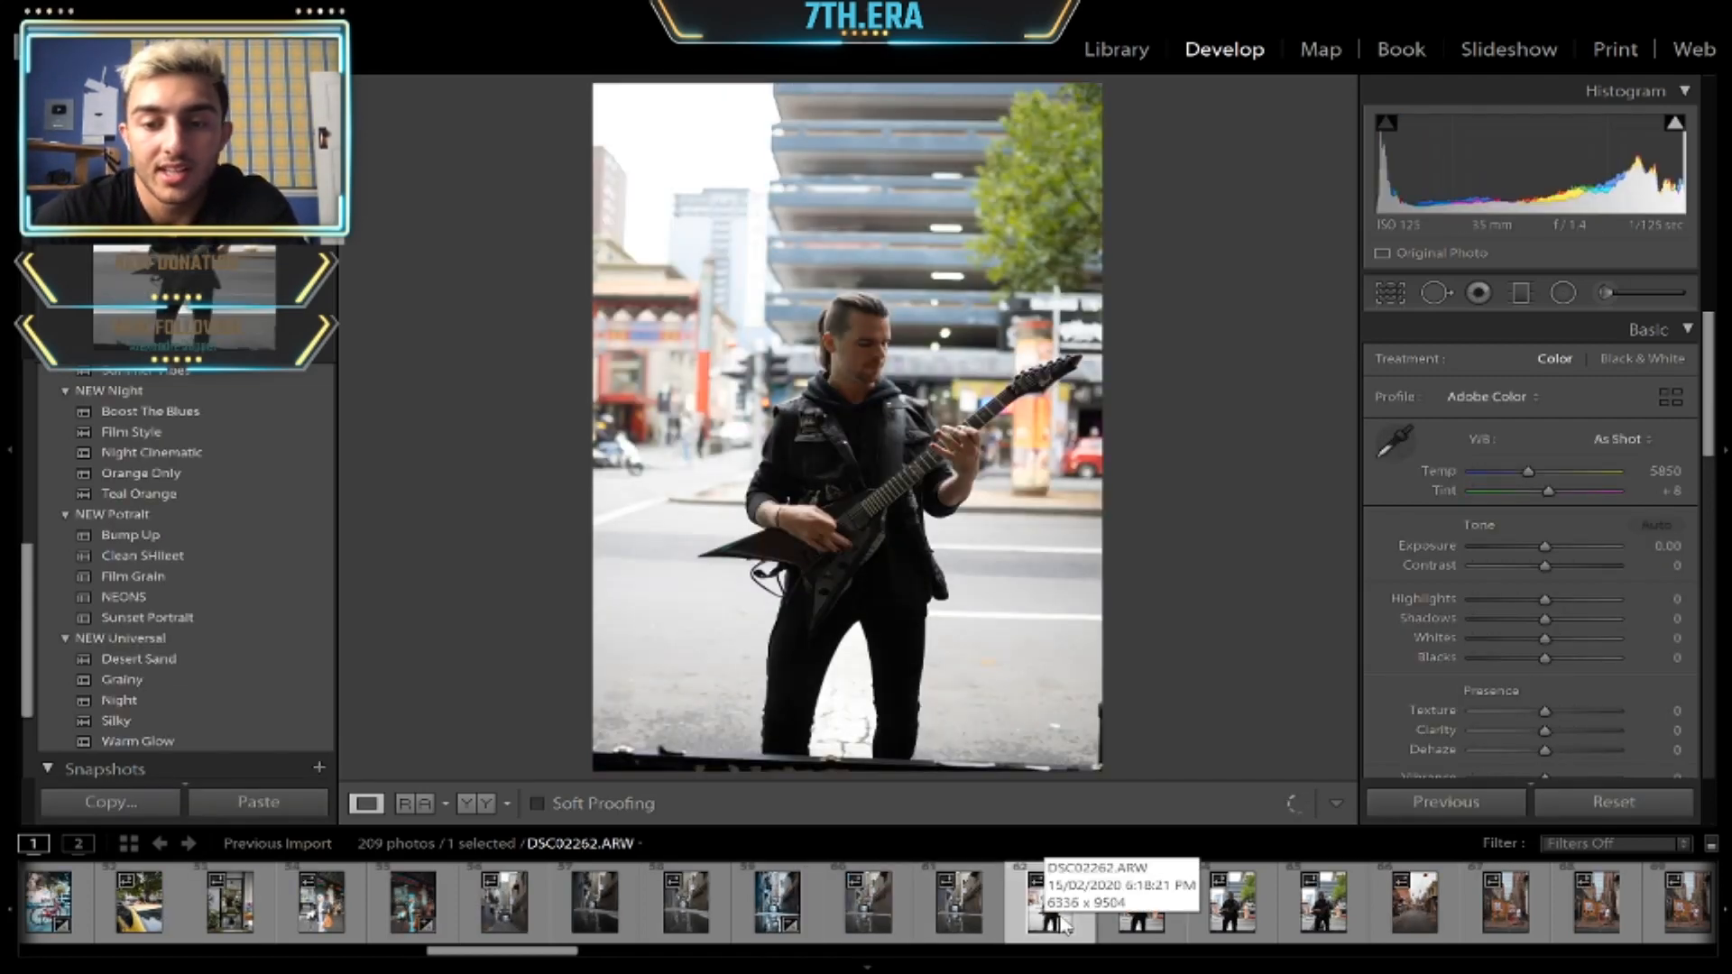
pyautogui.click(1229, 907)
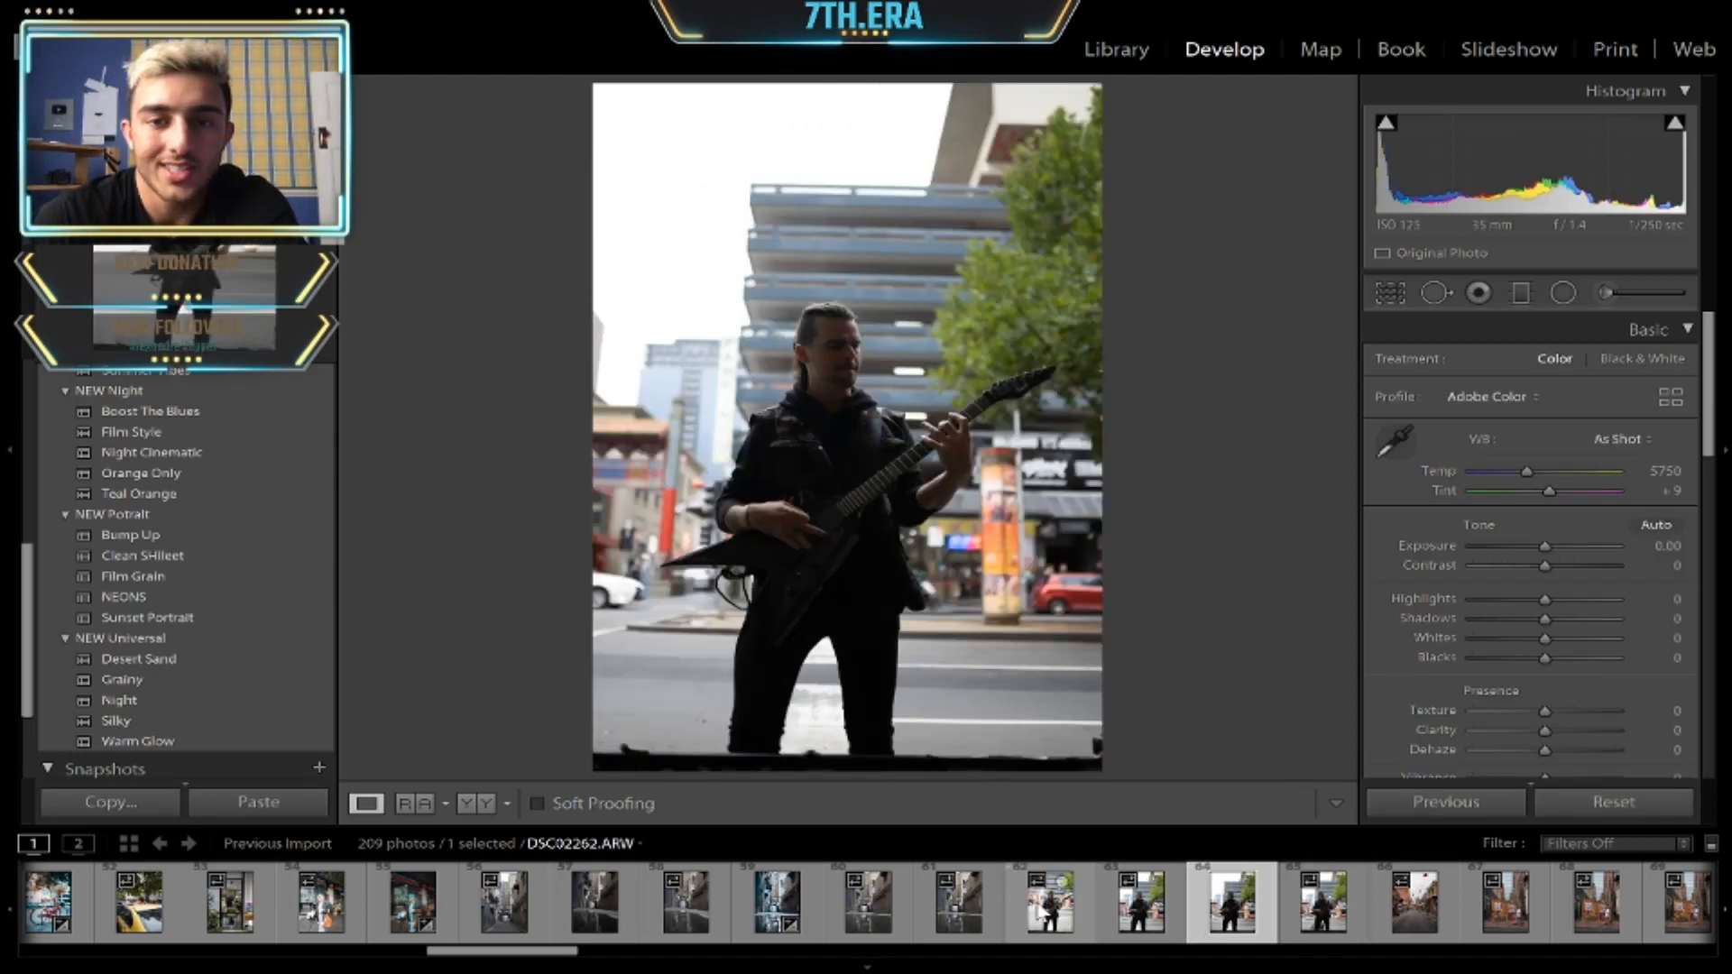
pyautogui.click(1045, 907)
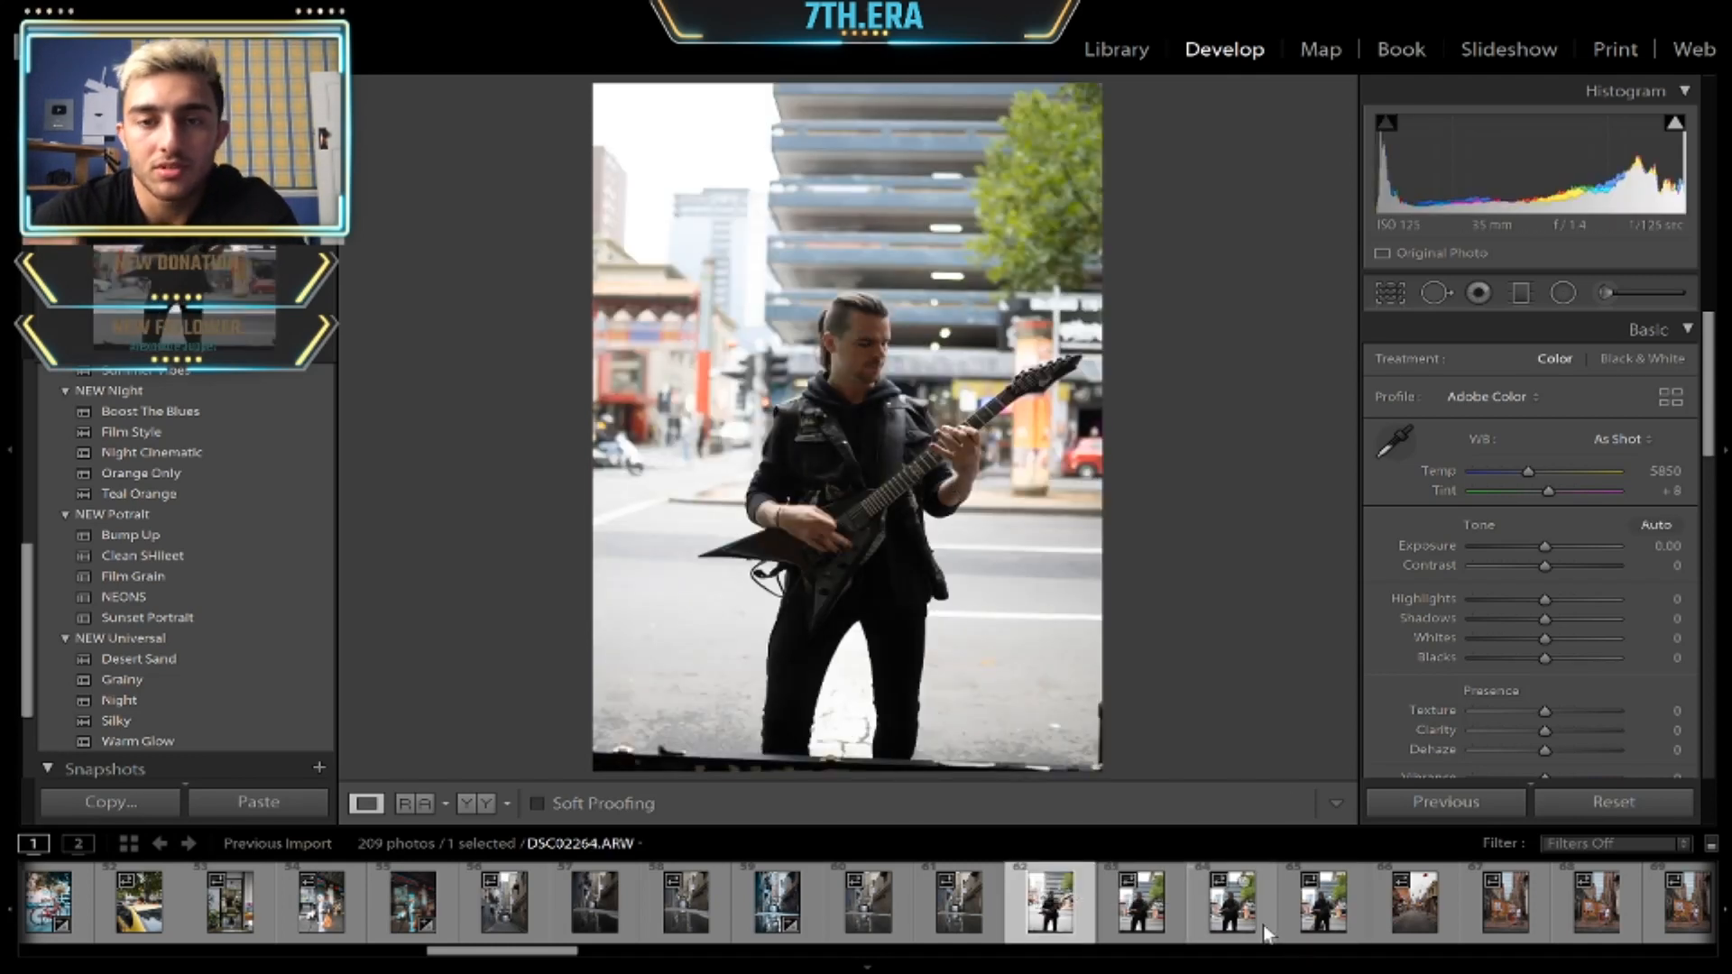
pyautogui.click(1307, 922)
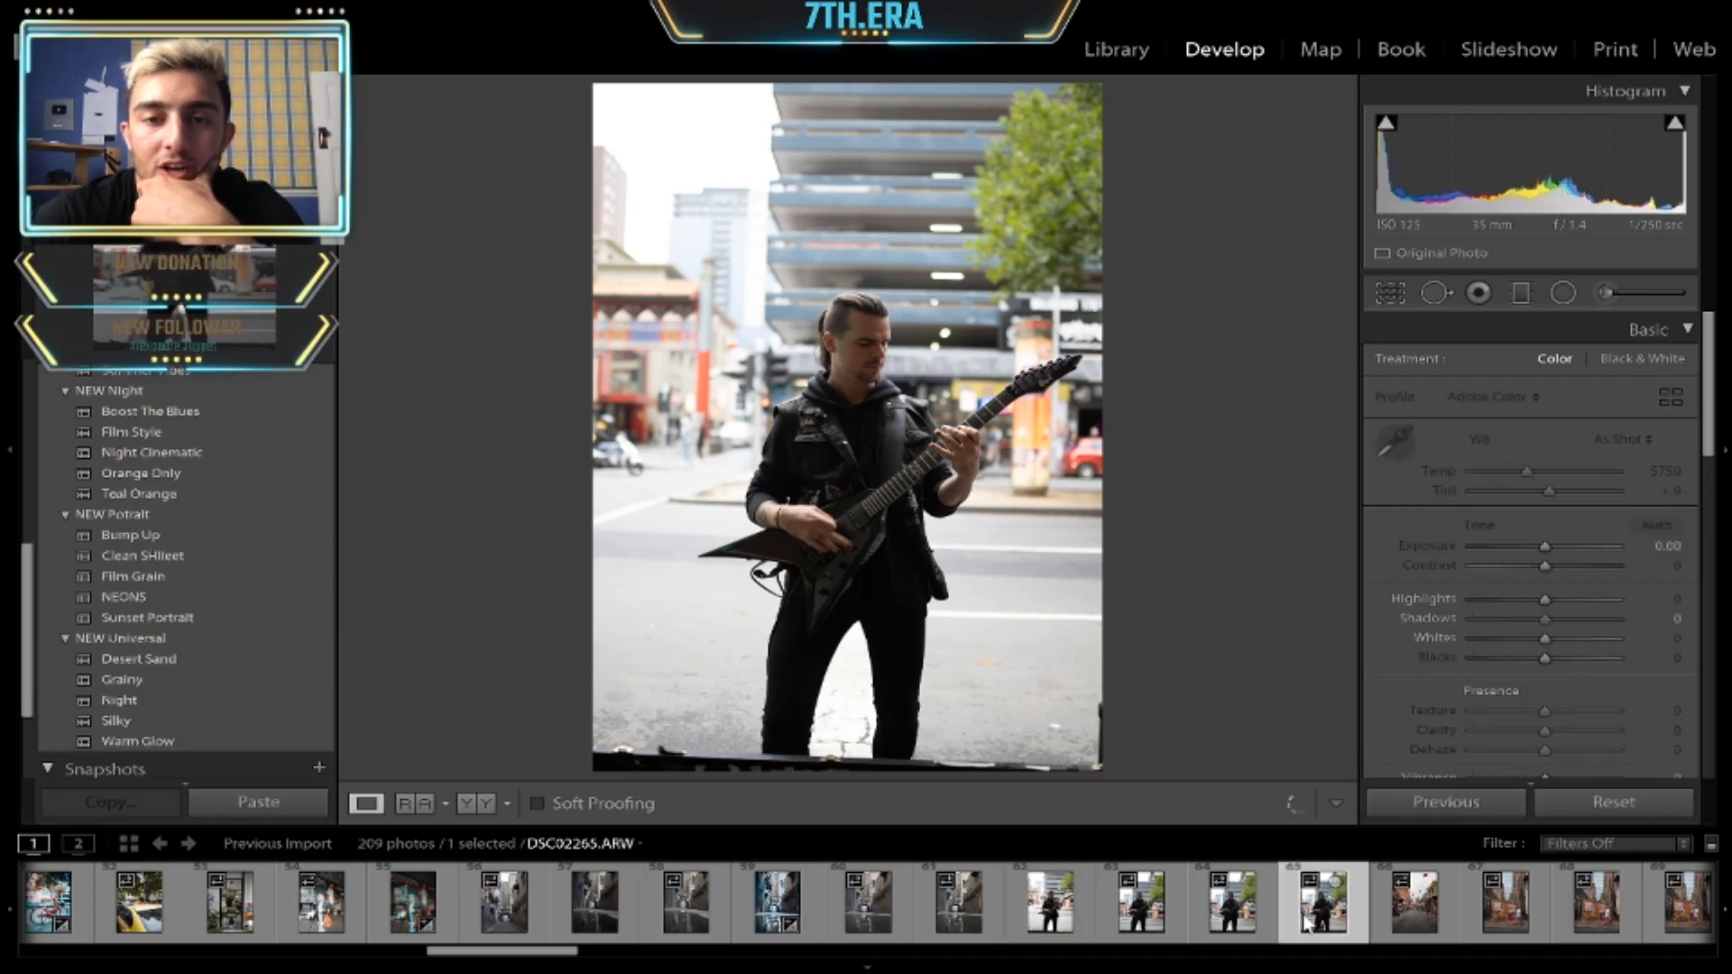
pyautogui.click(1272, 921)
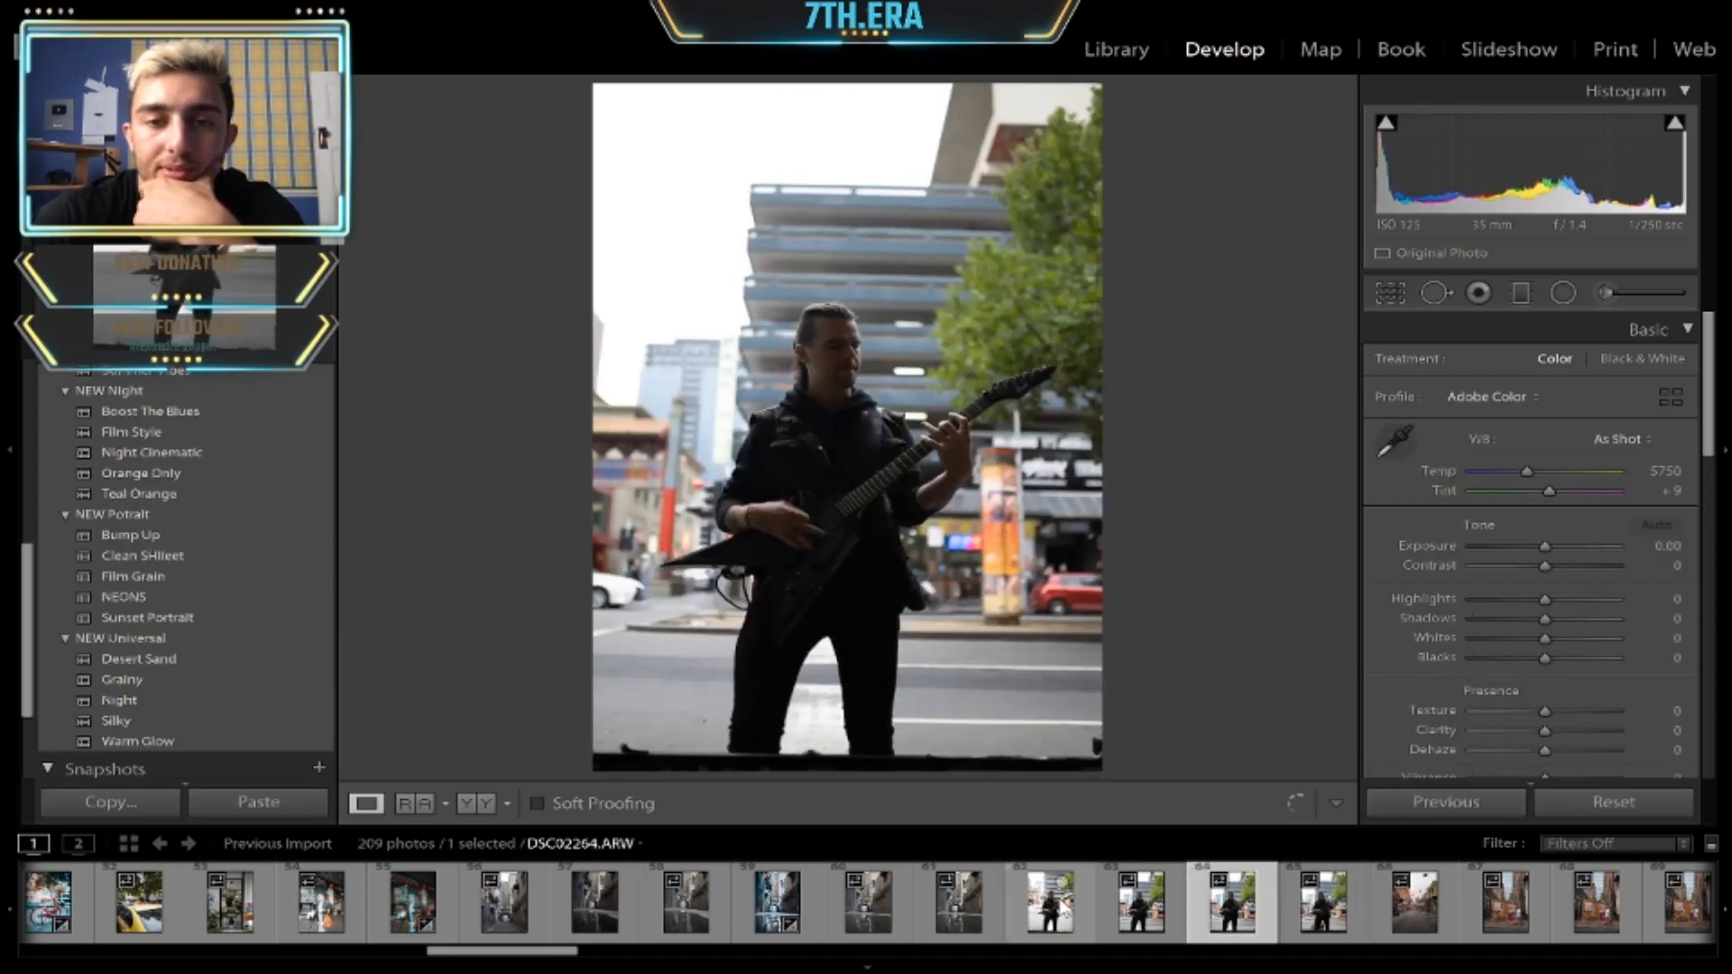
pyautogui.click(1049, 909)
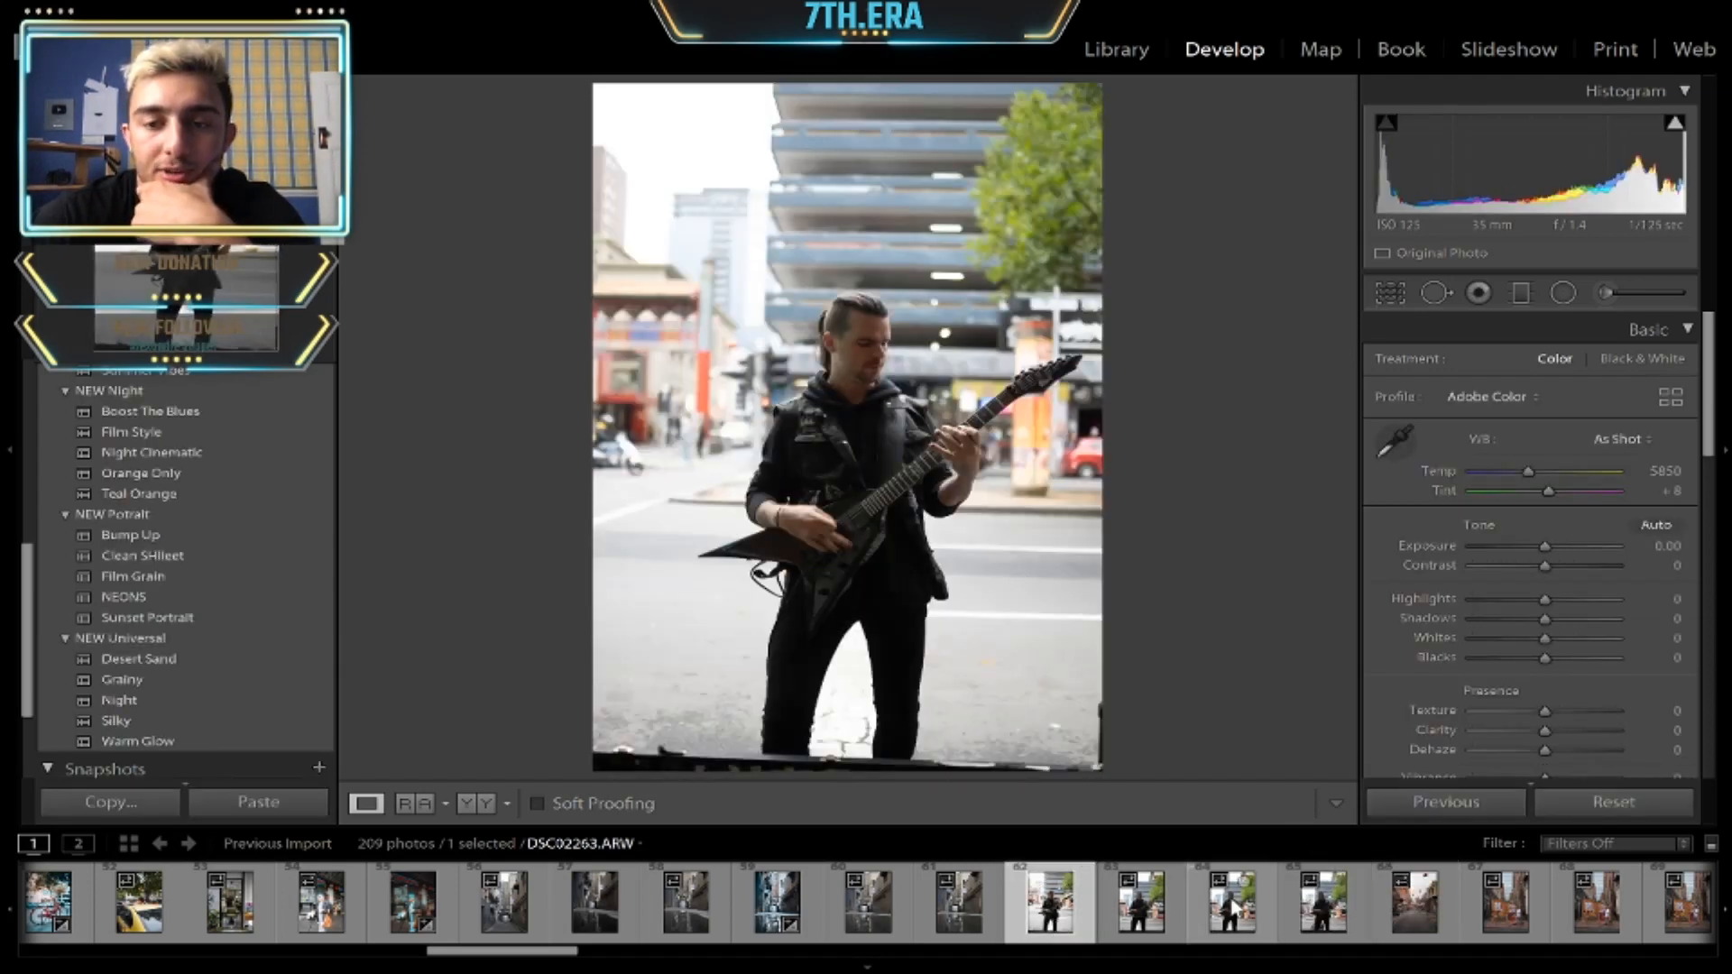
pyautogui.click(1237, 921)
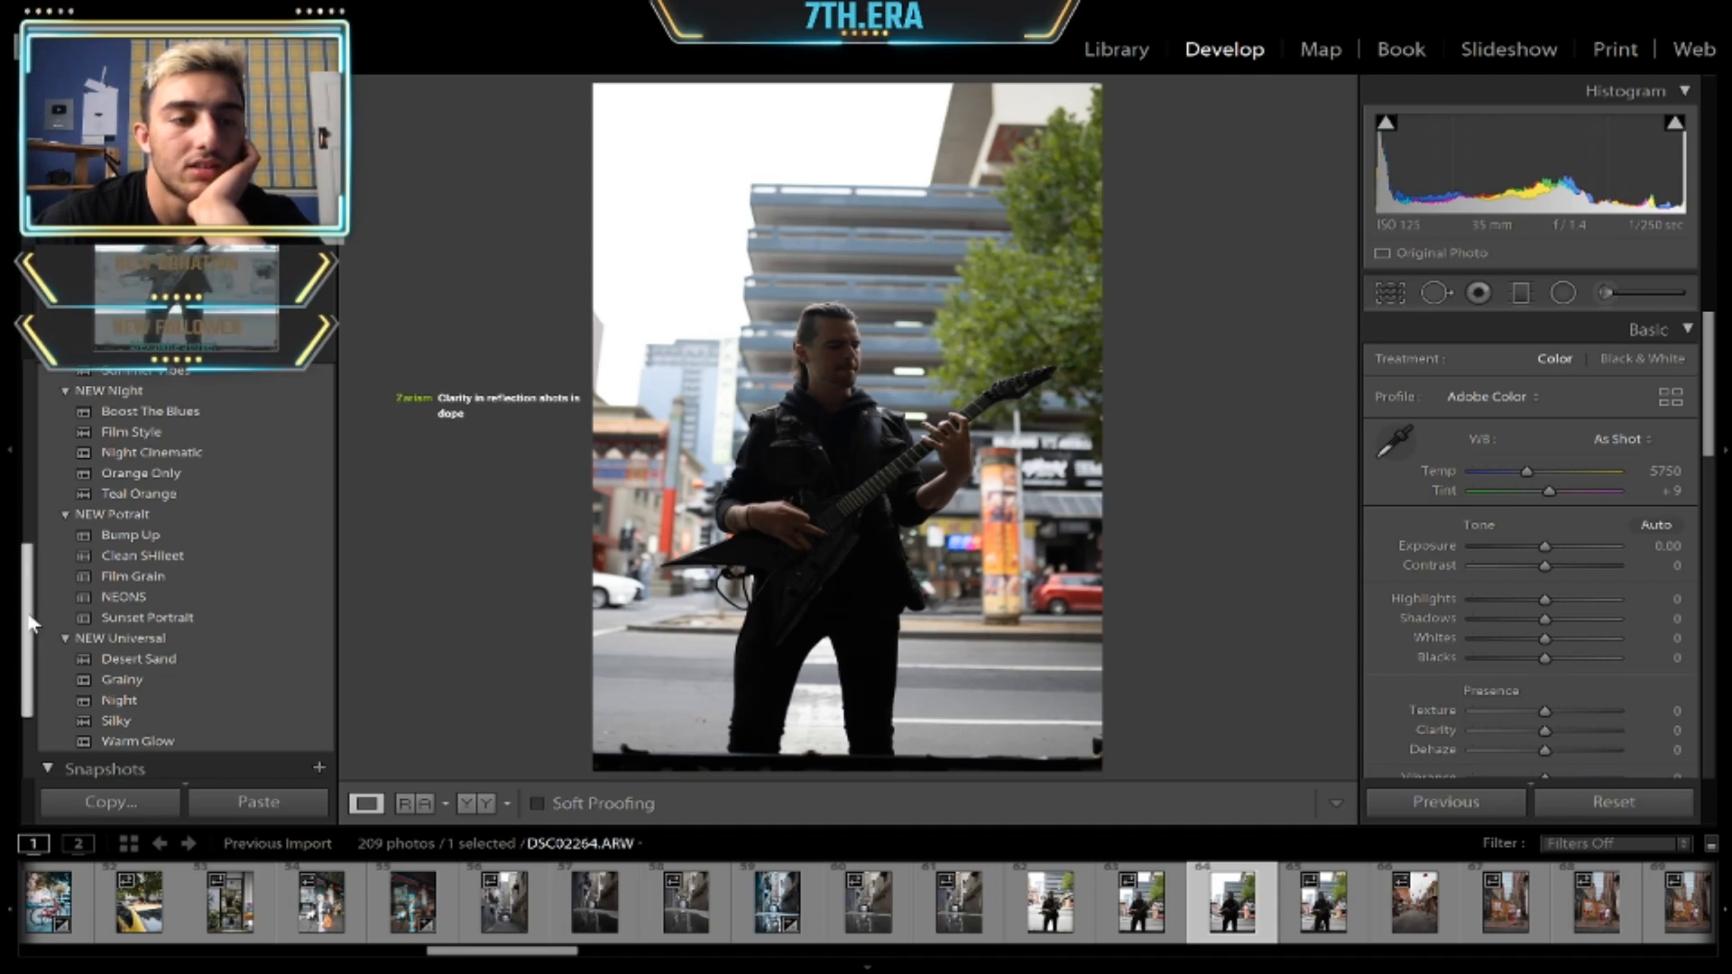
# - Apply the Cine preset from NEW Day to the guitarist photo and warm its Temp to 6417
pyautogui.scroll(5, 38, 550)
pyautogui.scroll(2, 38, 514)
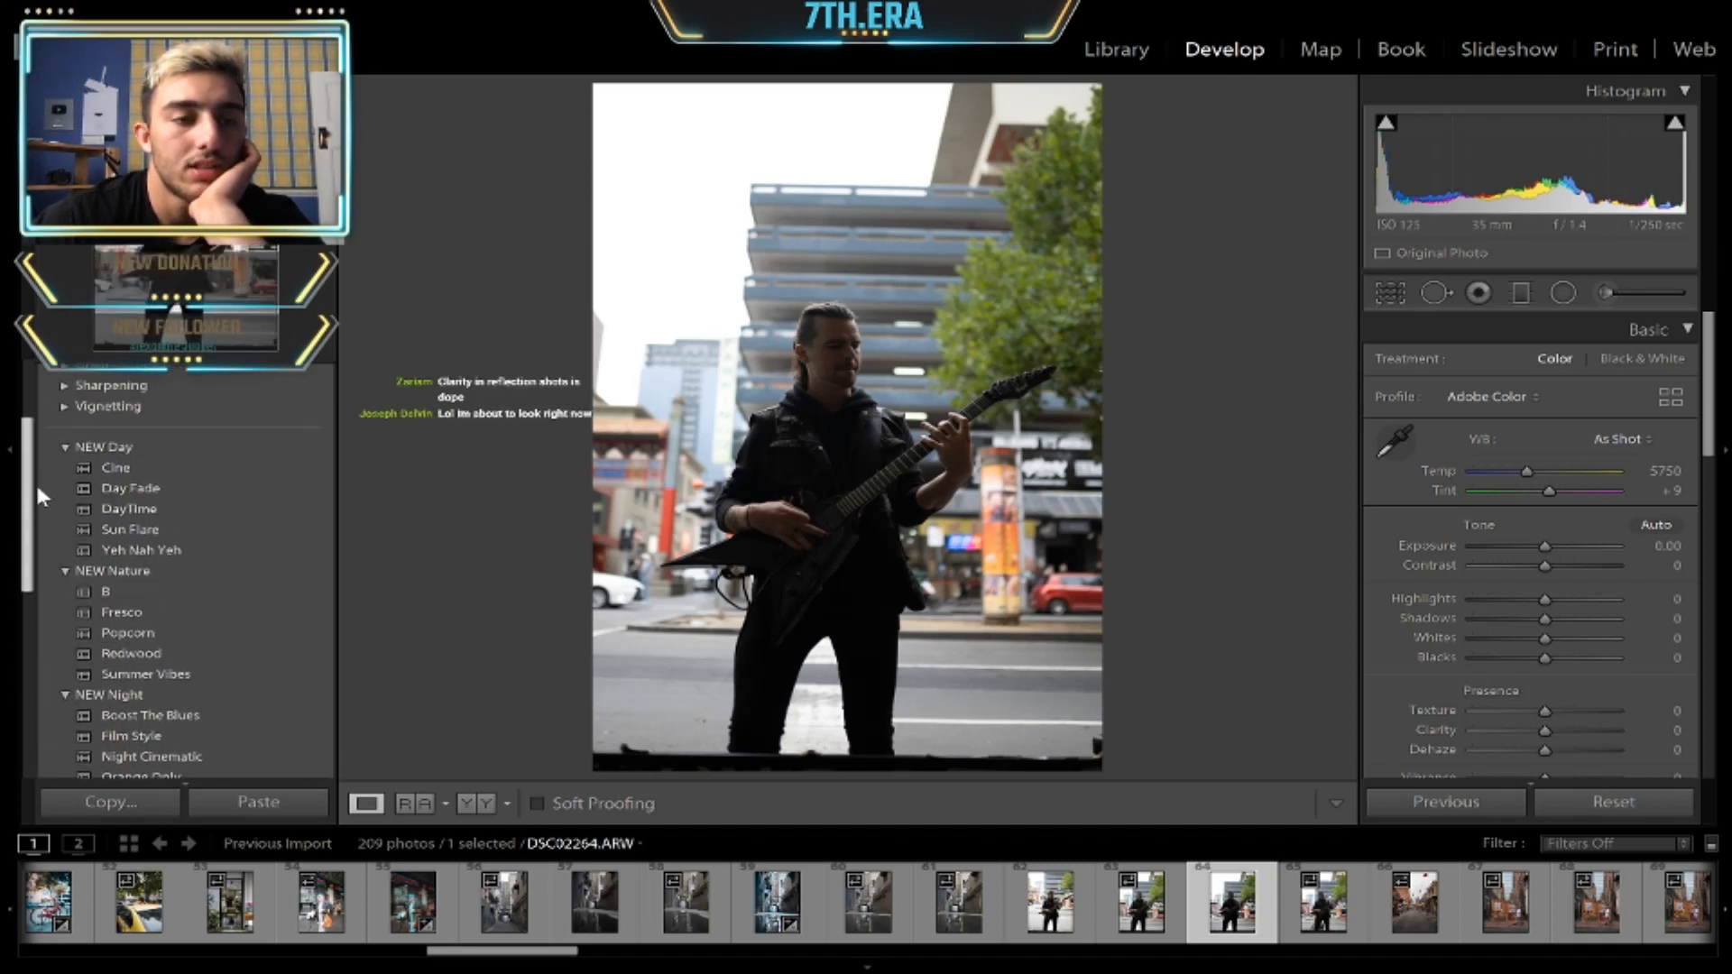
pyautogui.click(88, 471)
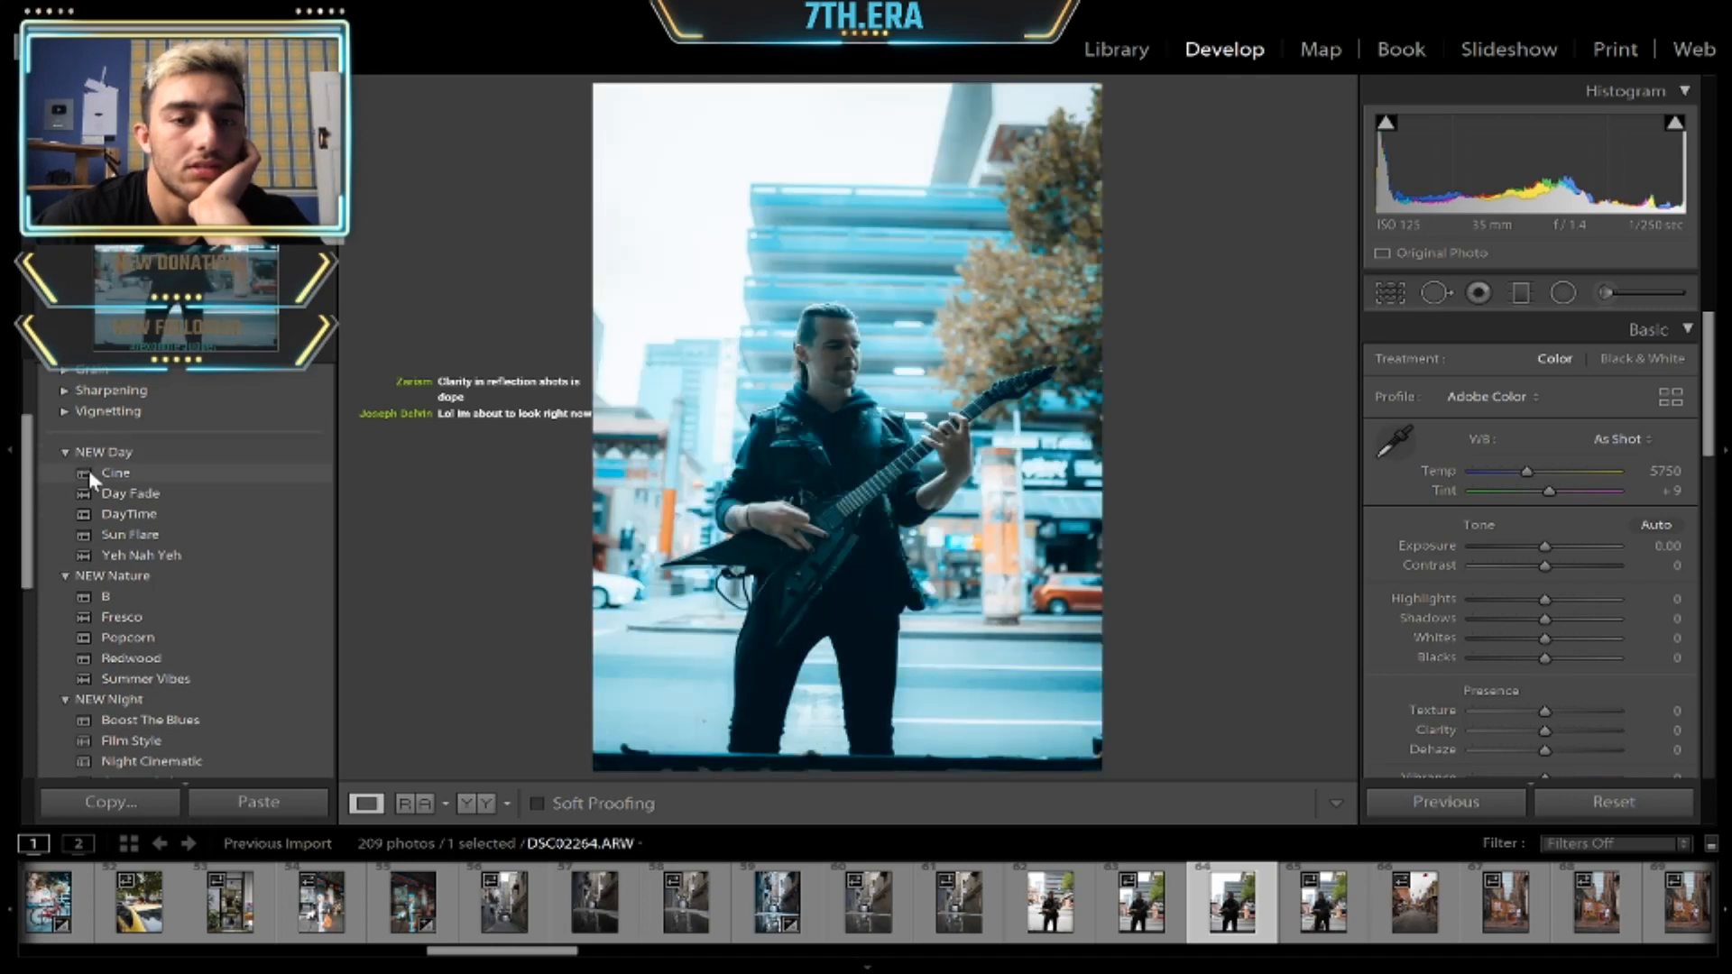
pyautogui.click(1536, 471)
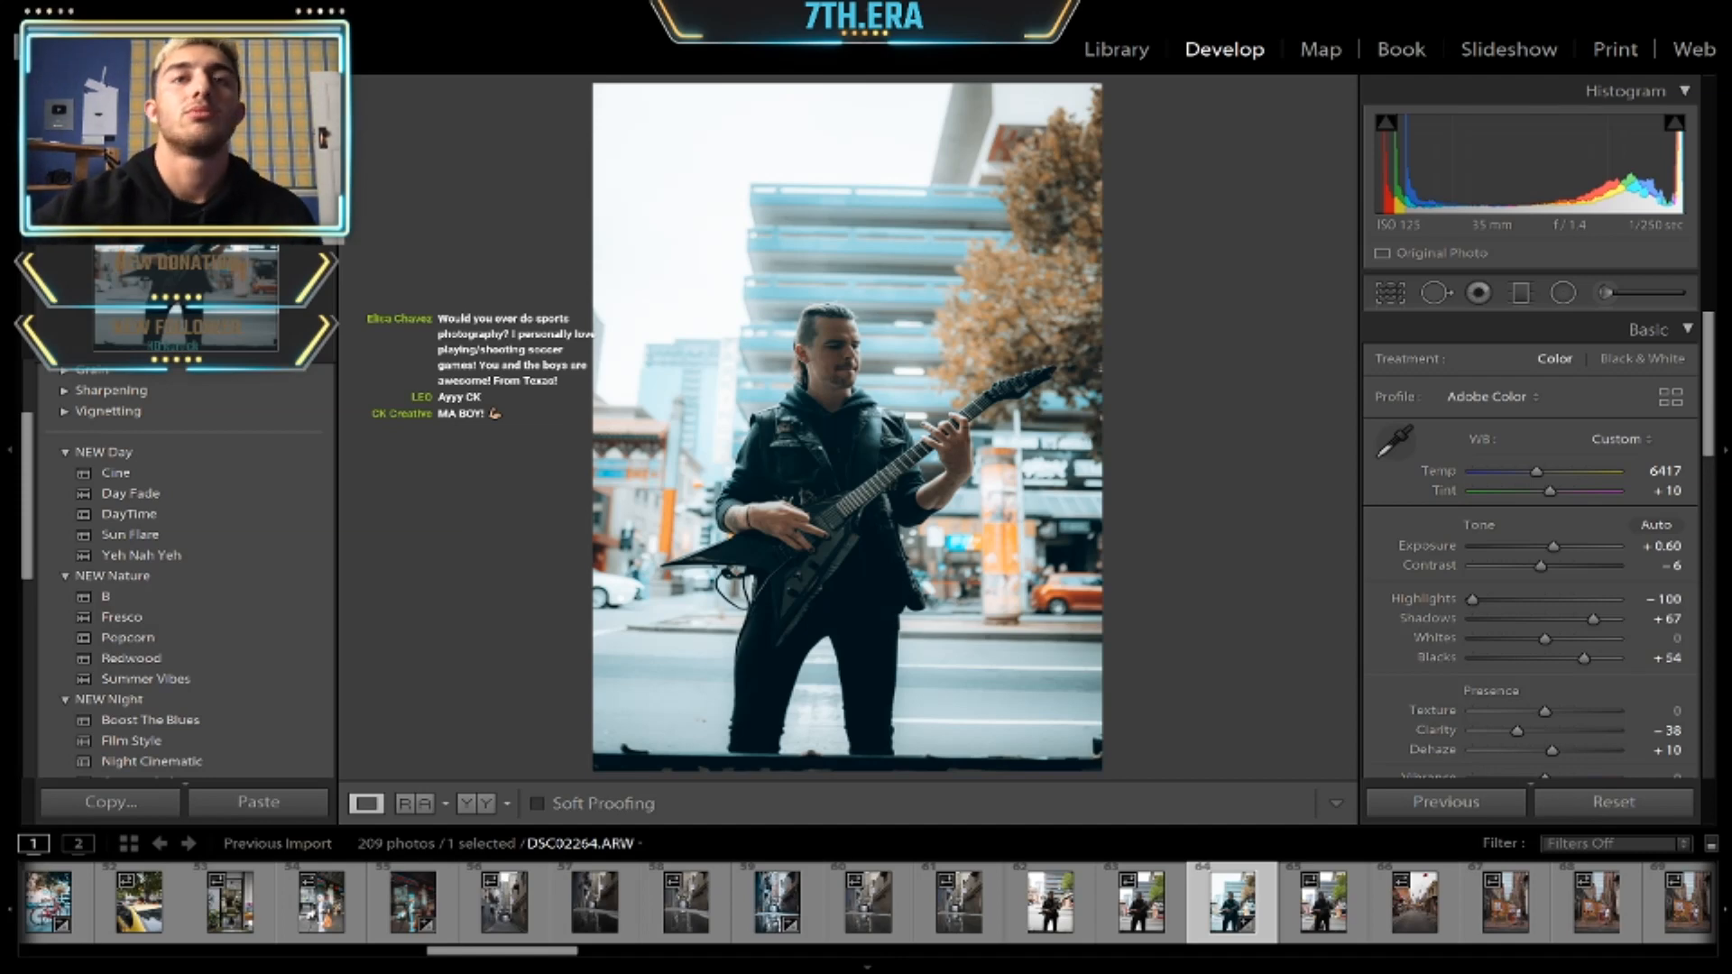
# - Crop the guitarist photo to the 4 x 5 / 8 x 10 aspect, trimming the top and bottom, and straighten it by -0.31
pyautogui.press('r')
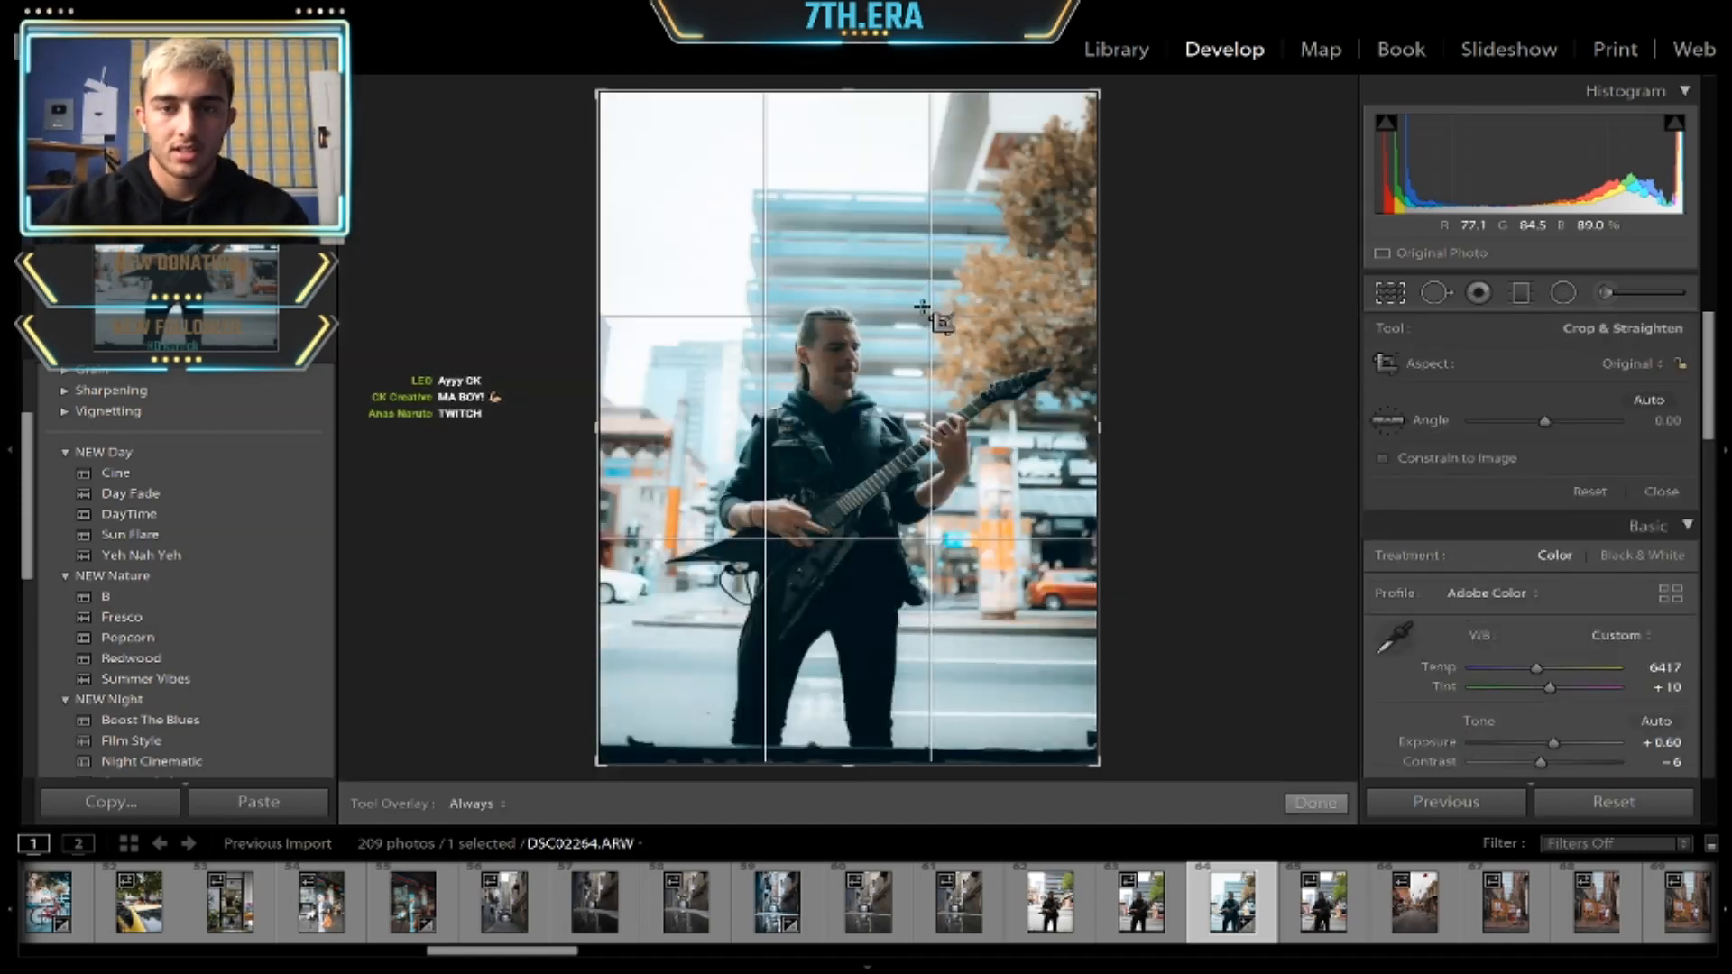
pyautogui.moveTo(1098, 92); pyautogui.dragTo(1080, 155)
pyautogui.click(1615, 364)
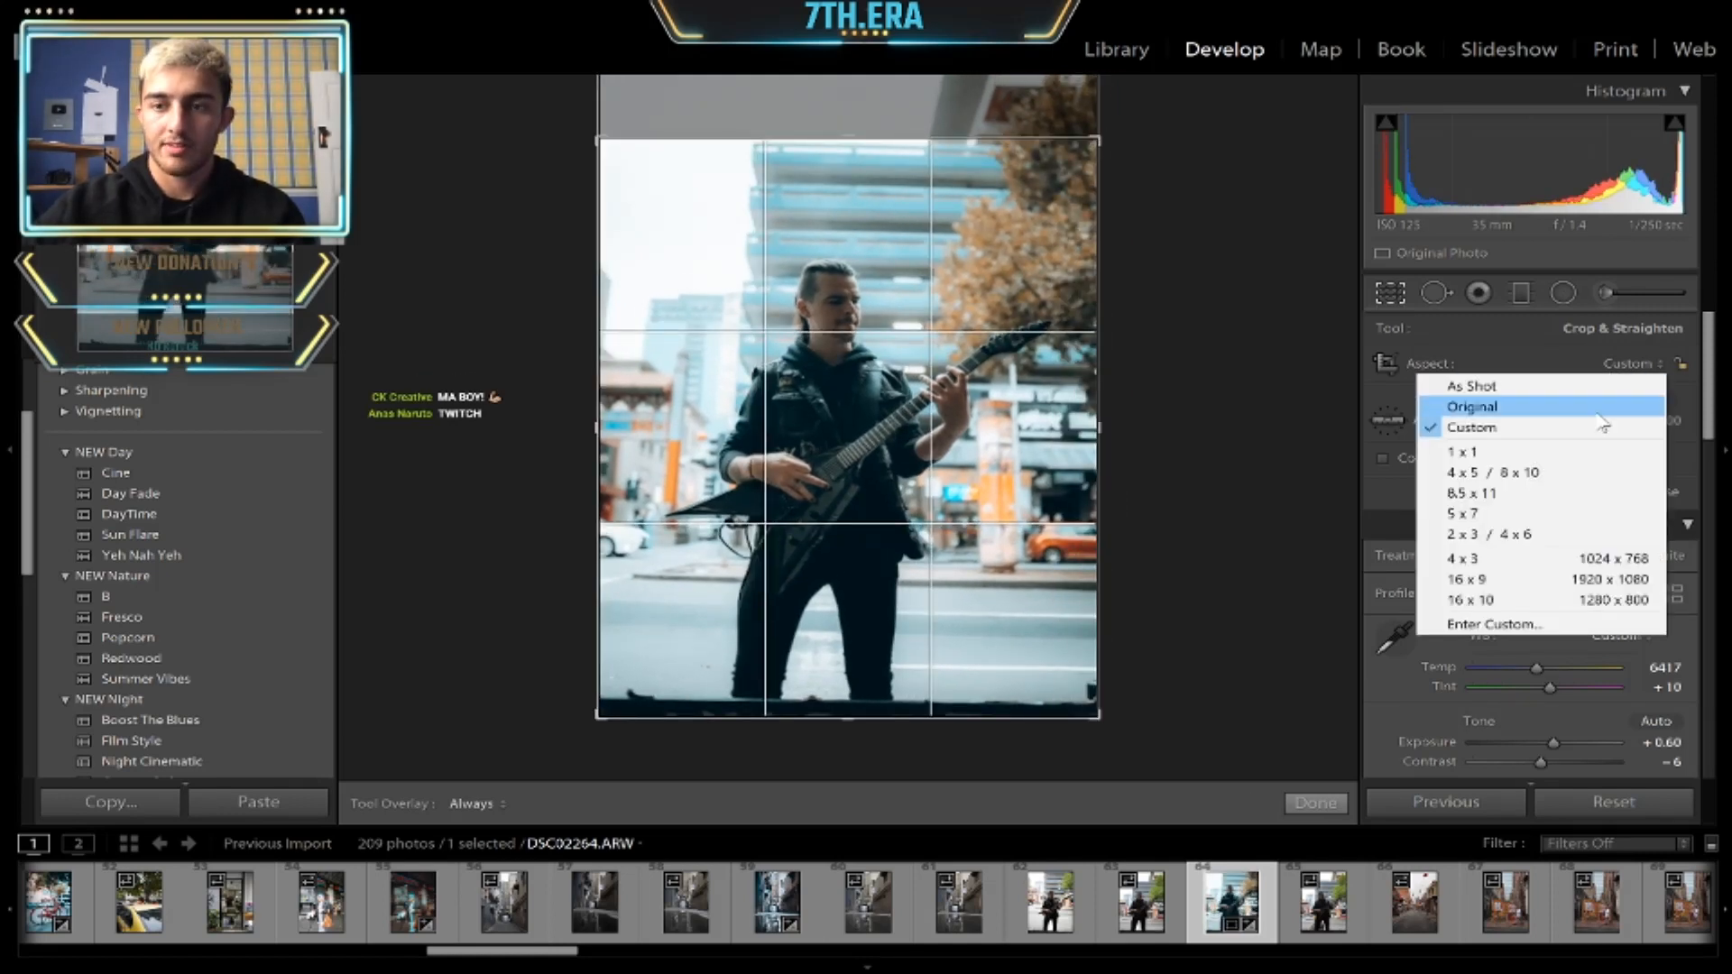
pyautogui.click(1538, 470)
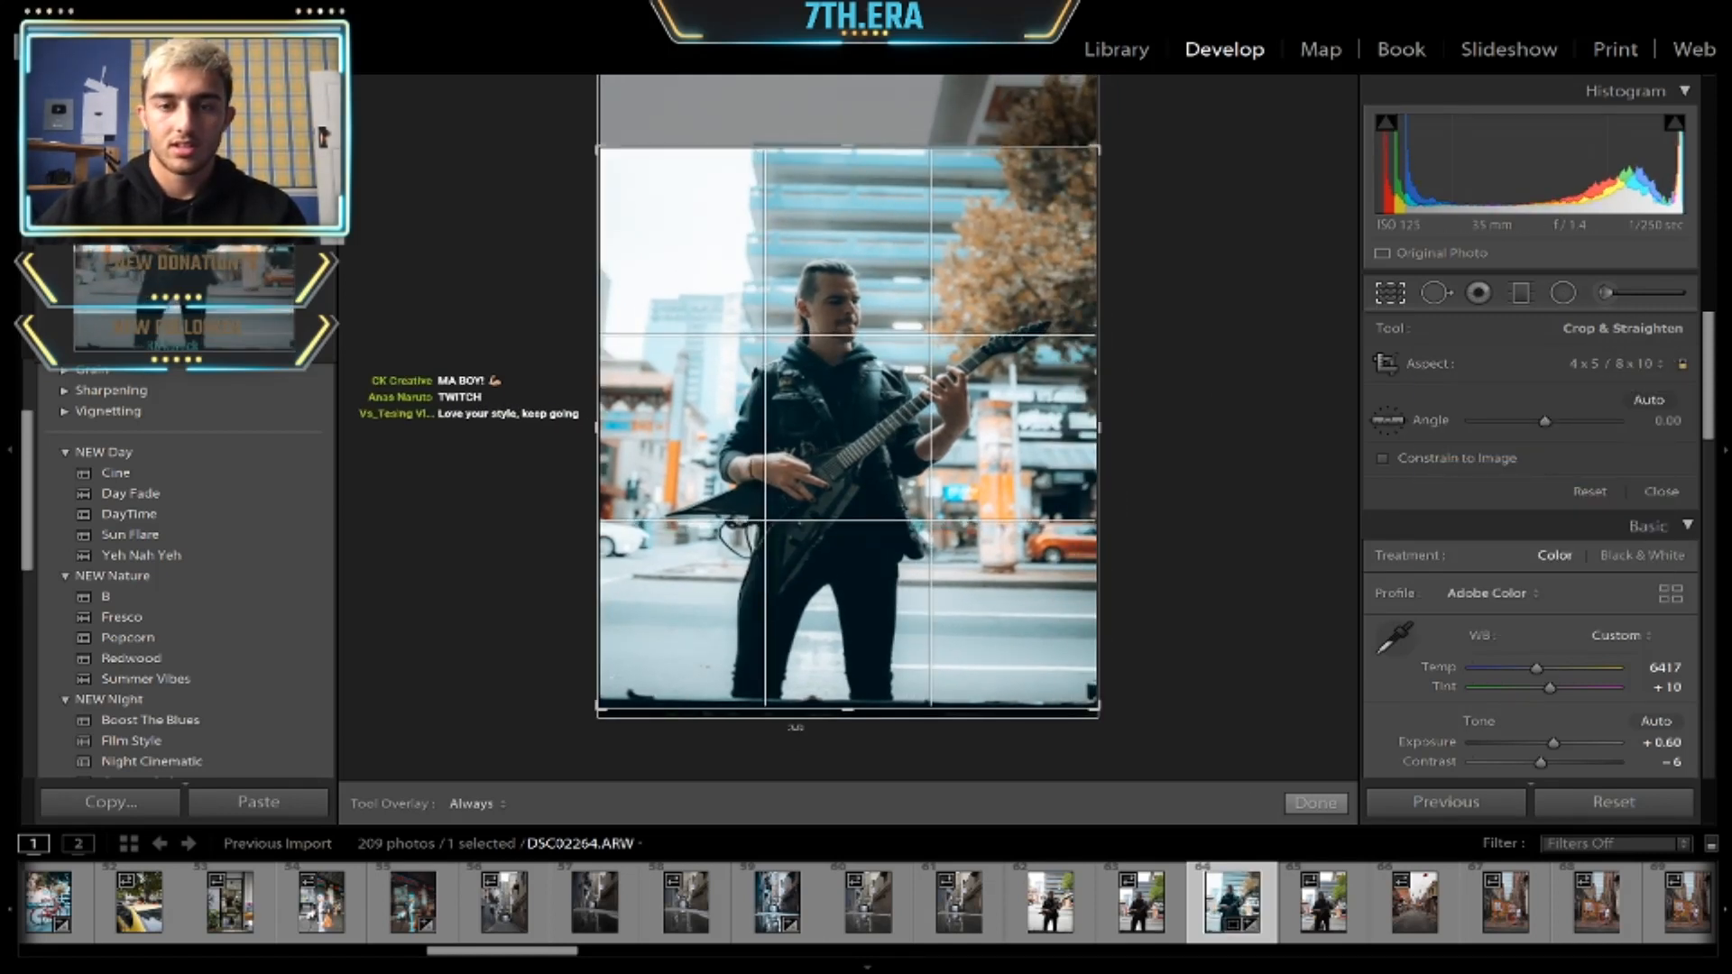
pyautogui.moveTo(1108, 233)
pyautogui.mouseDown()
pyautogui.moveTo(1114, 257)
pyautogui.moveTo(1110, 226)
pyautogui.mouseUp()
# - Preview the guitarist crop with the surrounding interface dimmed and blacked out, and finish cropping
pyautogui.press('l')
pyautogui.press('l')
pyautogui.press('l')
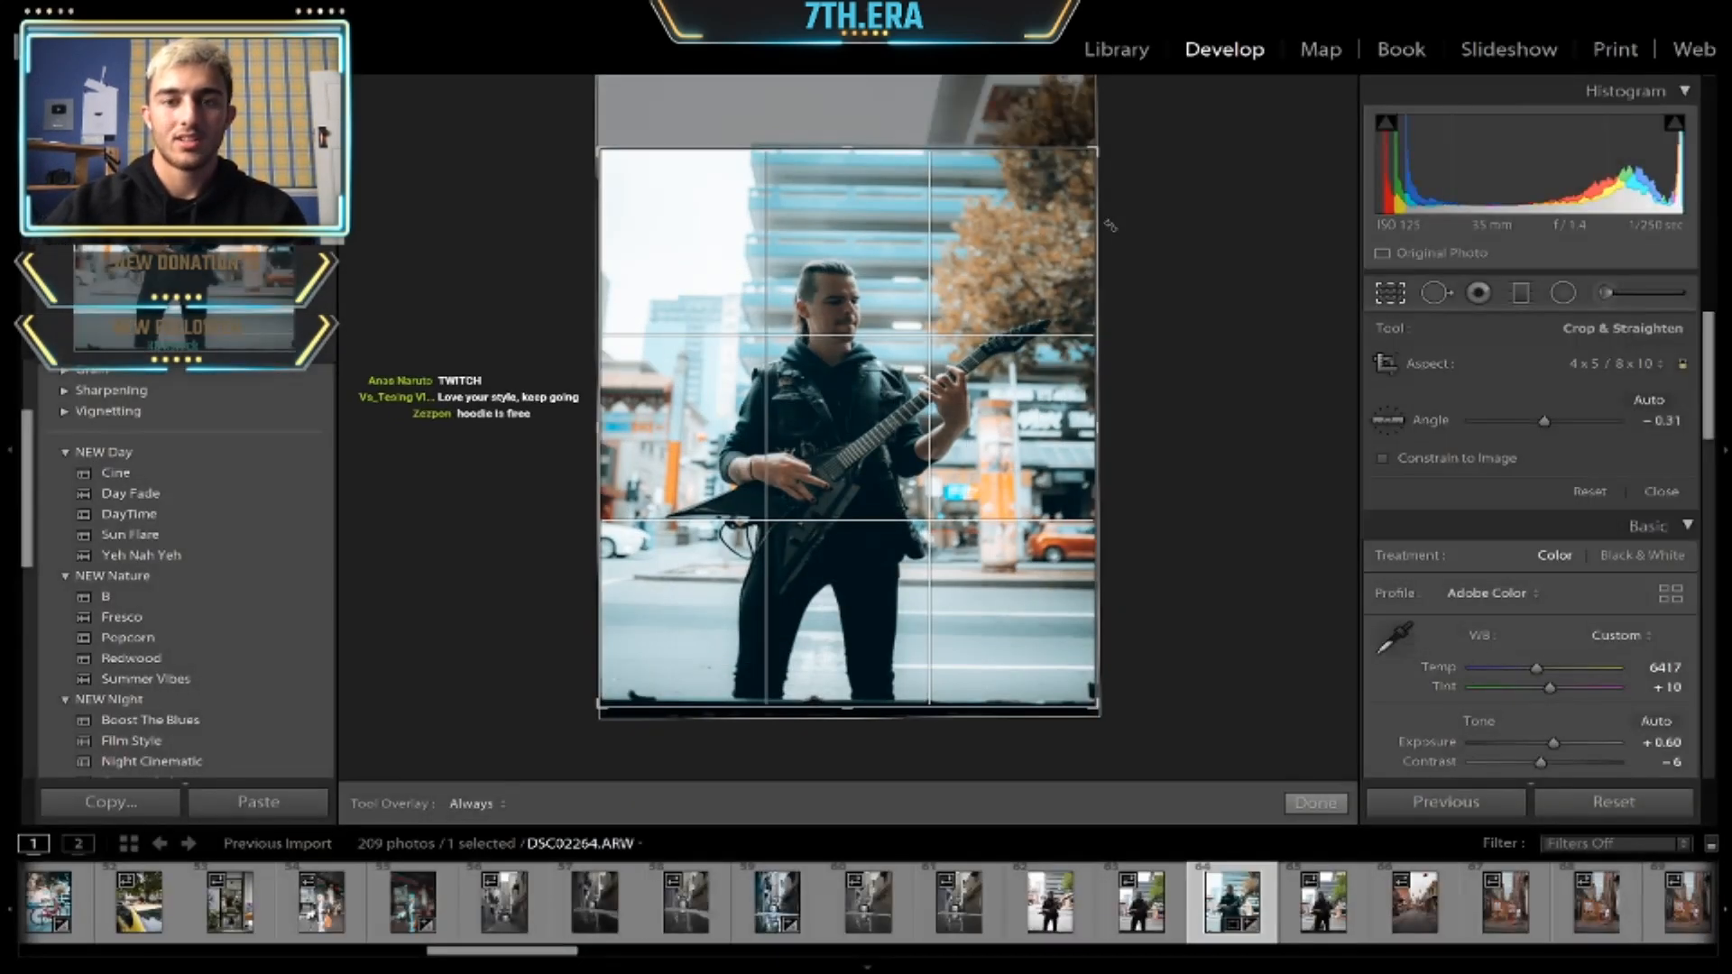
pyautogui.press('l')
pyautogui.press('l')
pyautogui.press('l')
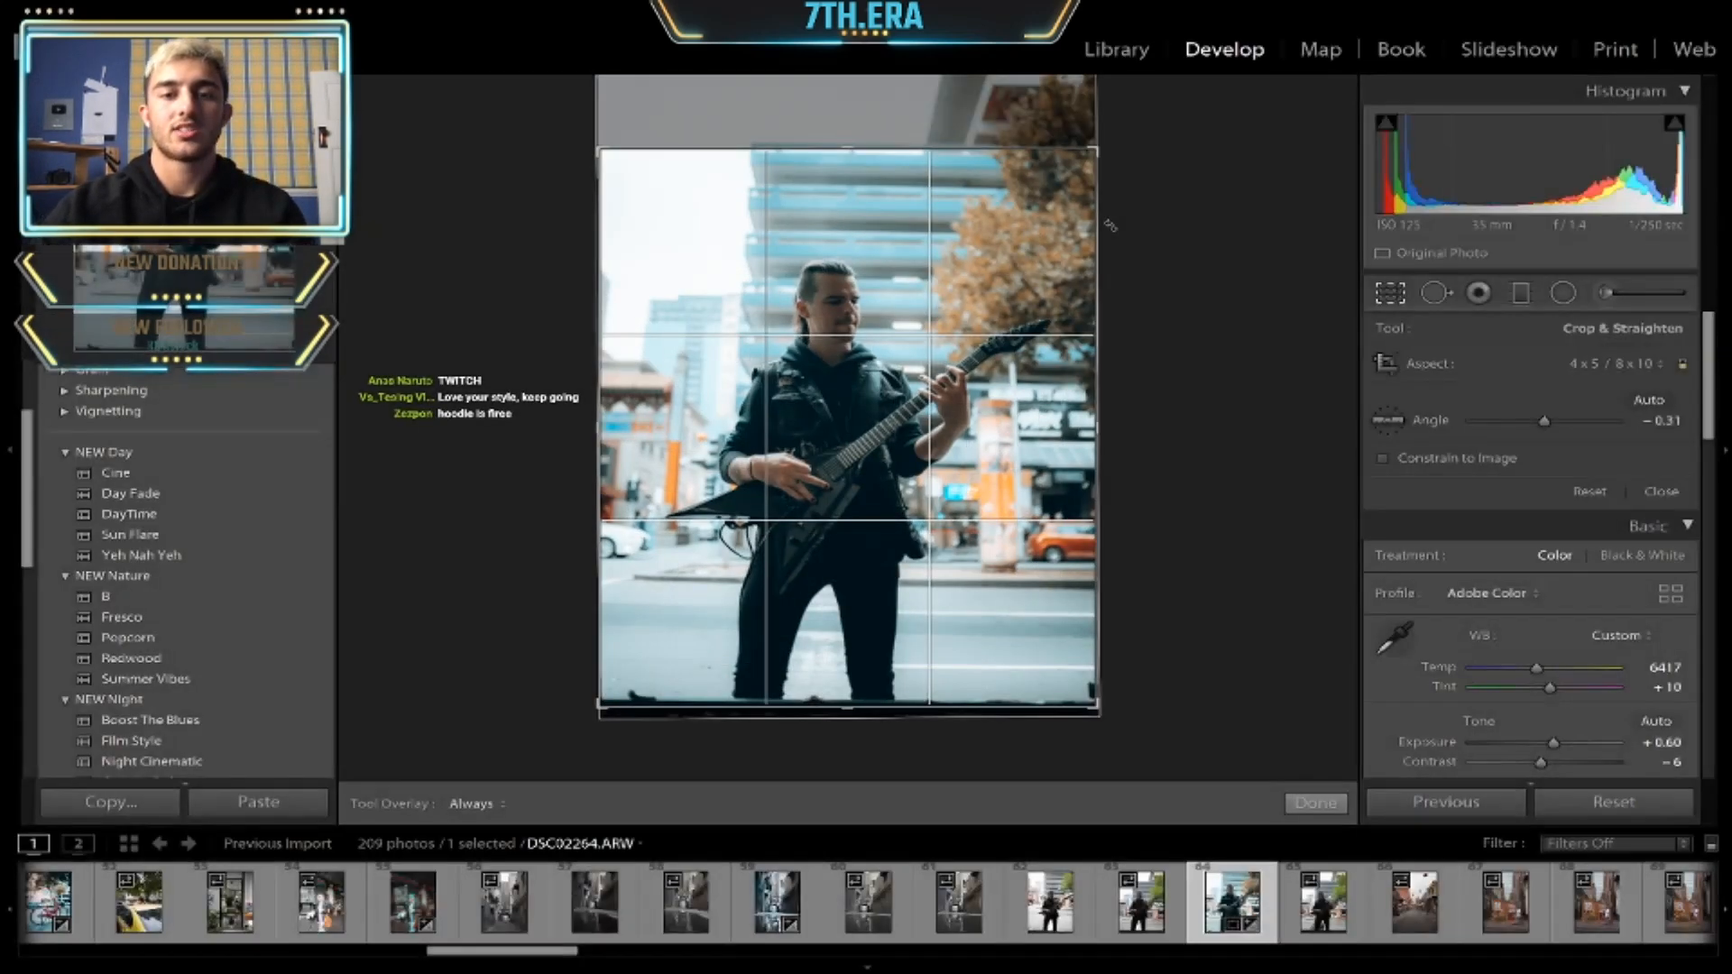
pyautogui.press('r')
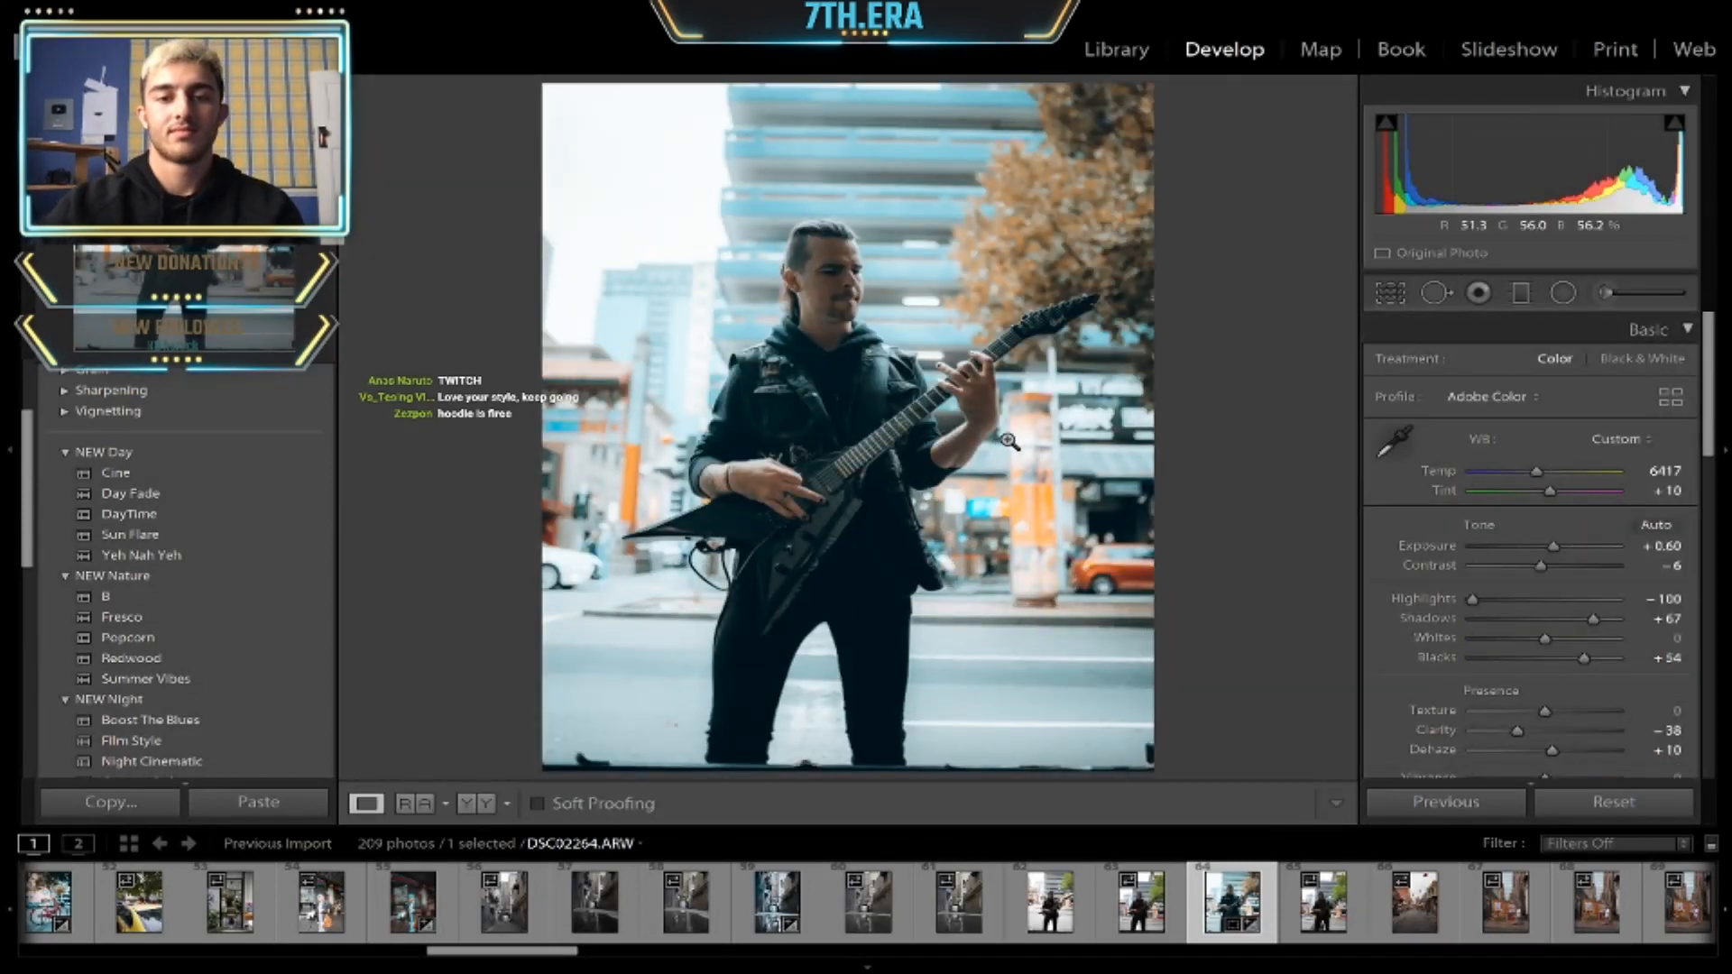
# - Recheck the guitarist photo's crop frame, close it unchanged, and open the lantern street photo DSC02266.ARW for editing
pyautogui.press('r')
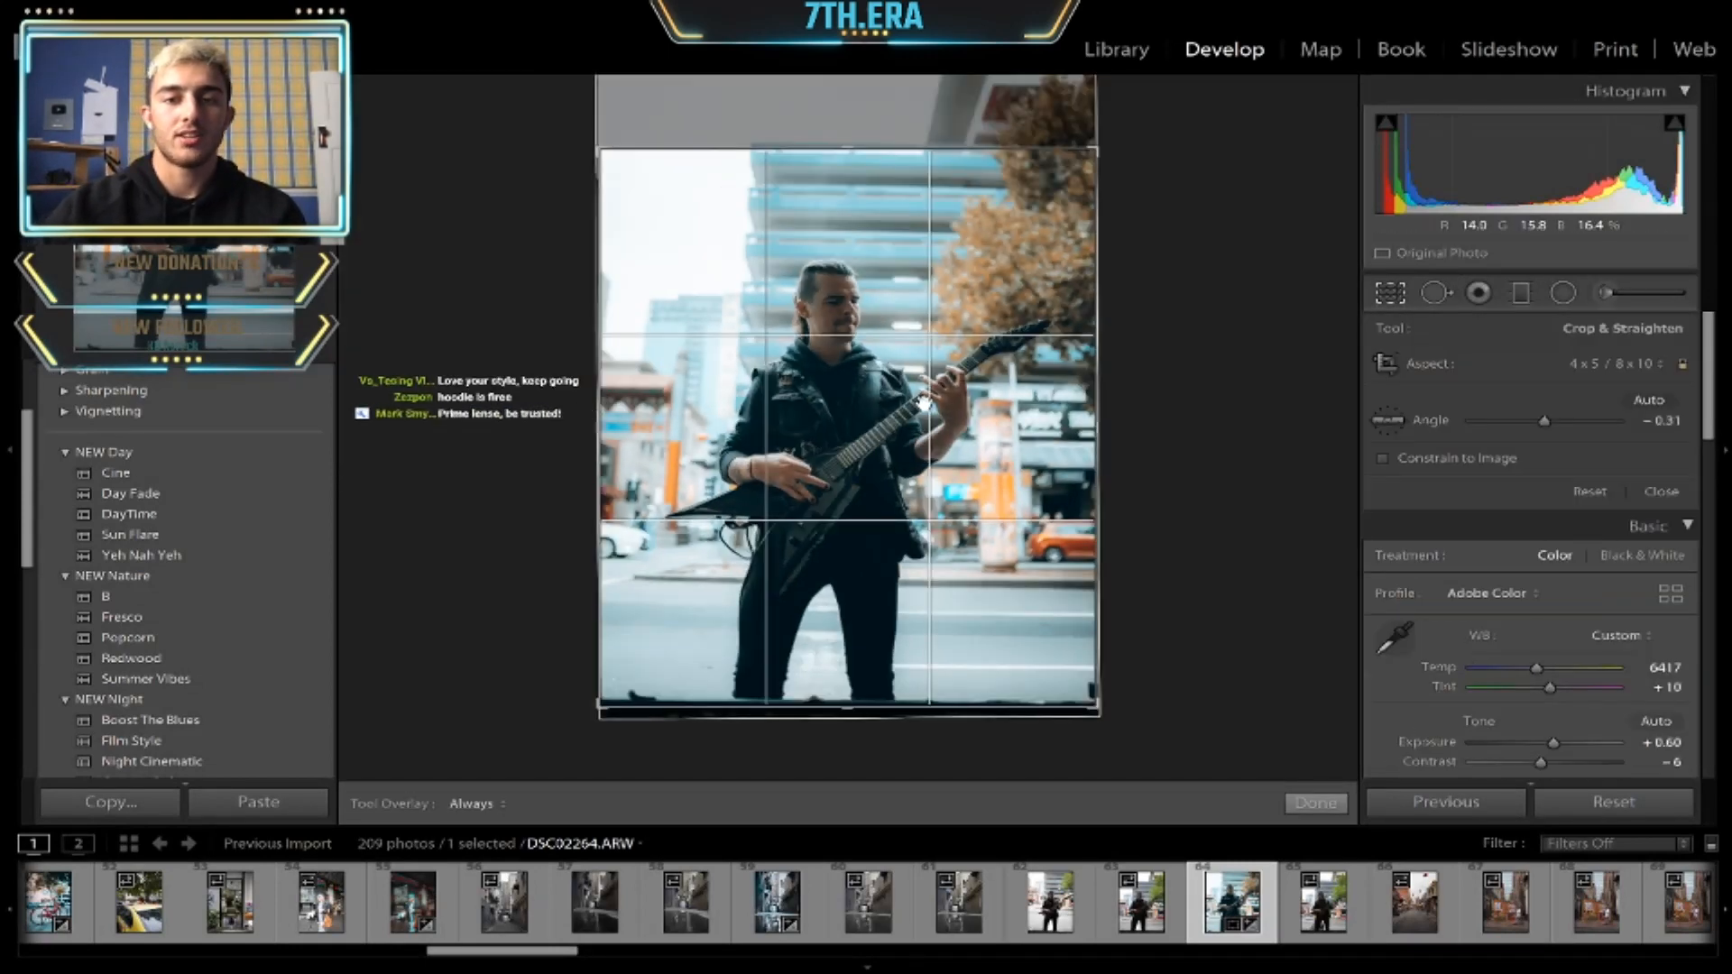
pyautogui.press('r')
pyautogui.press('Right')
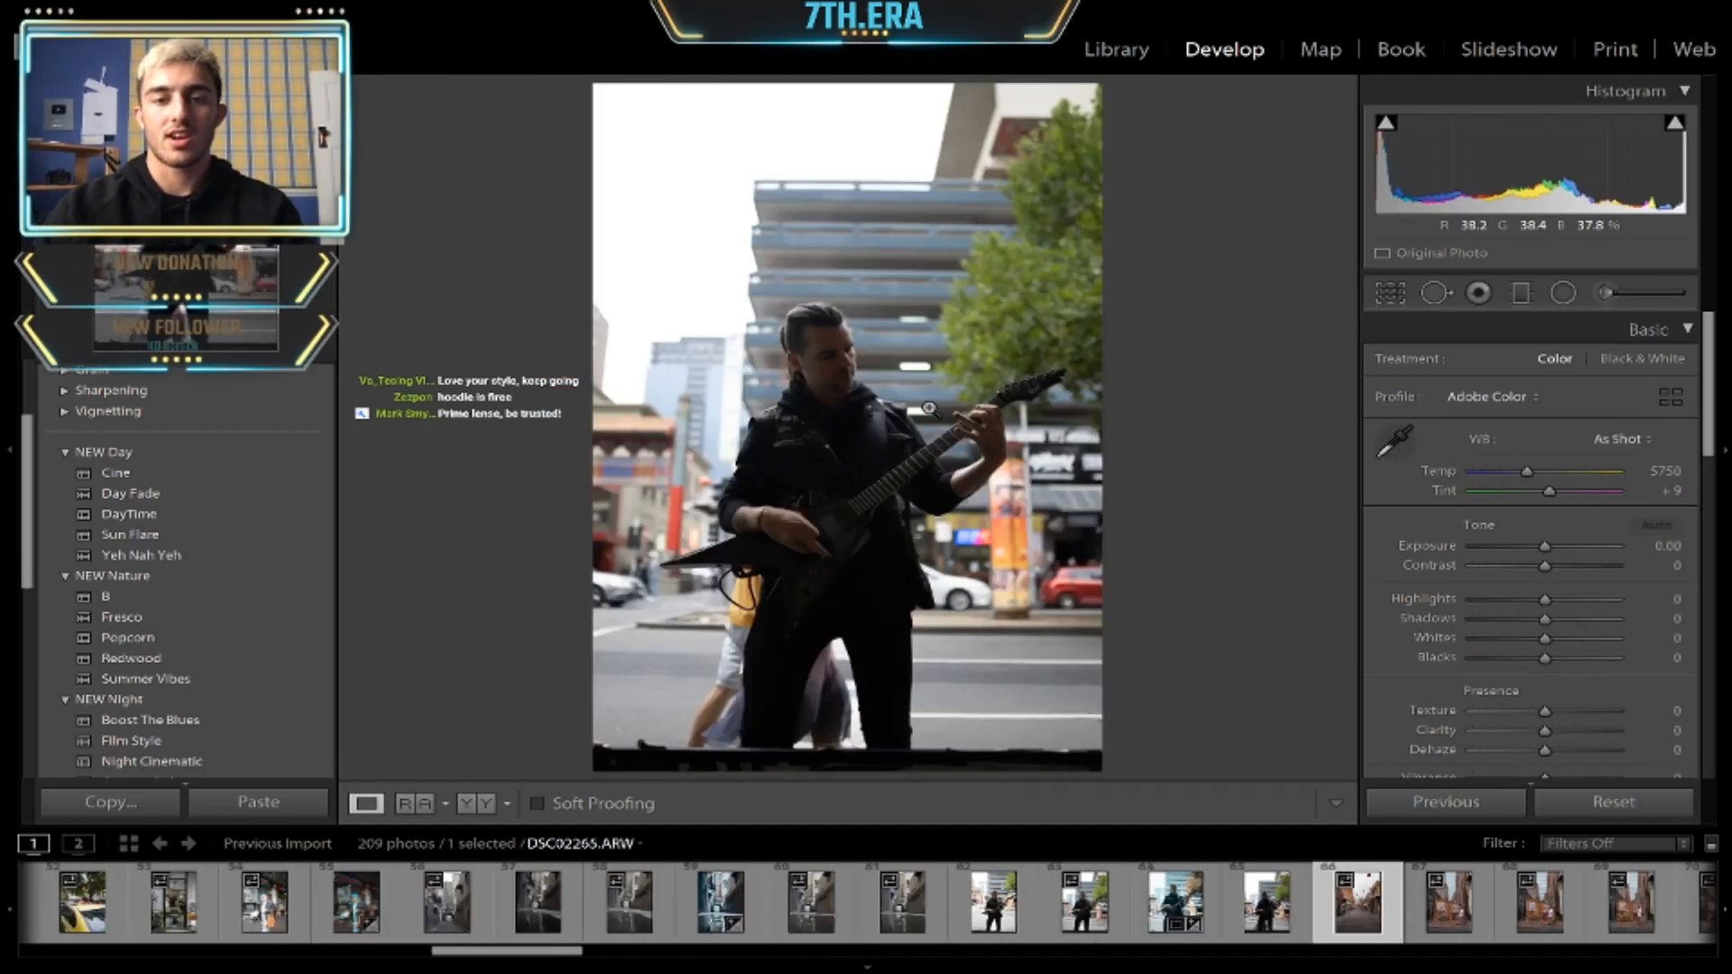
pyautogui.press('Right')
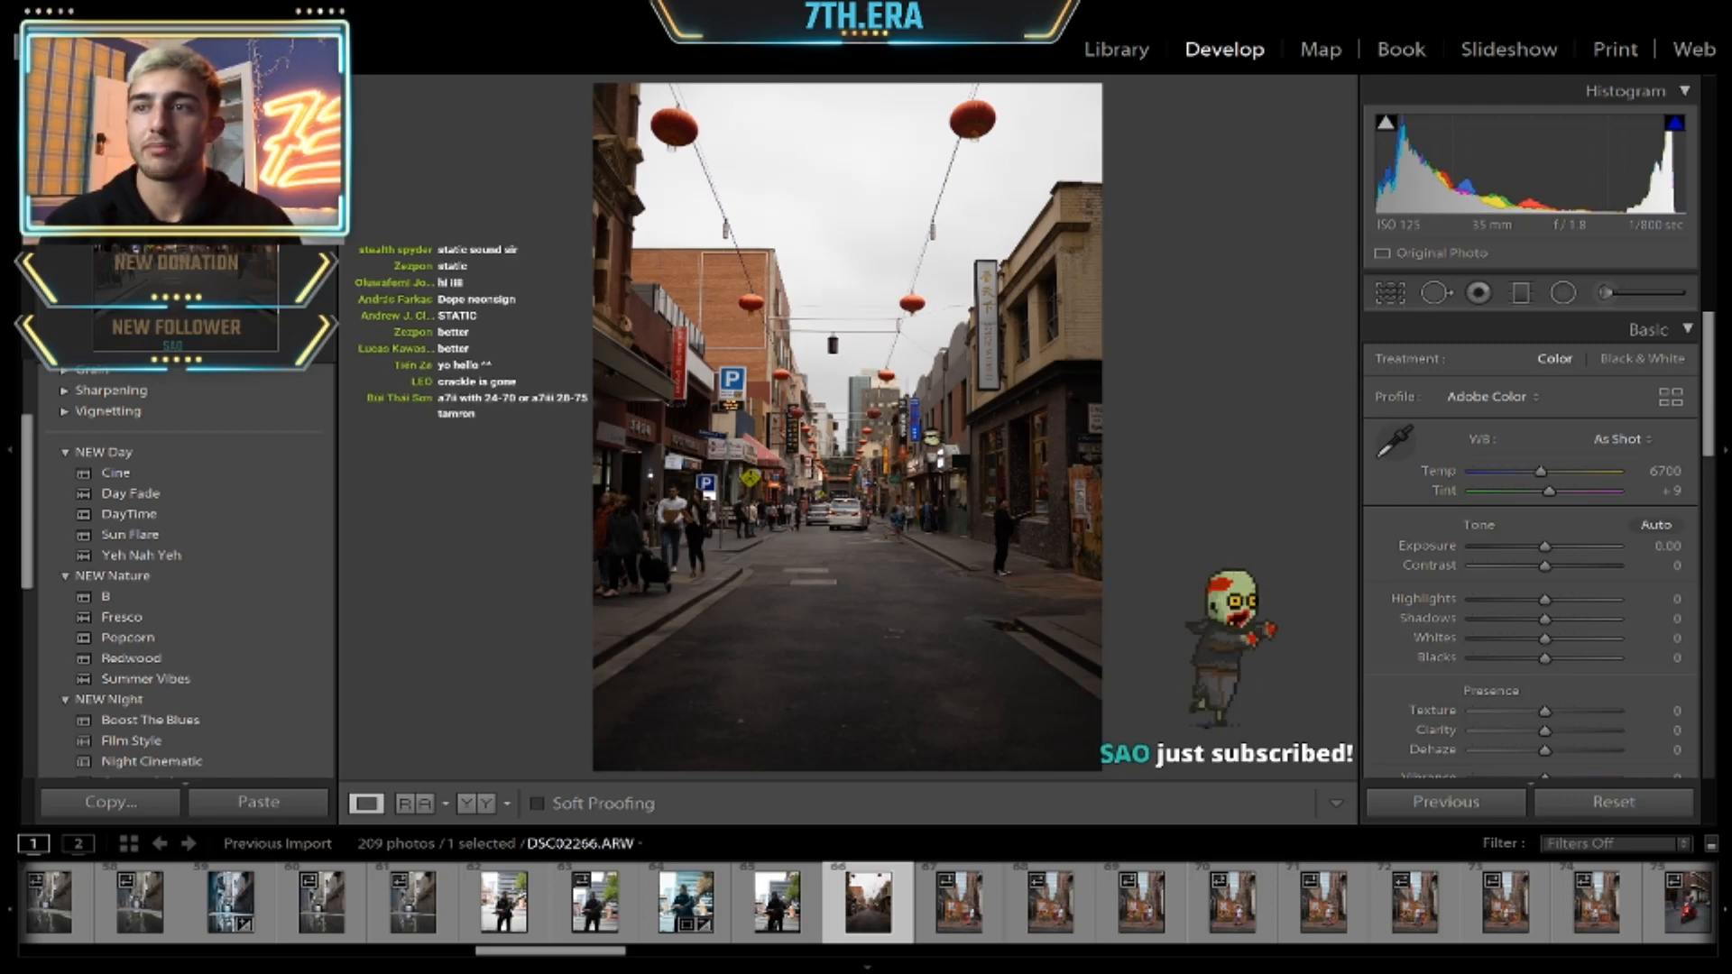
pyautogui.press('super+Tab')
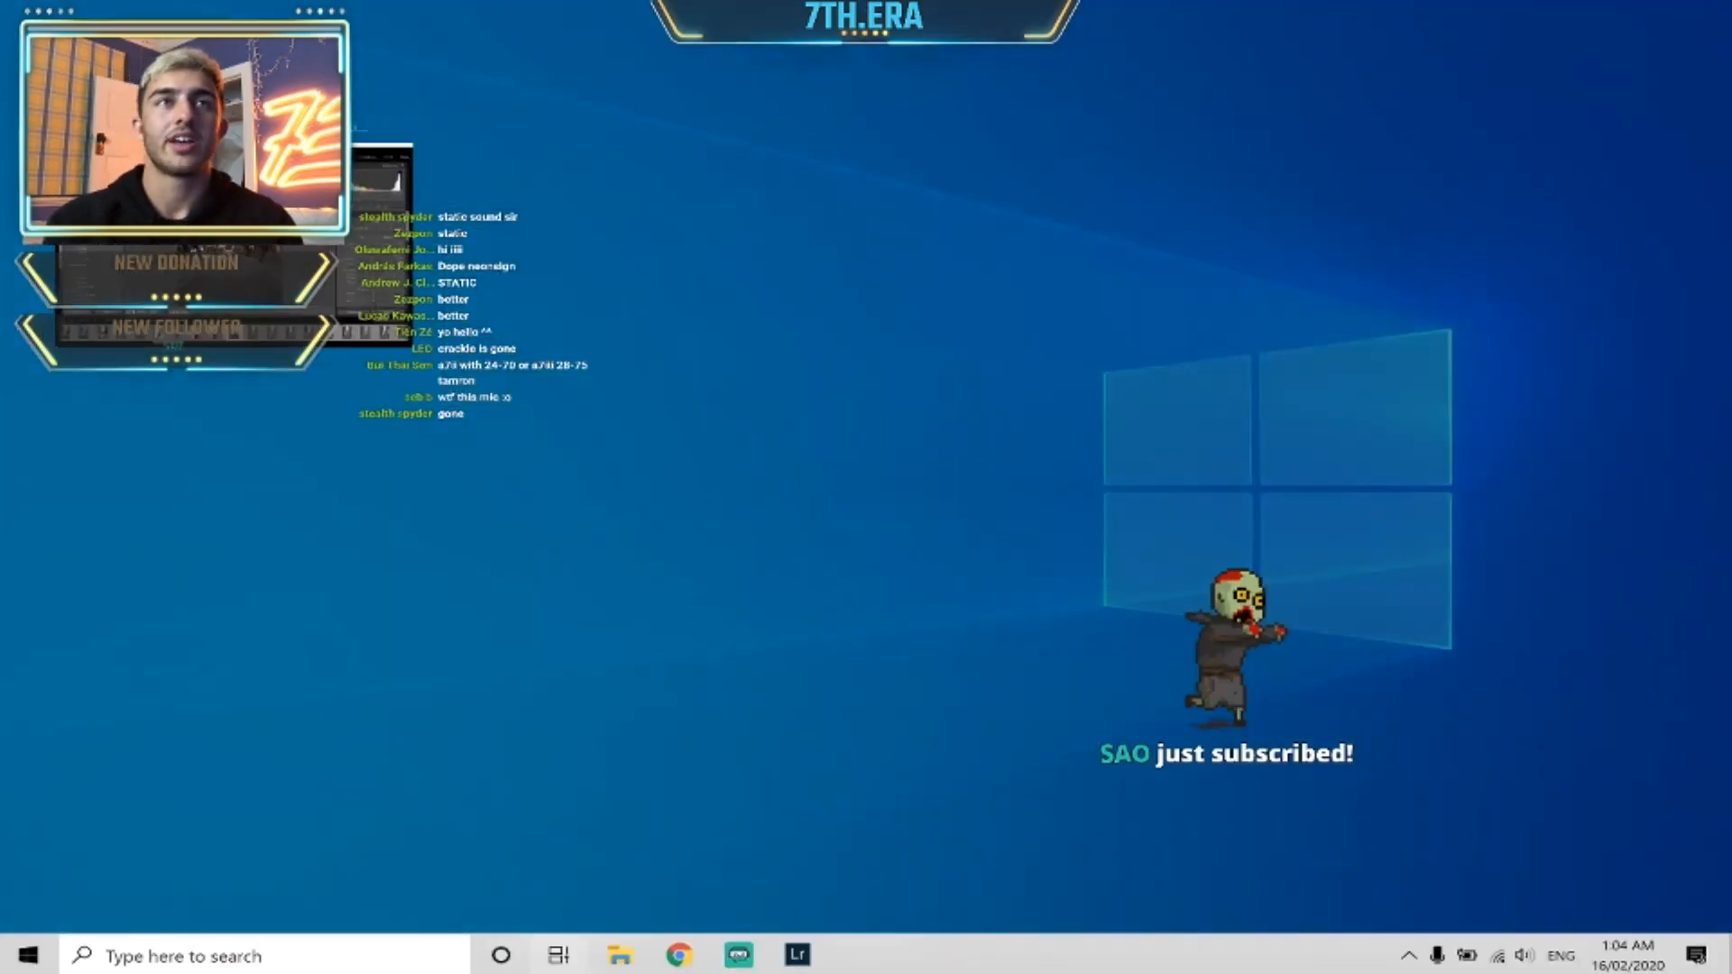
pyautogui.press('super+Tab')
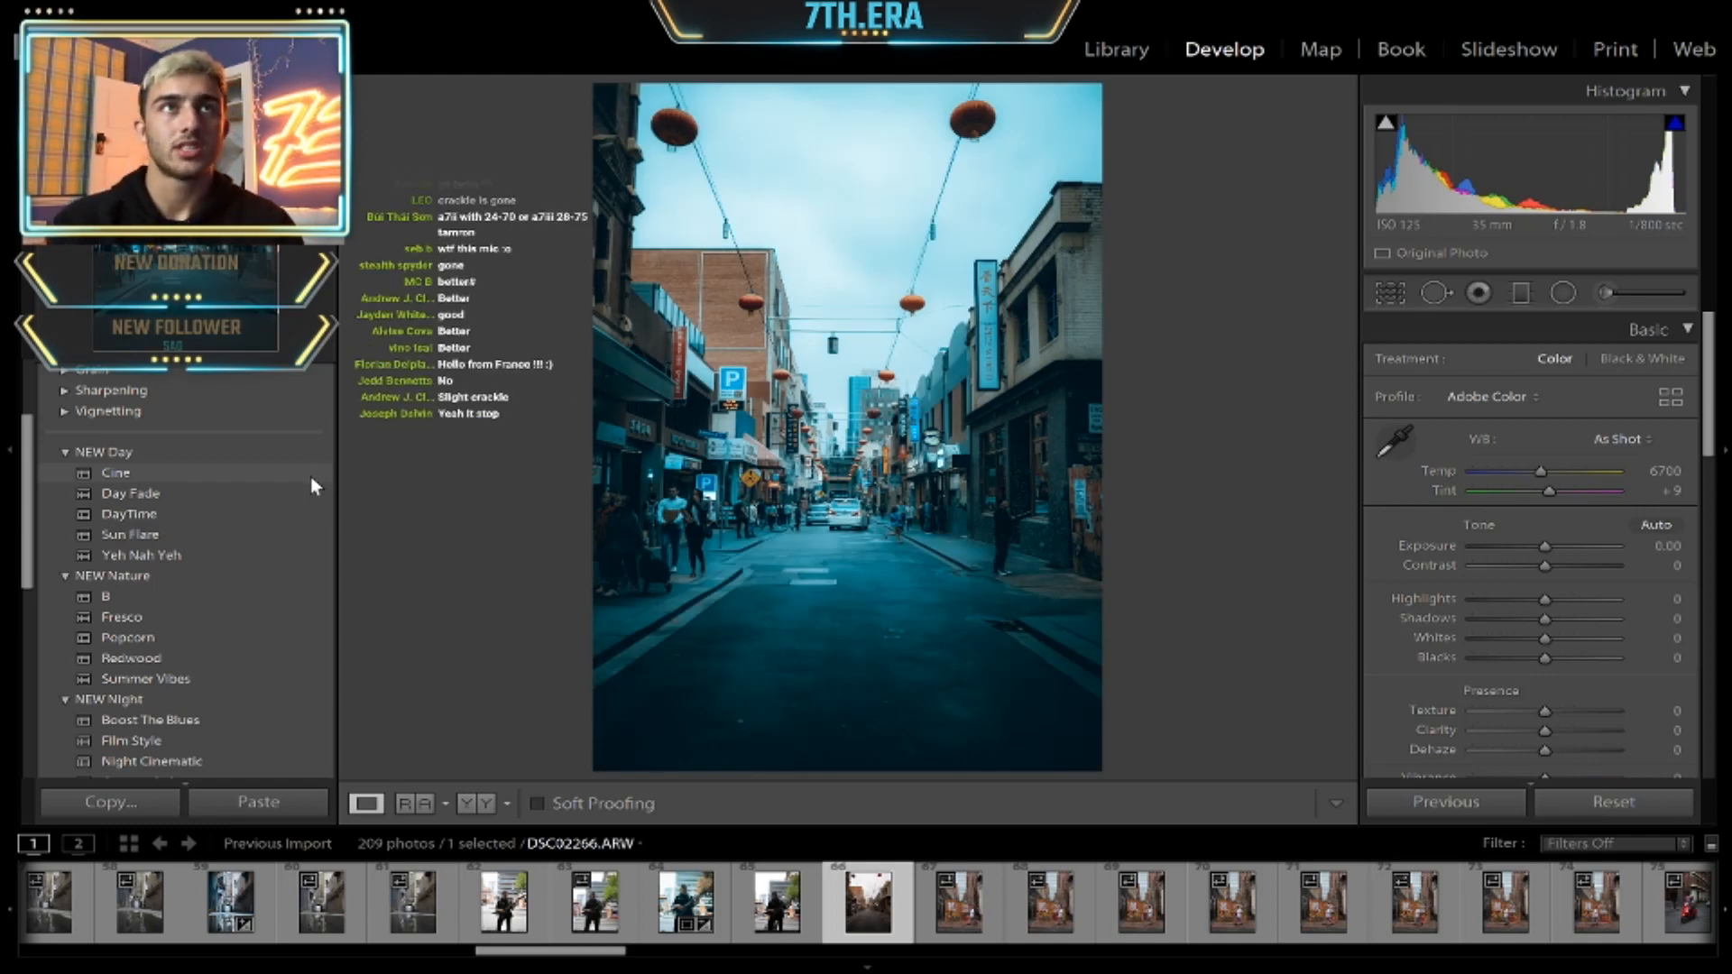
# - Apply the Cine preset from NEW Day to the lantern street photo, setting Temp to 5833, Tint to +28 and Exposure to +1.08
pyautogui.click(311, 476)
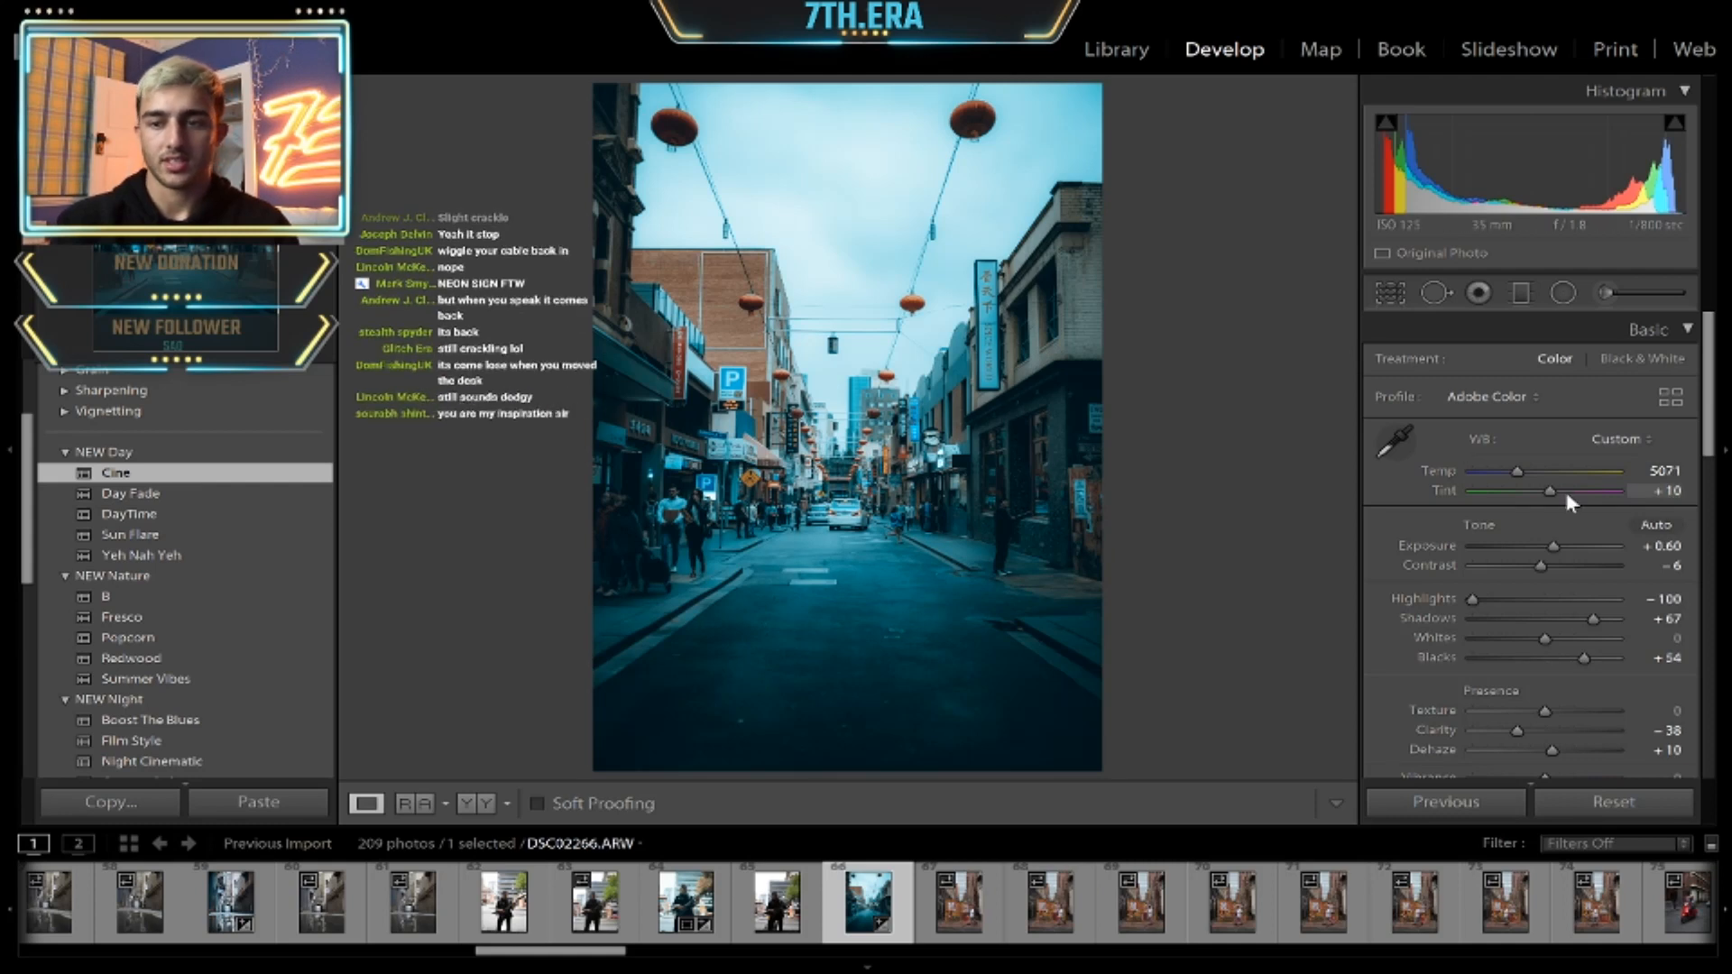
pyautogui.moveTo(1519, 471); pyautogui.dragTo(1557, 549)
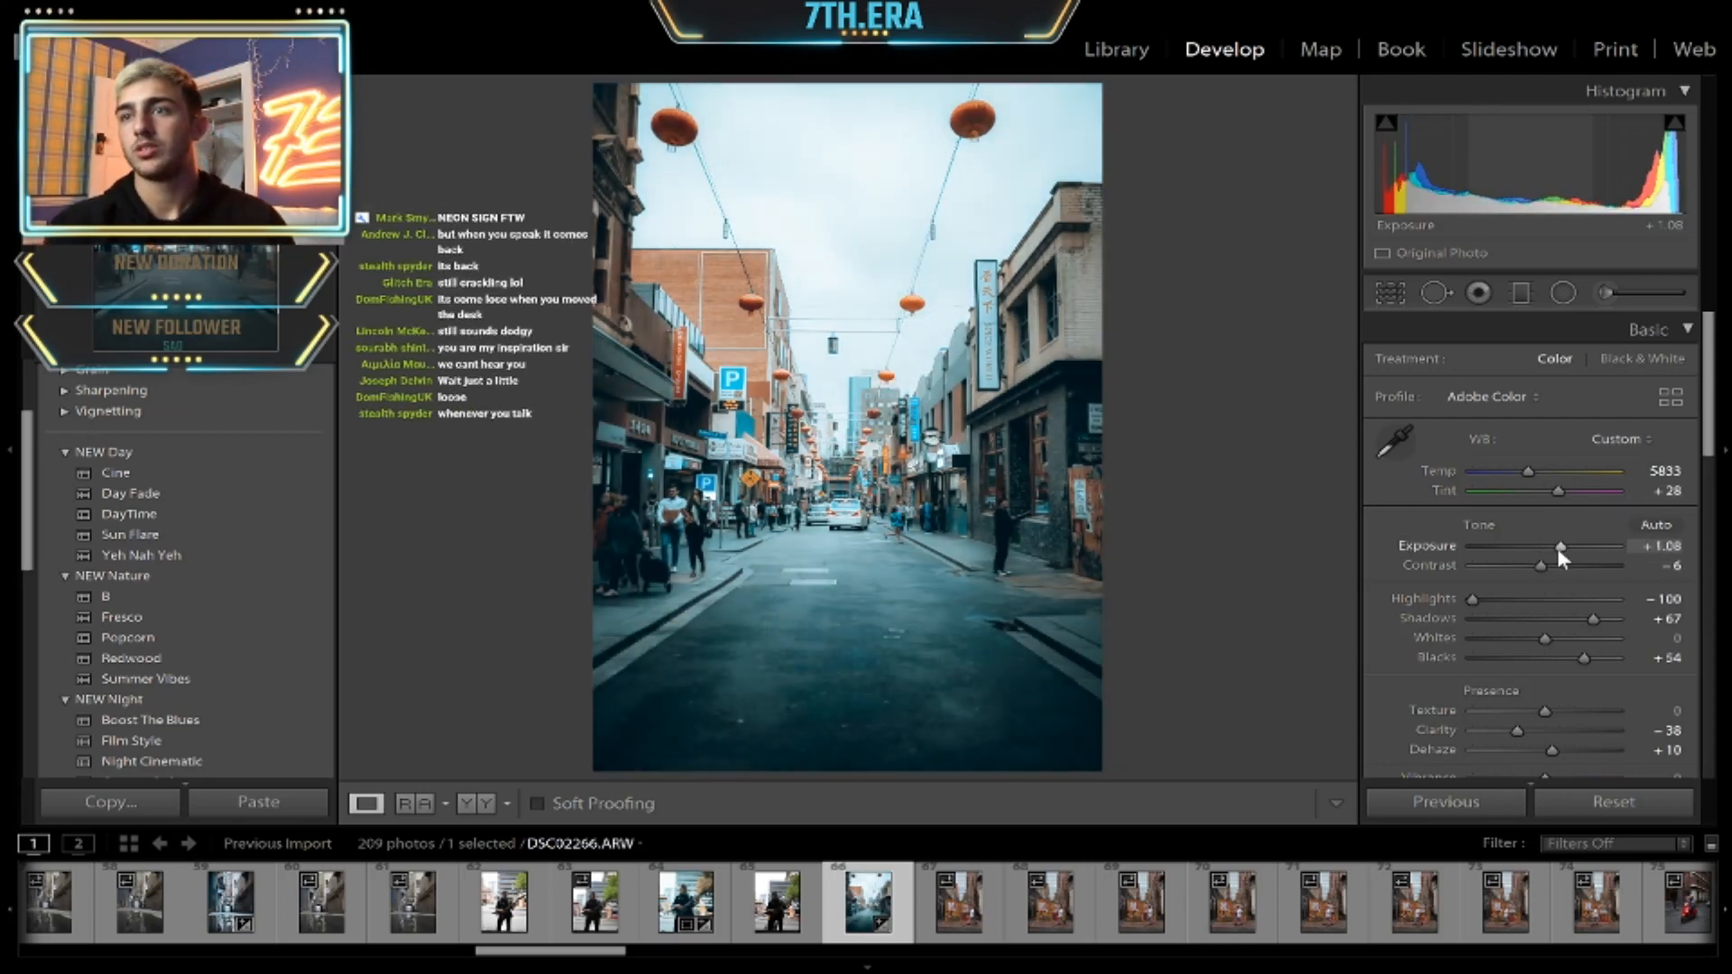